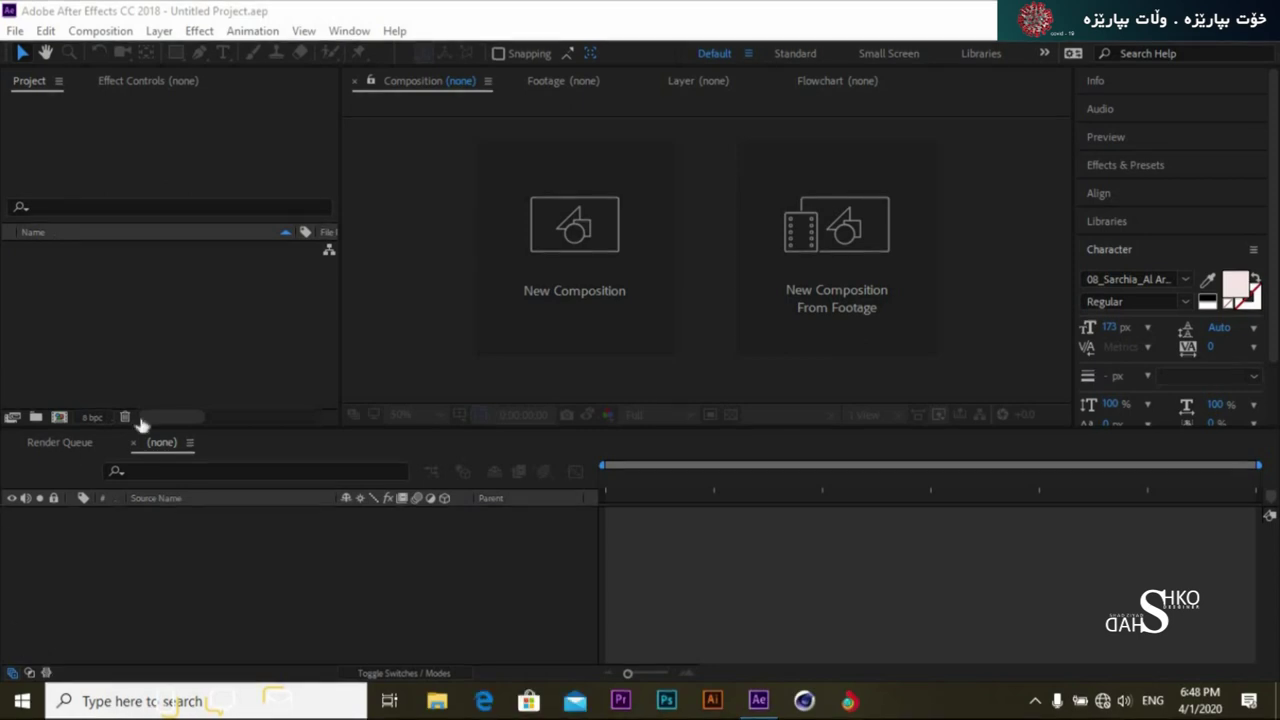
Create a composition named "Fire WORK" at 1920 × 1080 and 24 fps, with a duration of 0:00:10:00
left_click(55, 421)
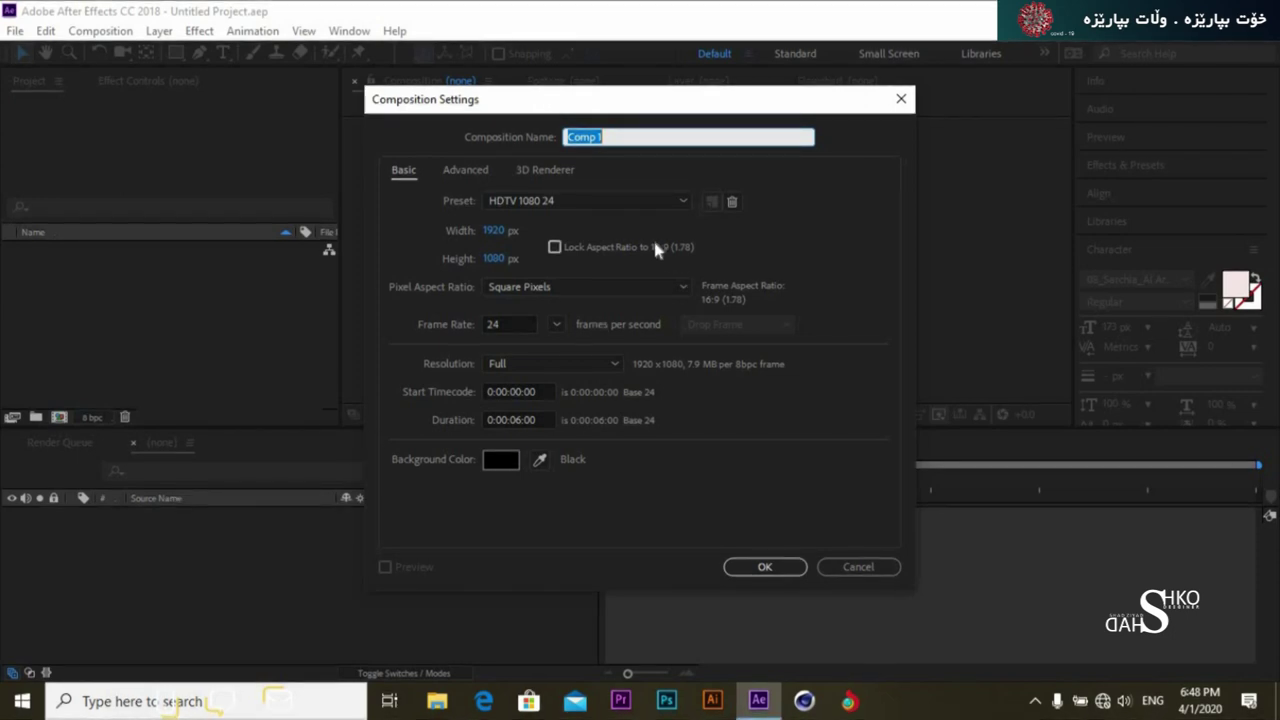
type("Fire WORK")
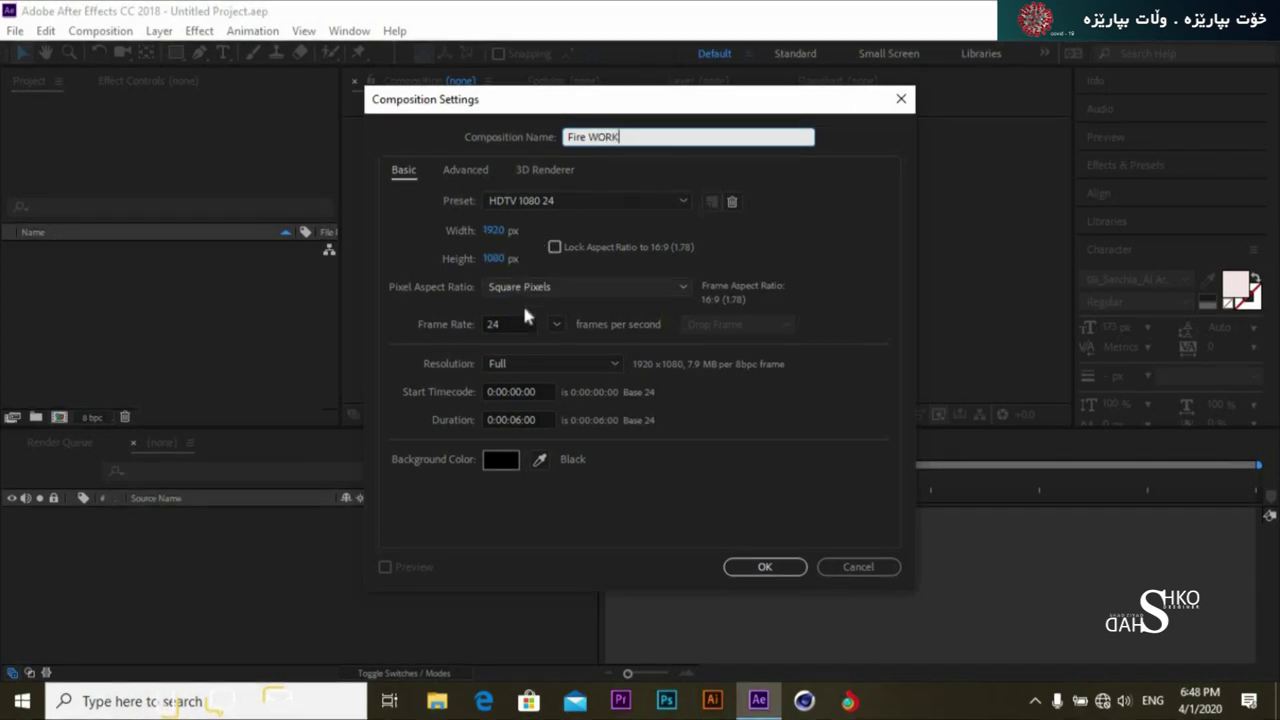
double_click(512, 419)
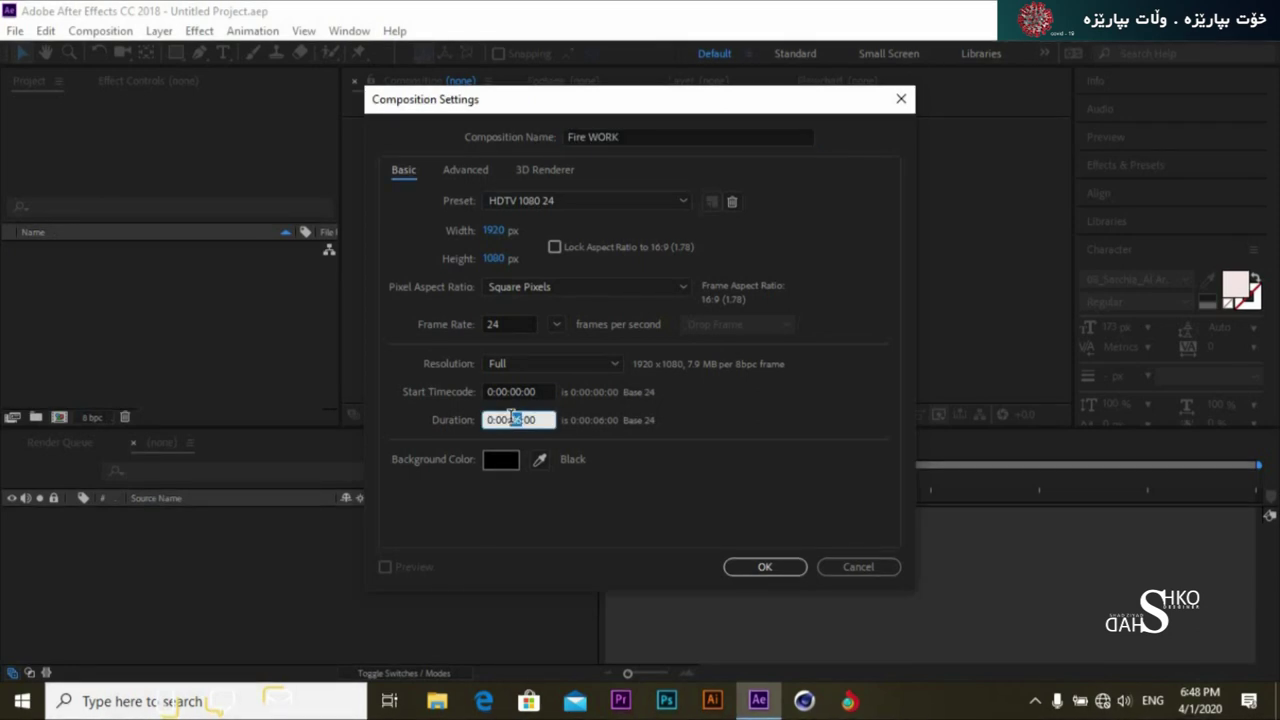
type("10")
left_click_drag(620, 109, 587, 109)
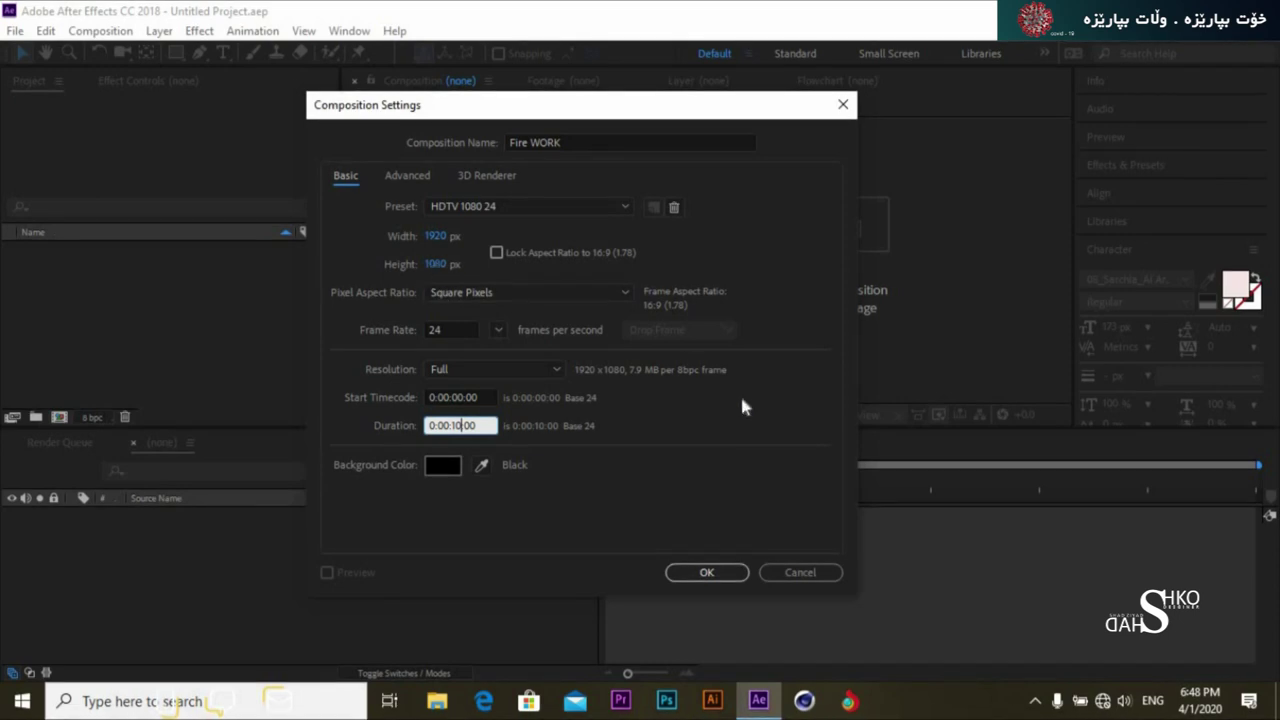
left_click(714, 576)
left_click(273, 320)
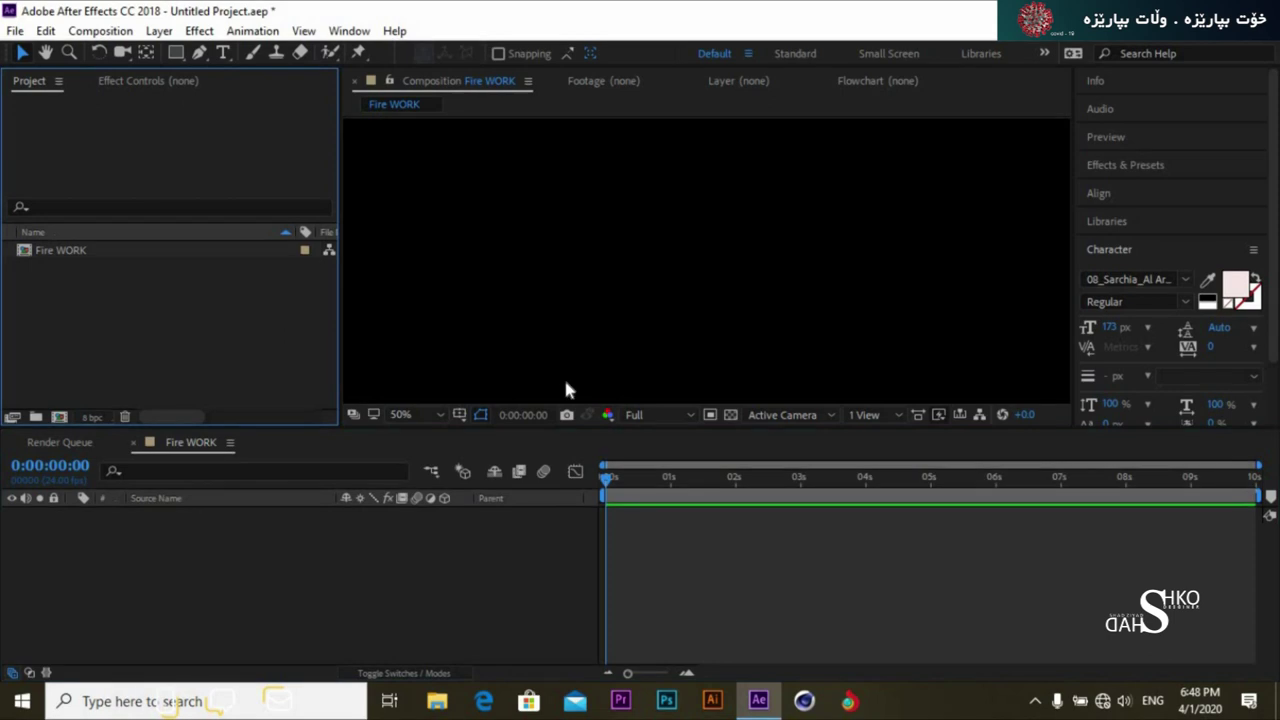
Set the composition viewer's magnification to Fit
left_click(436, 413)
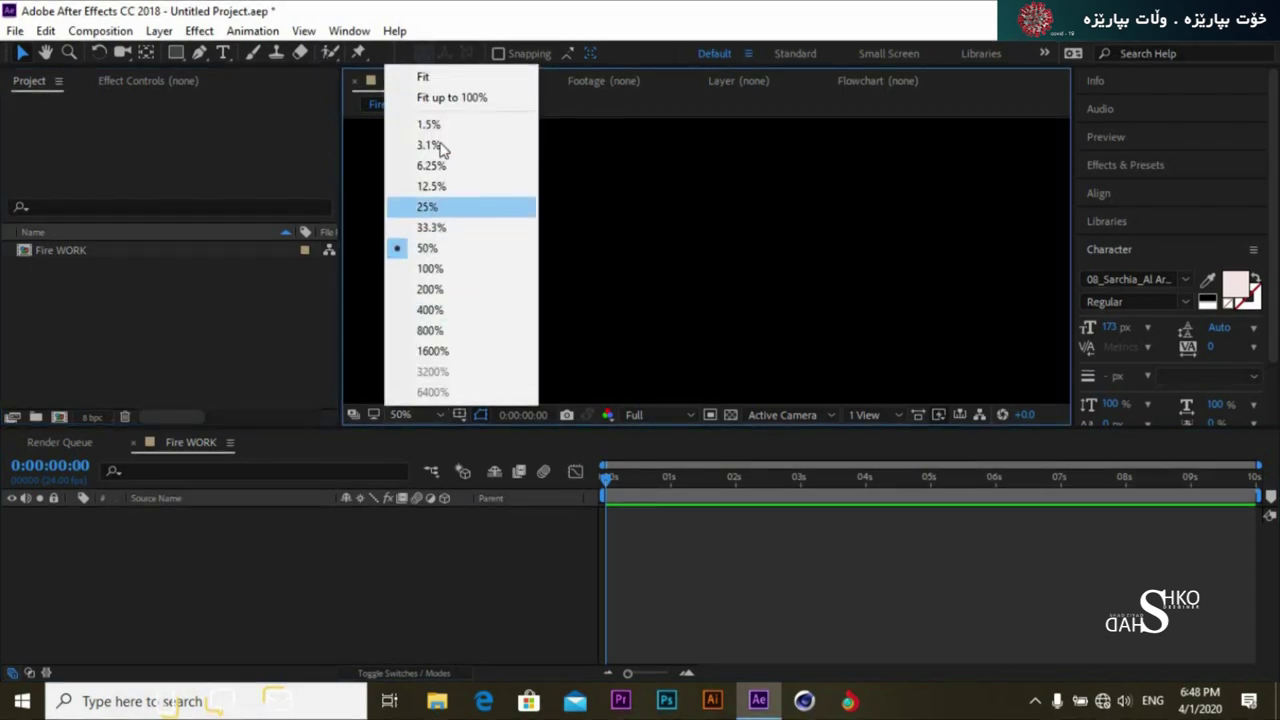
left_click(432, 77)
left_click(275, 364)
left_click(277, 606)
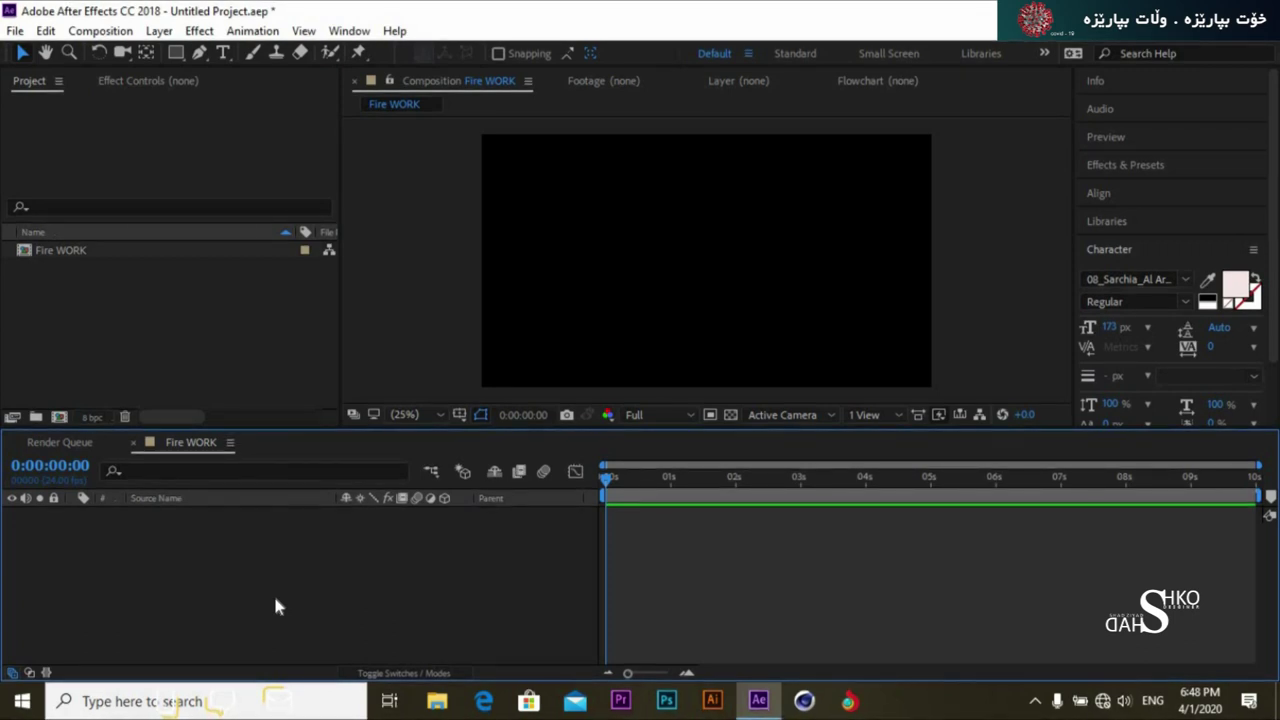
Start a new white solid in the Fire WORK composition and name it "BG"
right_click(277, 604)
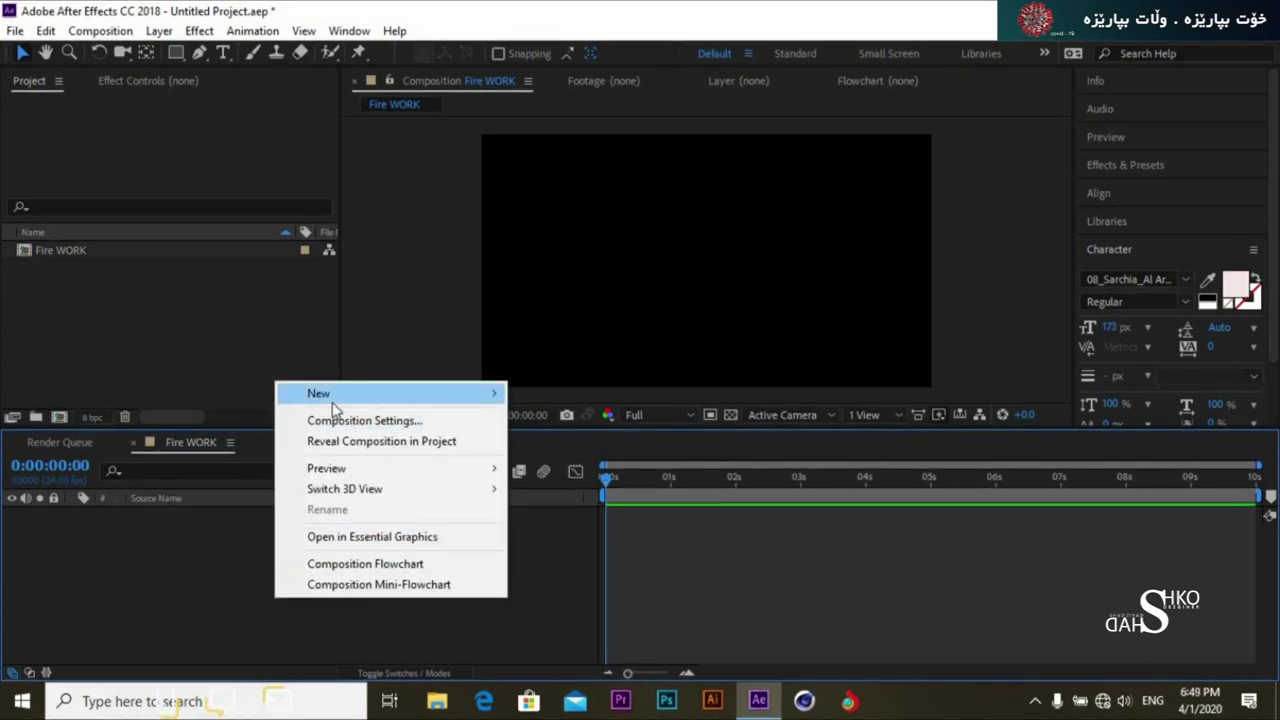
mouse_move(343, 400)
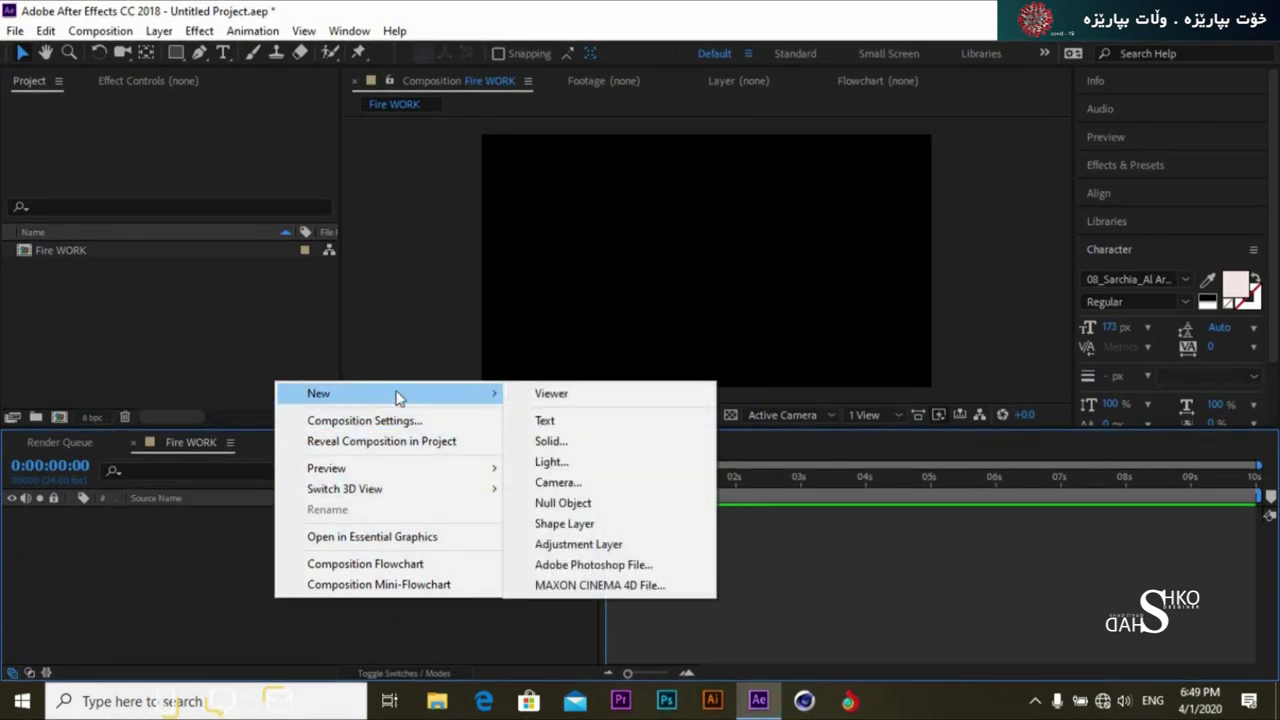
left_click(546, 442)
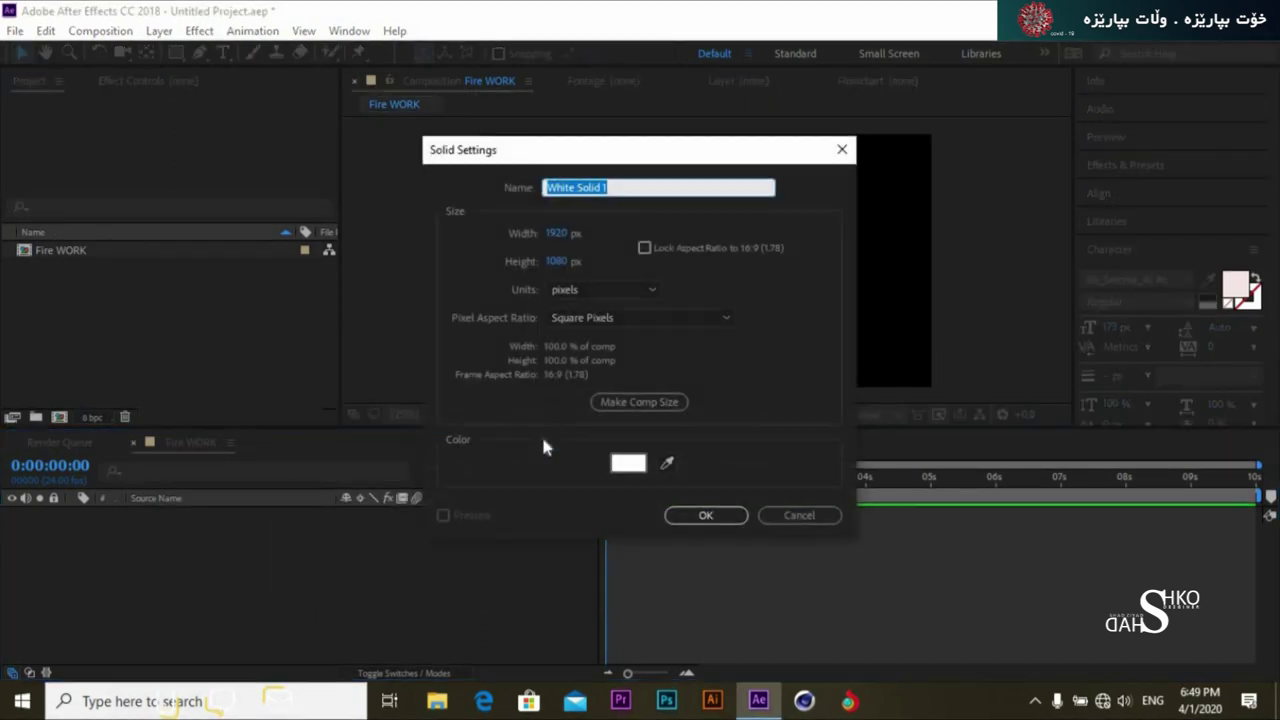
type("B")
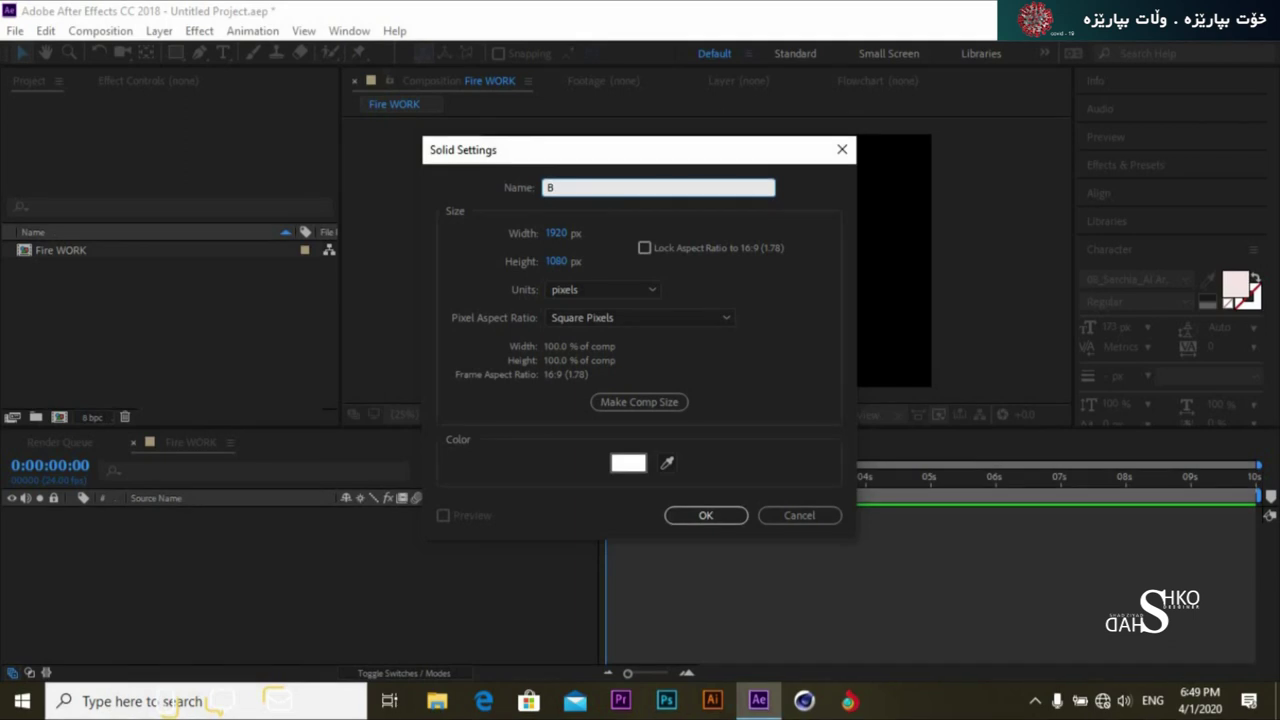
type("G")
mouse_move(635, 160)
left_mouse_down()
mouse_move(610, 160)
mouse_move(623, 163)
left_mouse_up()
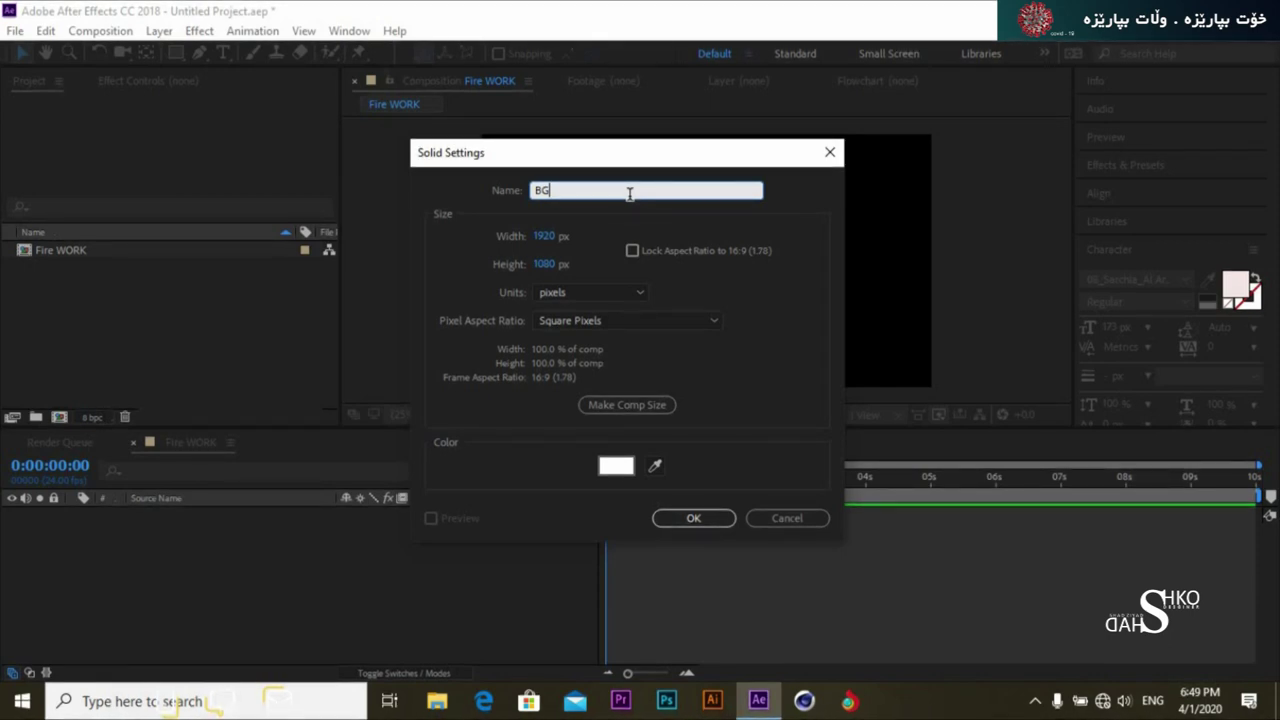
Lock the solid's aspect ratio, double its width to 3840 px, and create the solid
left_click(631, 251)
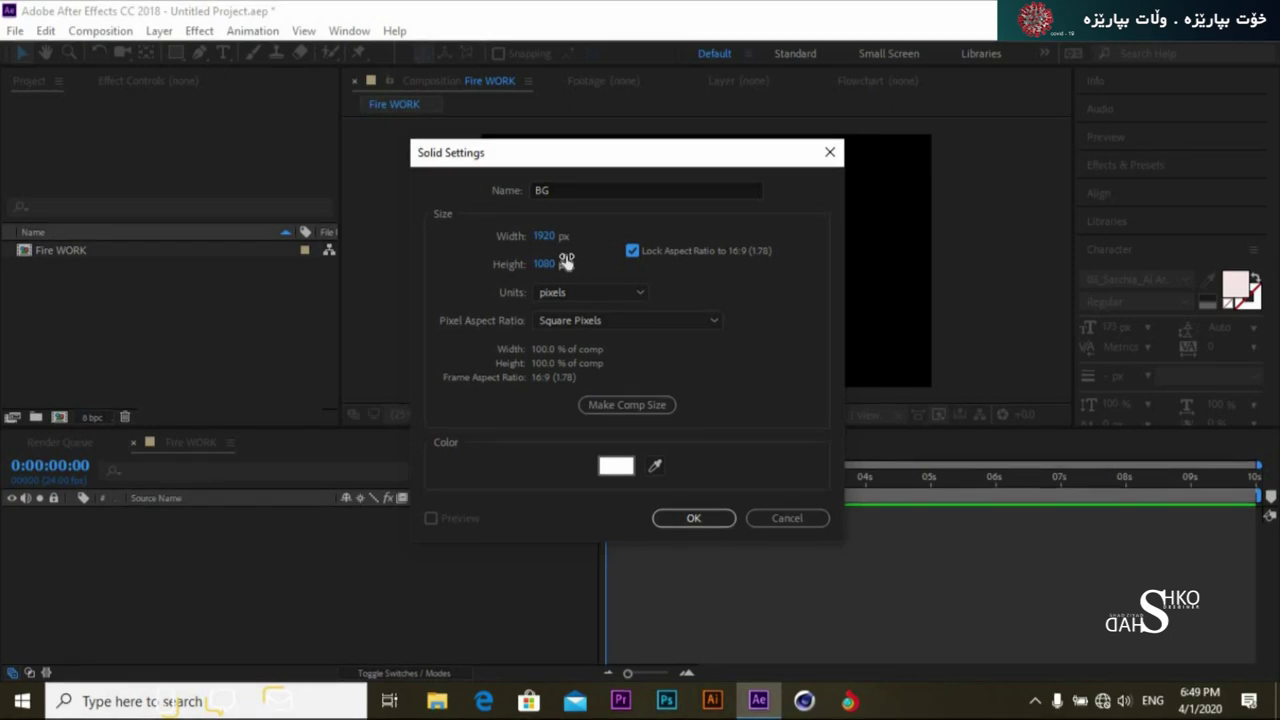
left_click(543, 237)
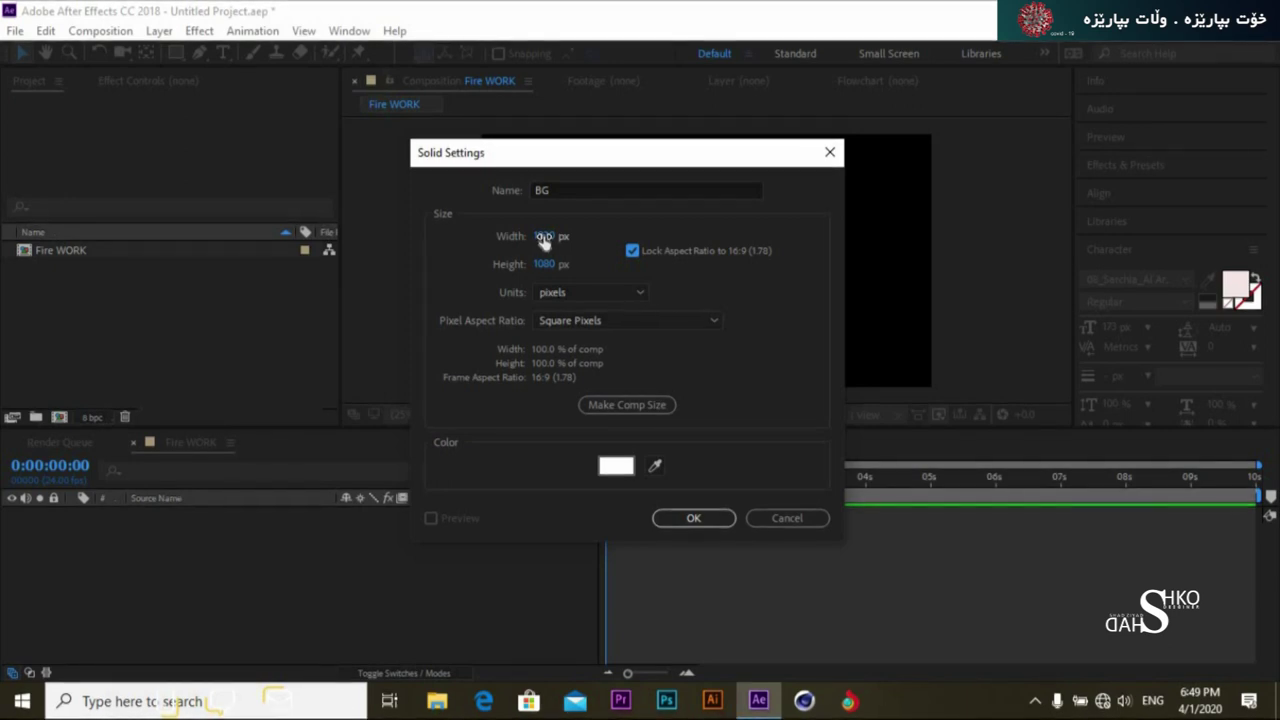
left_click(543, 237)
type("1920")
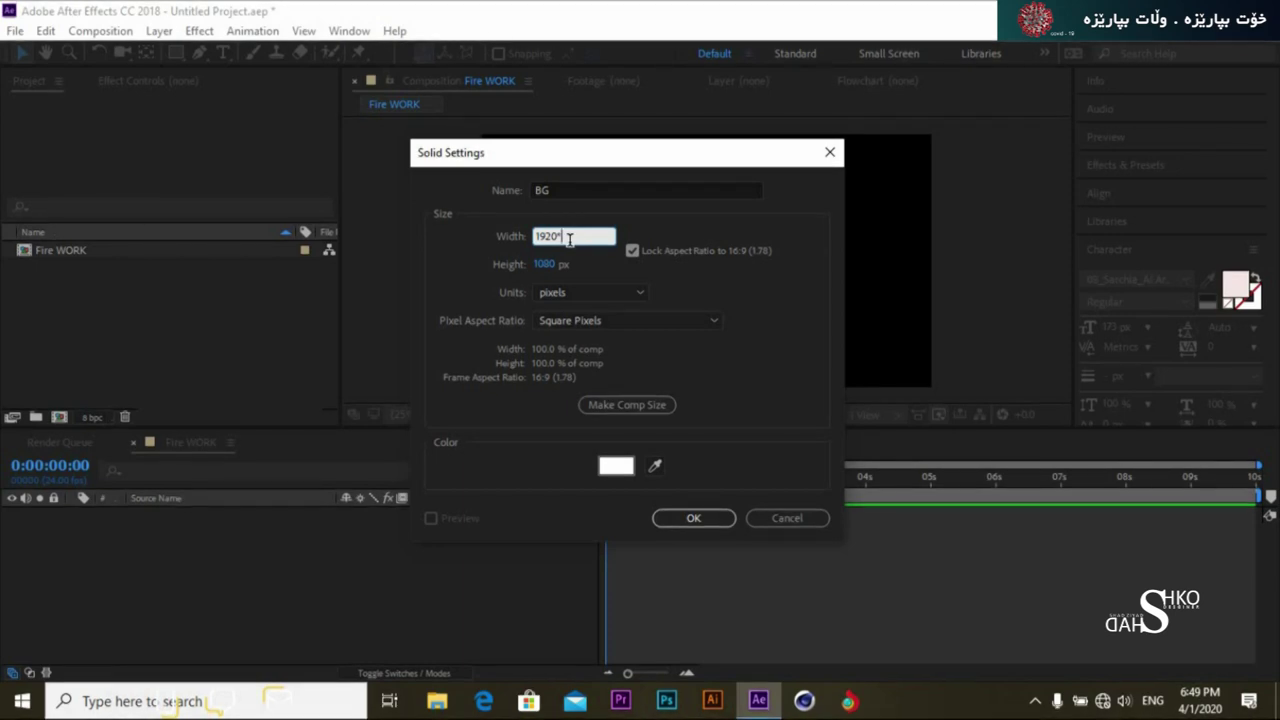
type("2")
key("BackSpace")
key("Return")
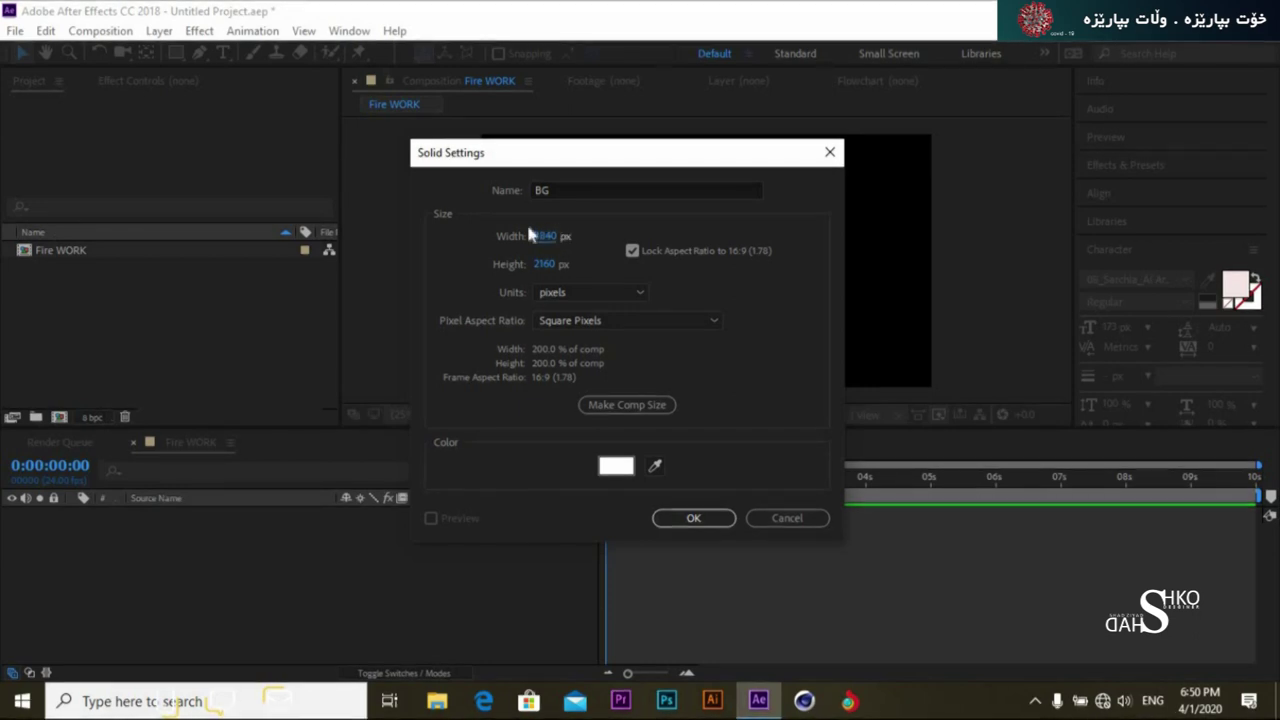
left_click(676, 520)
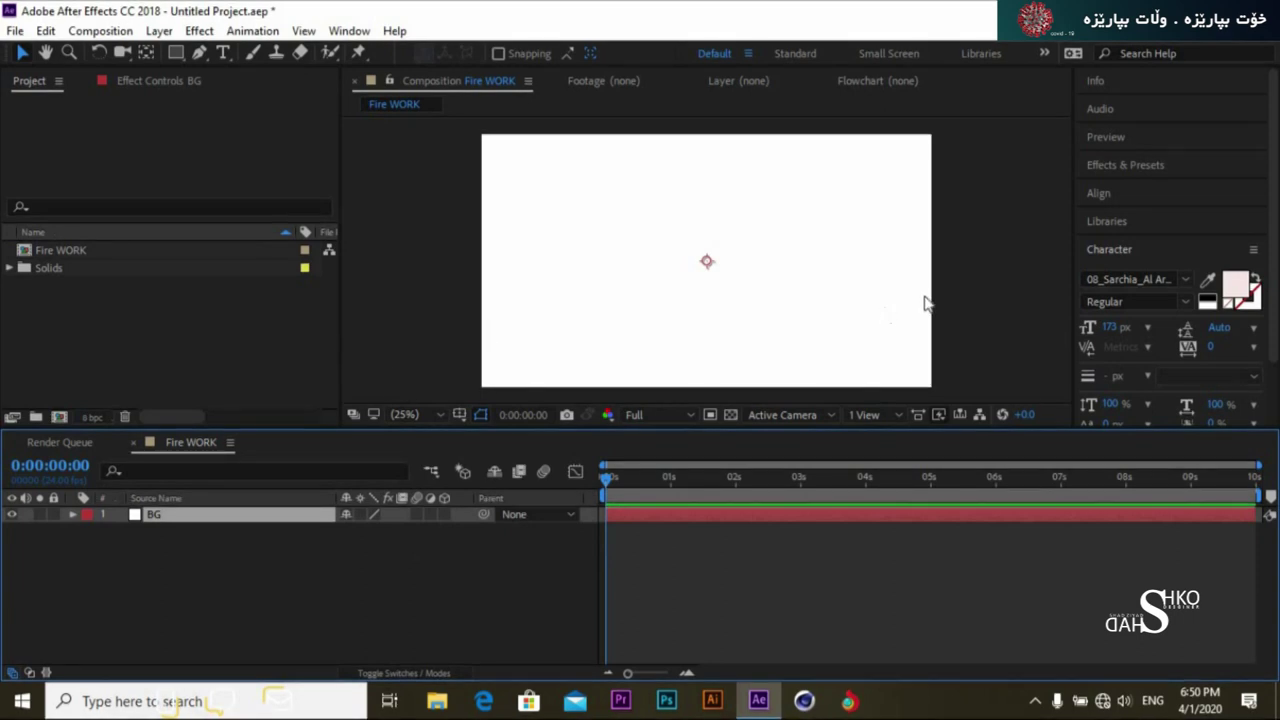
Find the CC Star Burst effect and apply it to the BG layer
left_click(1114, 167)
left_click(1135, 192)
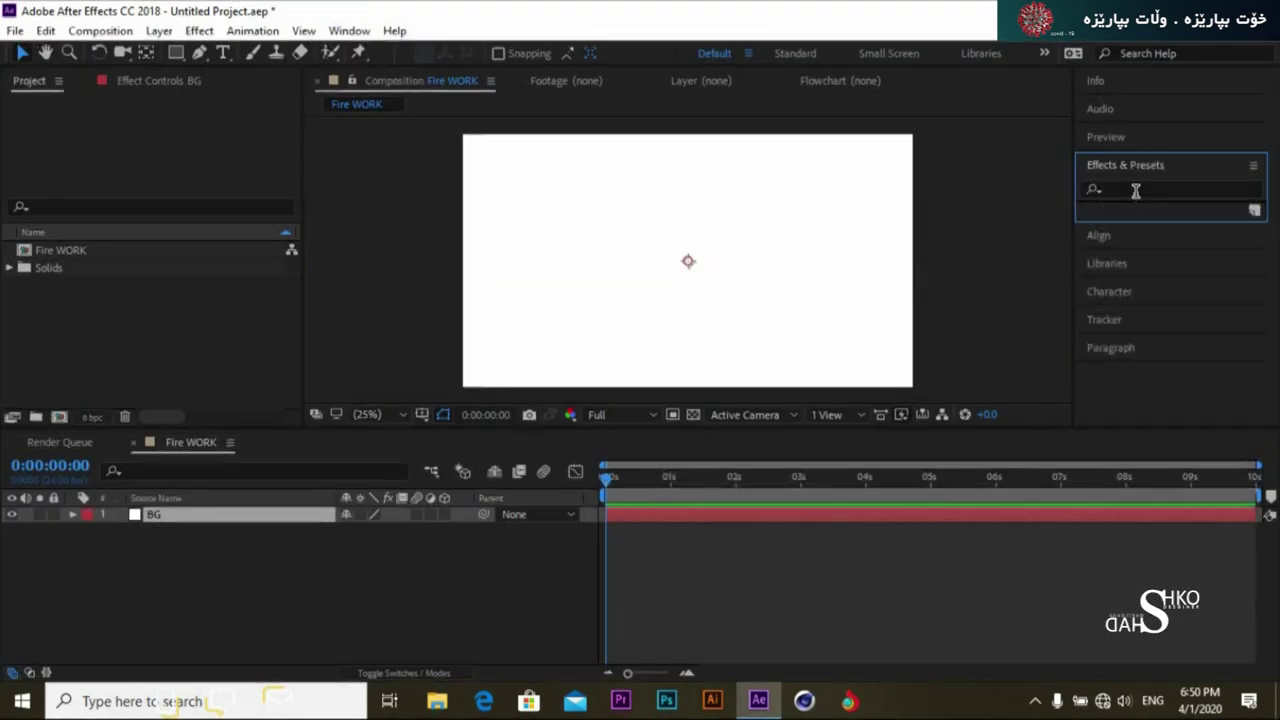
left_click(1135, 190)
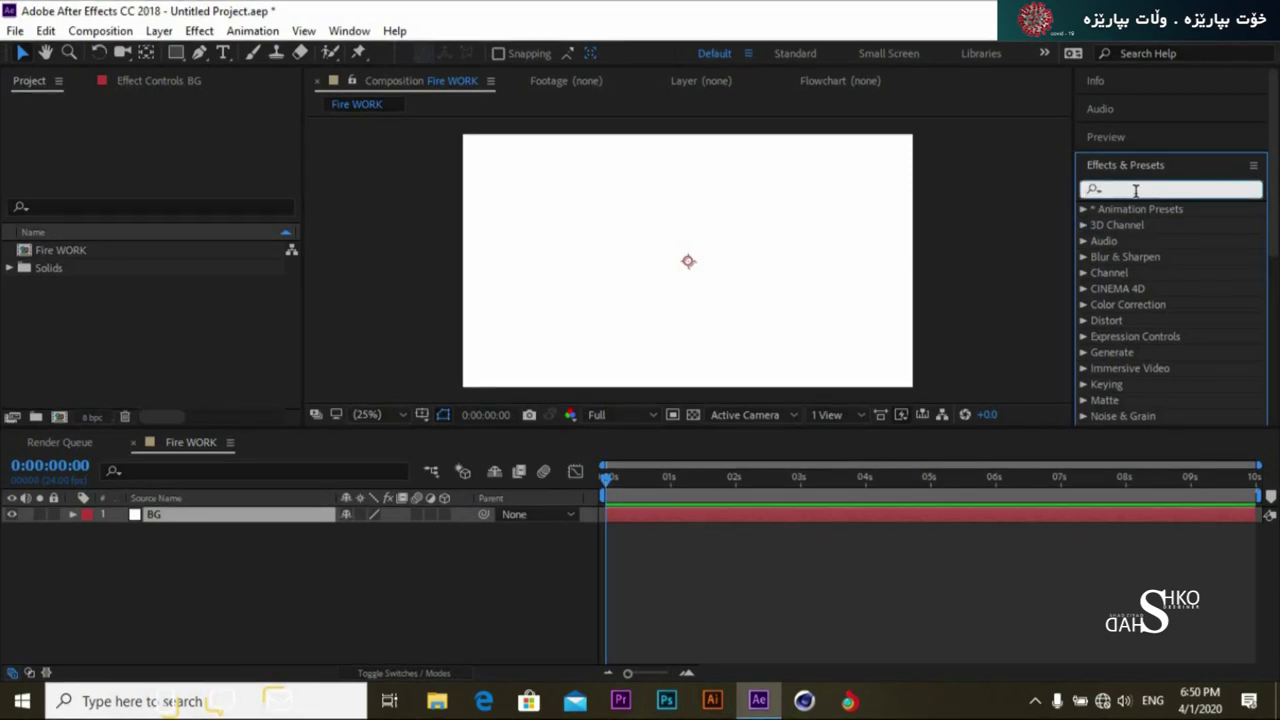
type("c")
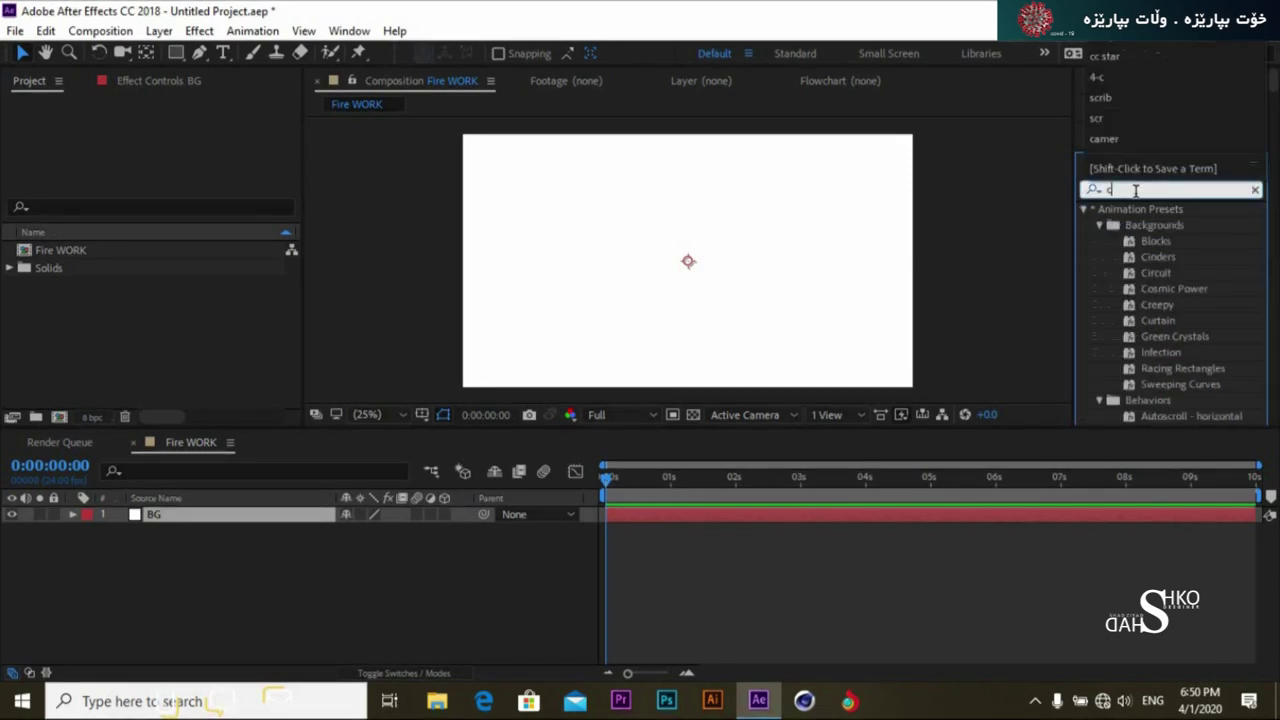
type("c sta")
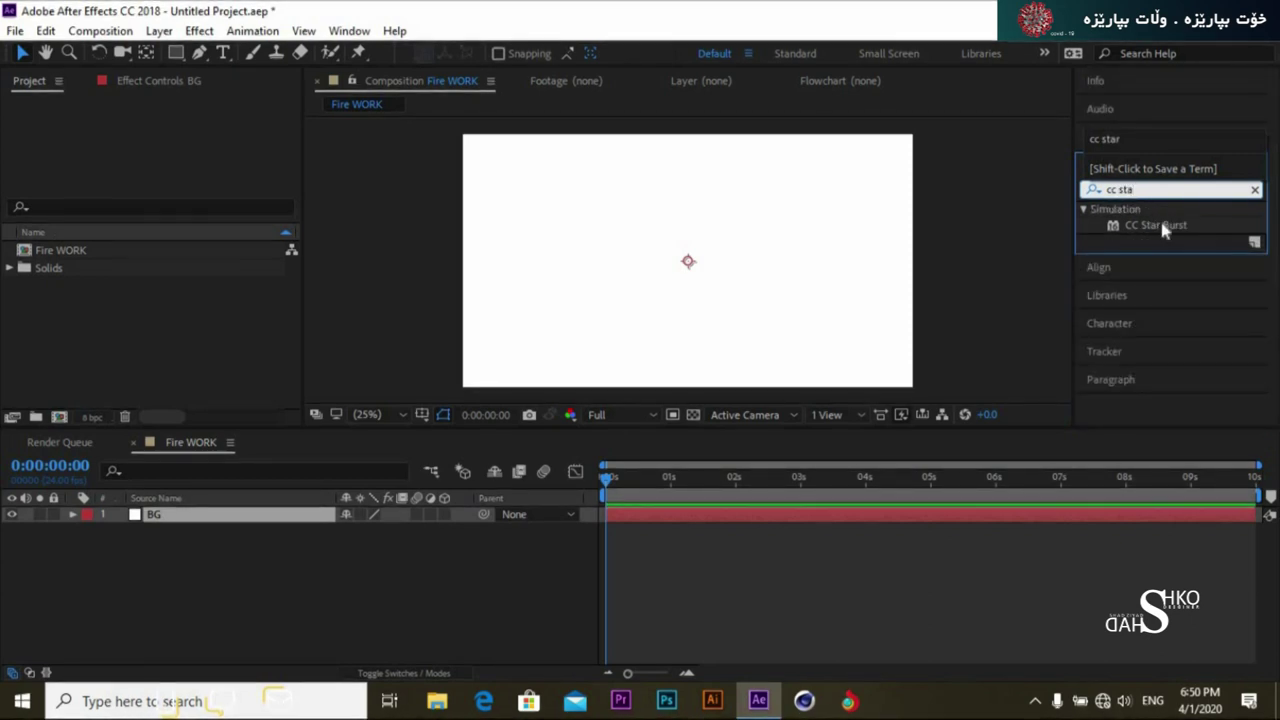
left_click_drag(1160, 225, 866, 282)
left_click_drag(397, 408, 211, 506)
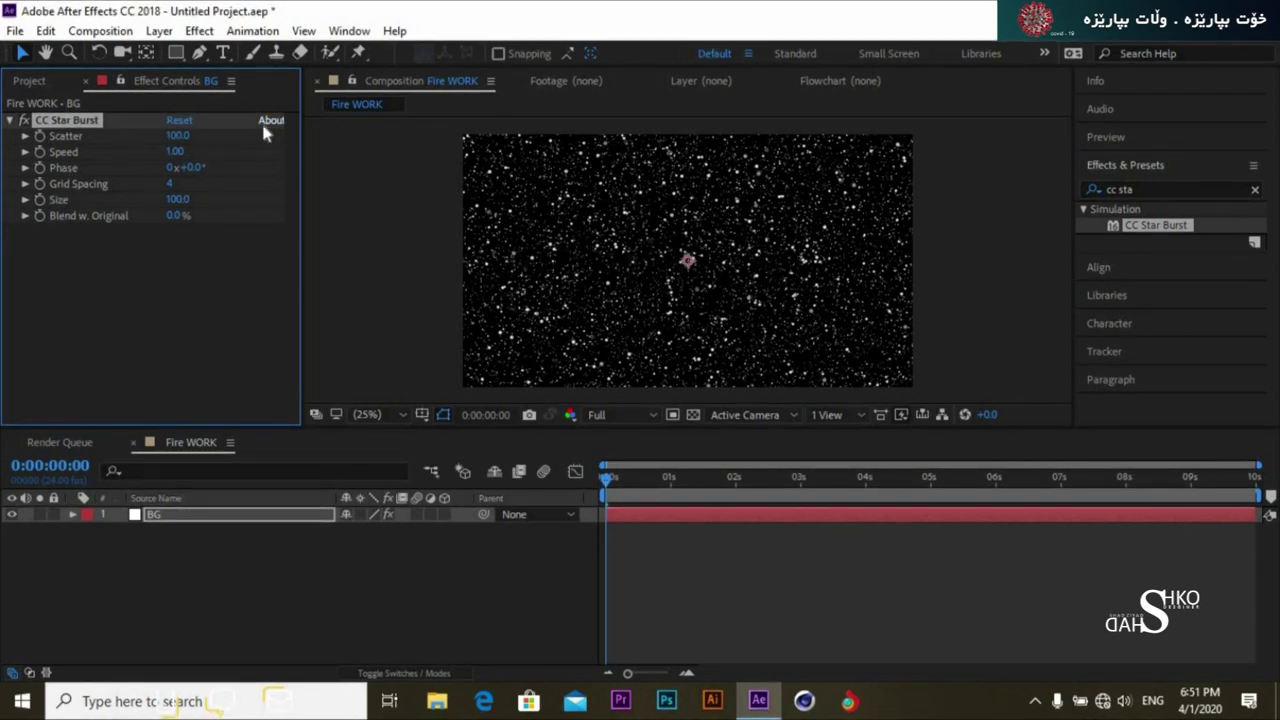
Set the CC Star Burst speed to 0.01 and preview the animation from the start of the timeline
left_click(180, 151)
type("0")
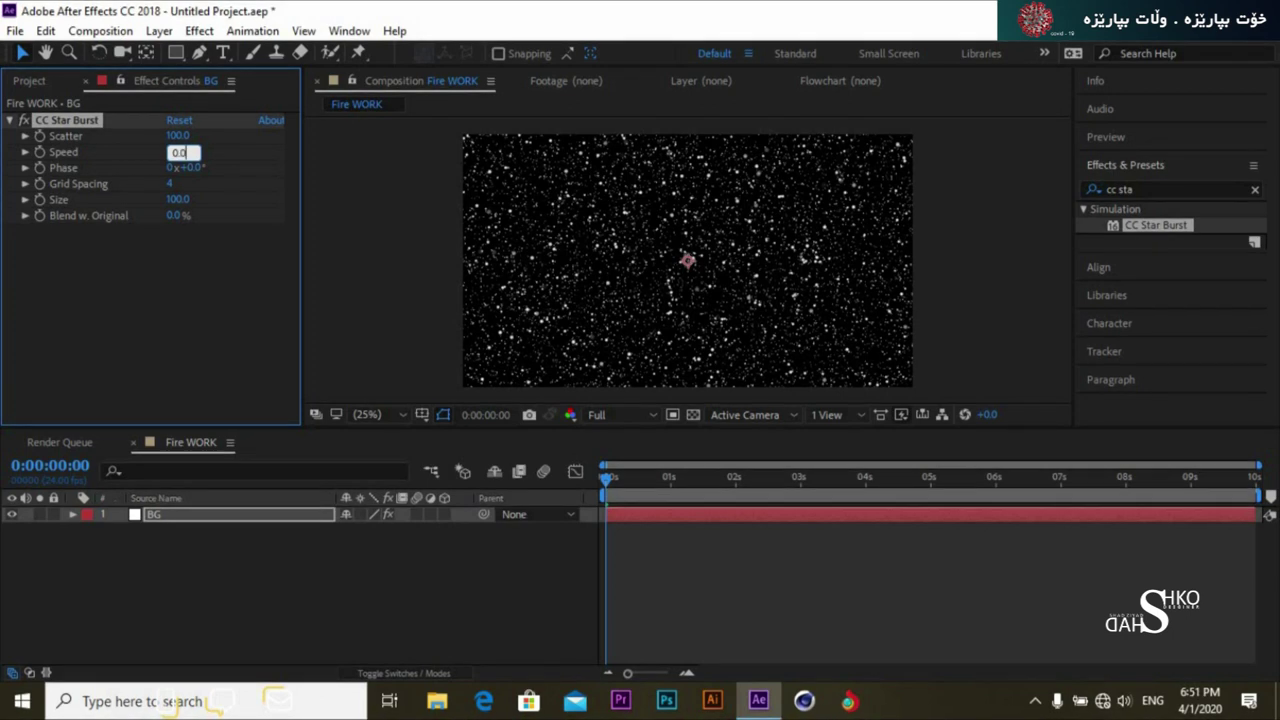
left_click(157, 251)
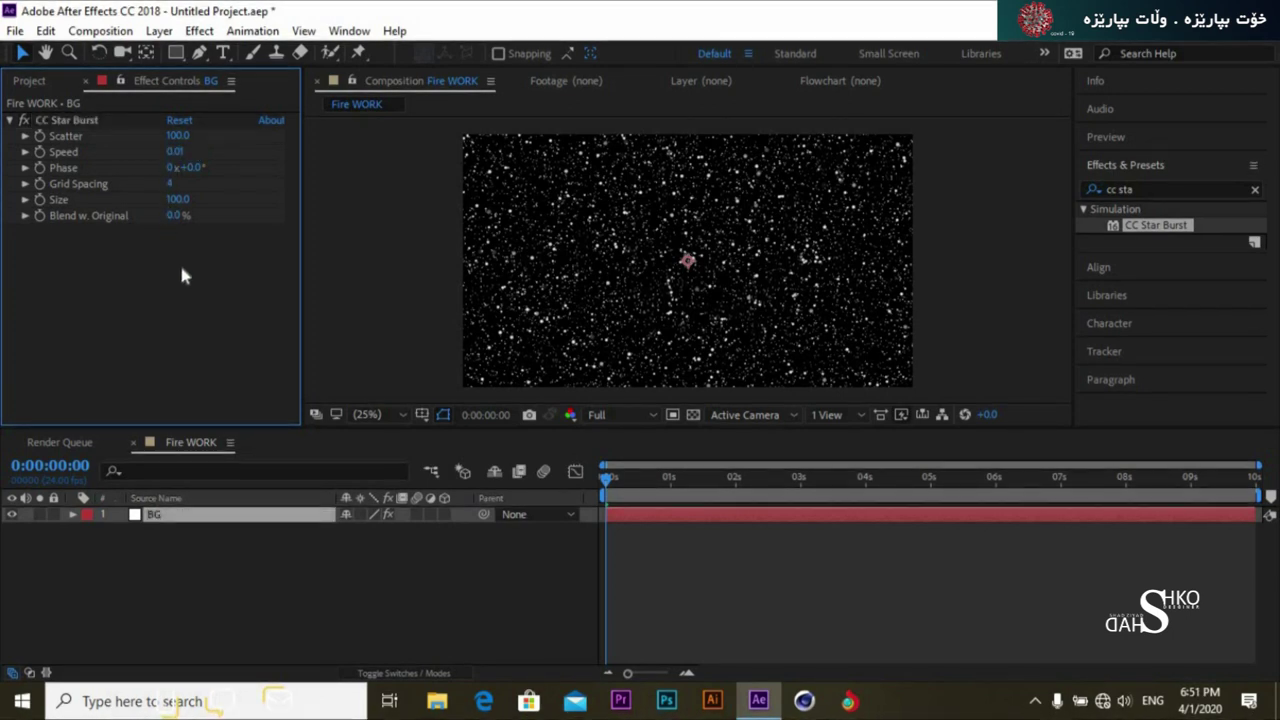
left_click_drag(610, 480, 576, 504)
key("space")
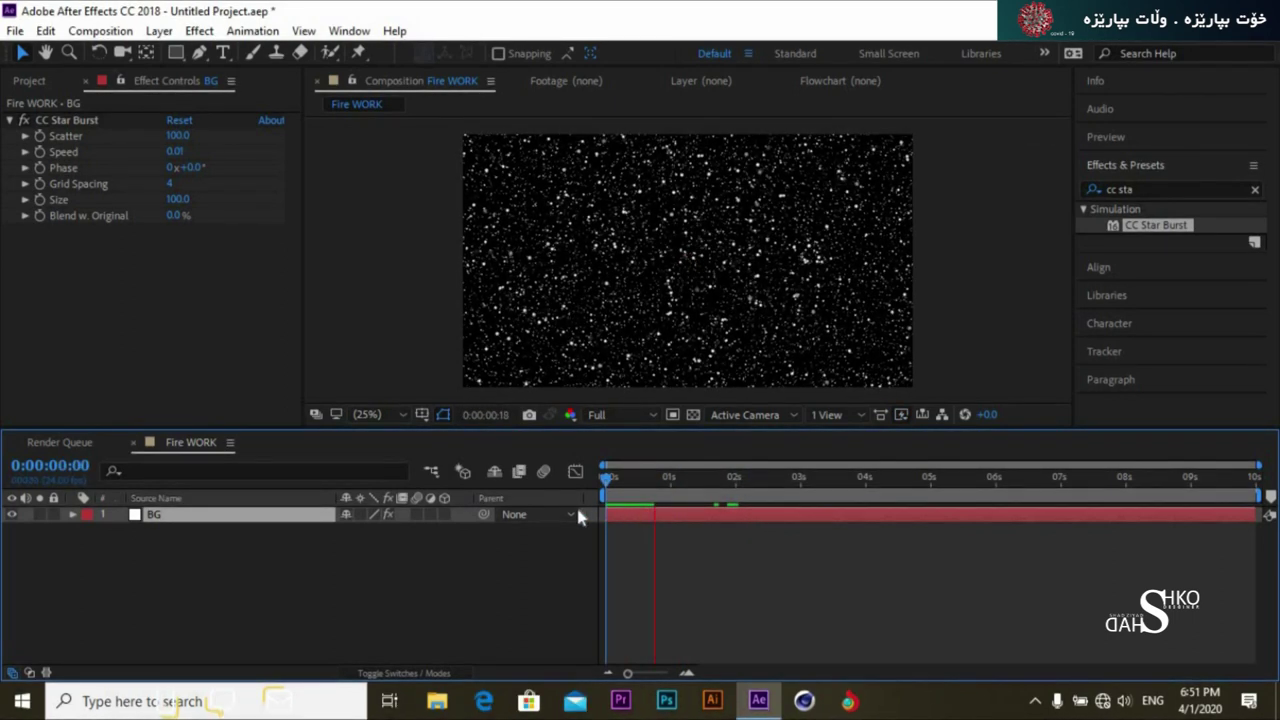
left_click_drag(703, 478, 568, 492)
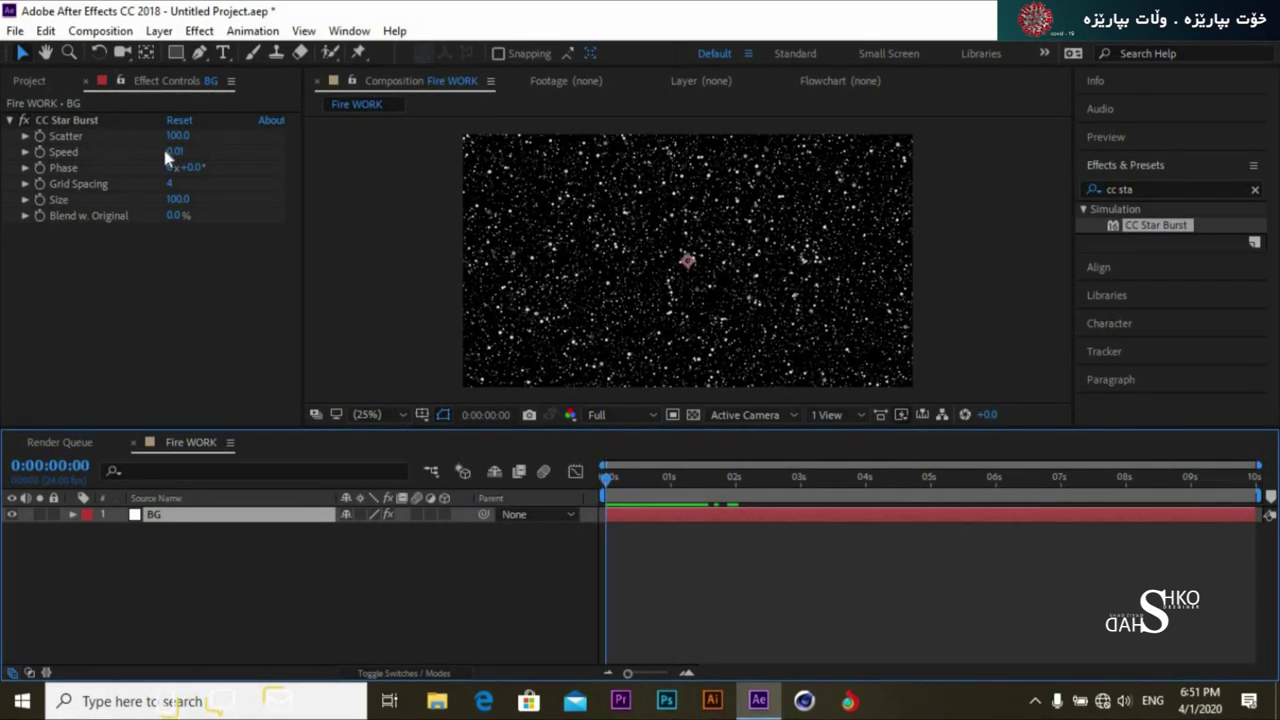
Reduce the CC Star Burst size to 41 and play back the first seconds of the star field
left_click(174, 199)
left_click(174, 199)
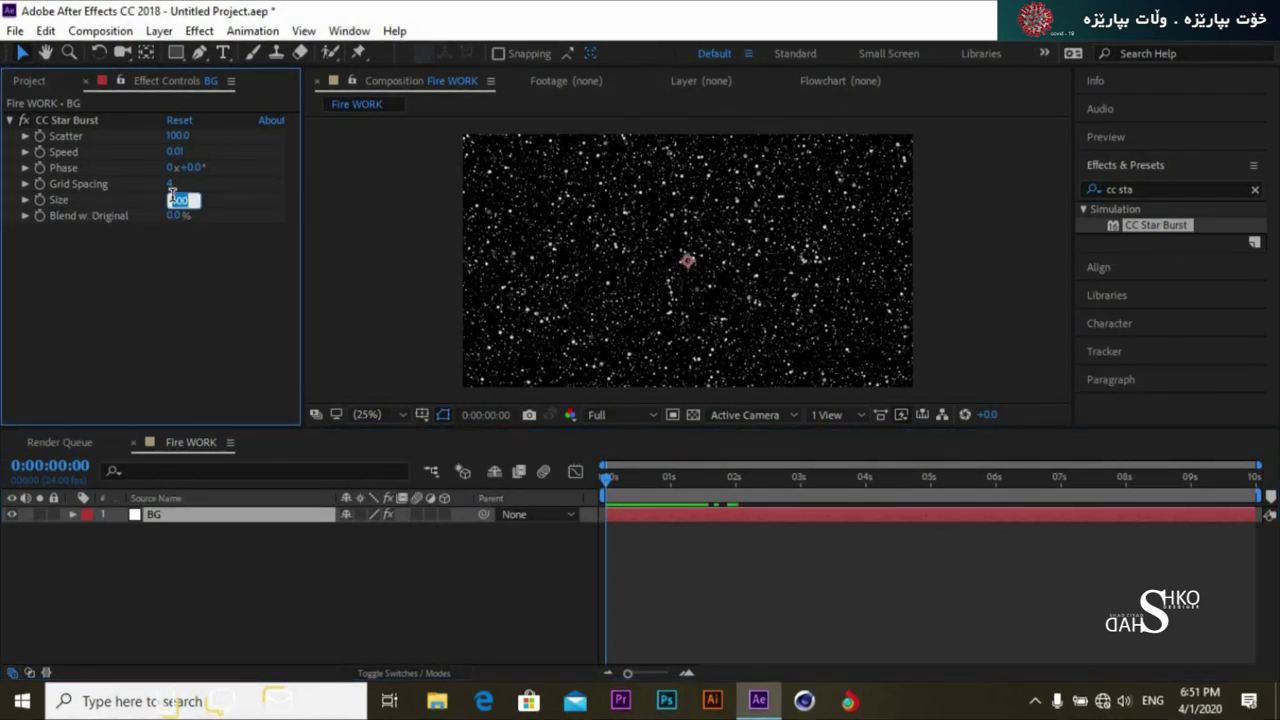
type("43")
left_click(340, 255)
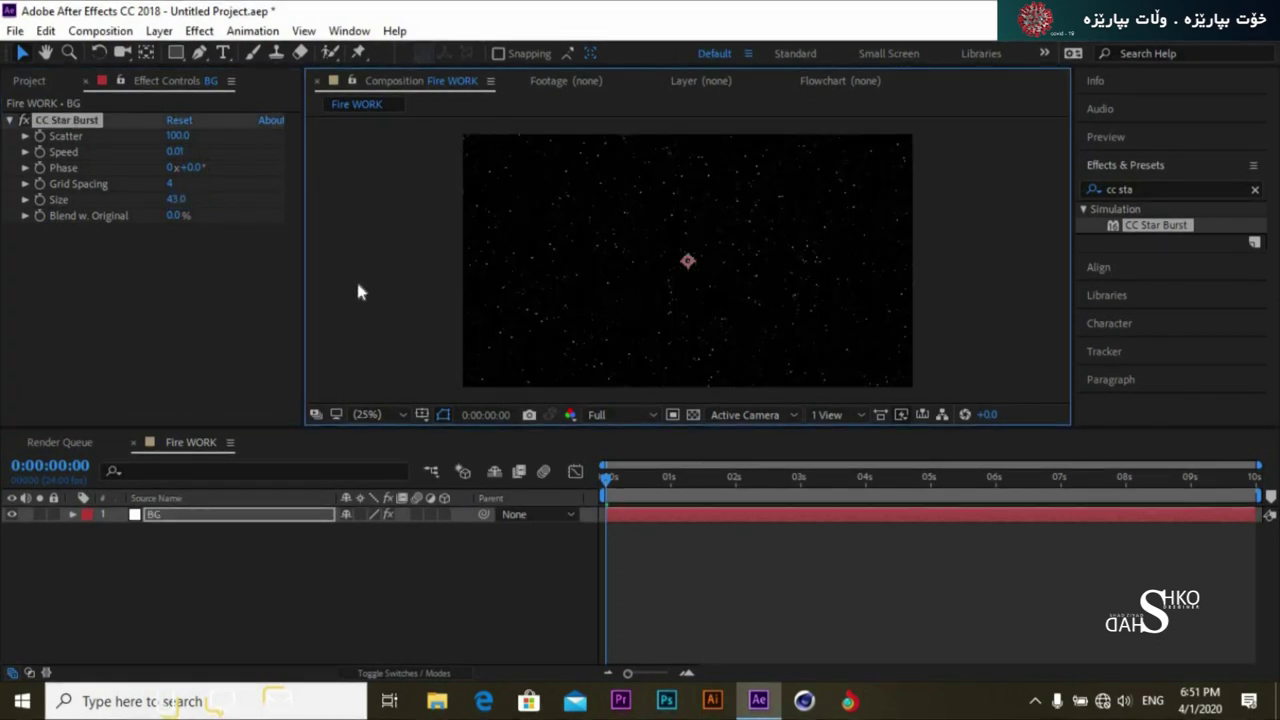
left_click_drag(178, 201, 181, 204)
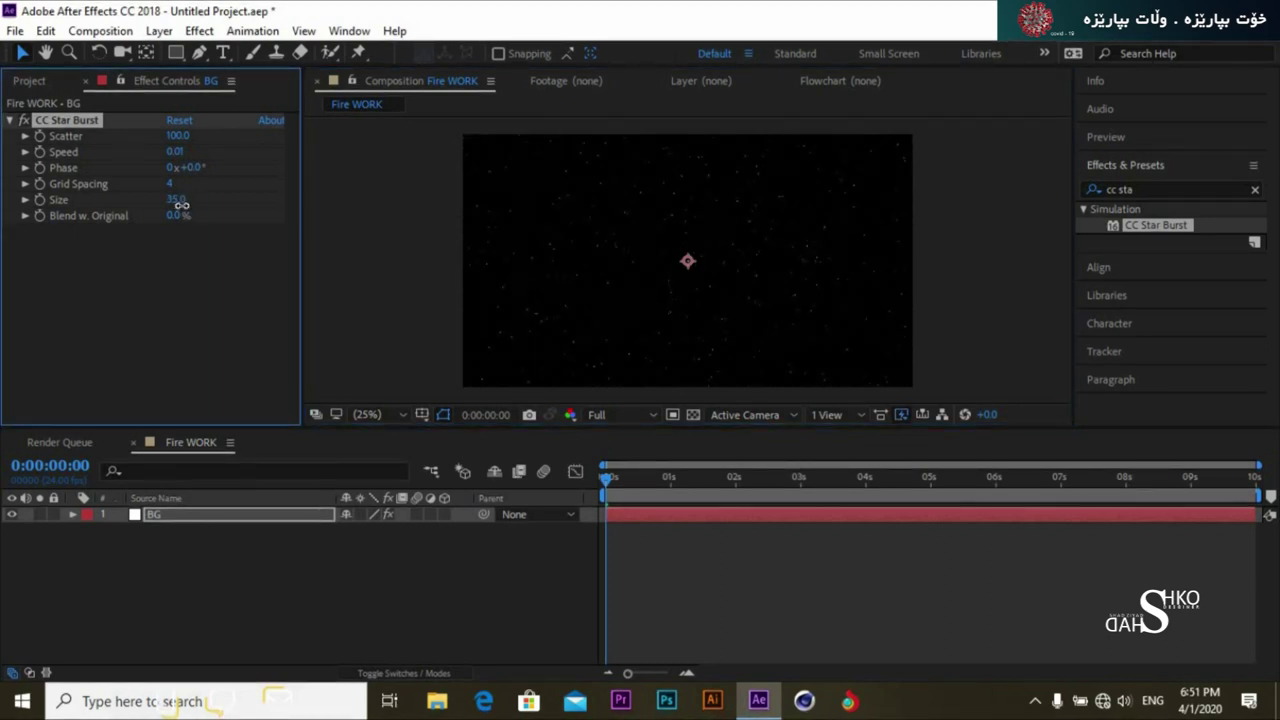
left_click(338, 235)
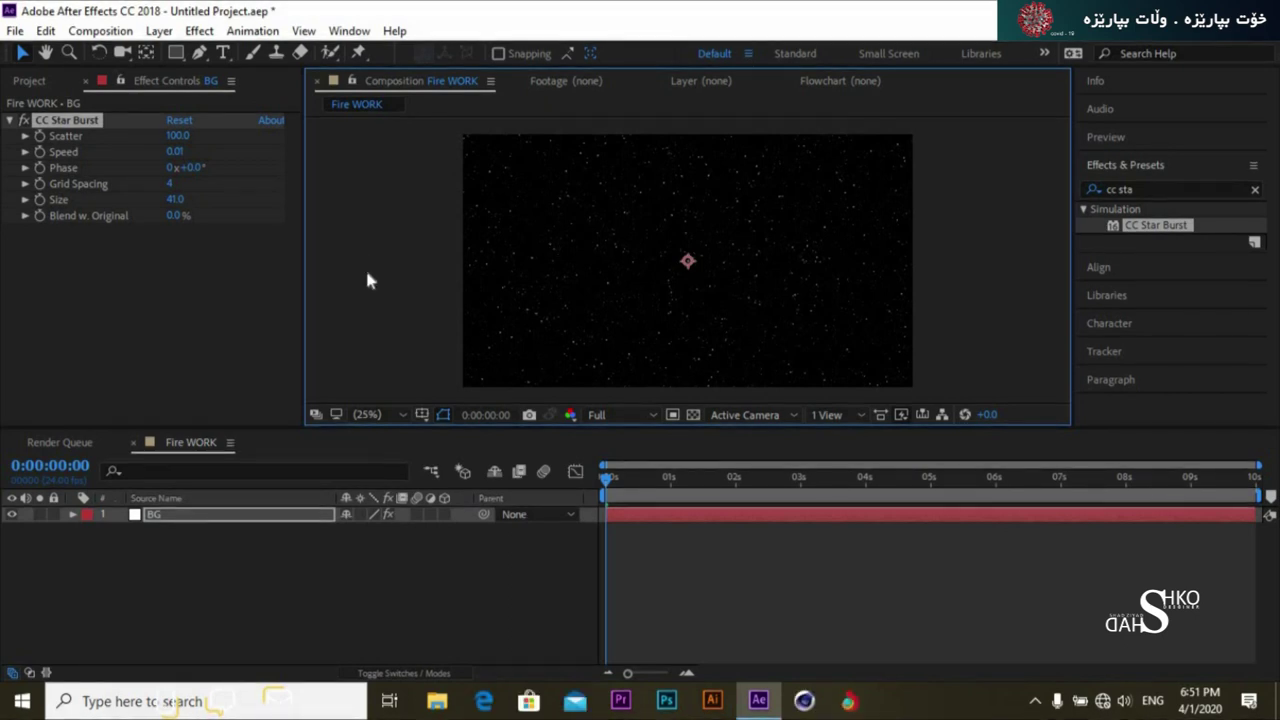
left_click_drag(608, 477, 687, 500)
key("space")
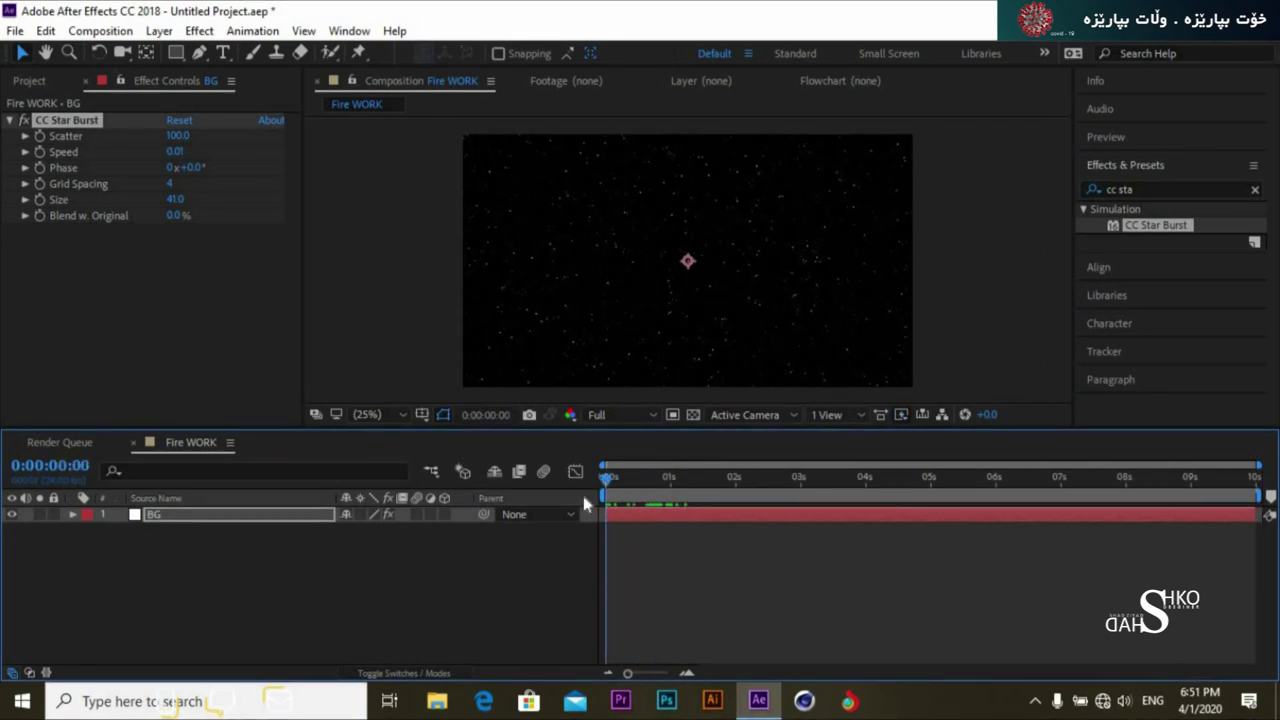
left_click(714, 476)
left_click_drag(714, 476, 604, 477)
left_click(392, 560)
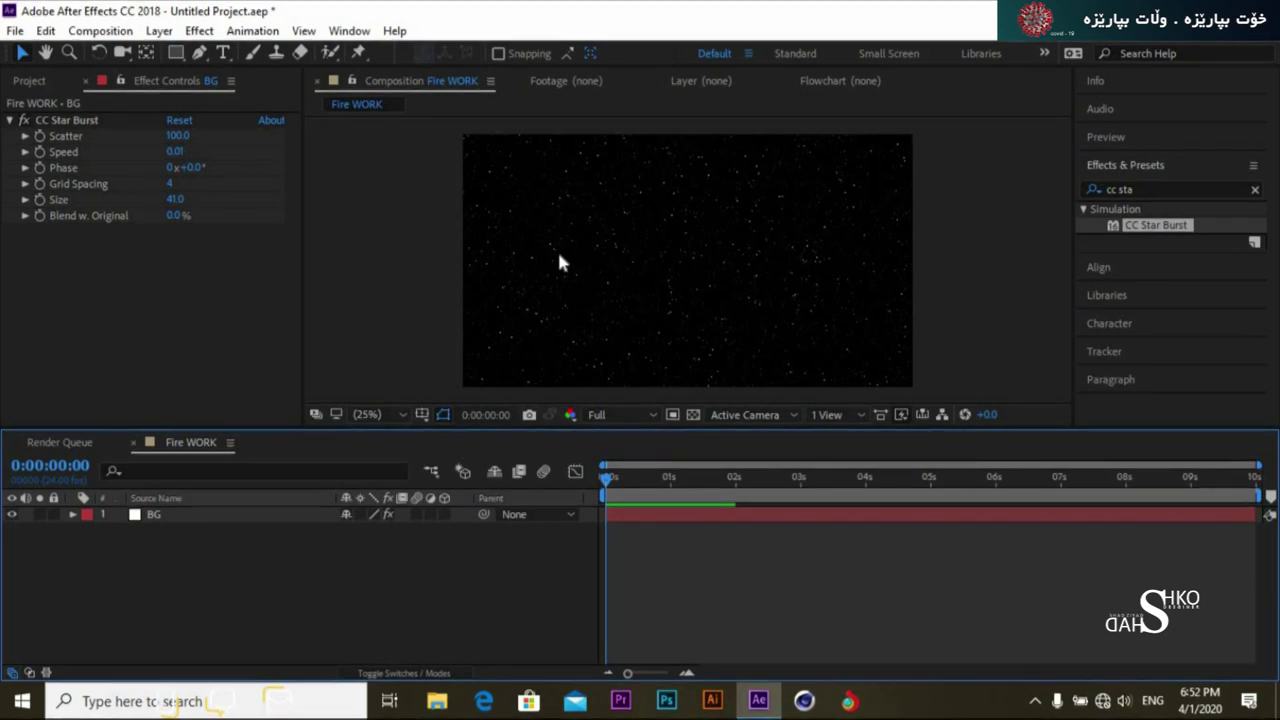
Animate the BG layer's rotation from 0° at the first frame to -45° at 0:00:09:23
left_click(212, 516)
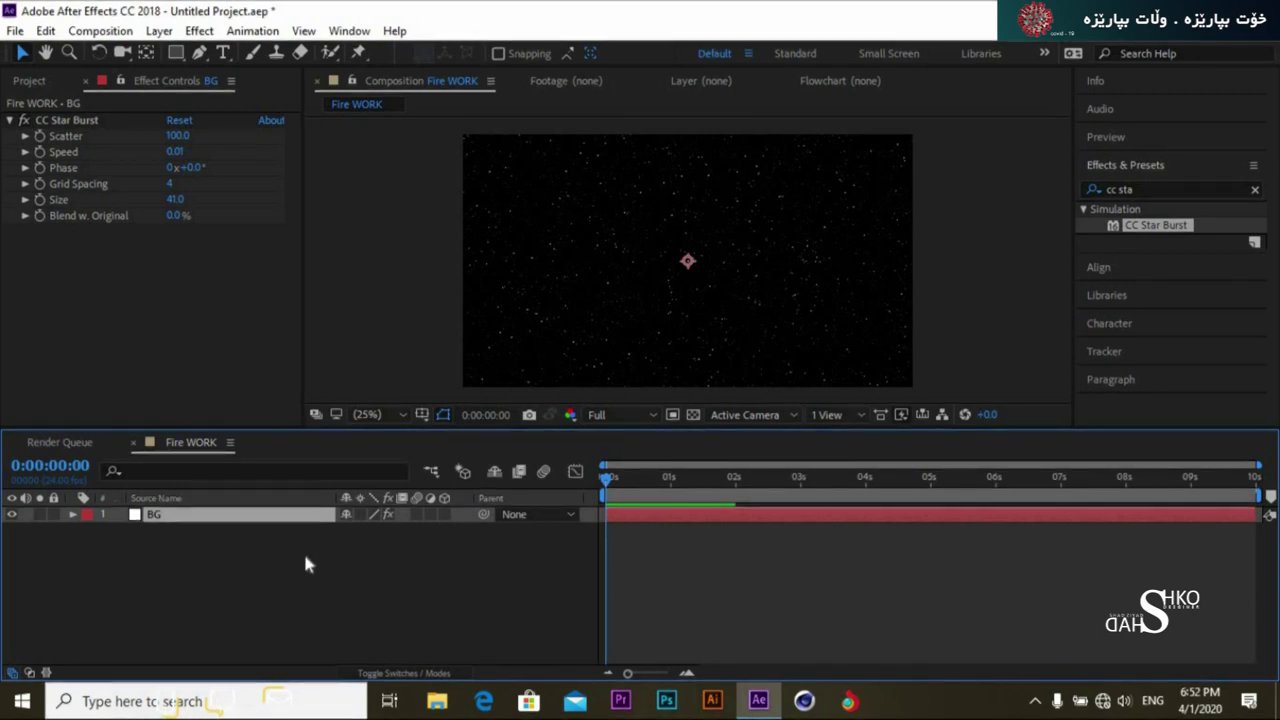
key("r")
left_click(120, 530)
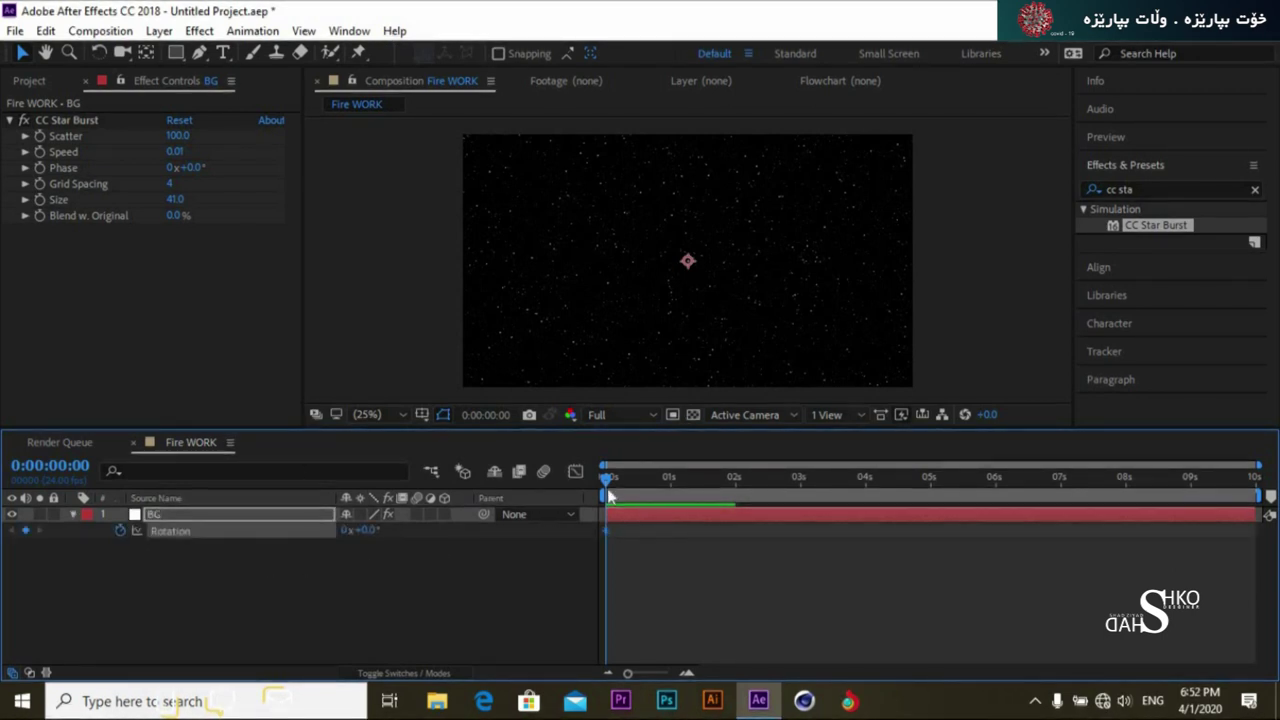
left_click_drag(607, 479, 1272, 490)
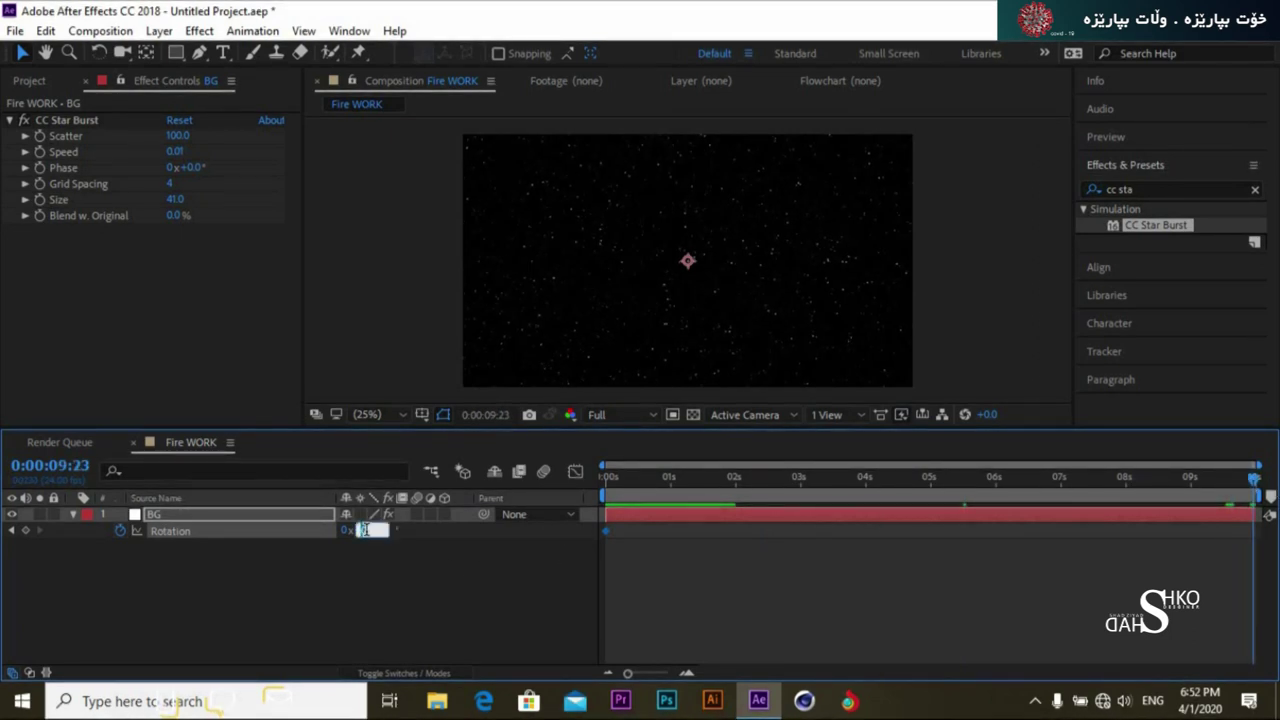
type("-45")
left_click(341, 564)
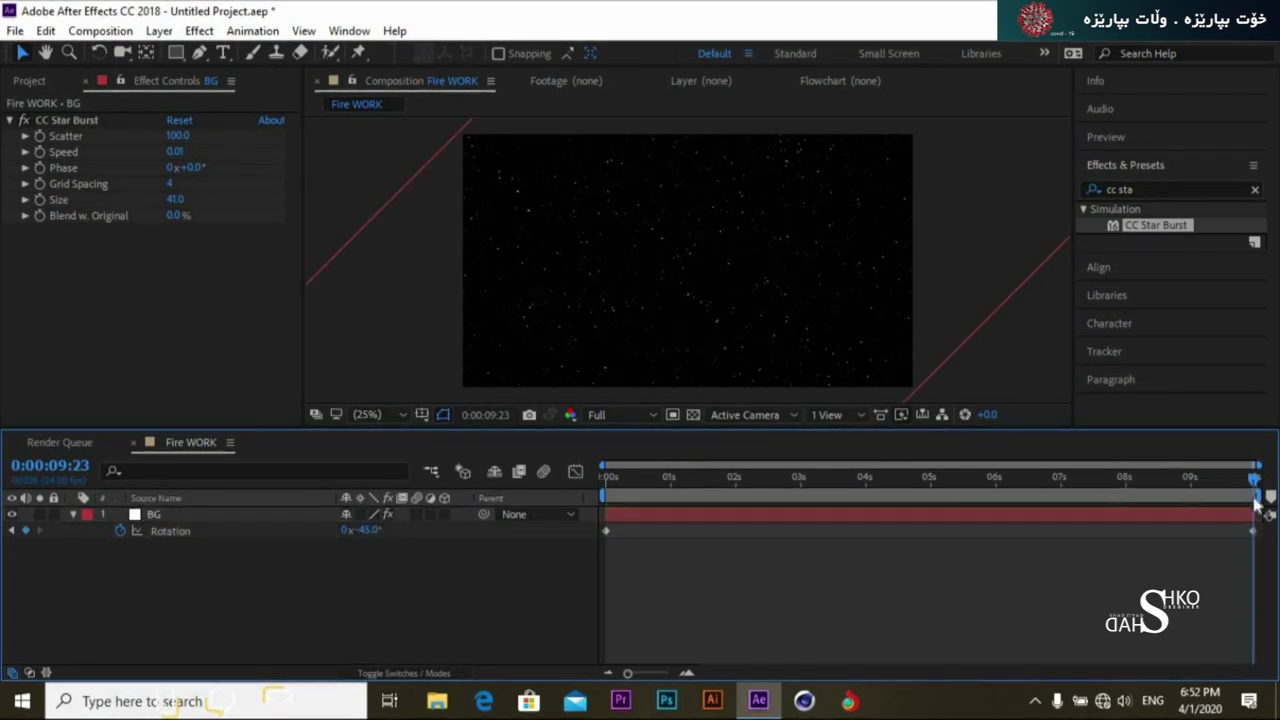
Preview the star-field rotation from the start of the timeline, return to the first frame and collapse the BG layer's properties
left_click_drag(1255, 480, 512, 537)
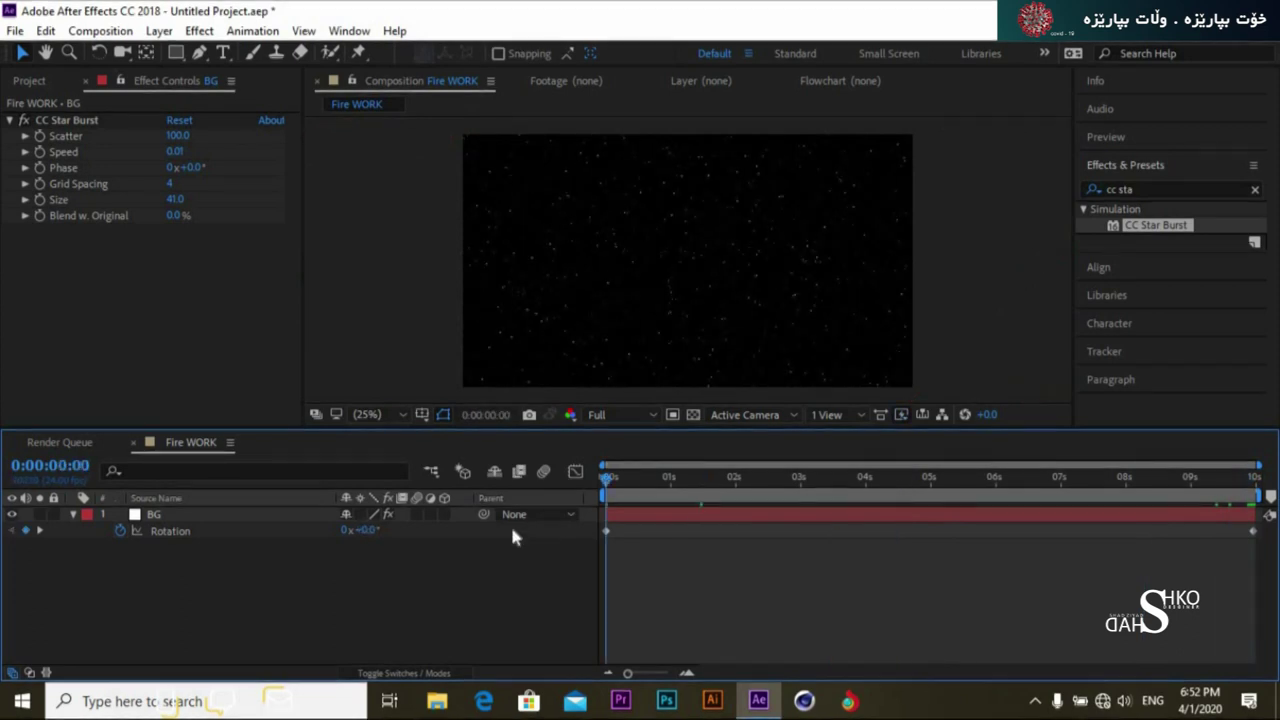
key("space")
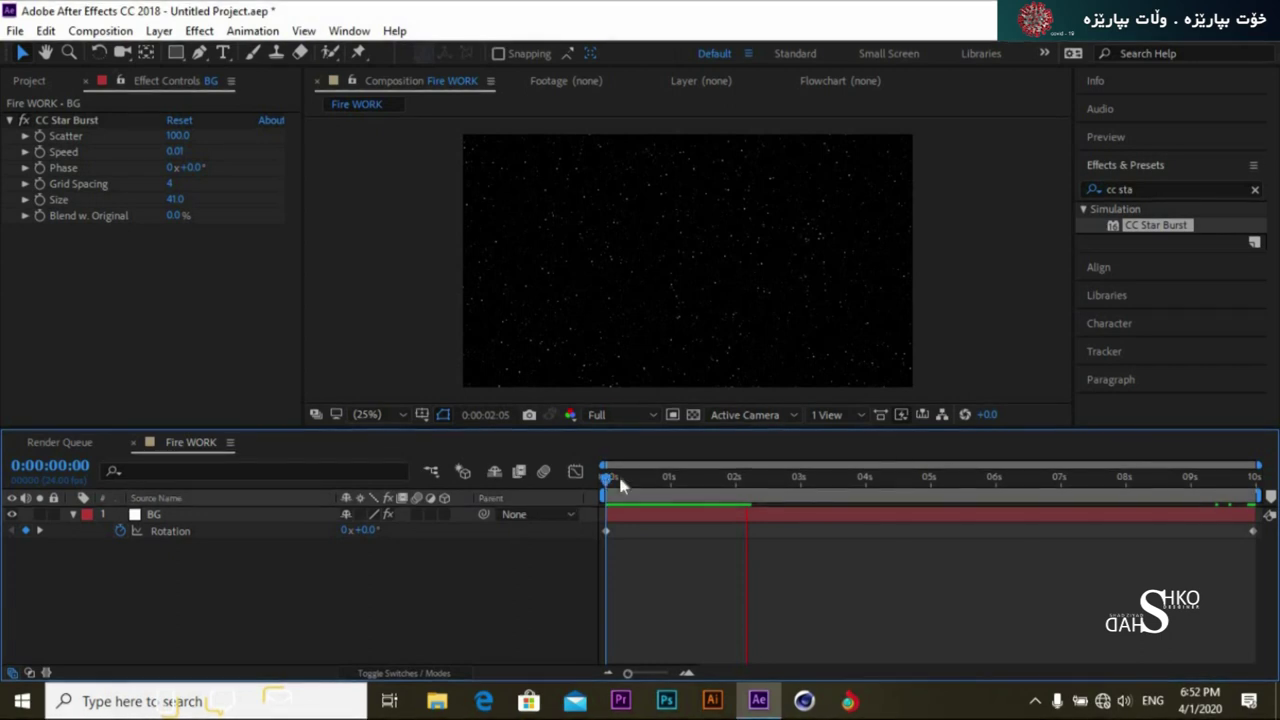
left_click_drag(607, 478, 581, 480)
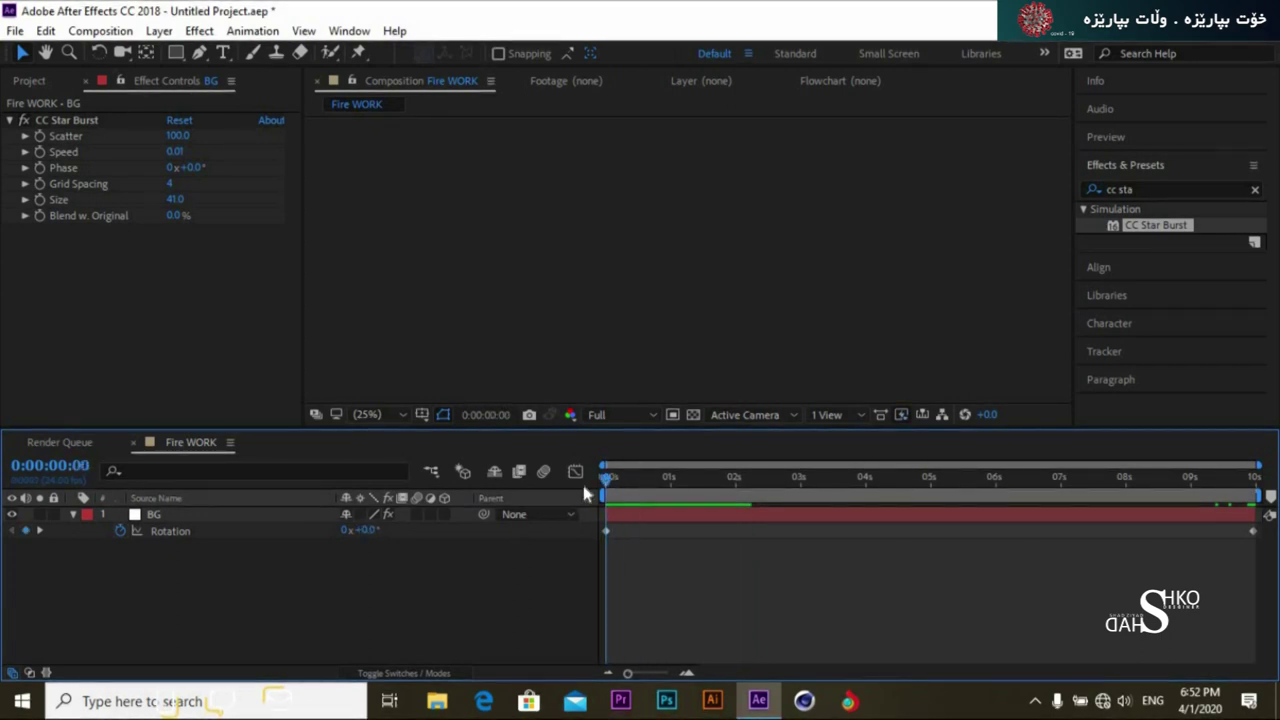
key("space")
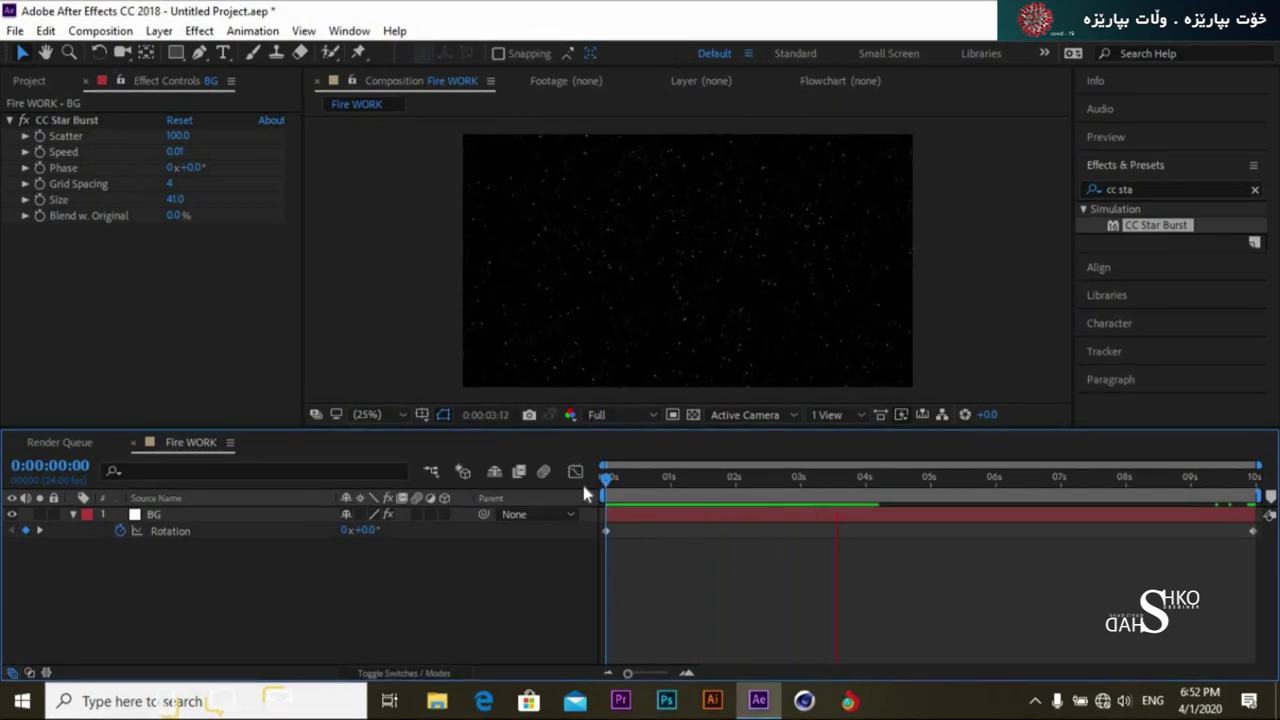
key("space")
left_click_drag(875, 485, 596, 508)
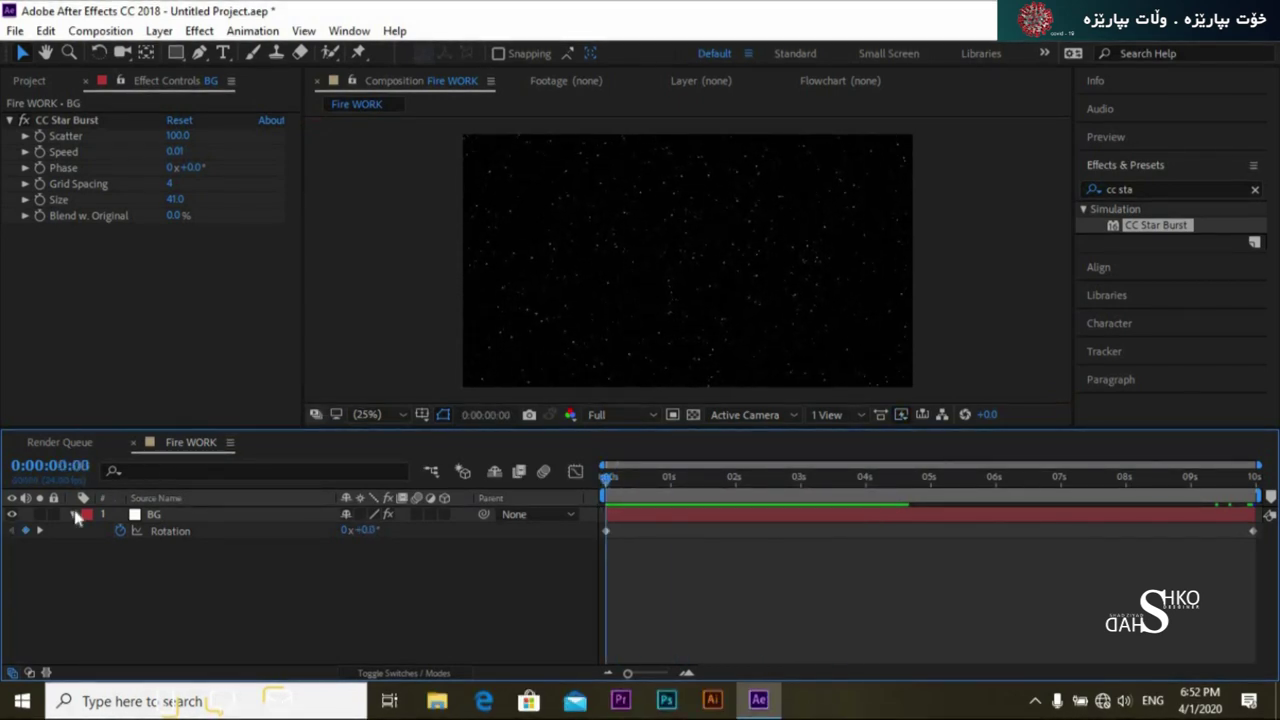
key("r")
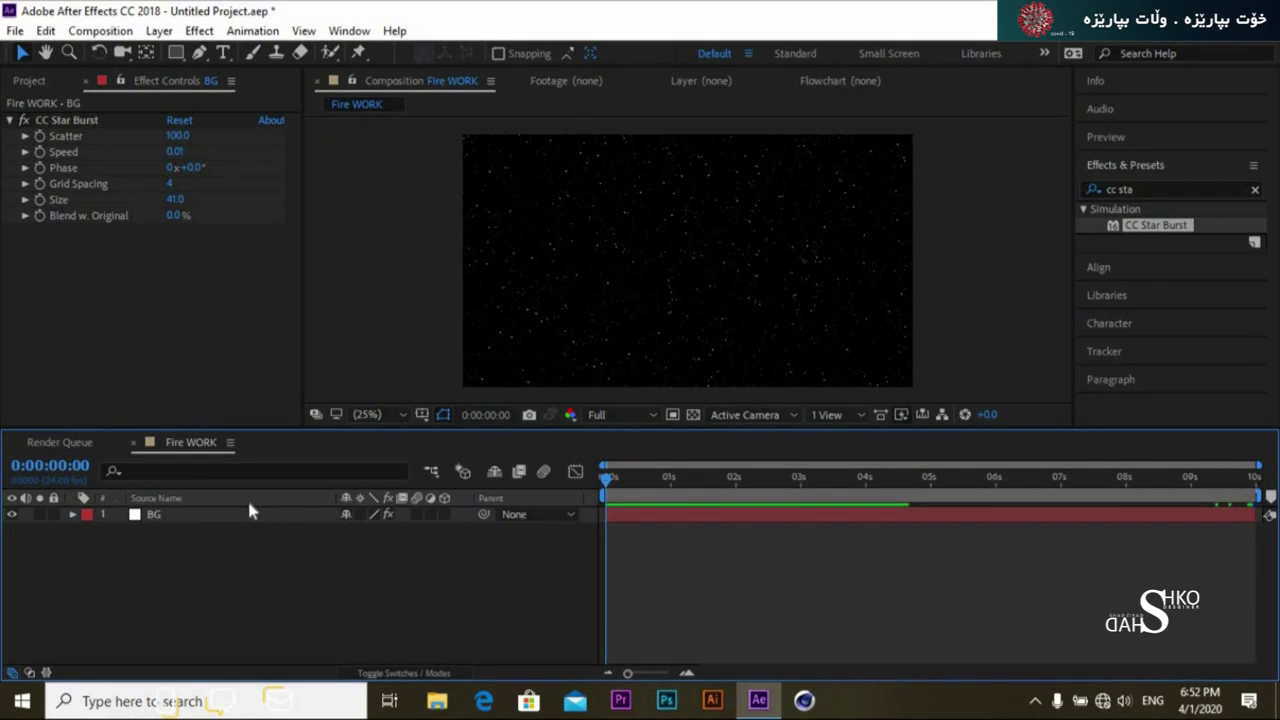
Create a new white solid named SKY at composition size, 1920 x 1080 px
key("ctrl+s")
key("ctrl+s")
right_click(320, 545)
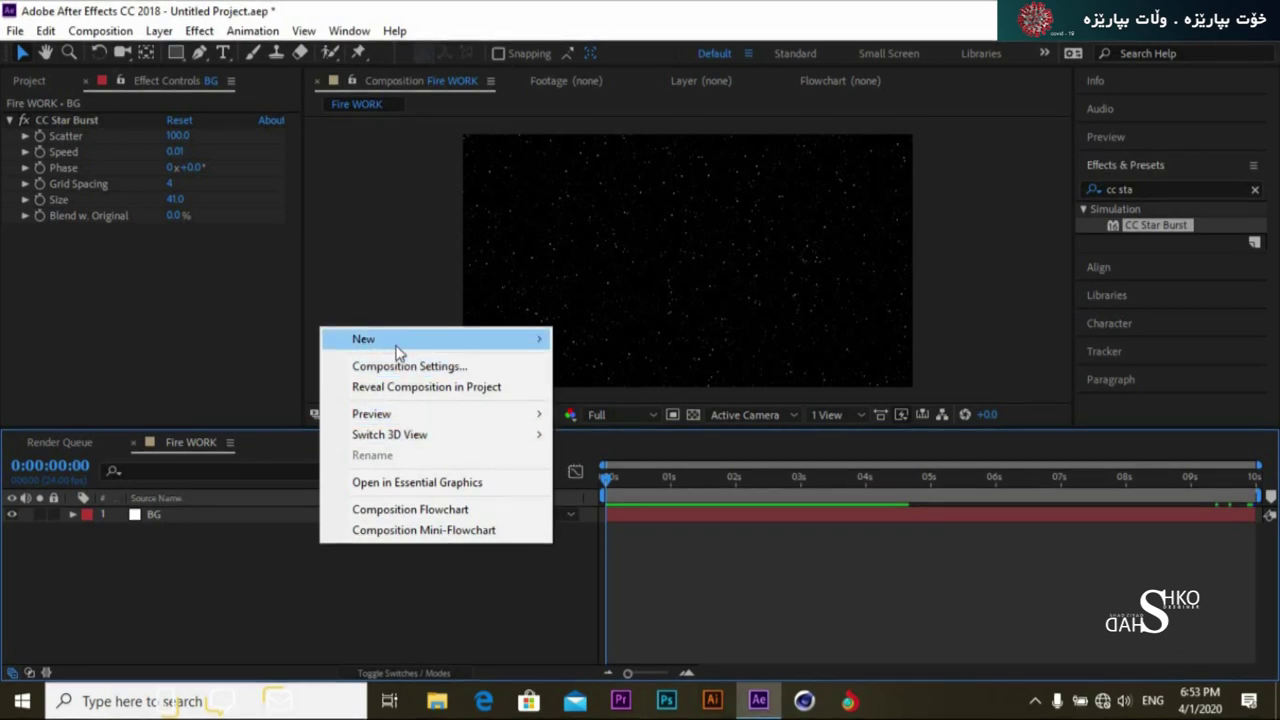
mouse_move(399, 353)
left_click(604, 390)
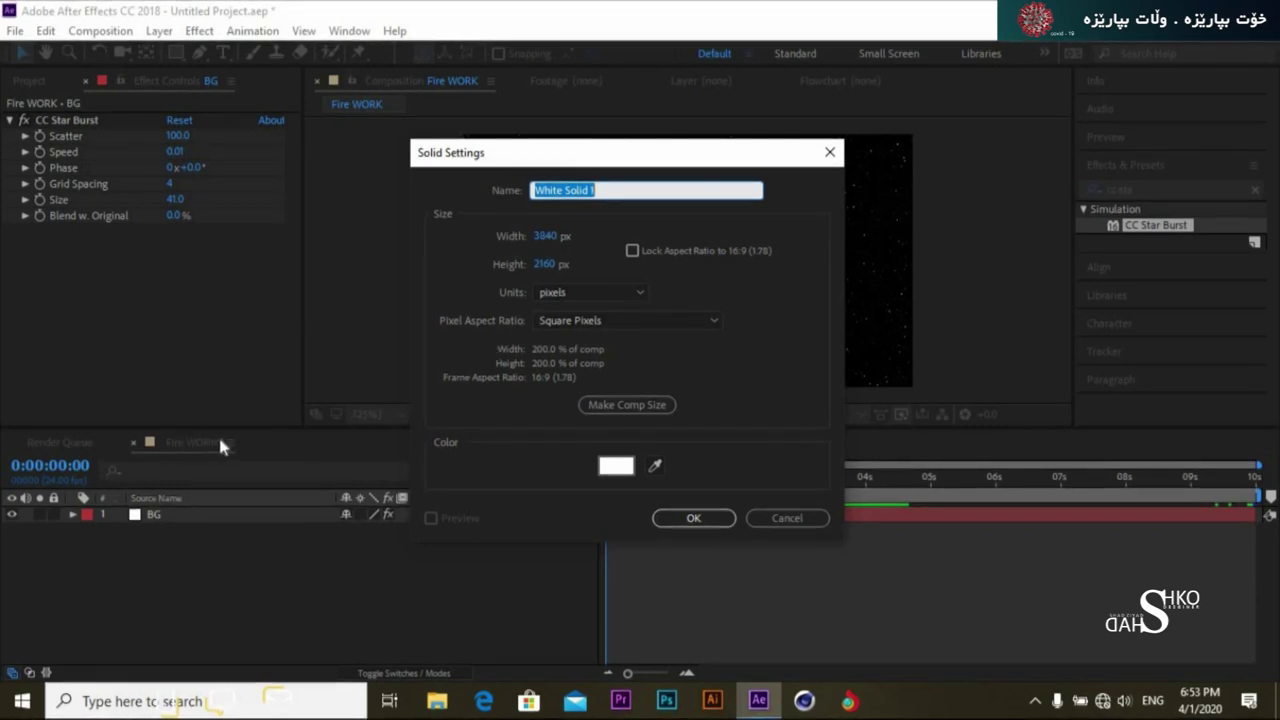
left_click(605, 415)
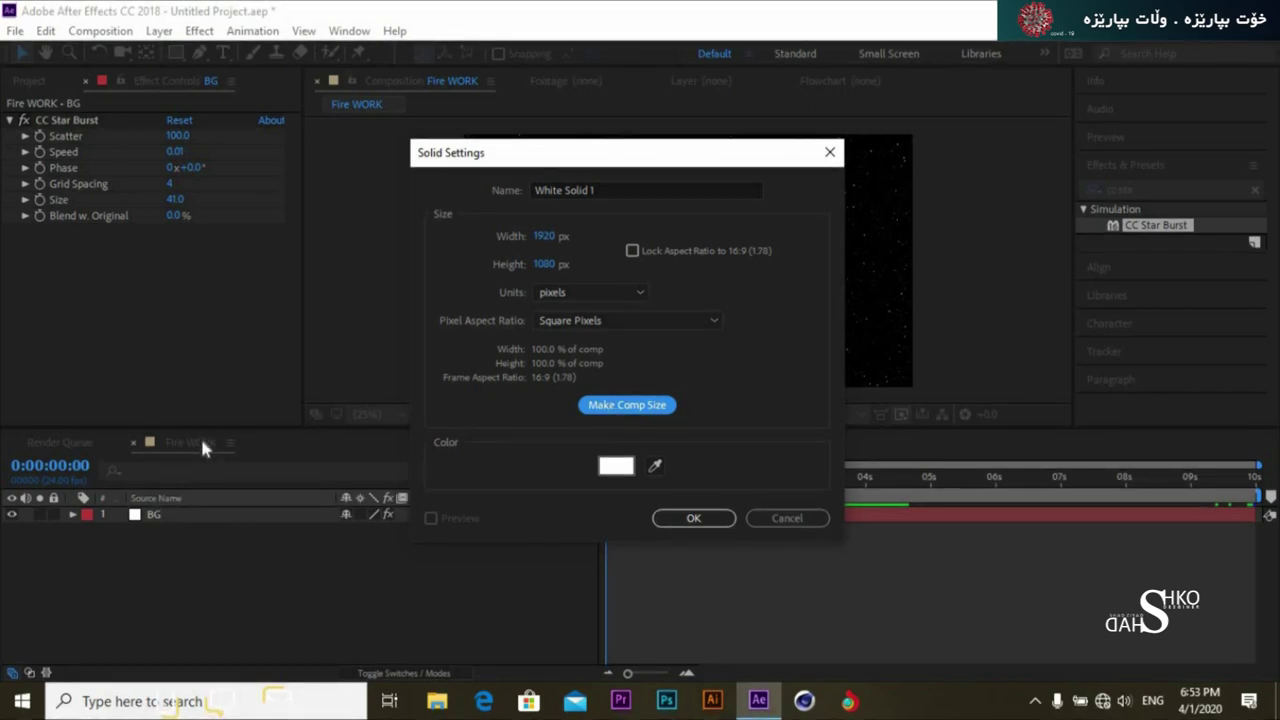
triple_click(606, 188)
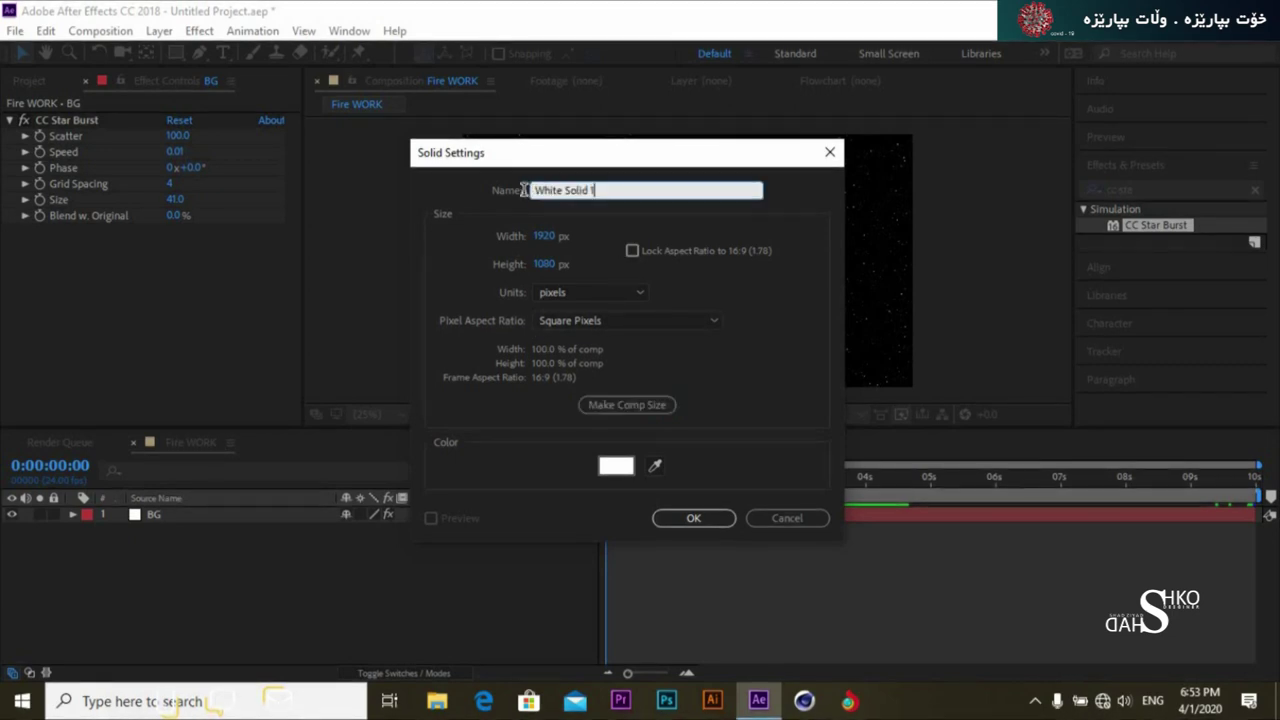
type("S")
left_click(667, 522)
Move the SKY layer beneath the BG layer with viewer refresh enabled
key("Caps_Lock")
left_click_drag(252, 520, 245, 541)
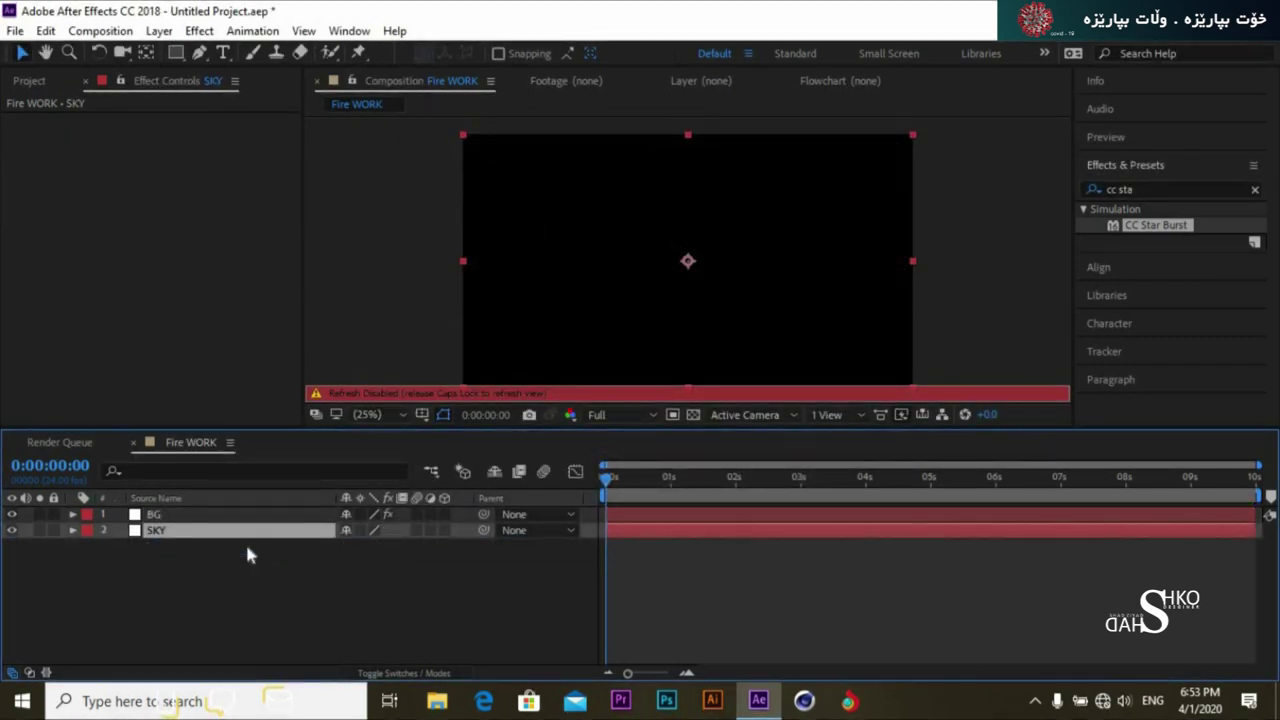
key("Caps_Lock")
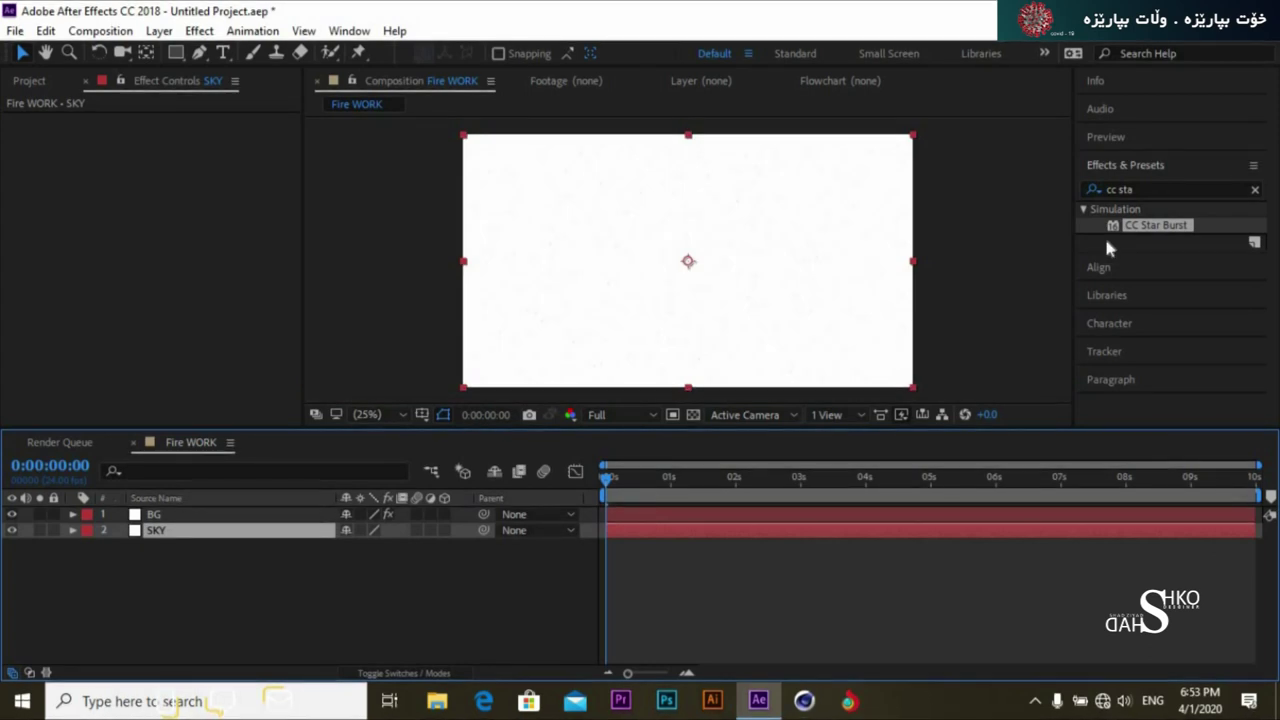
Find the Gradient Ramp effect and apply it to the SKY layer
left_click(1258, 193)
left_click(1257, 191)
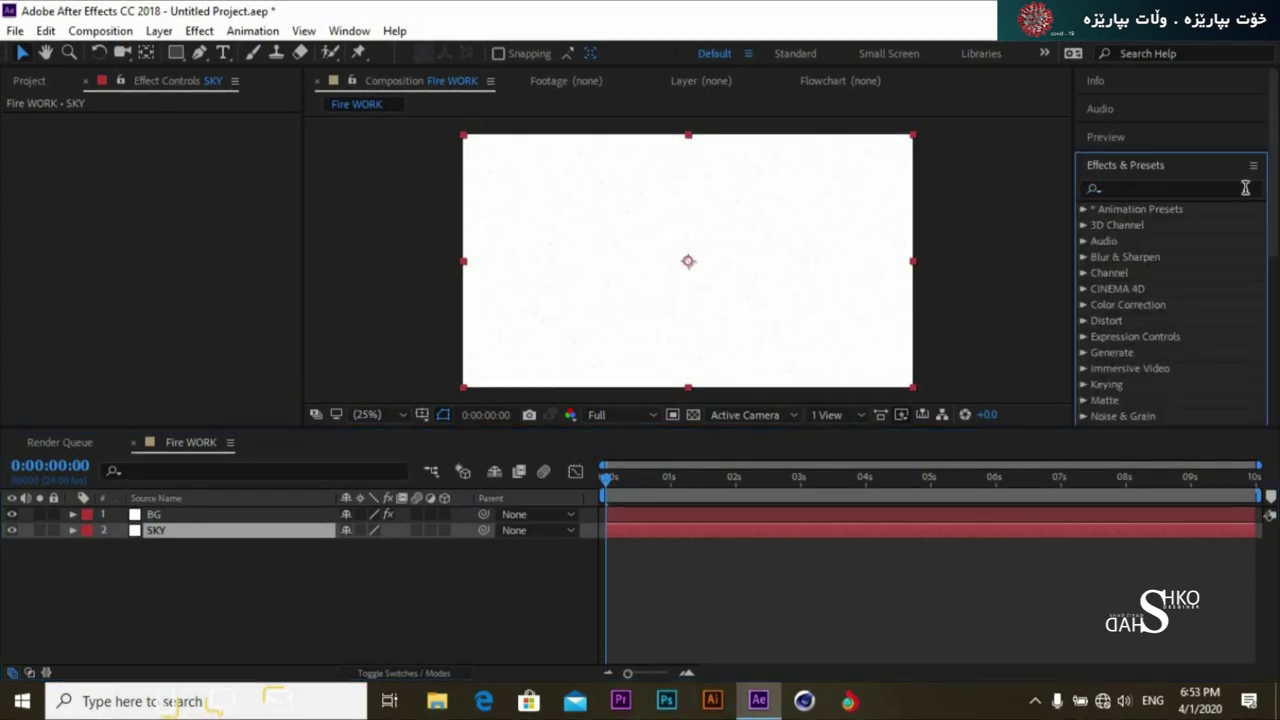
left_click(1219, 189)
type("ram")
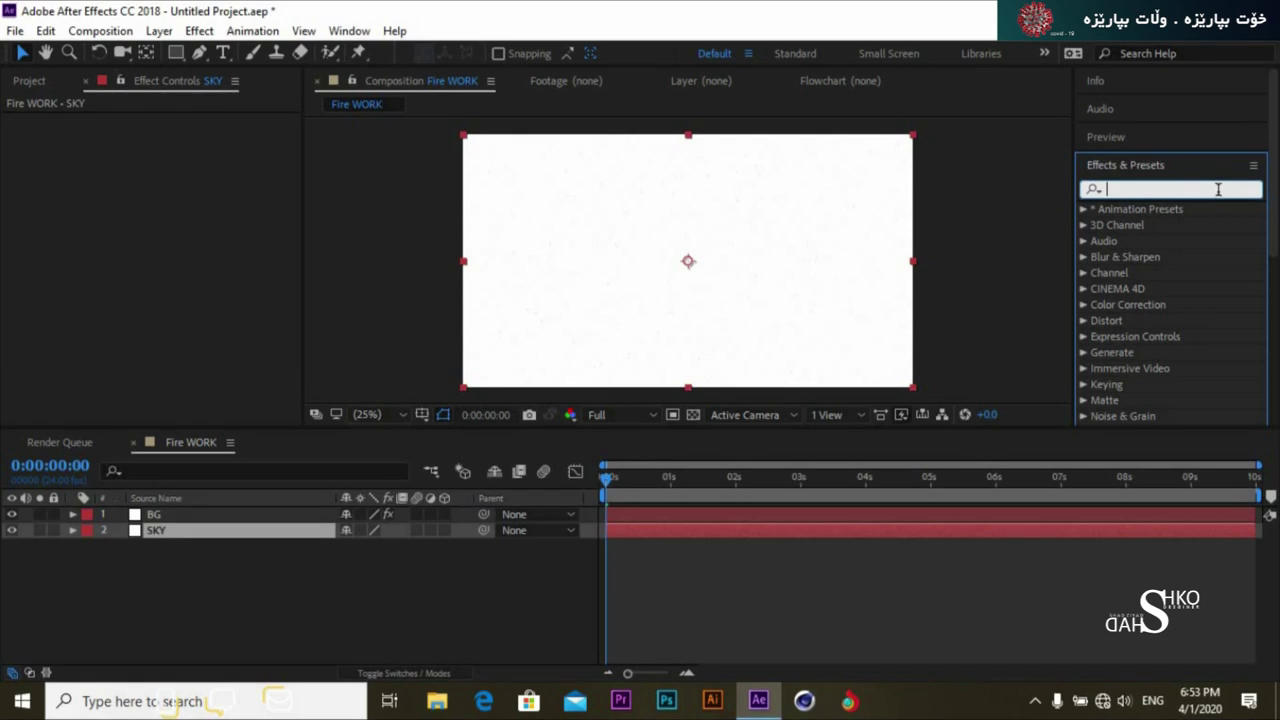
type("p")
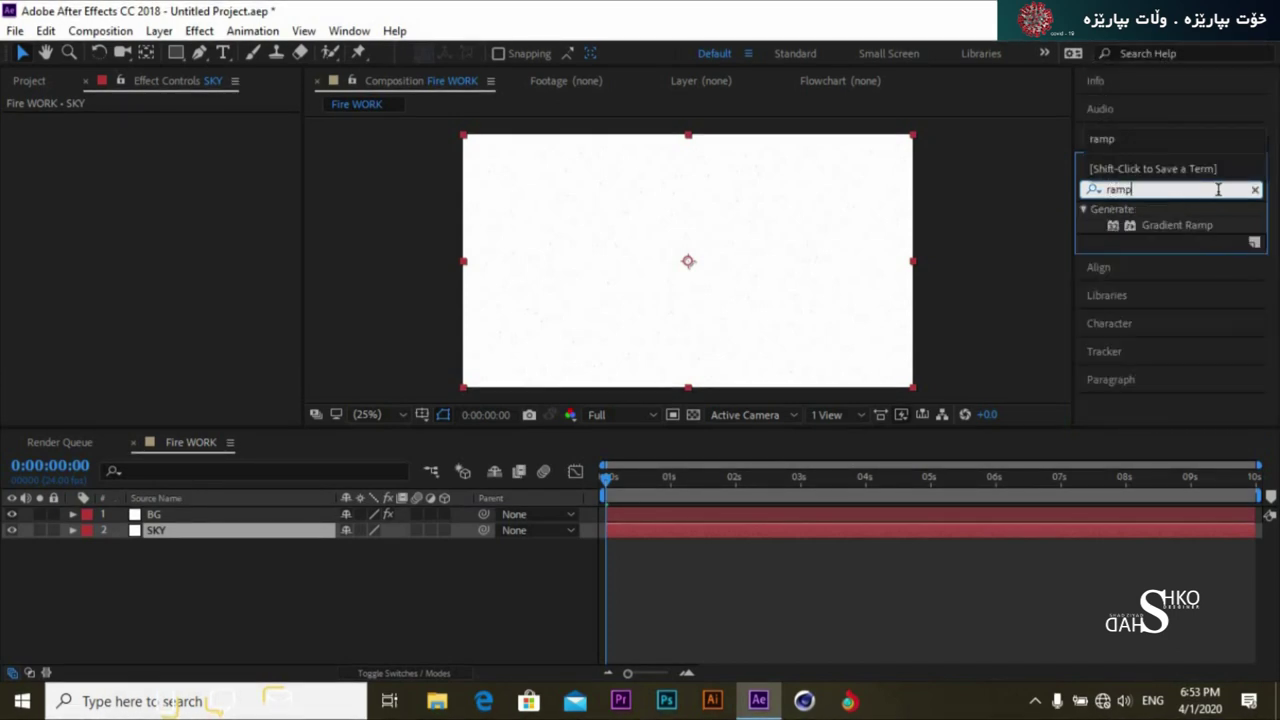
left_click_drag(1195, 224, 342, 519)
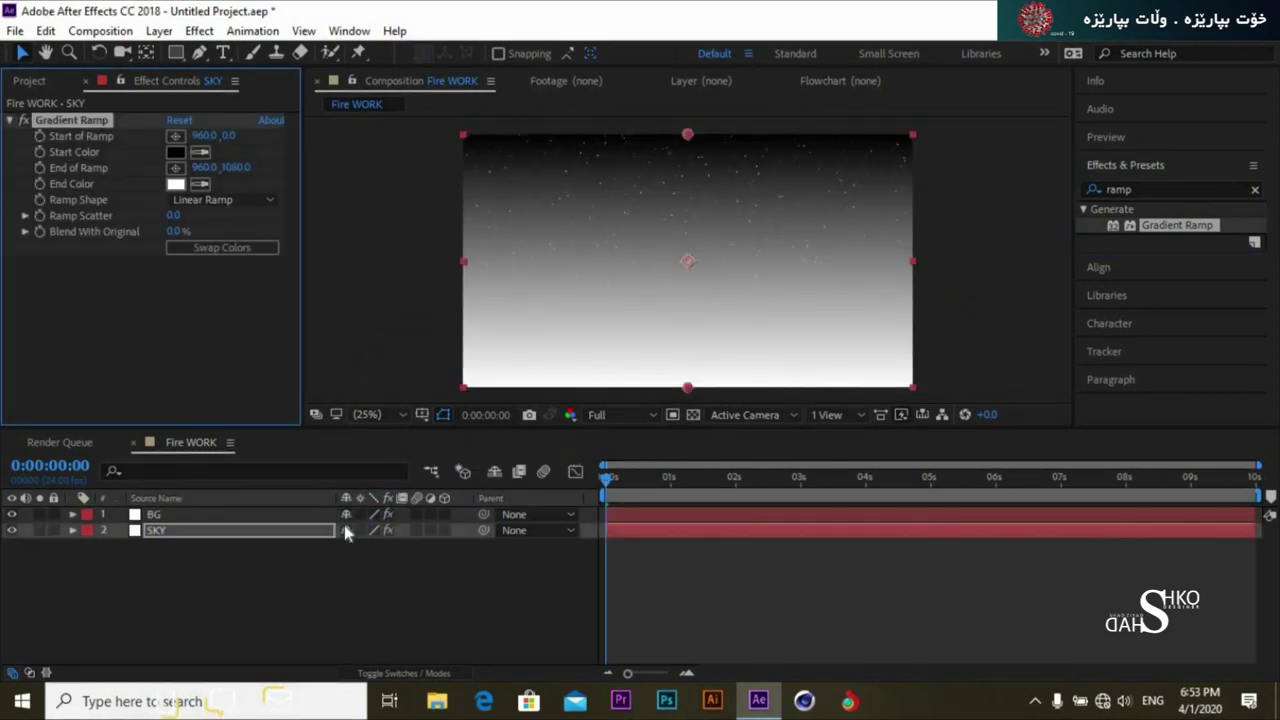
Set the Gradient Ramp end color to dark navy blue 0E172C
left_click(176, 184)
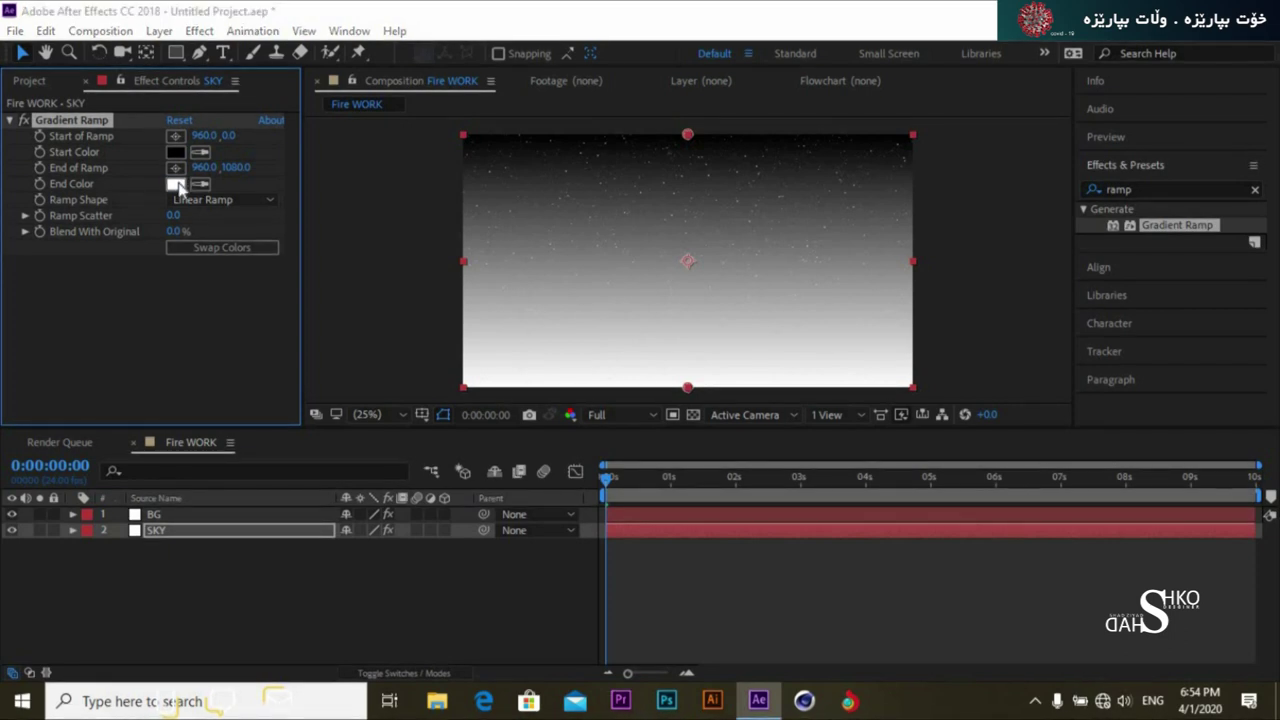
left_click(1008, 483)
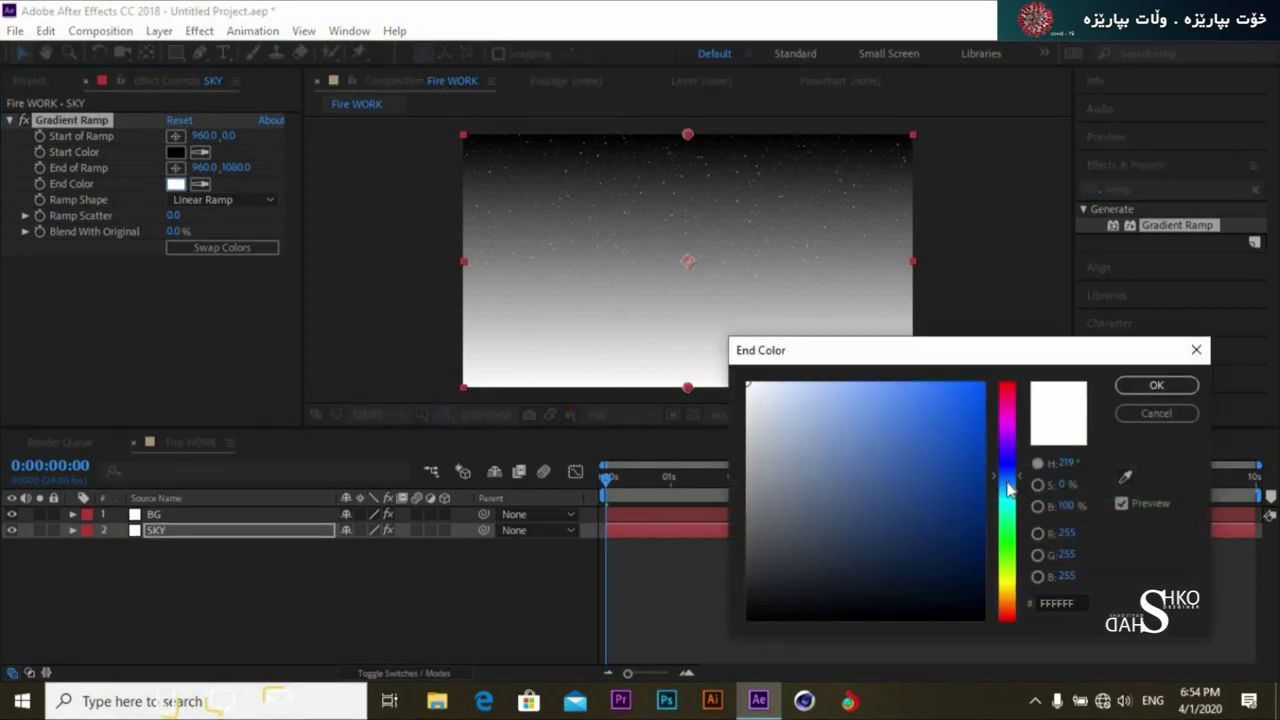
left_click_drag(1008, 488, 1008, 477)
left_click_drag(931, 543, 909, 581)
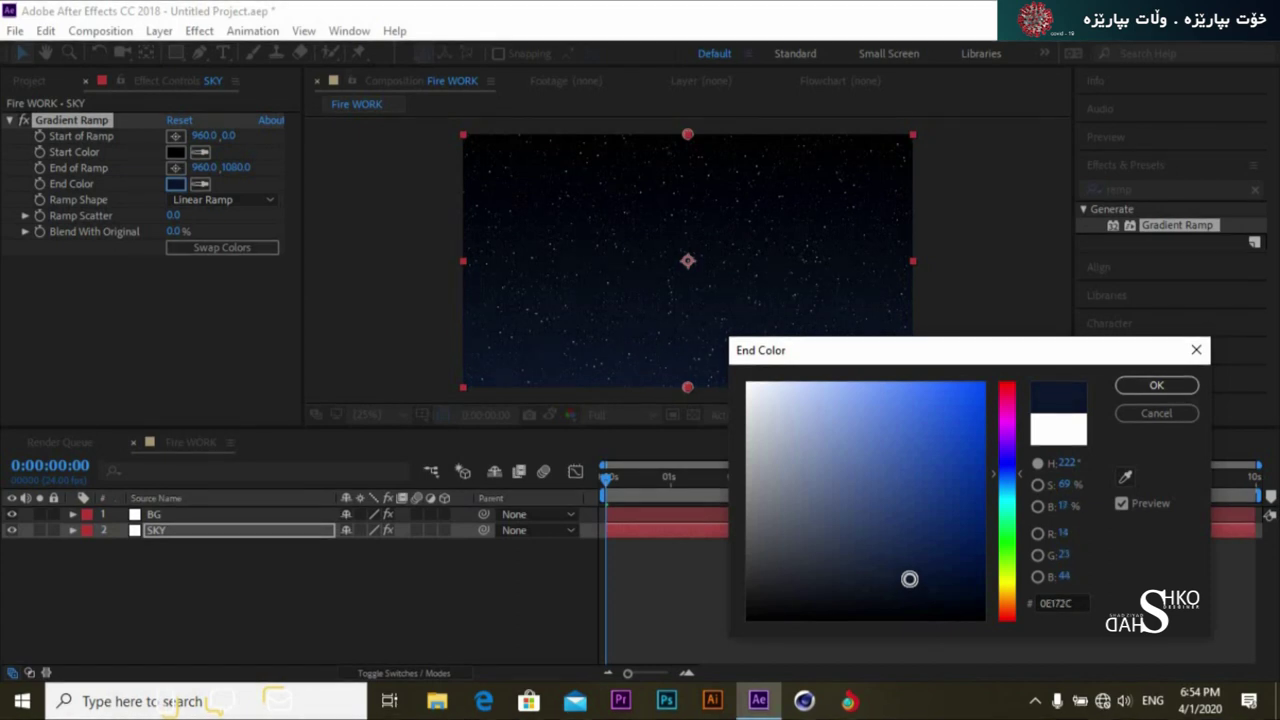
left_click(1194, 386)
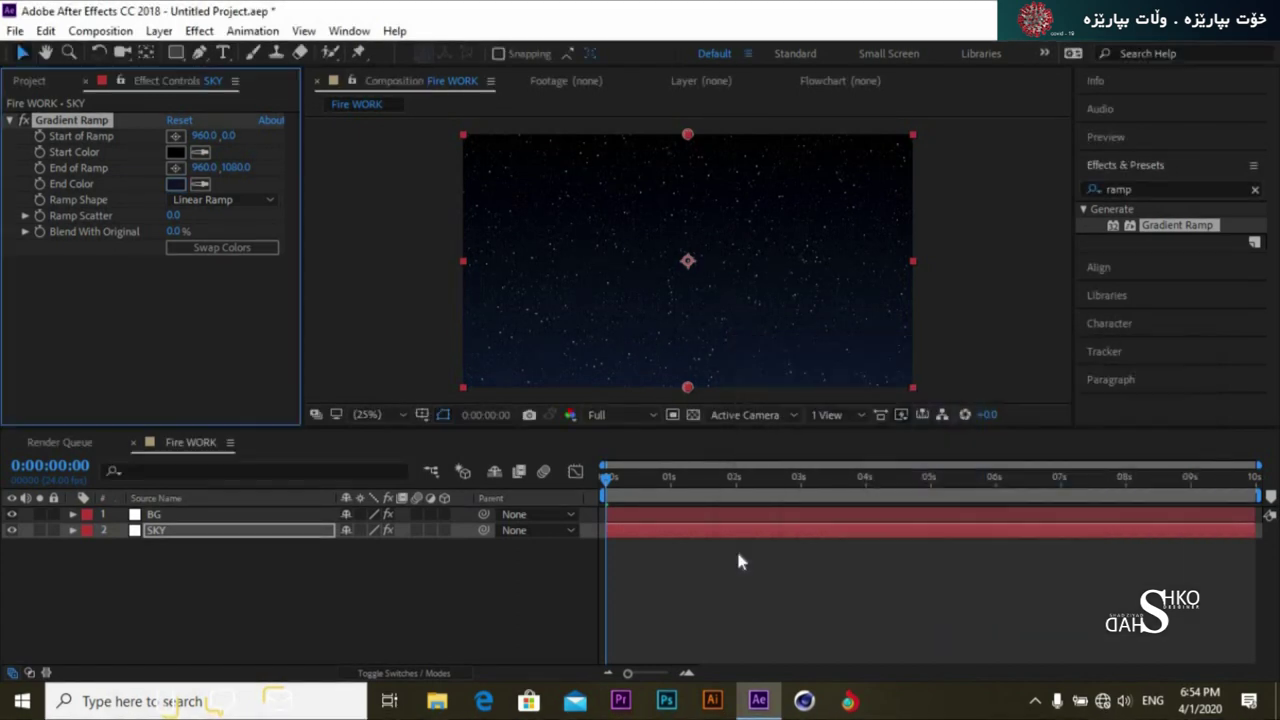
Preview the stars over the gradient sky and return to the first frame
key("space")
key("space")
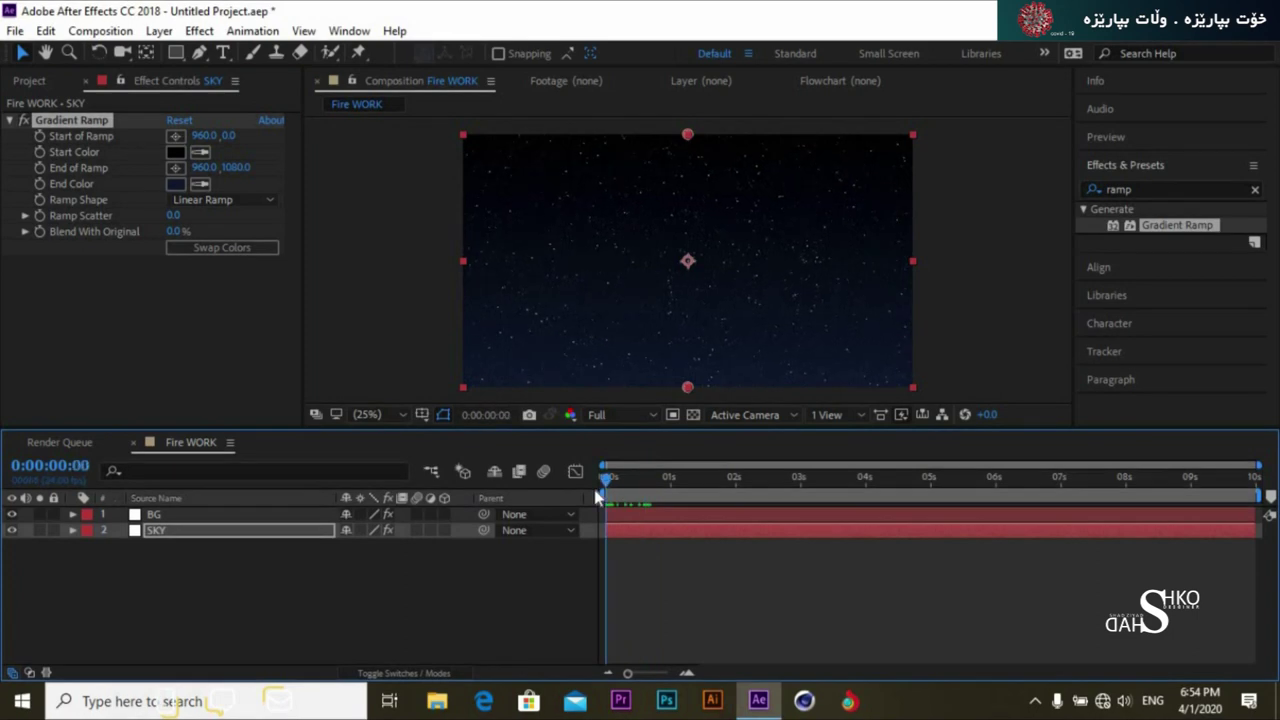
key("space")
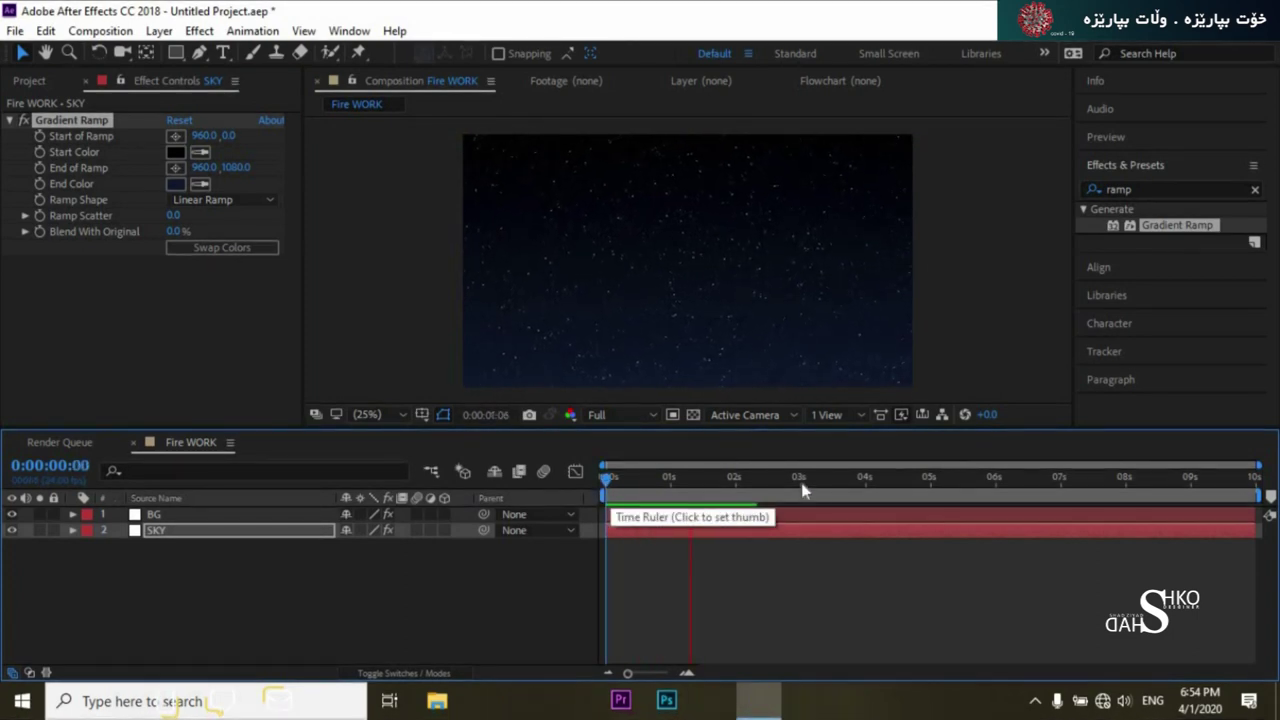
left_click(801, 488)
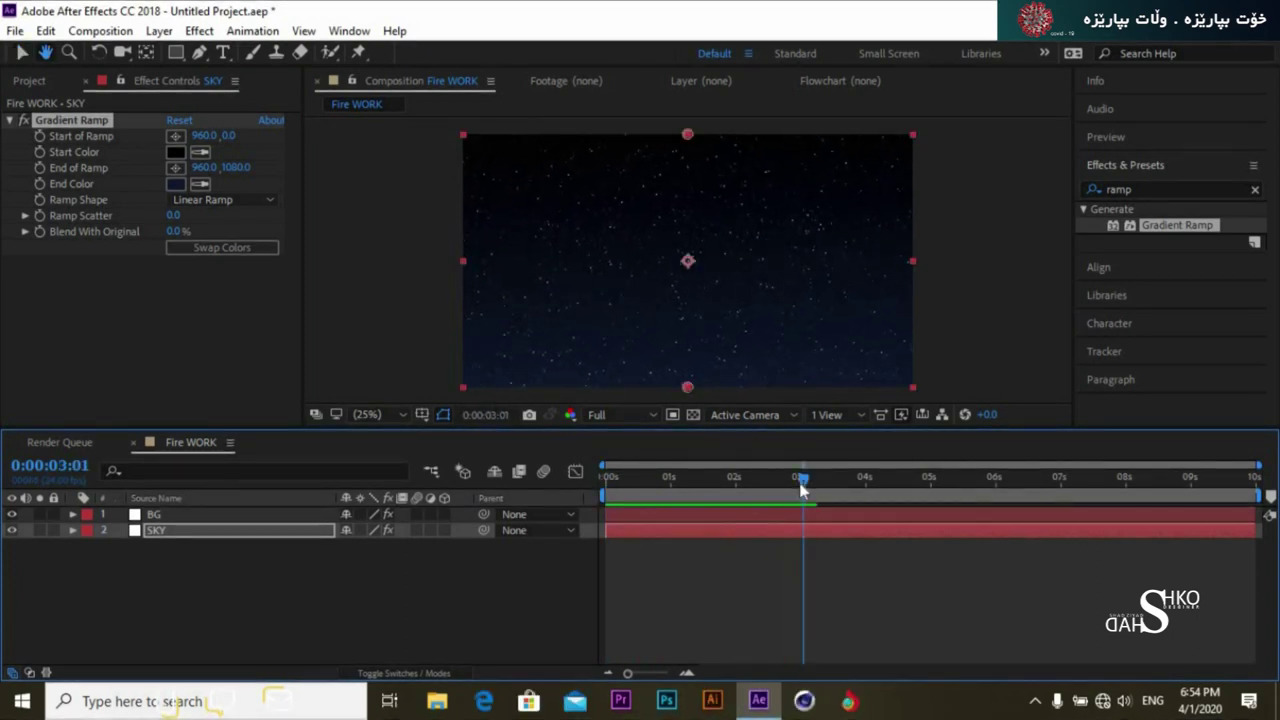
left_click_drag(801, 488, 541, 483)
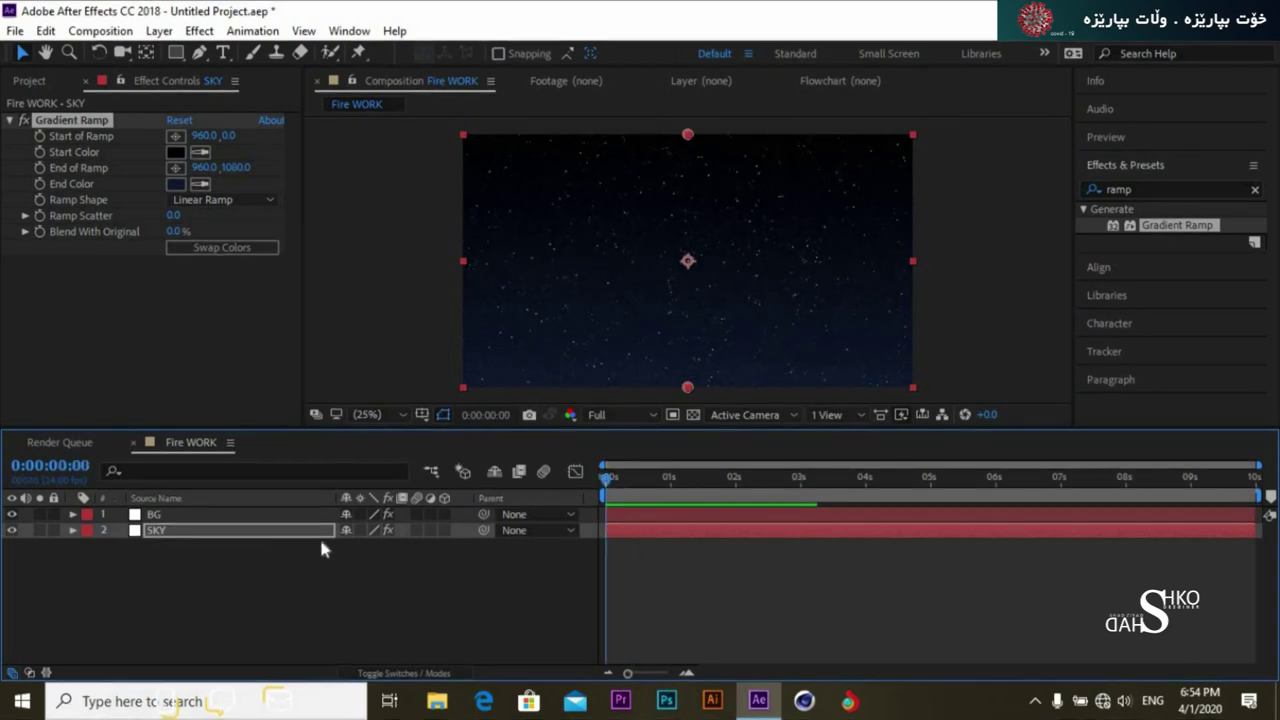
Pre-compose the BG and SKY layers into a composition named Baground, moving all attributes into it
left_click(247, 516)
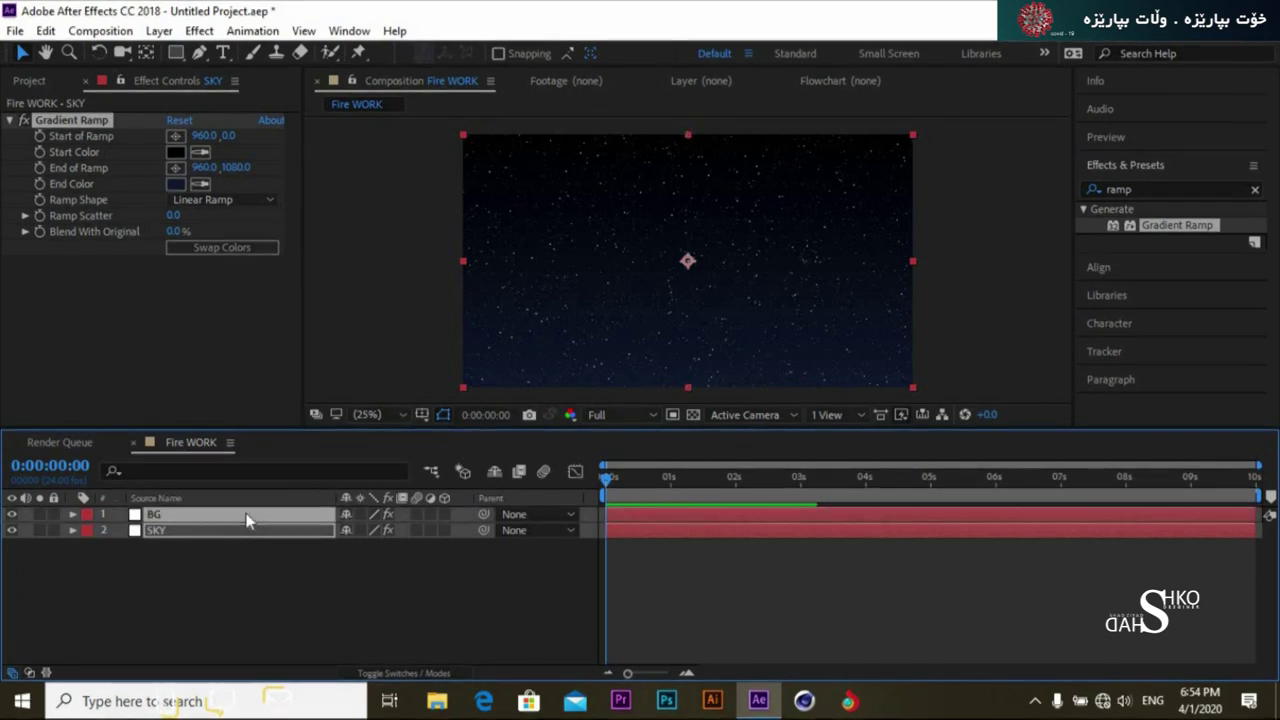
right_click(250, 517)
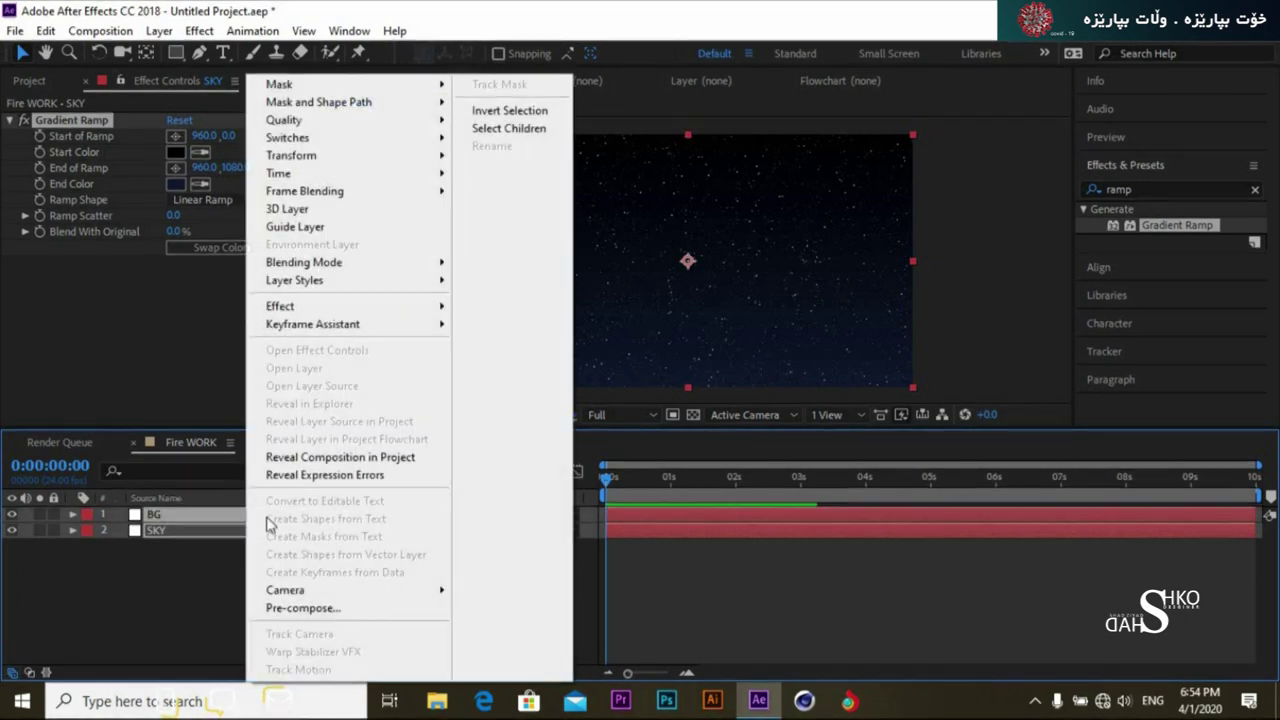
left_click(286, 609)
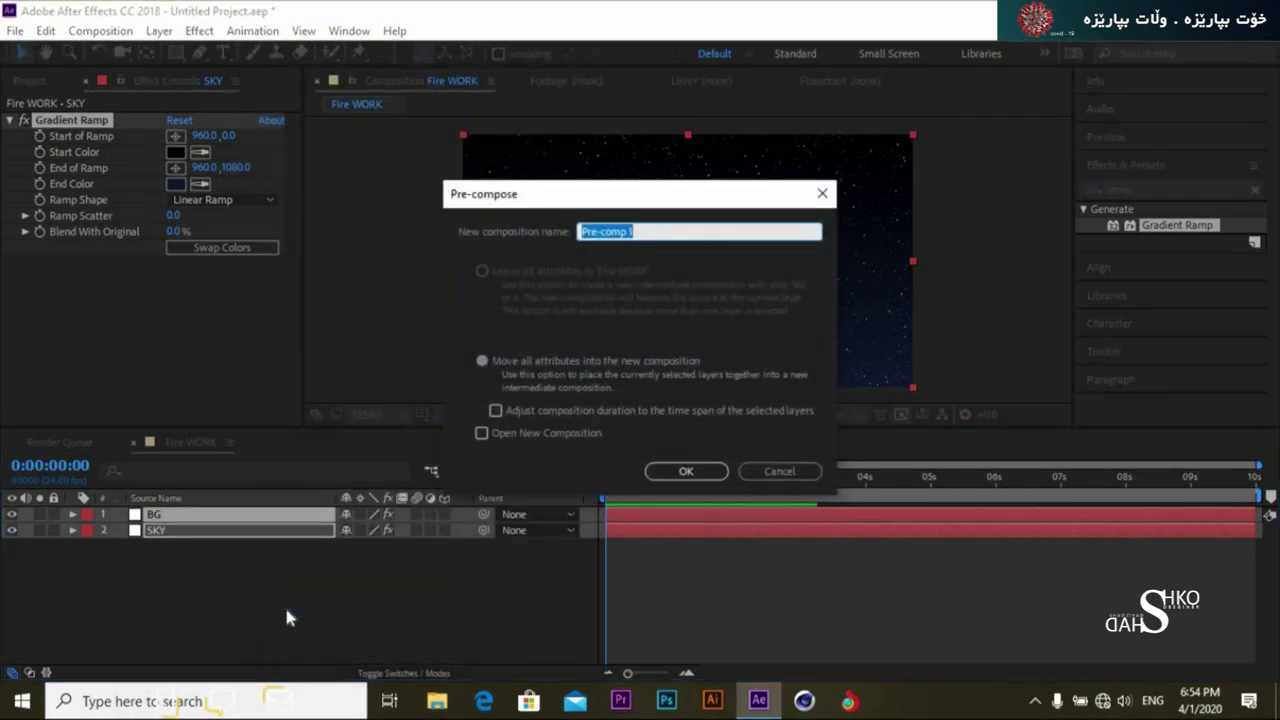
type("Bagroub")
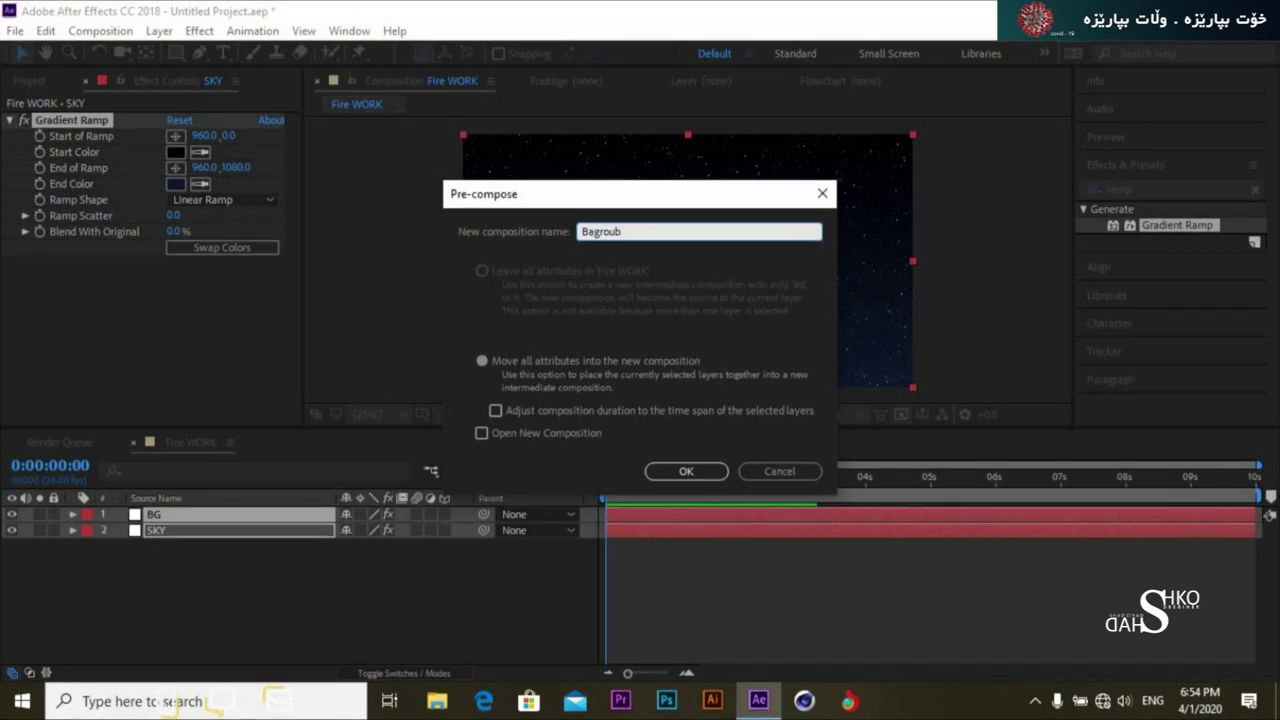
key("BackSpace")
type("nd")
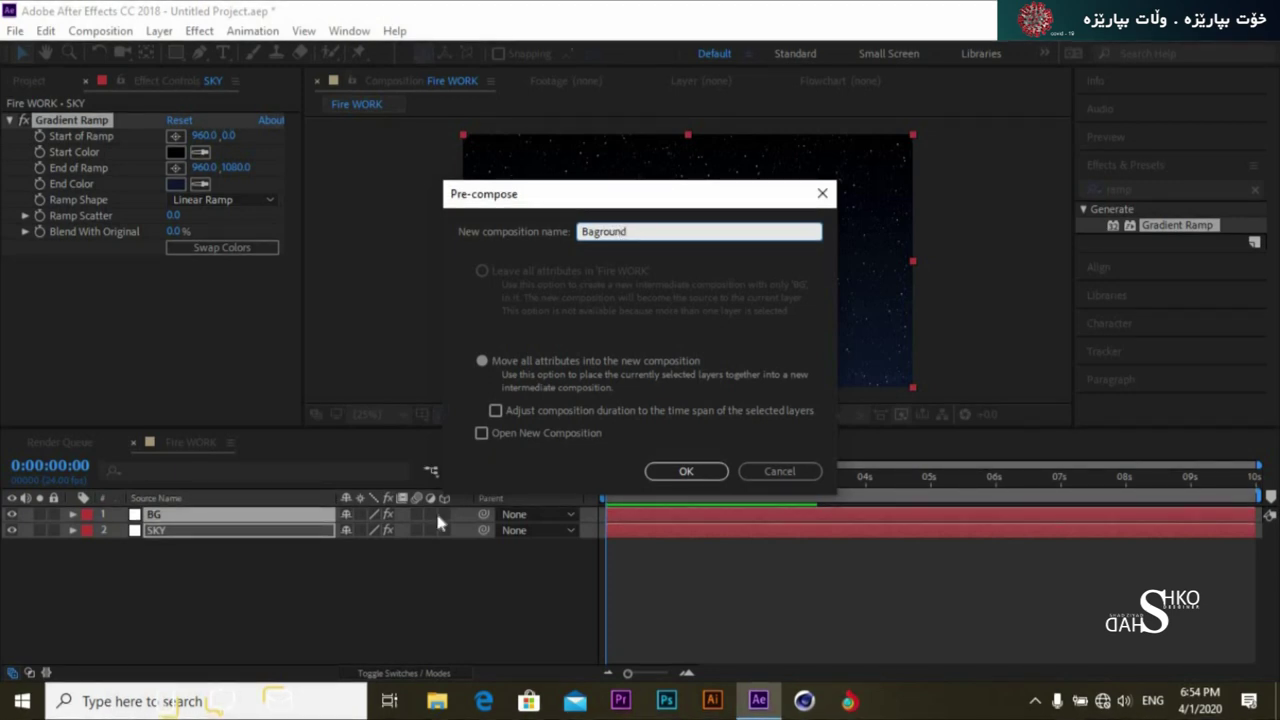
left_click(483, 360)
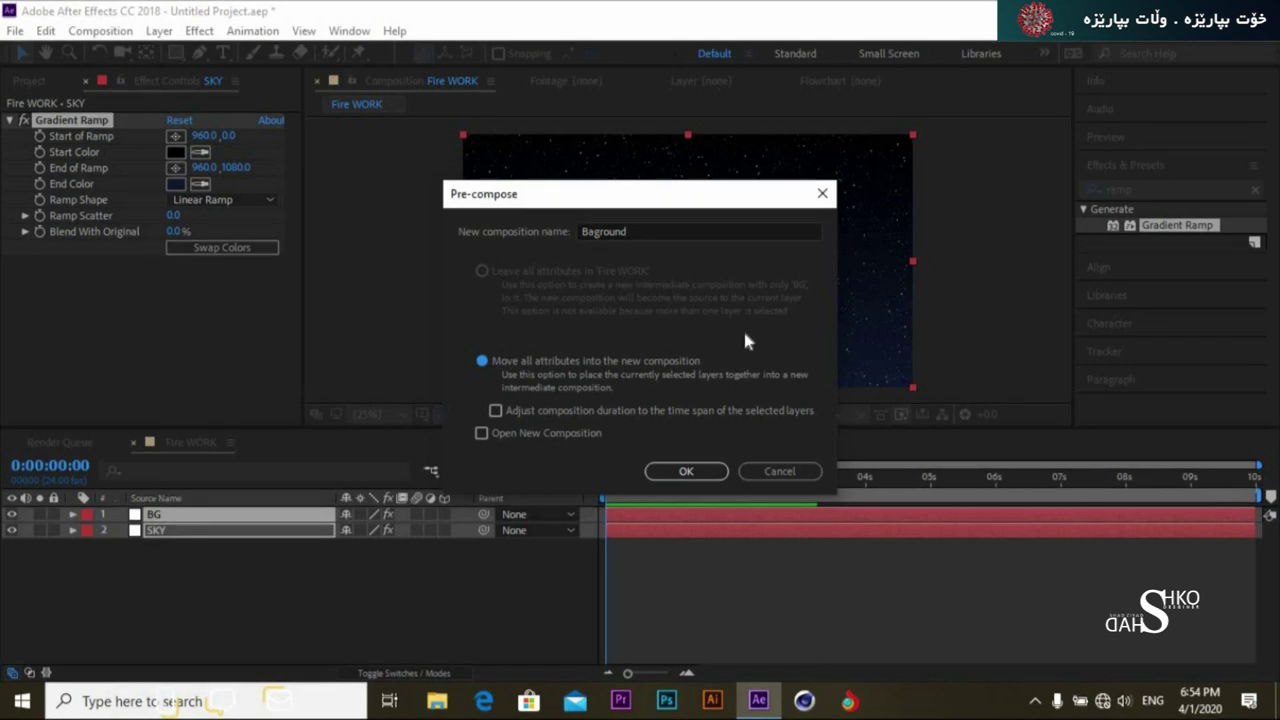
left_click(670, 474)
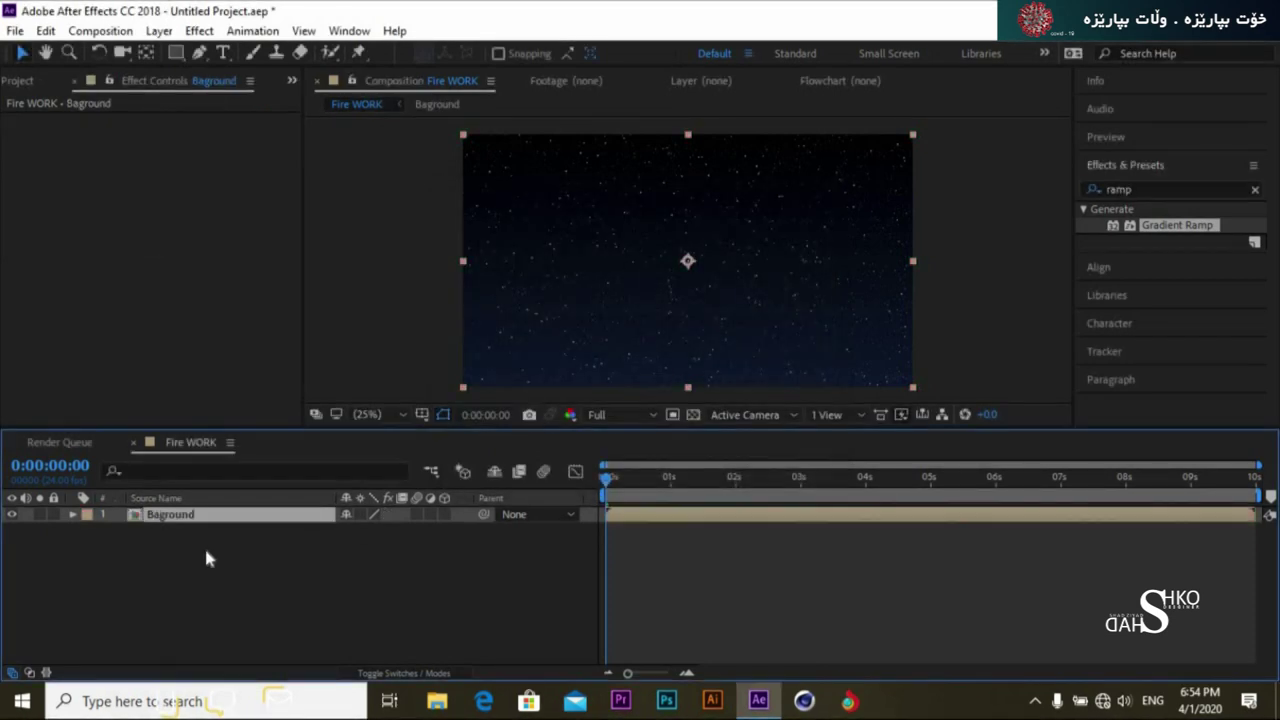
Scrub through the pre-composed starry sky, return to the first frame and hide the Baground layer
left_click_drag(612, 478, 646, 478)
left_click(604, 482)
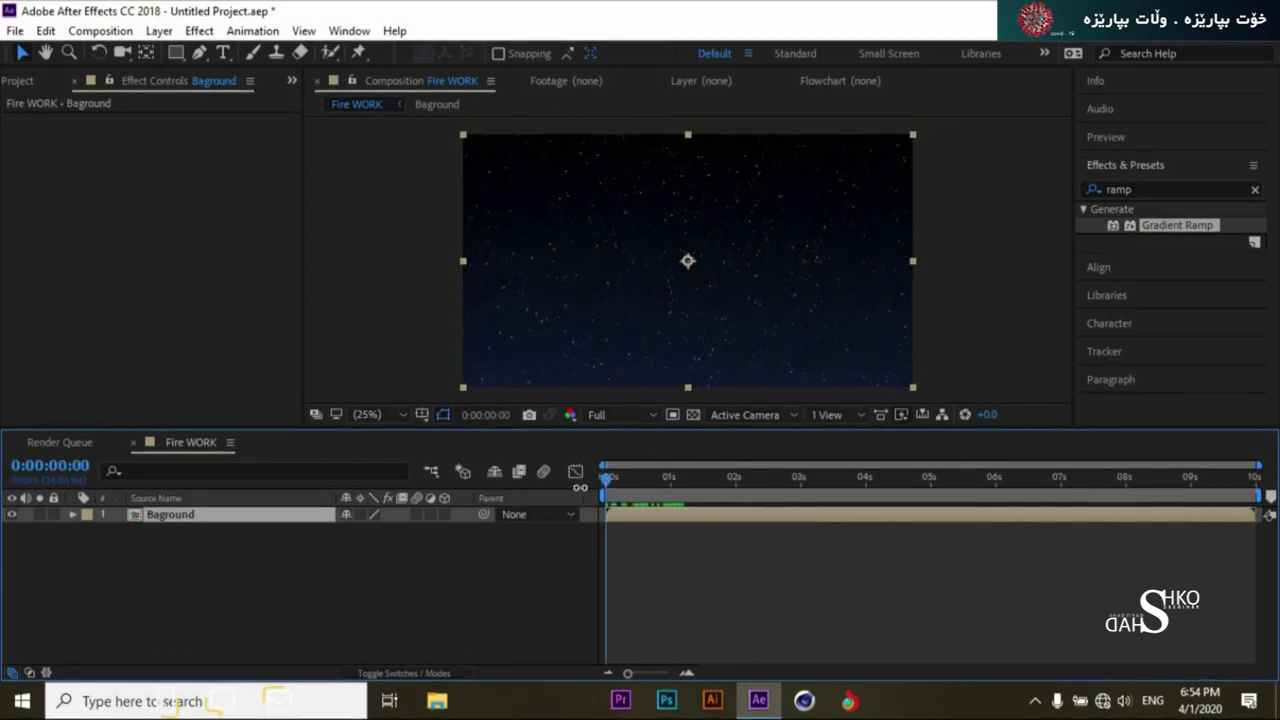
left_click(11, 516)
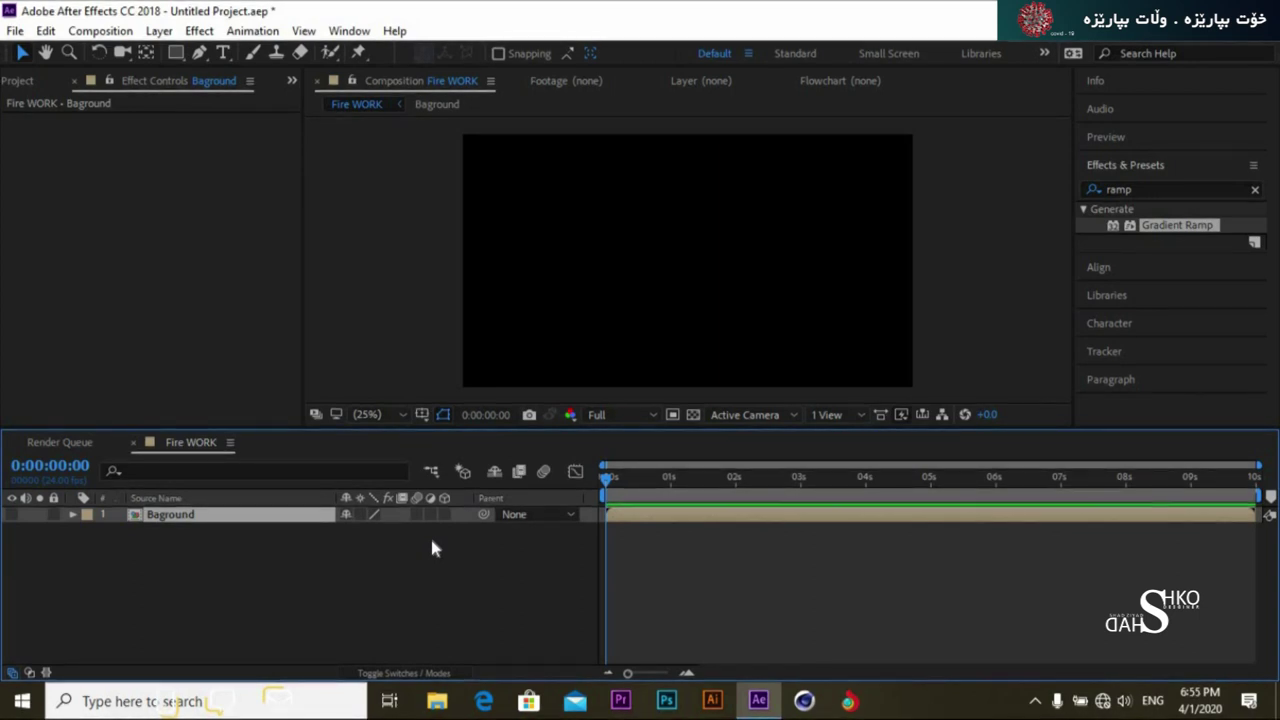
Replace the effects search with "cc par" and select the CC Particle Systems II effect
left_click(1255, 189)
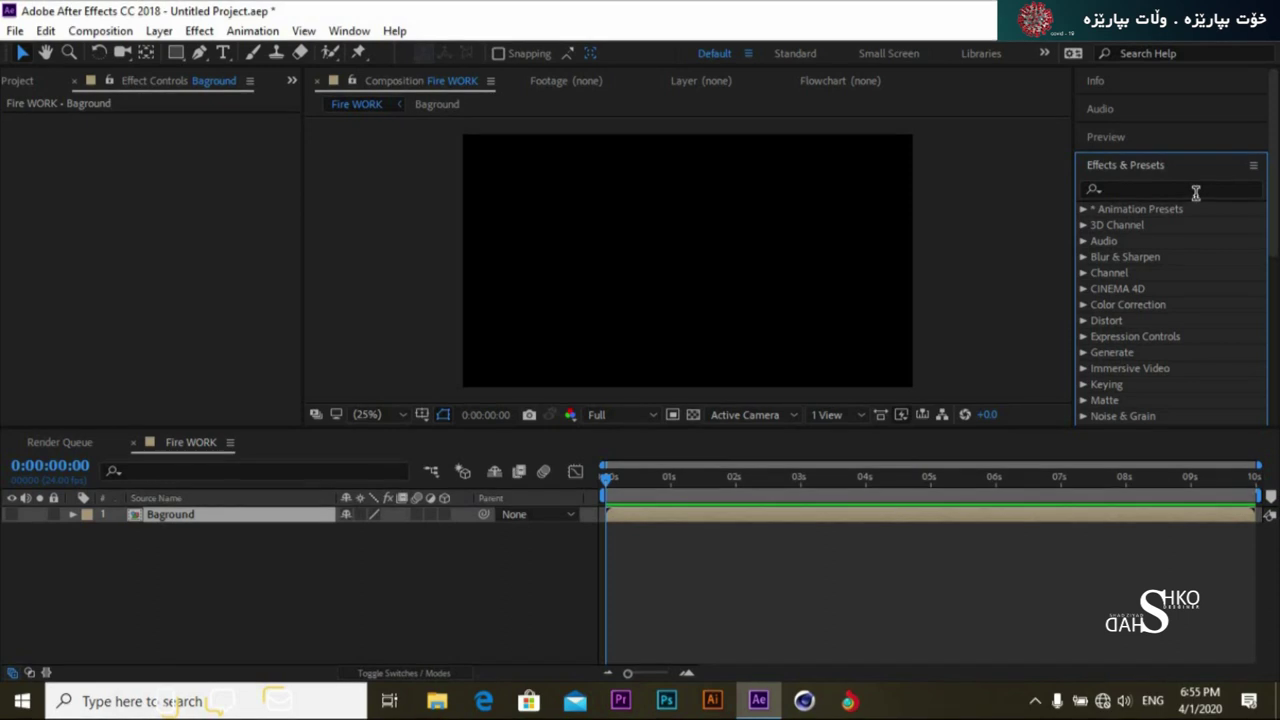
left_click(1194, 190)
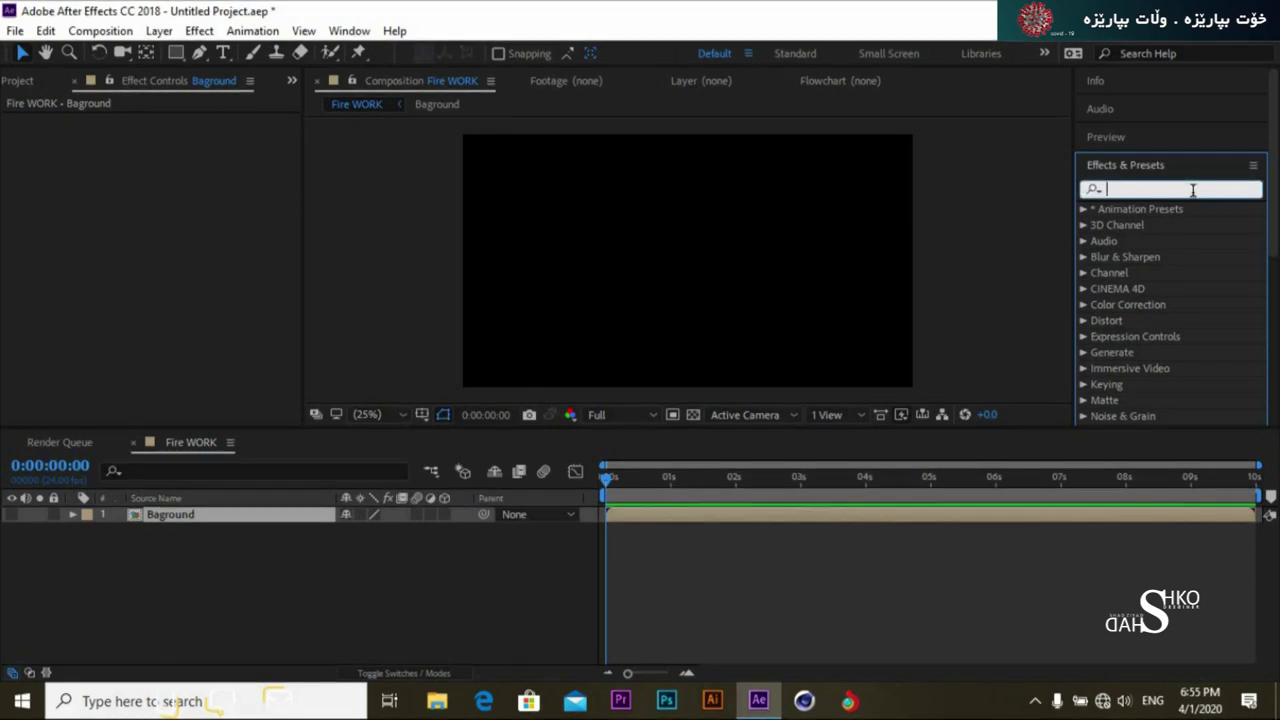
type("cc")
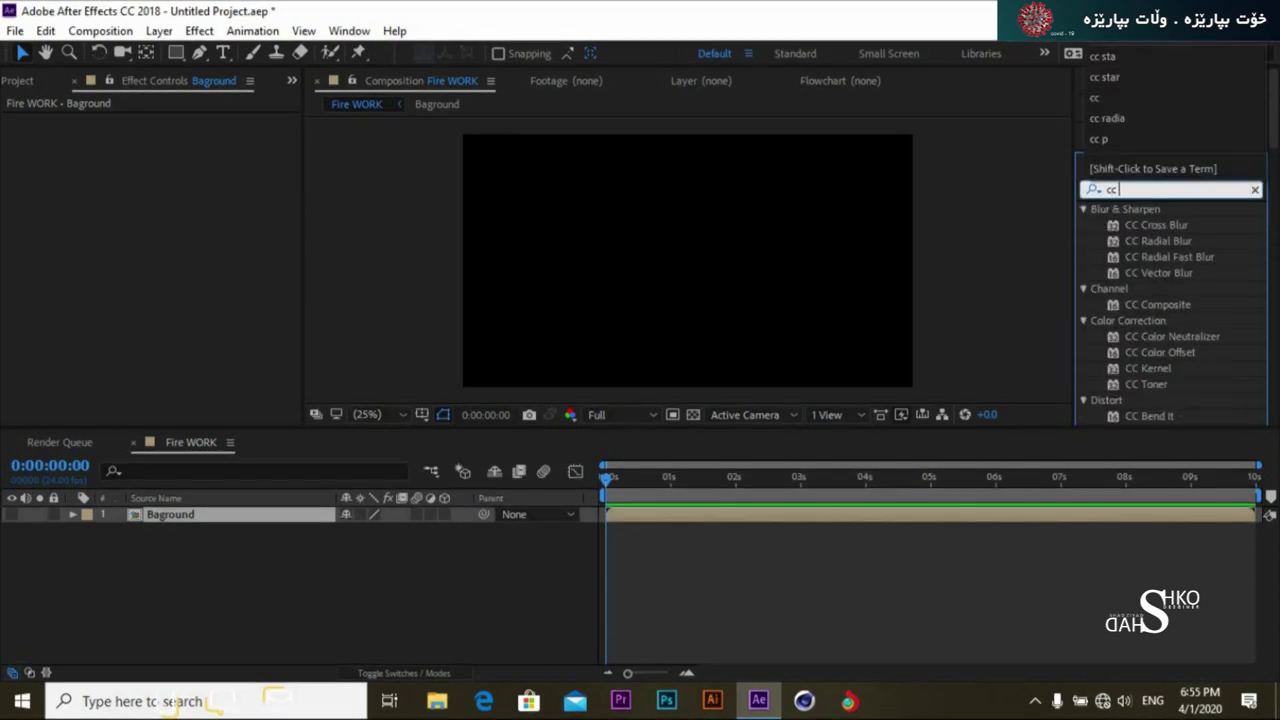
type(" par")
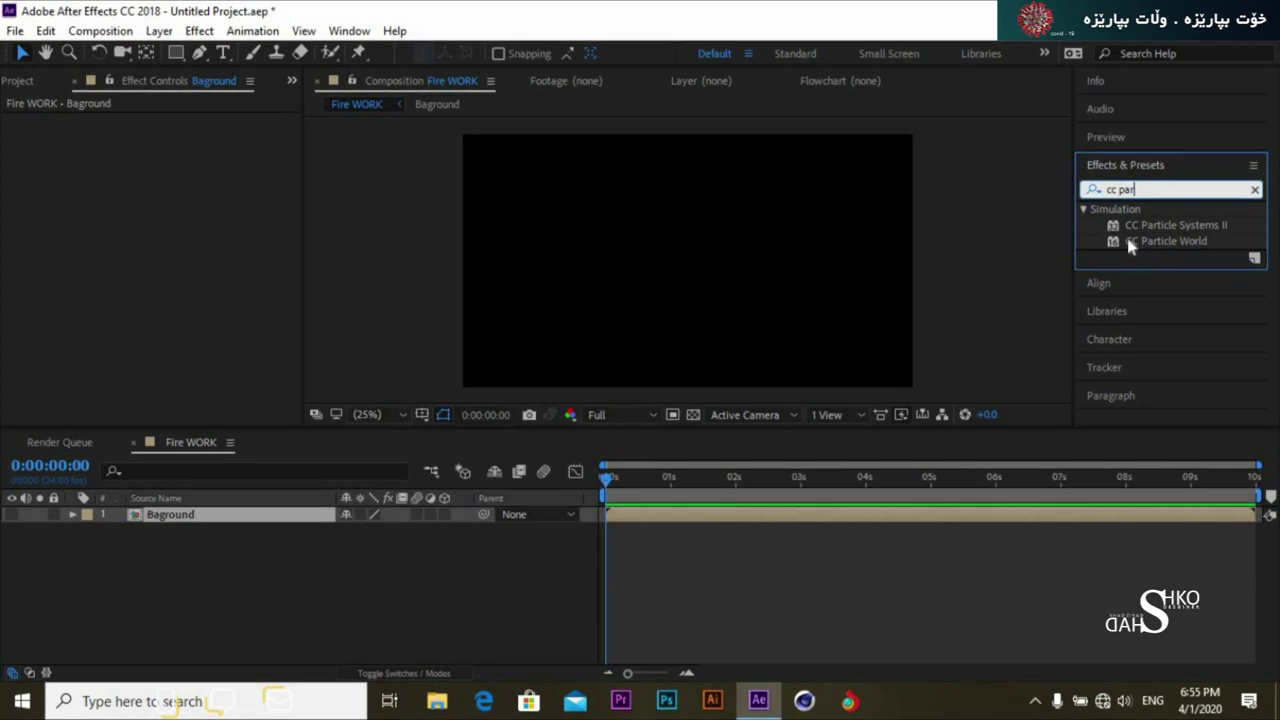
left_click(1181, 226)
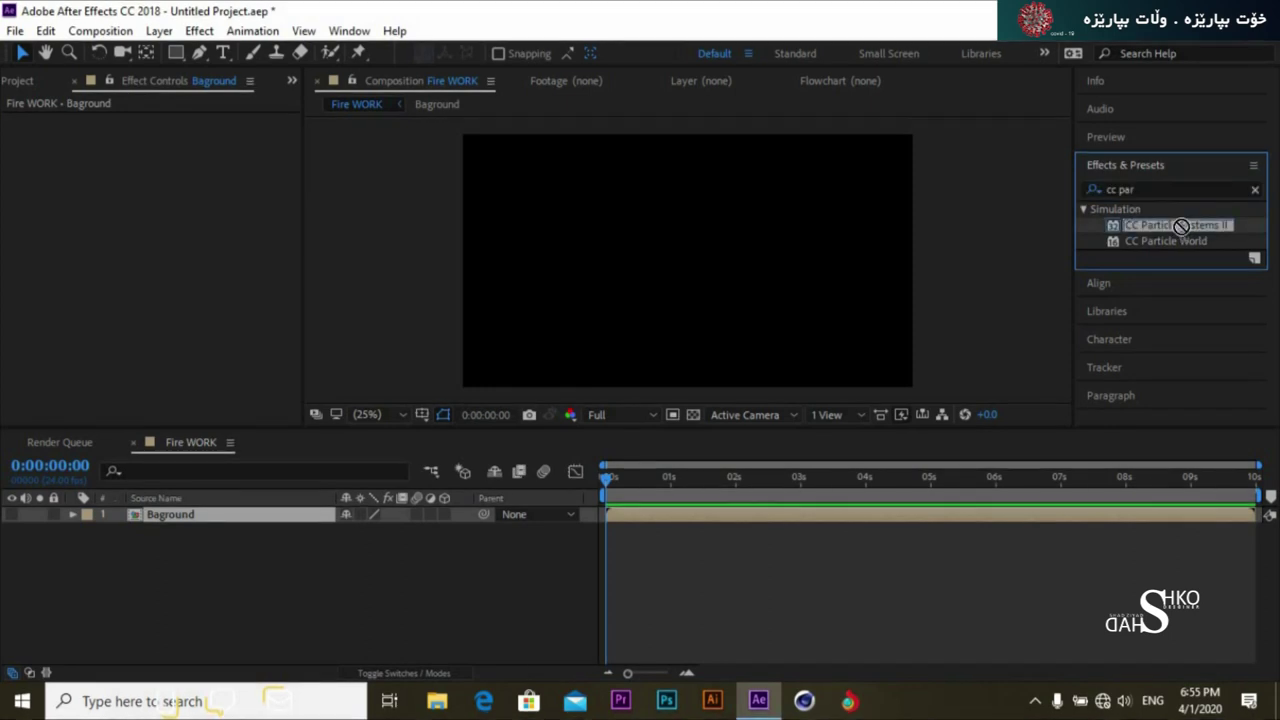
Create a white 1920 x 1080 px solid layer named fire work
right_click(535, 546)
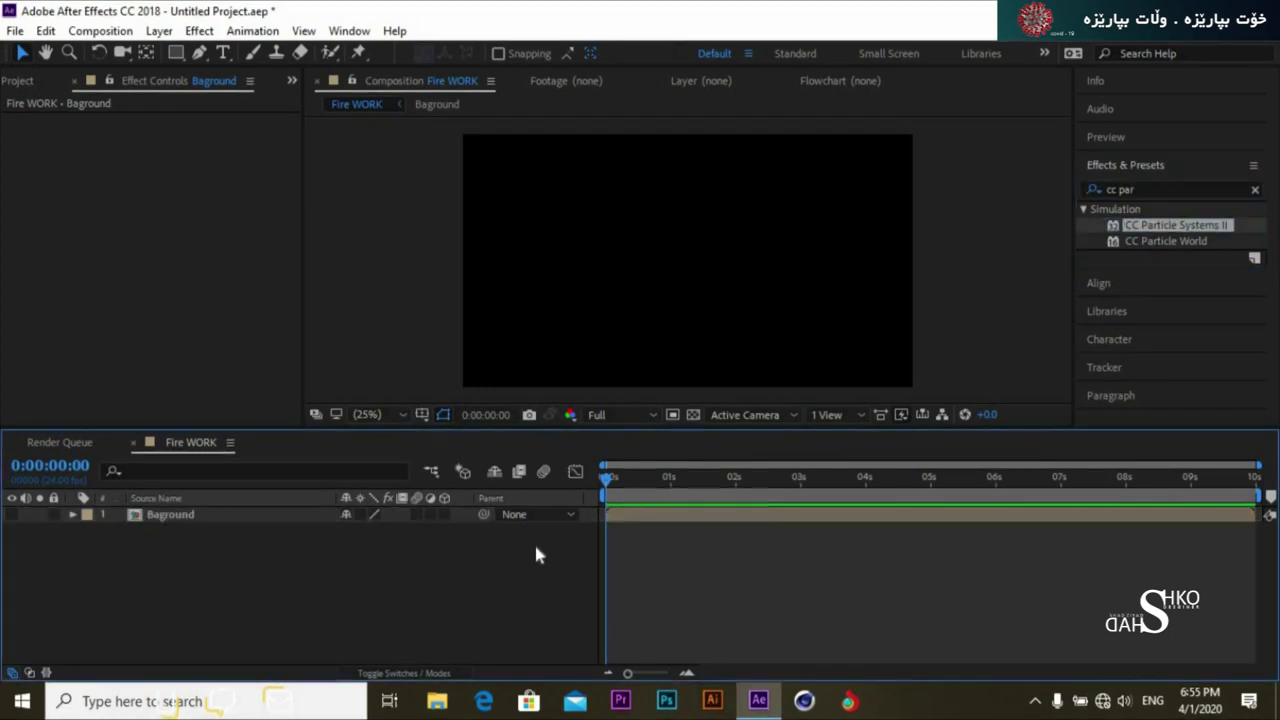
mouse_move(640, 341)
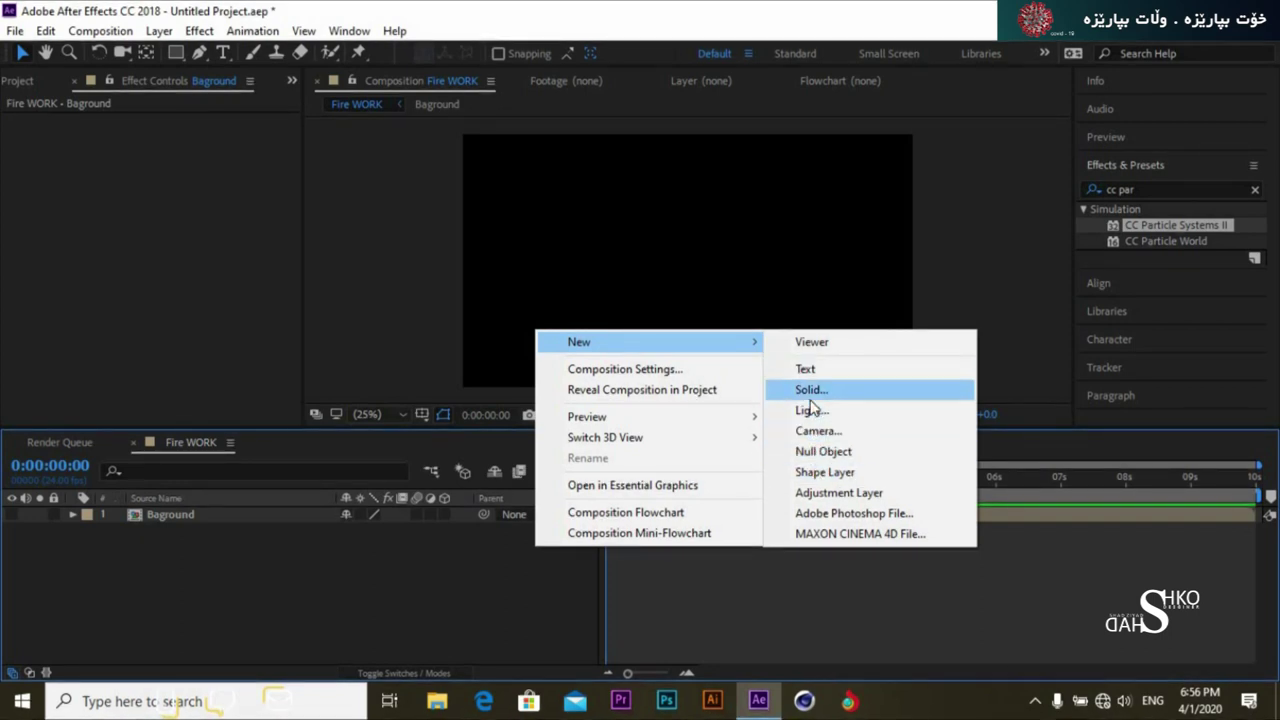
left_click(809, 394)
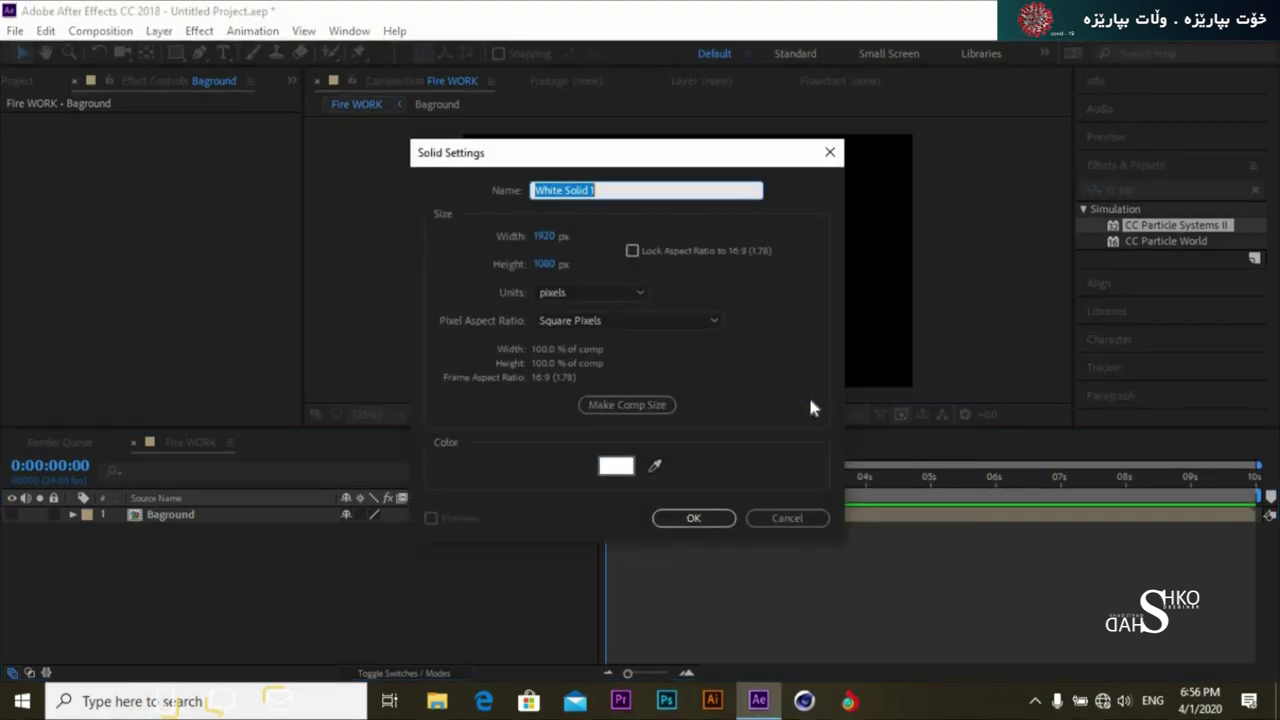
type("fire work")
left_click(708, 518)
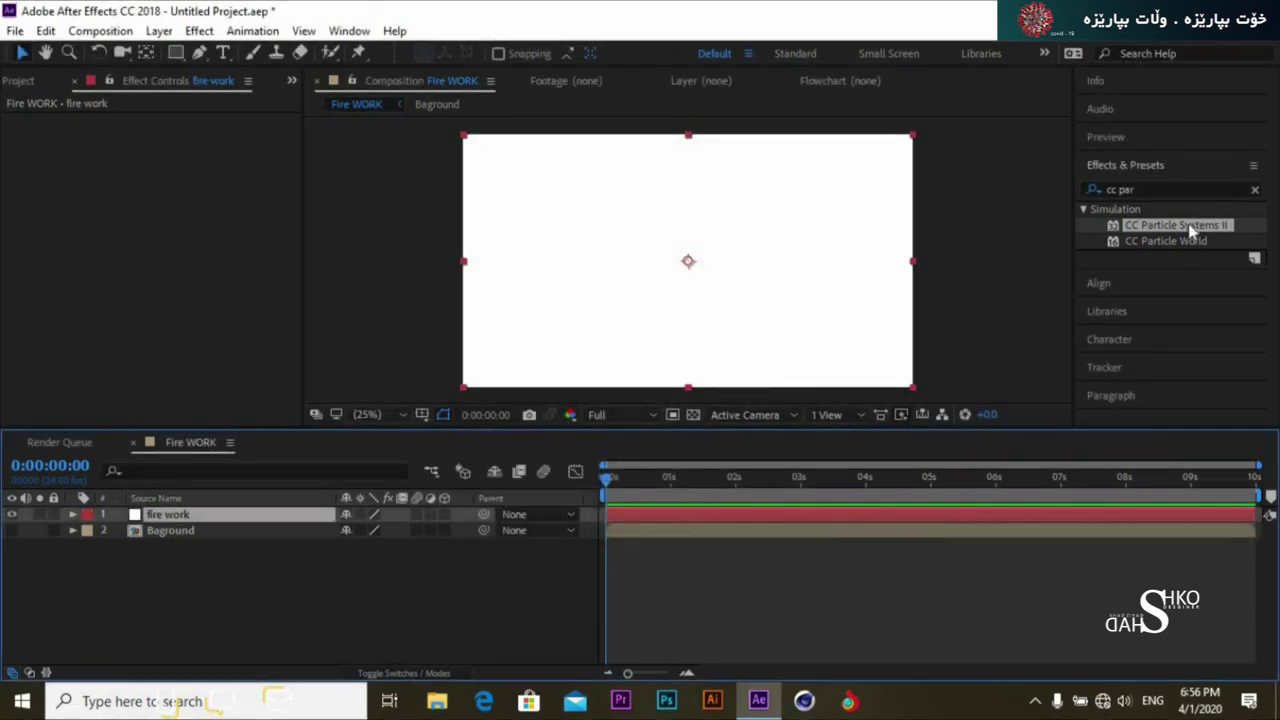
Apply CC Particle Systems II to the fire work layer, set its Birth Rate to 20 and preview the particles
left_click_drag(1185, 228, 291, 527)
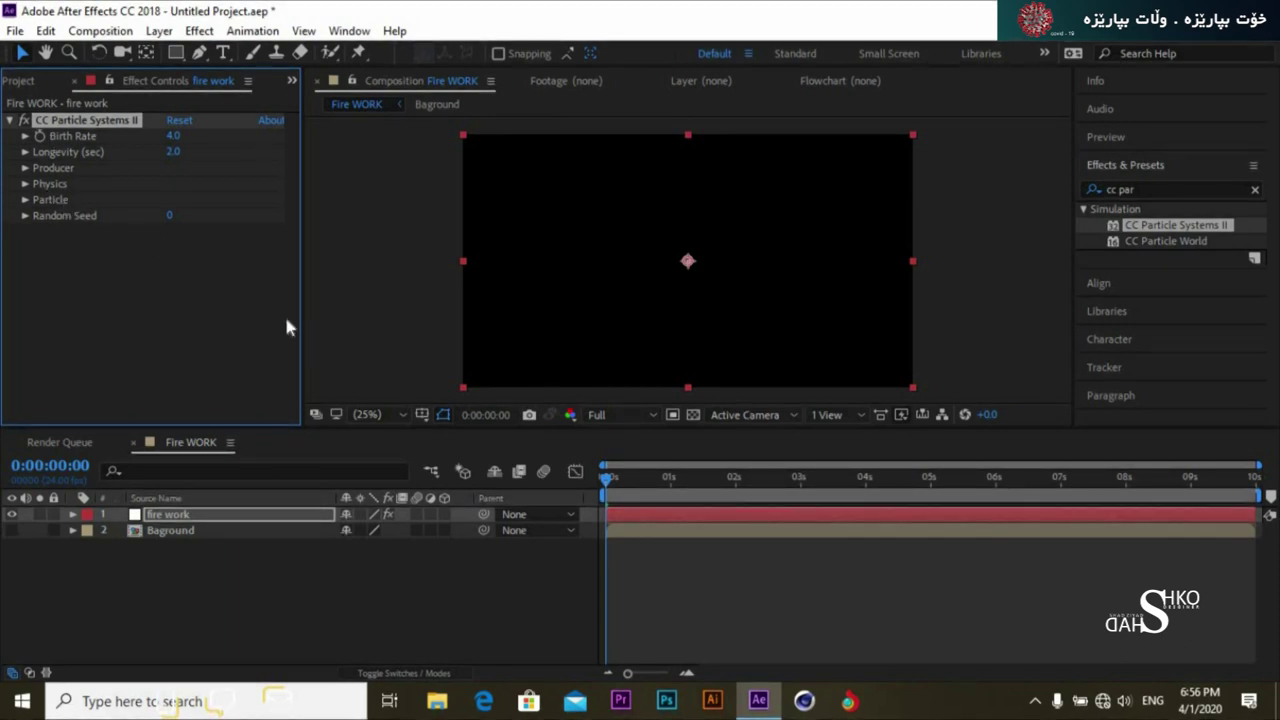
key("space")
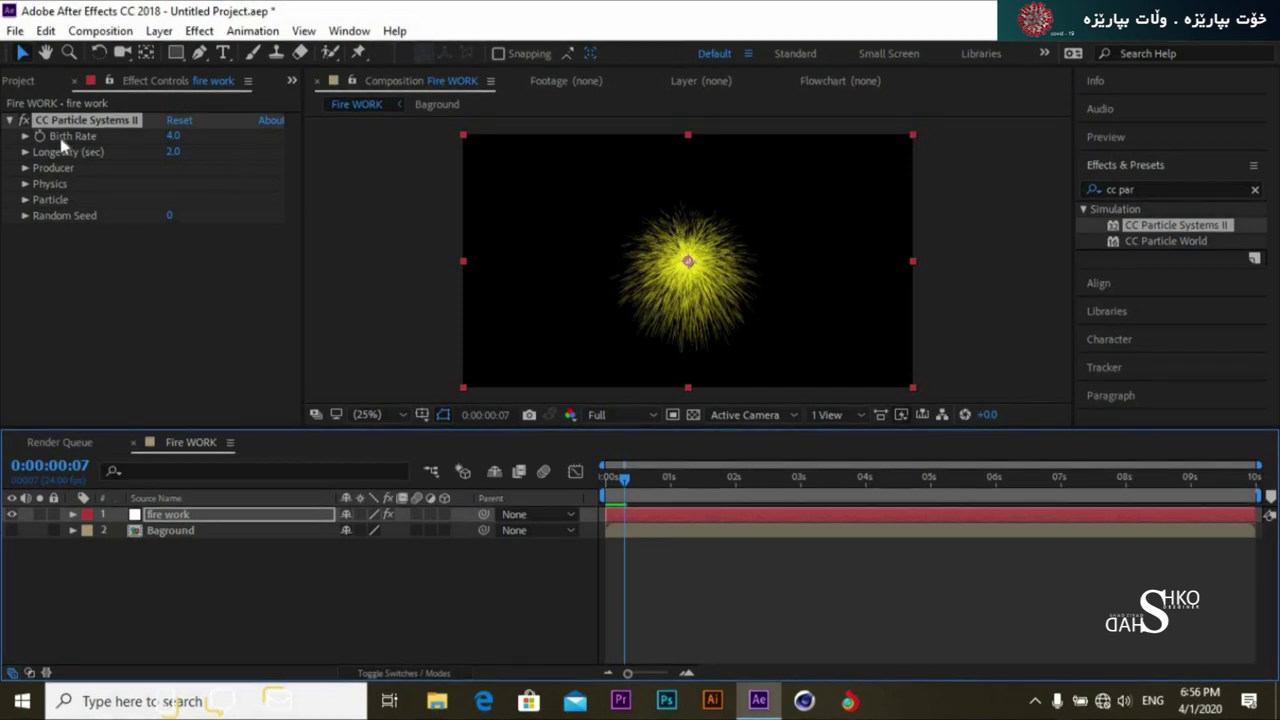
left_click(172, 137)
type("20")
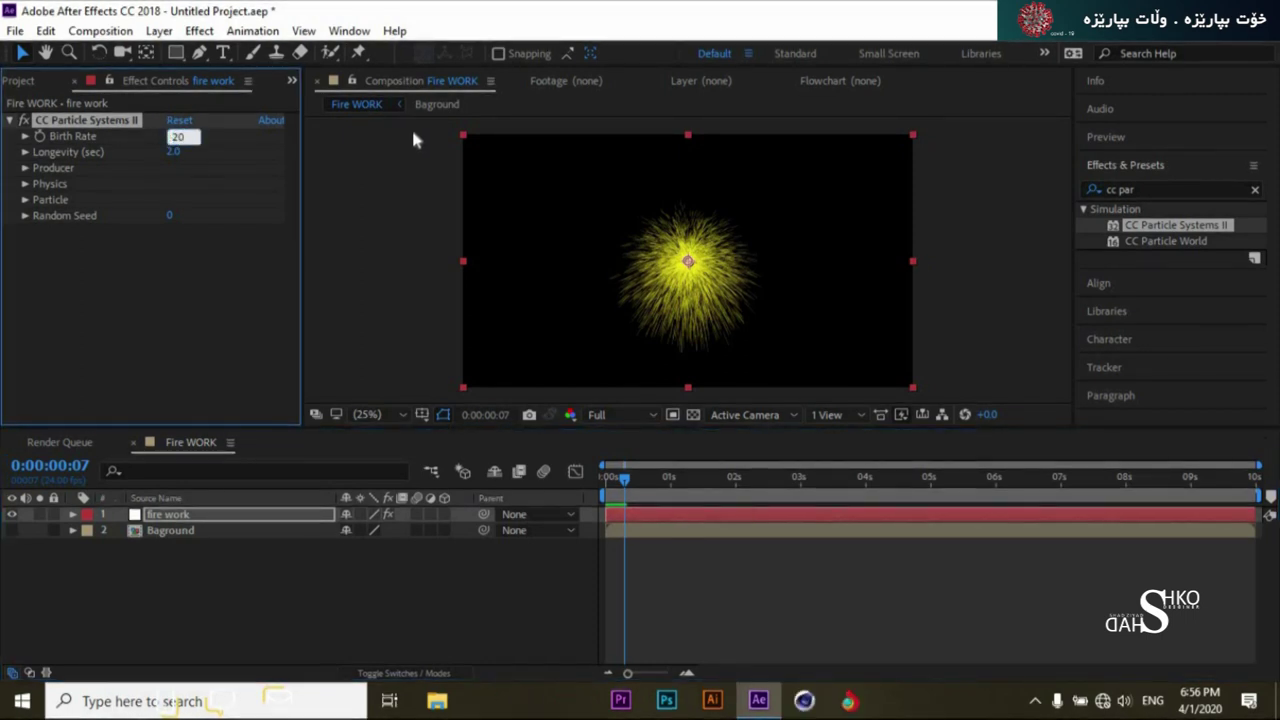
left_click(416, 165)
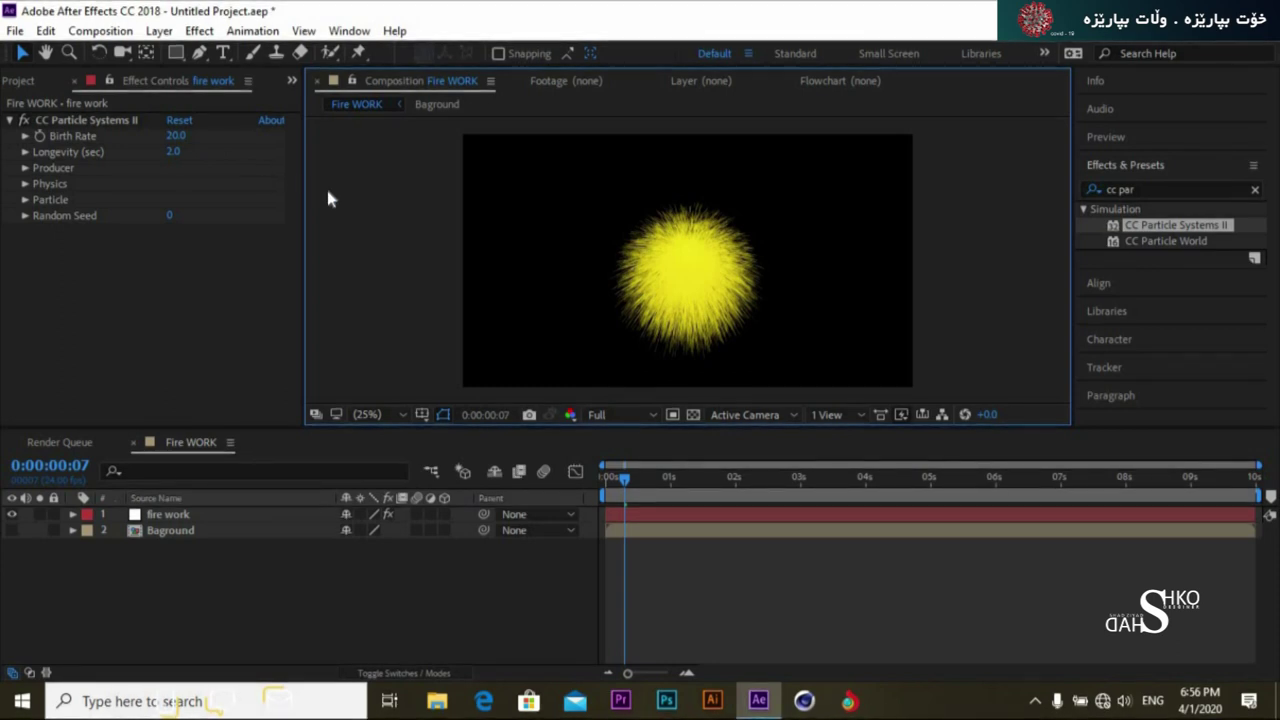
left_click_drag(621, 484, 601, 484)
key("space")
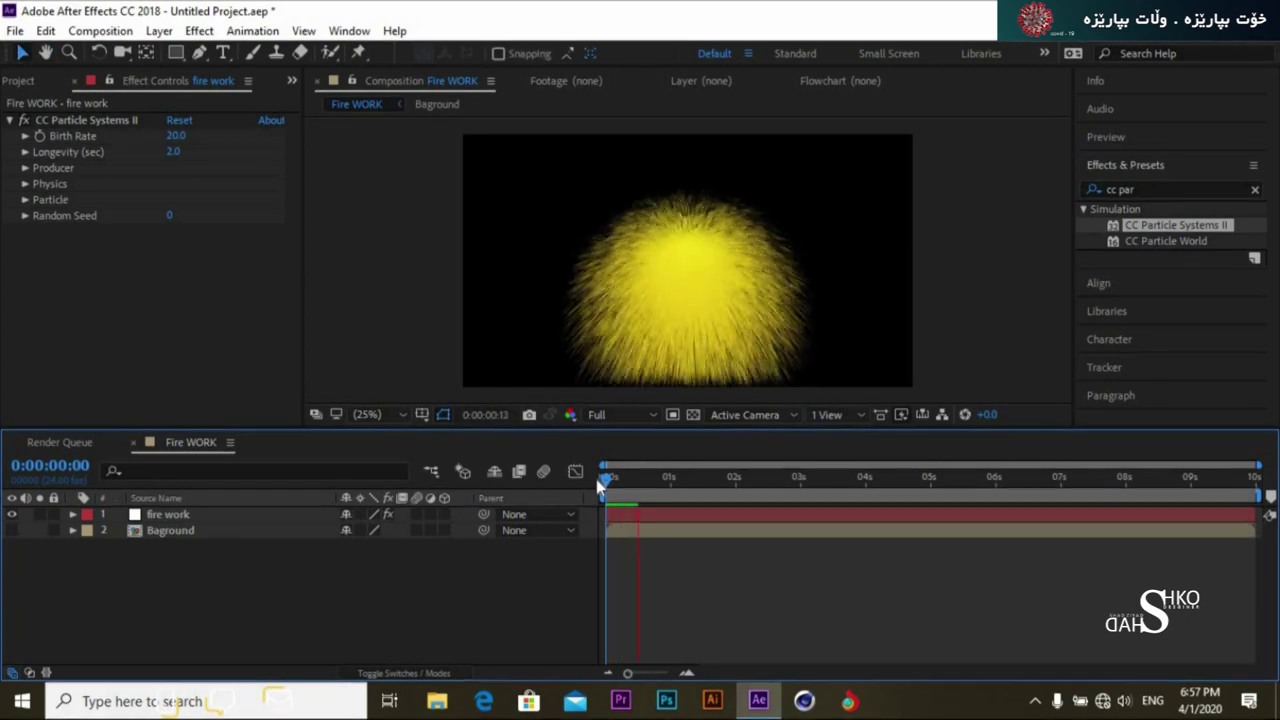
left_click_drag(637, 486, 604, 490)
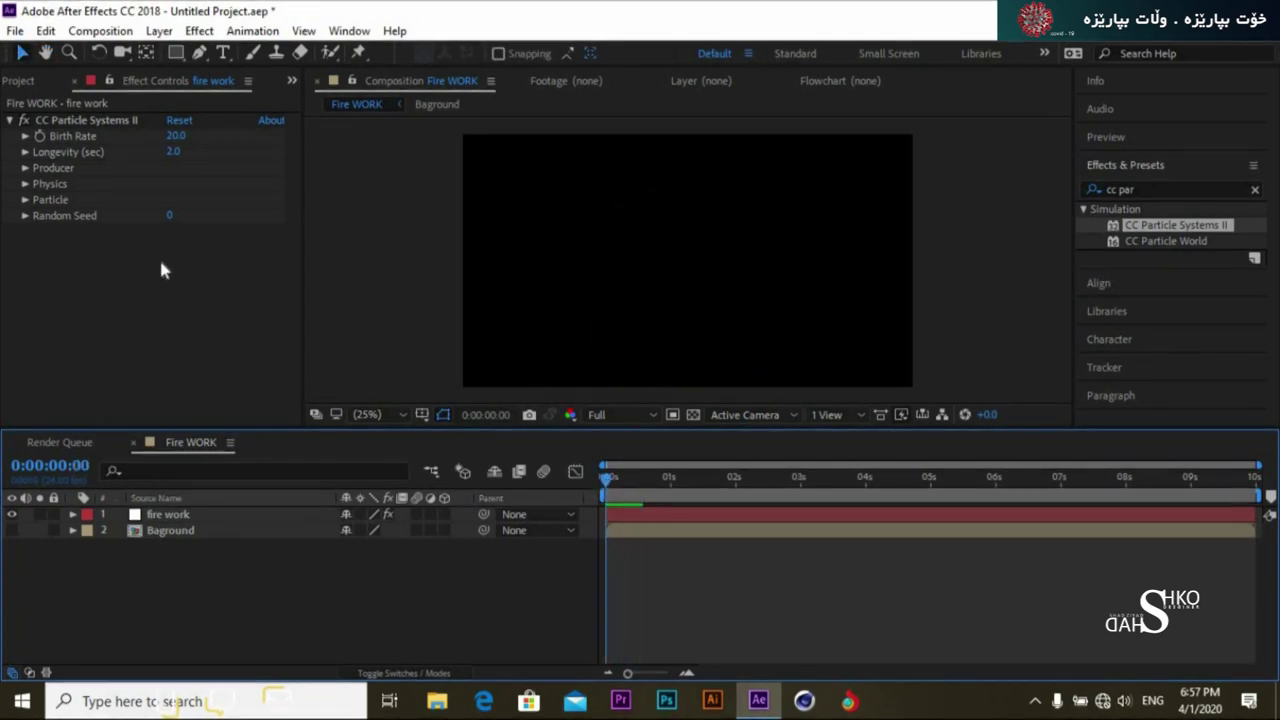
Set the particle system's physics Gravity to 0 and check the burst over the first frames
left_click(25, 184)
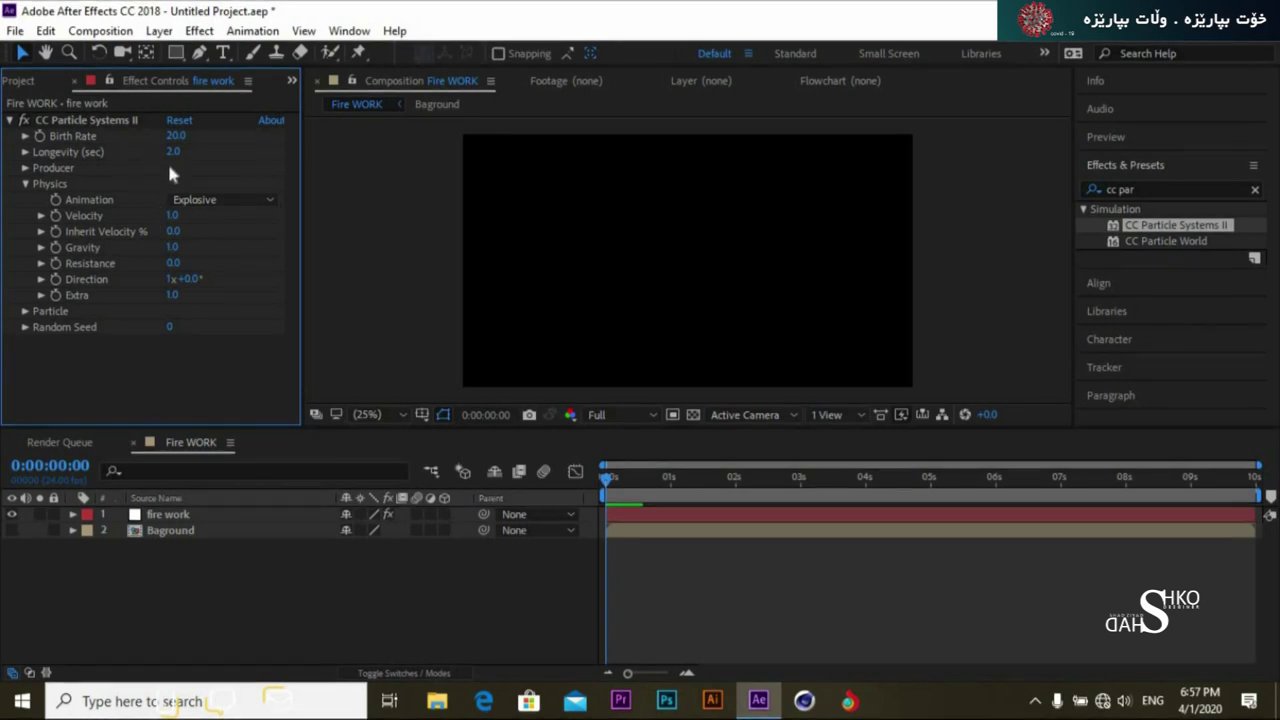
left_click(172, 247)
type("0")
left_click(350, 252)
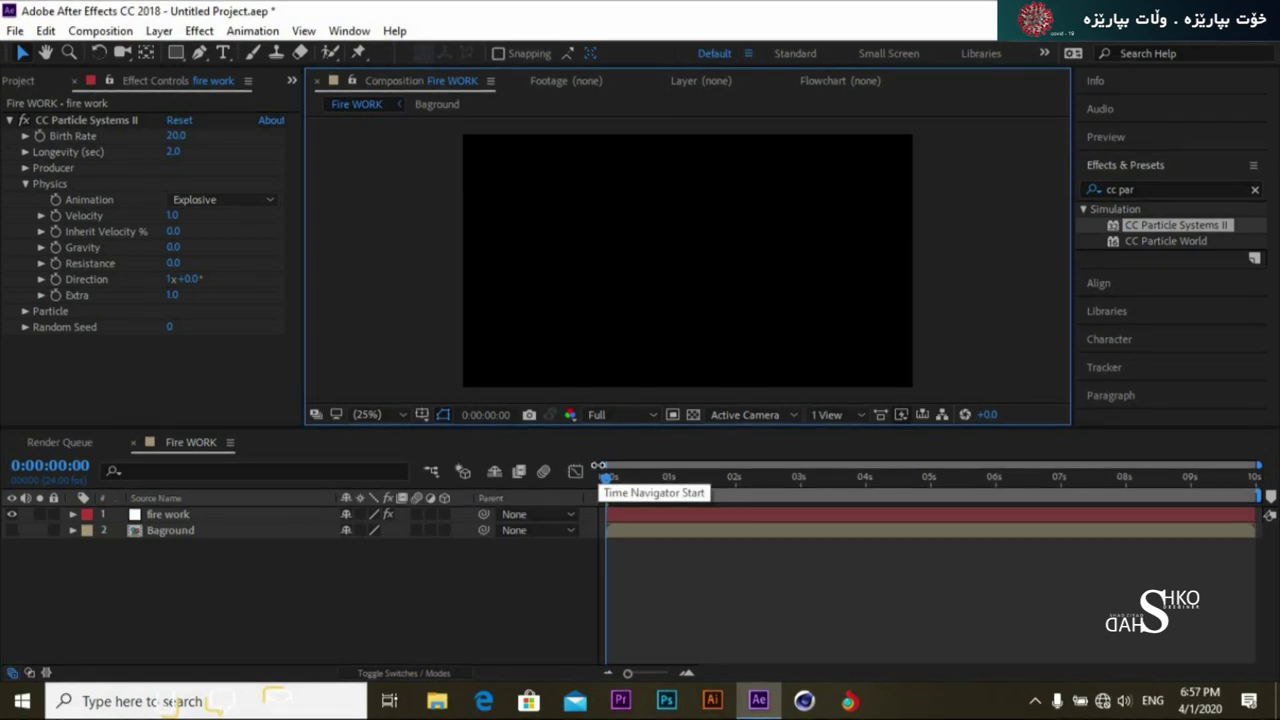
left_click_drag(612, 479, 608, 485)
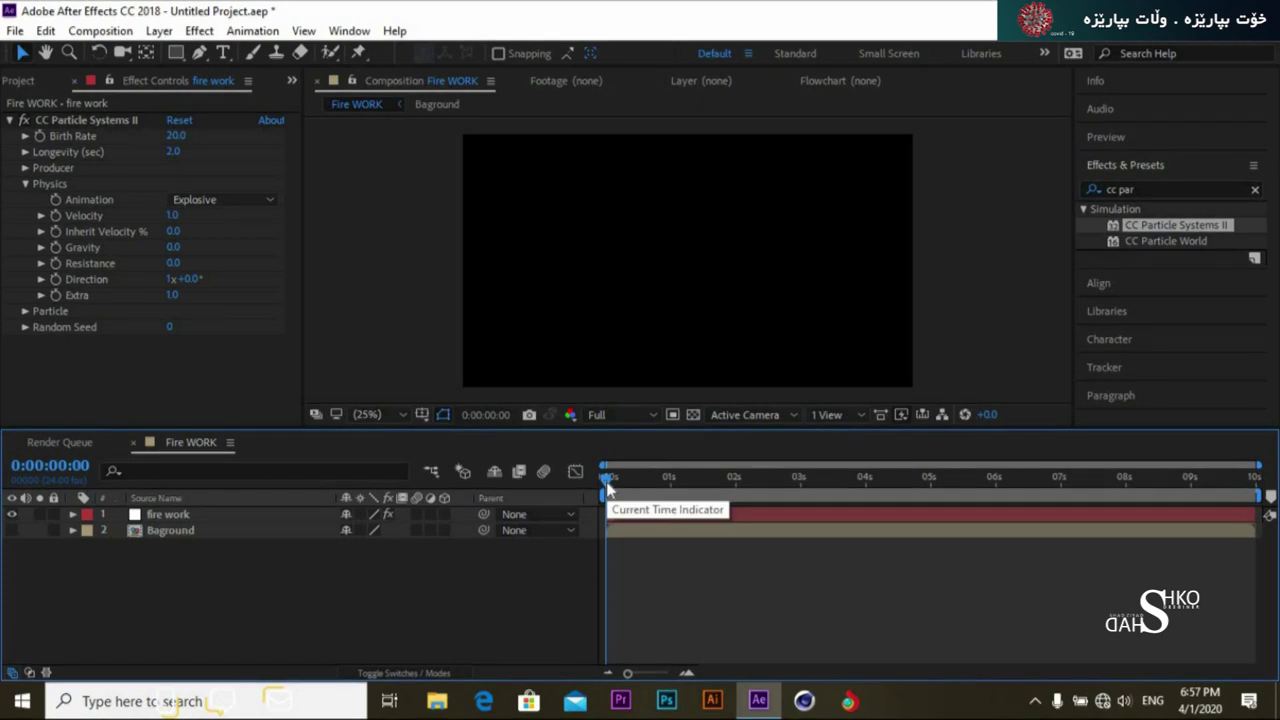
left_click_drag(622, 483, 608, 490)
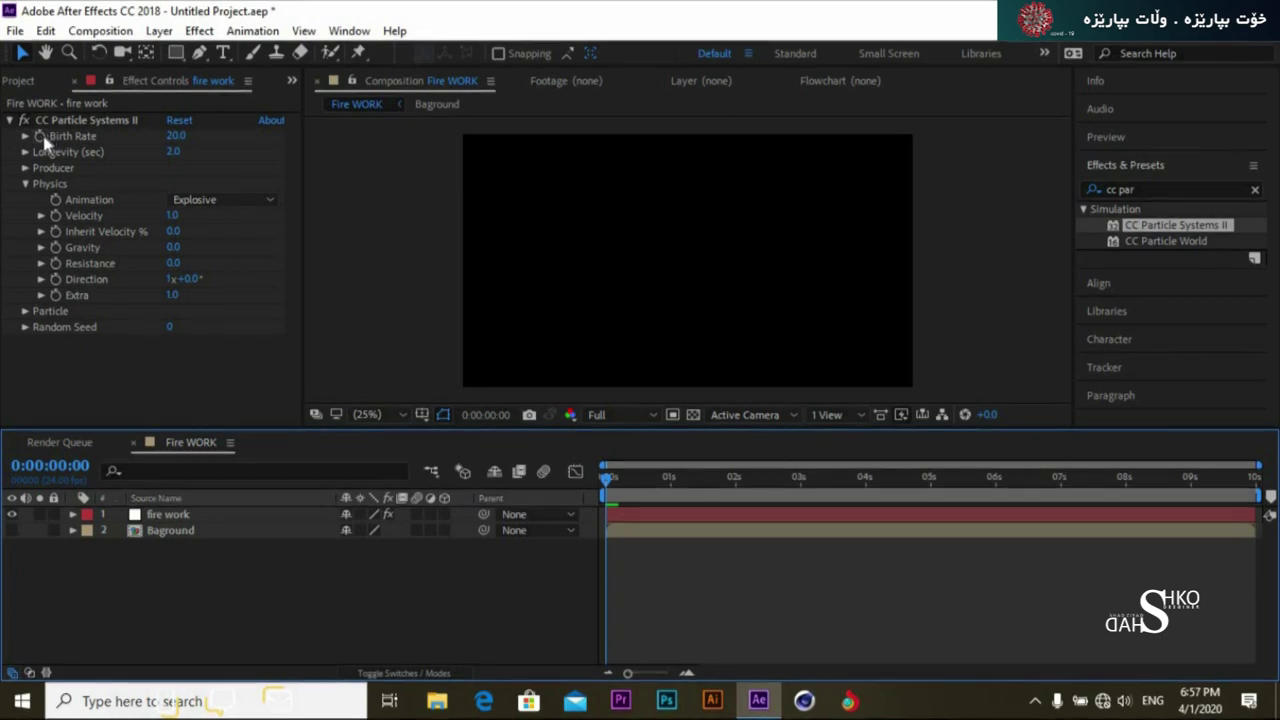
Keyframe the particle Birth Rate at the first frame and set it to 0 at 0:00:00:04
left_click(80, 120)
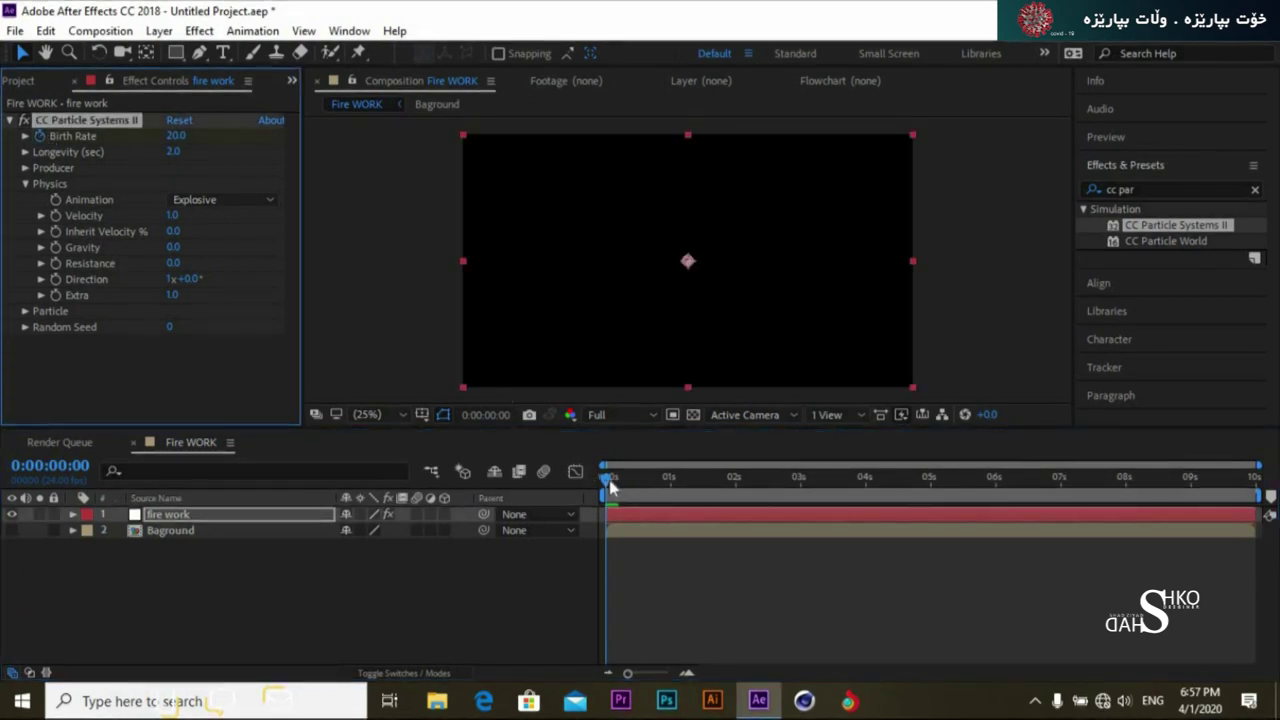
mouse_move(613, 484)
left_mouse_down()
mouse_move(630, 492)
mouse_move(620, 487)
left_mouse_up()
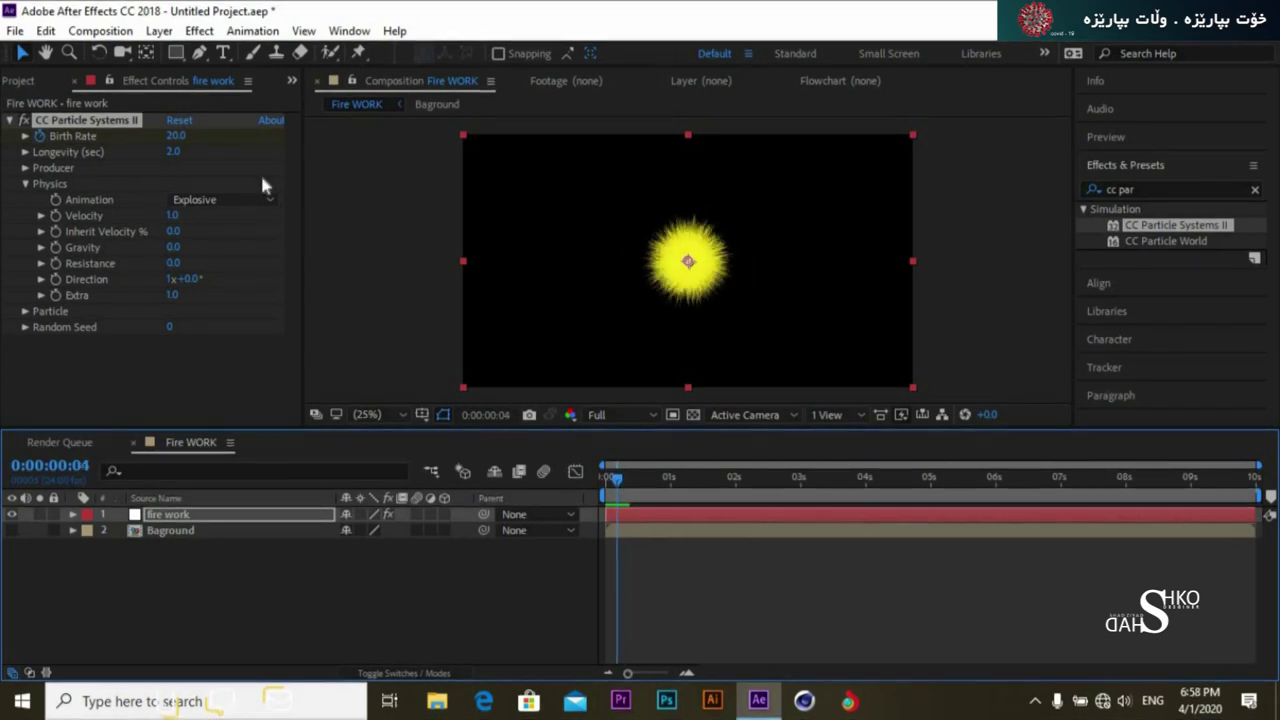
left_click(176, 135)
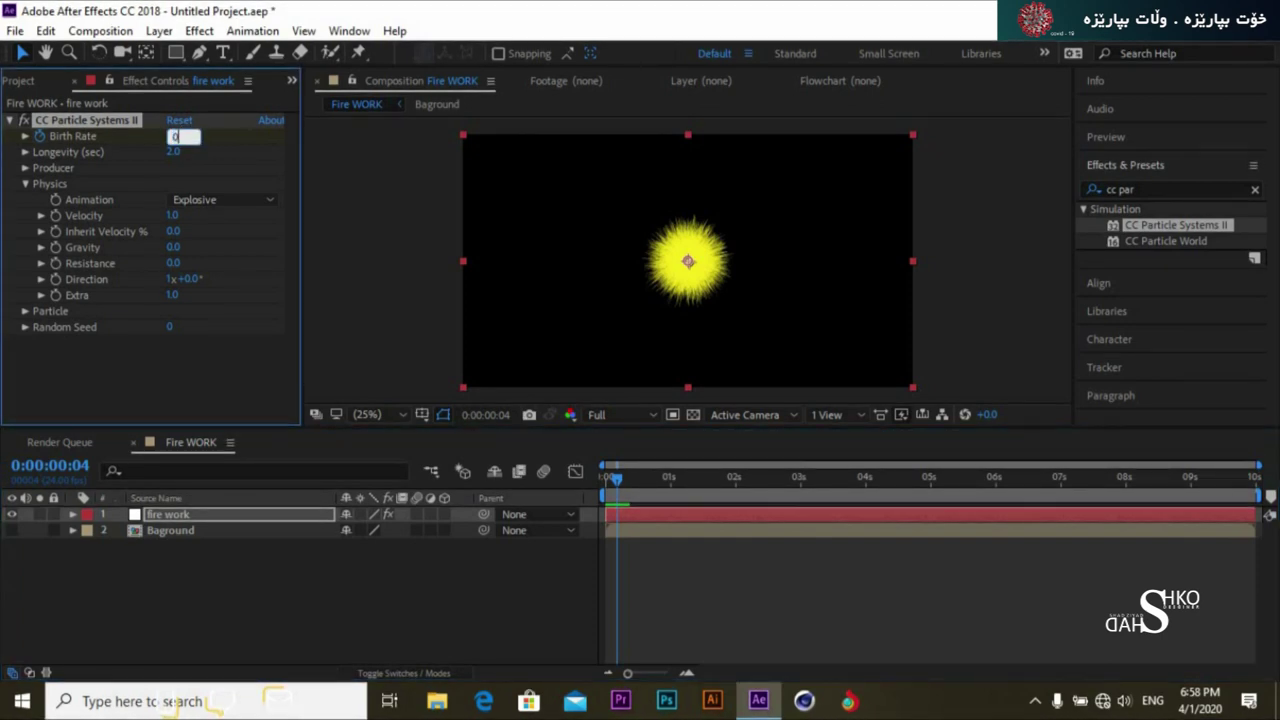
left_click(307, 196)
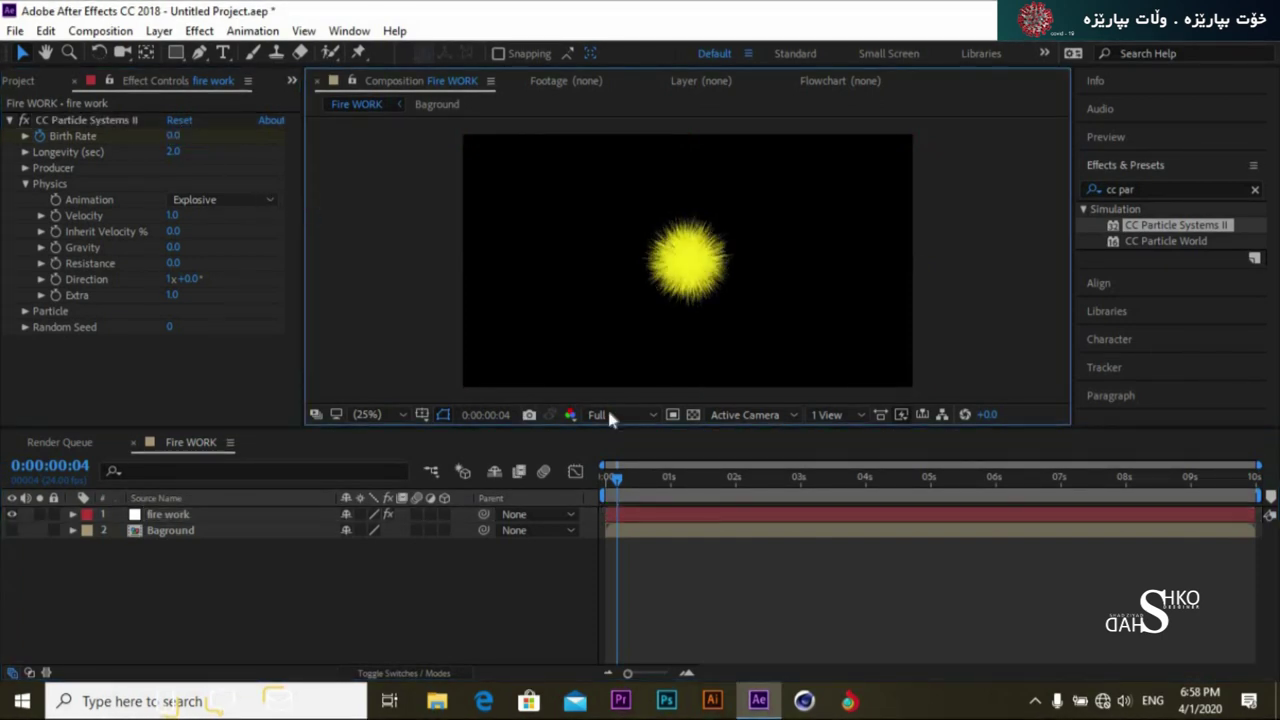
Play and scrub the burst from the first frame to examine how the particles spread and fade
left_click(605, 478)
key("space")
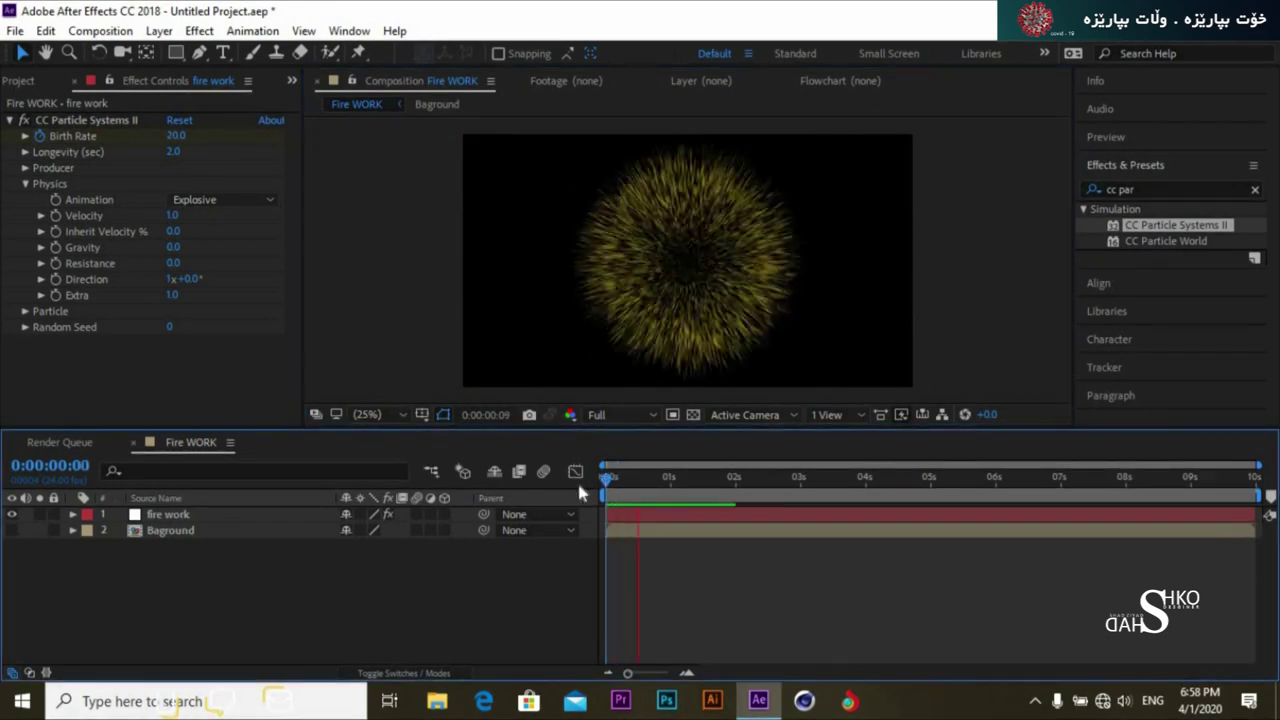
key("space")
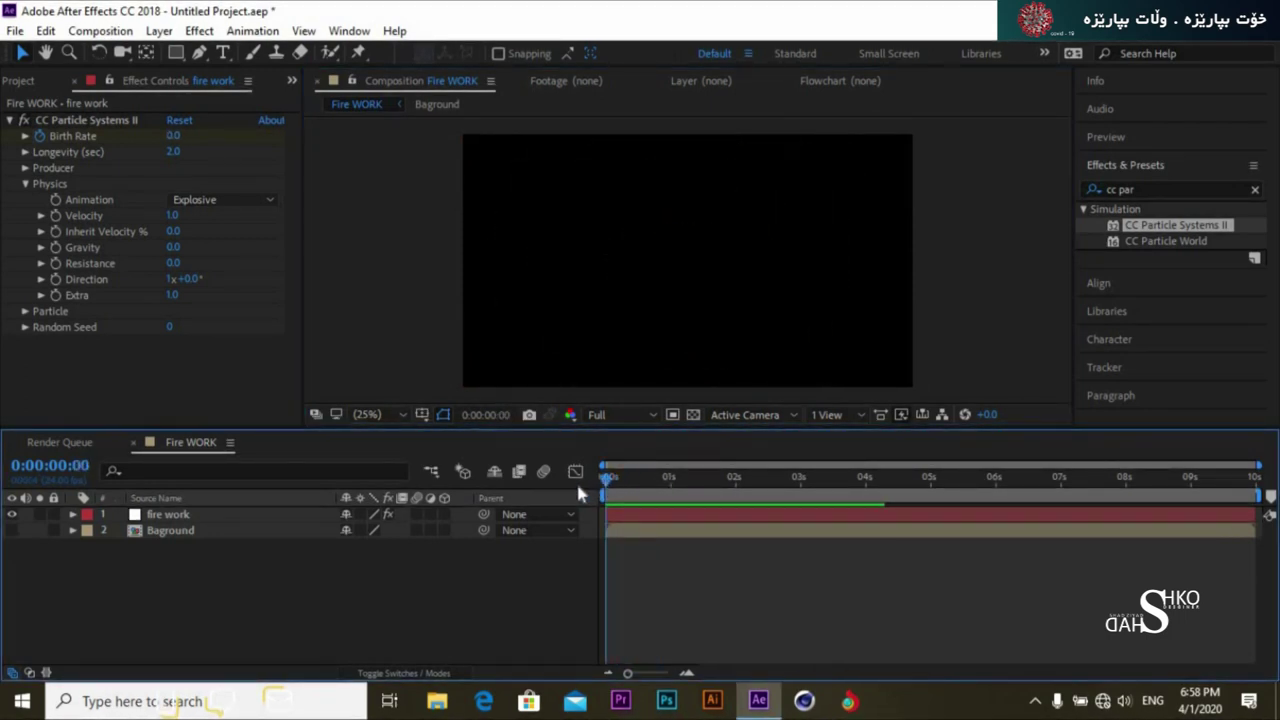
key("space")
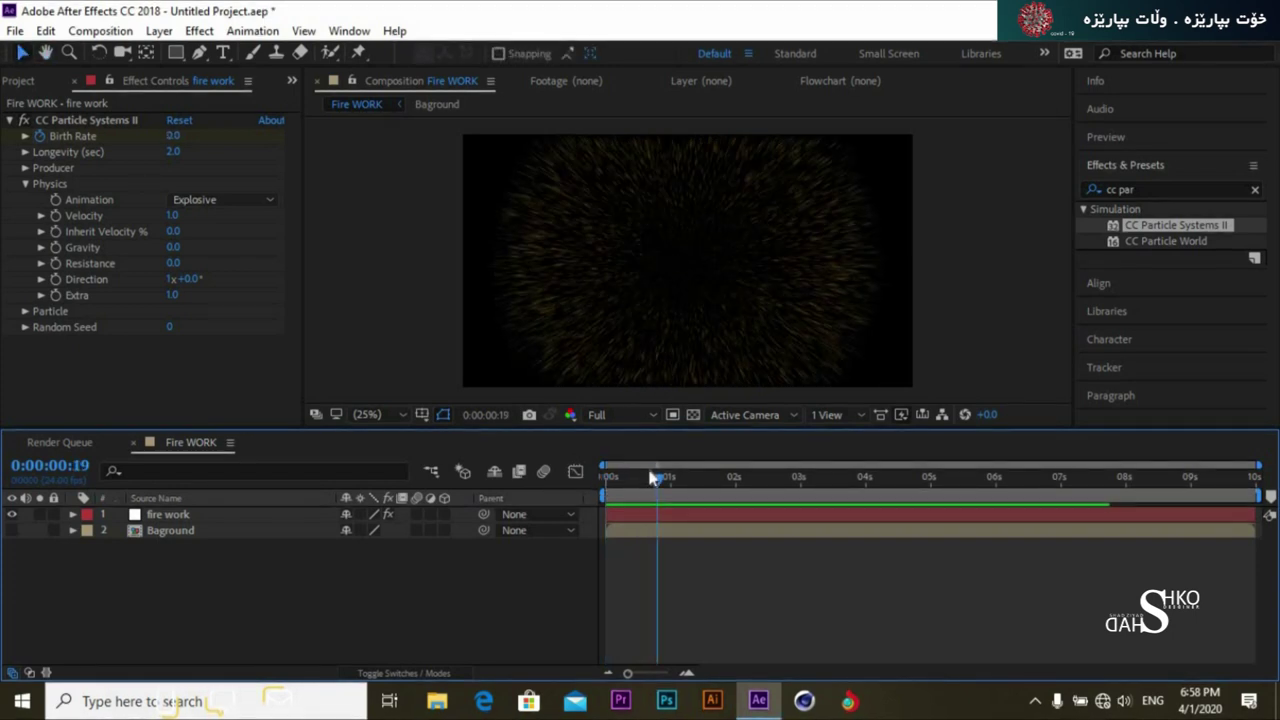
mouse_move(653, 478)
left_mouse_down()
mouse_move(640, 478)
mouse_move(655, 480)
left_mouse_up()
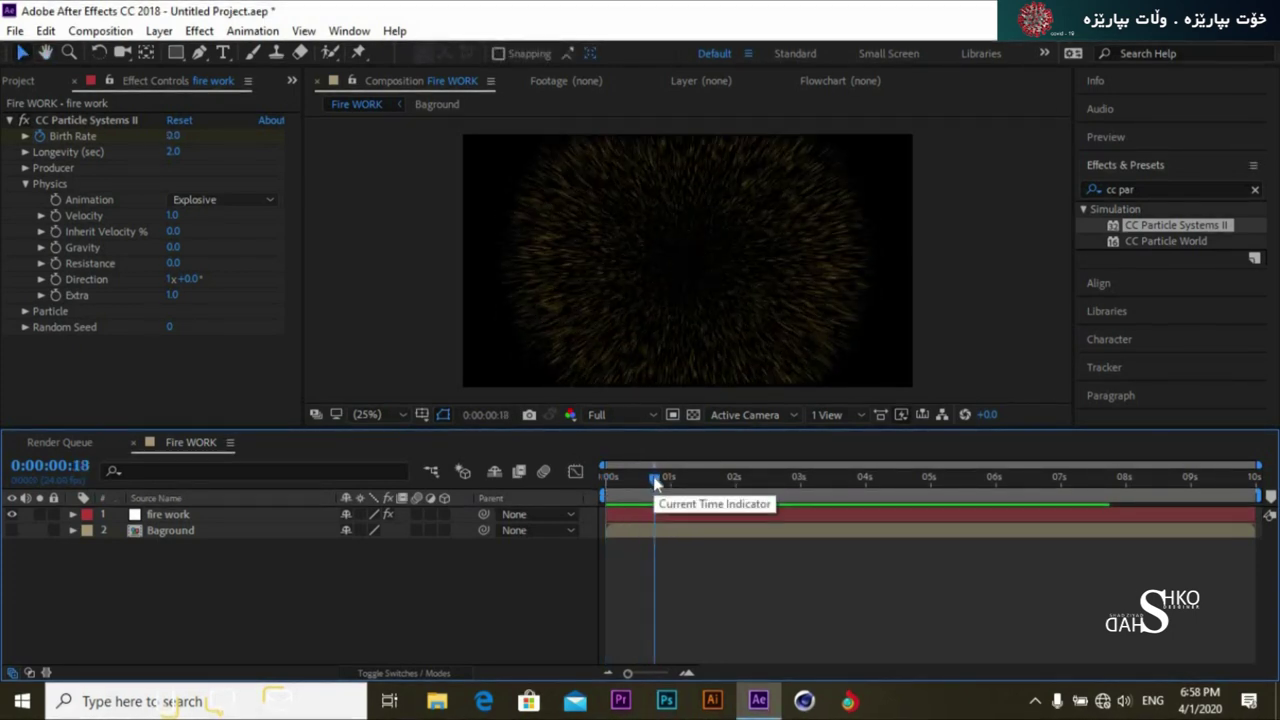
left_click(579, 274)
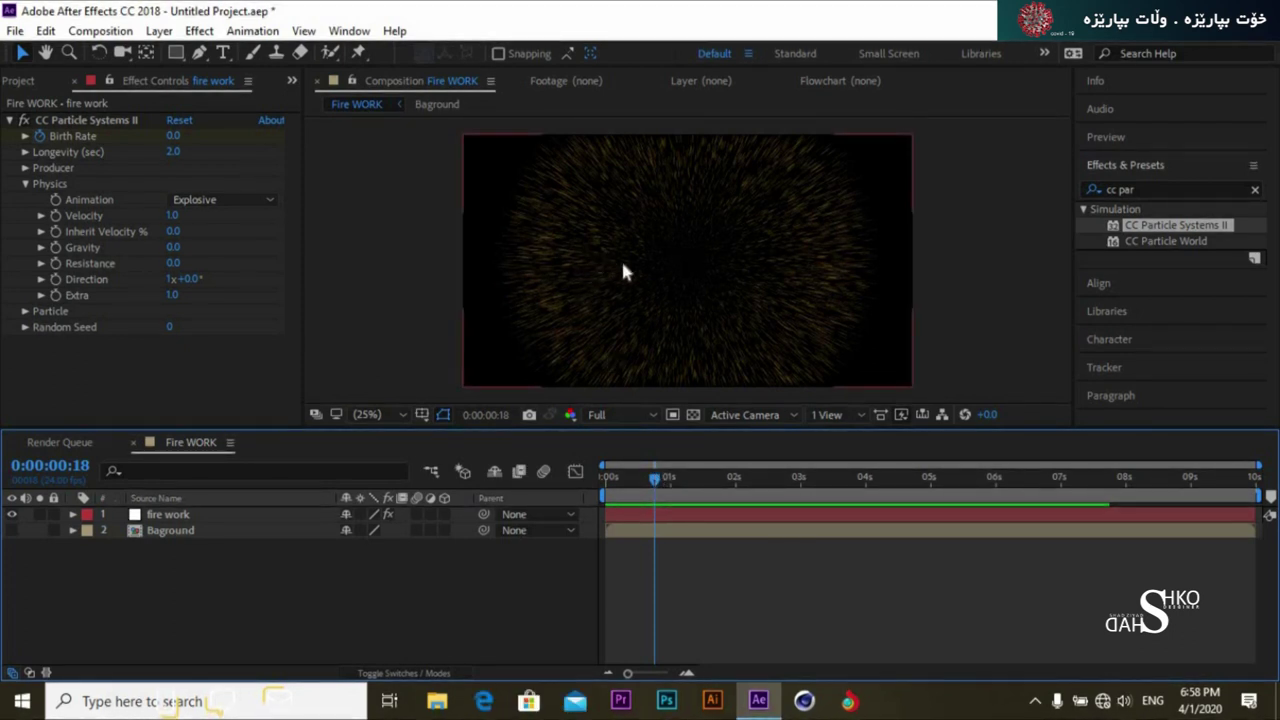
left_click(623, 270)
left_click_drag(652, 484, 622, 481)
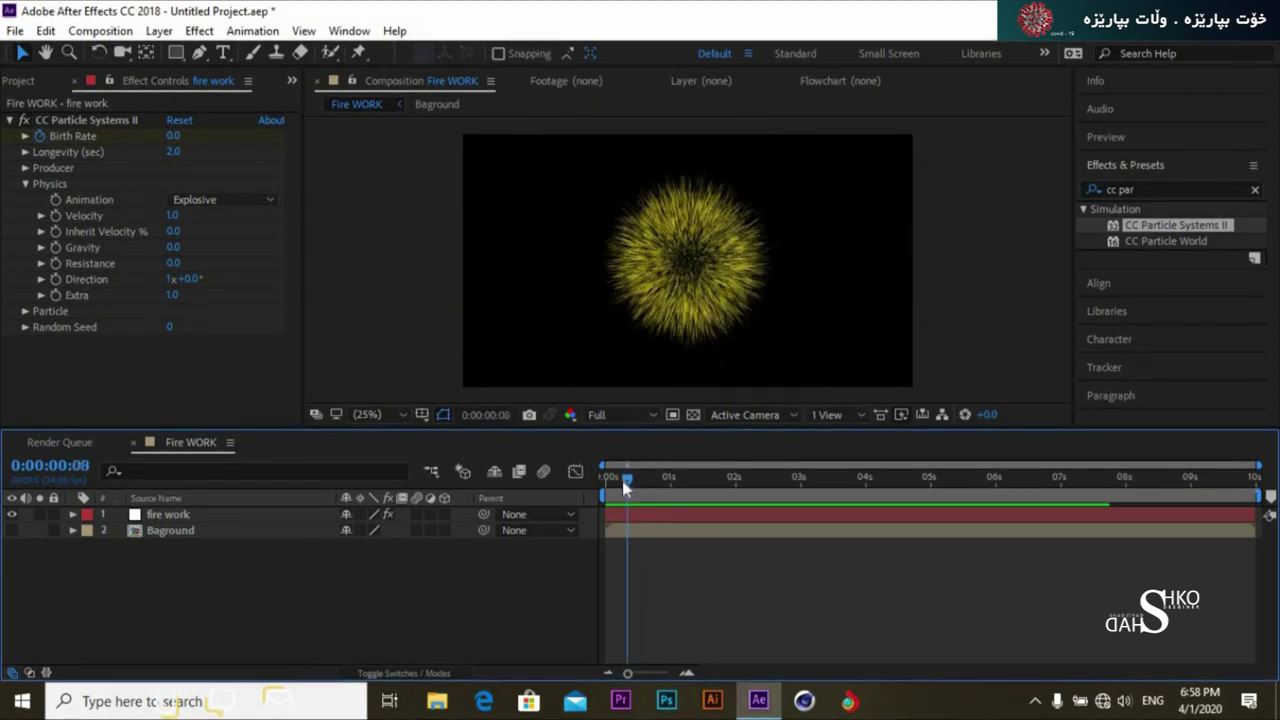
Set the particle Longevity to 10 seconds and preview the burst
left_click(172, 151)
type("10")
left_click(338, 166)
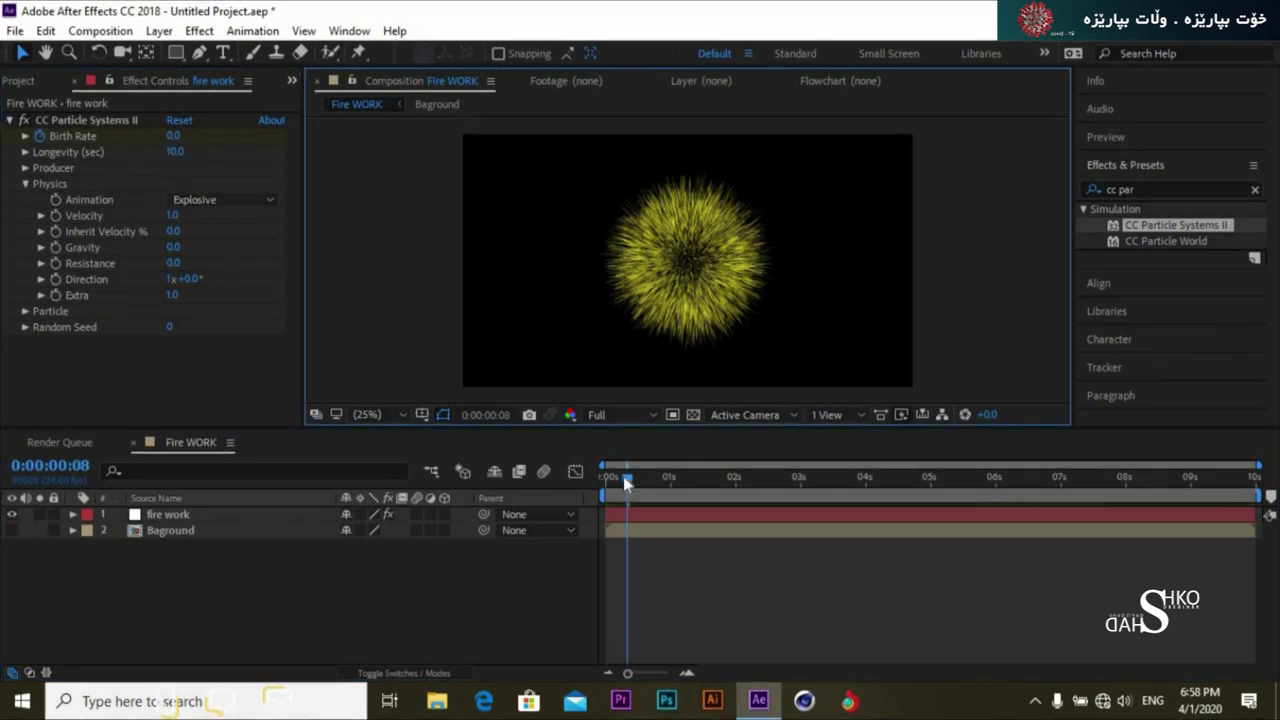
left_click_drag(623, 476, 571, 487)
key("space")
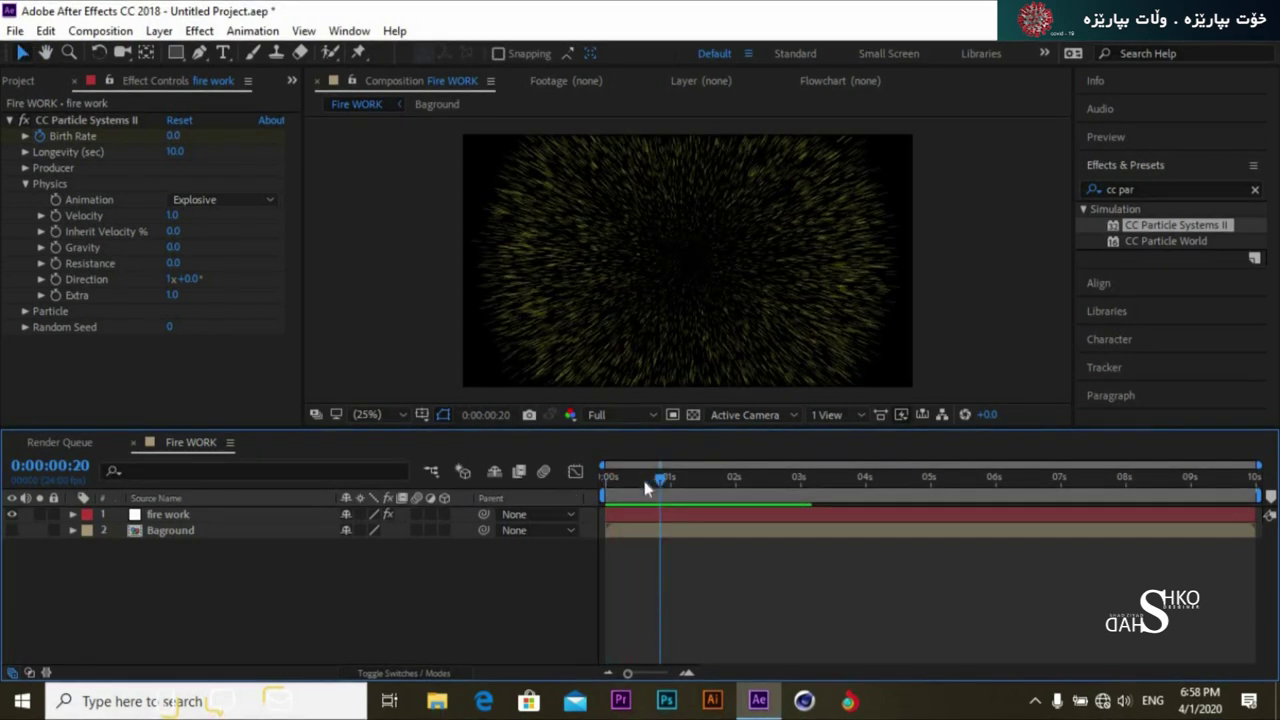
left_click_drag(648, 483, 627, 488)
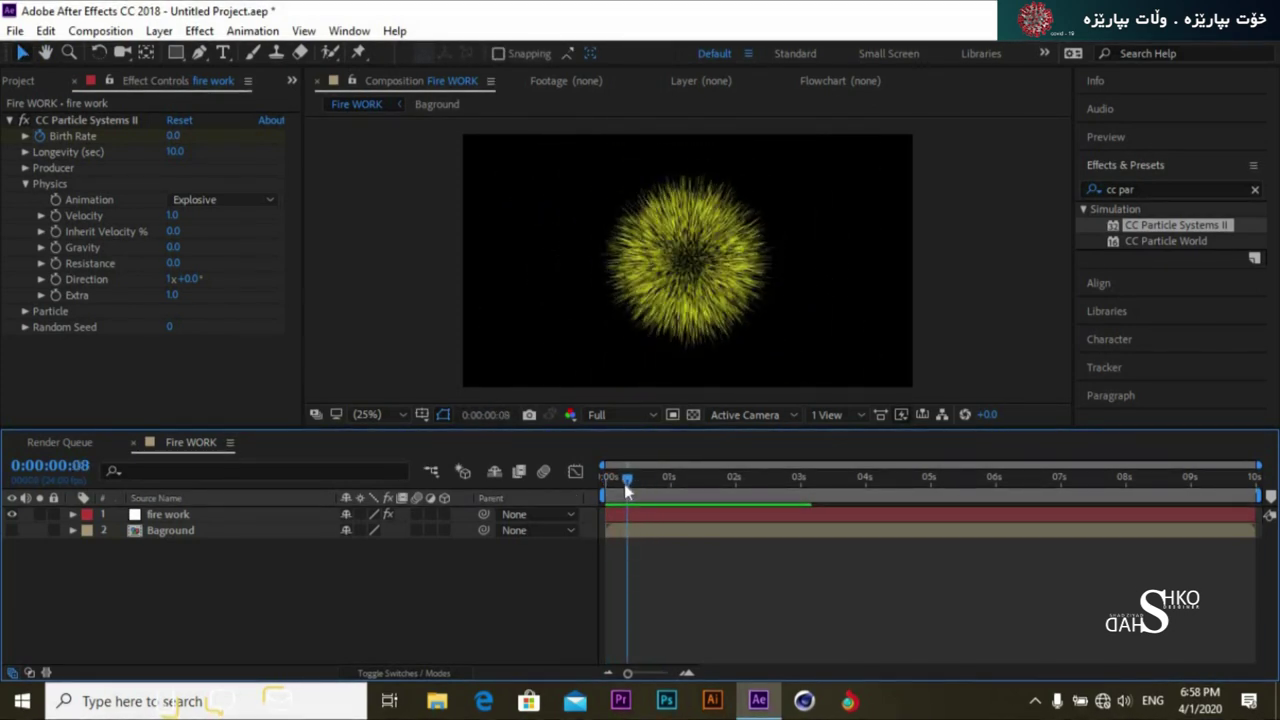
Set the particle system's physics Velocity to 0.5 and preview the burst from the first frame
left_click(173, 215)
type("0.5")
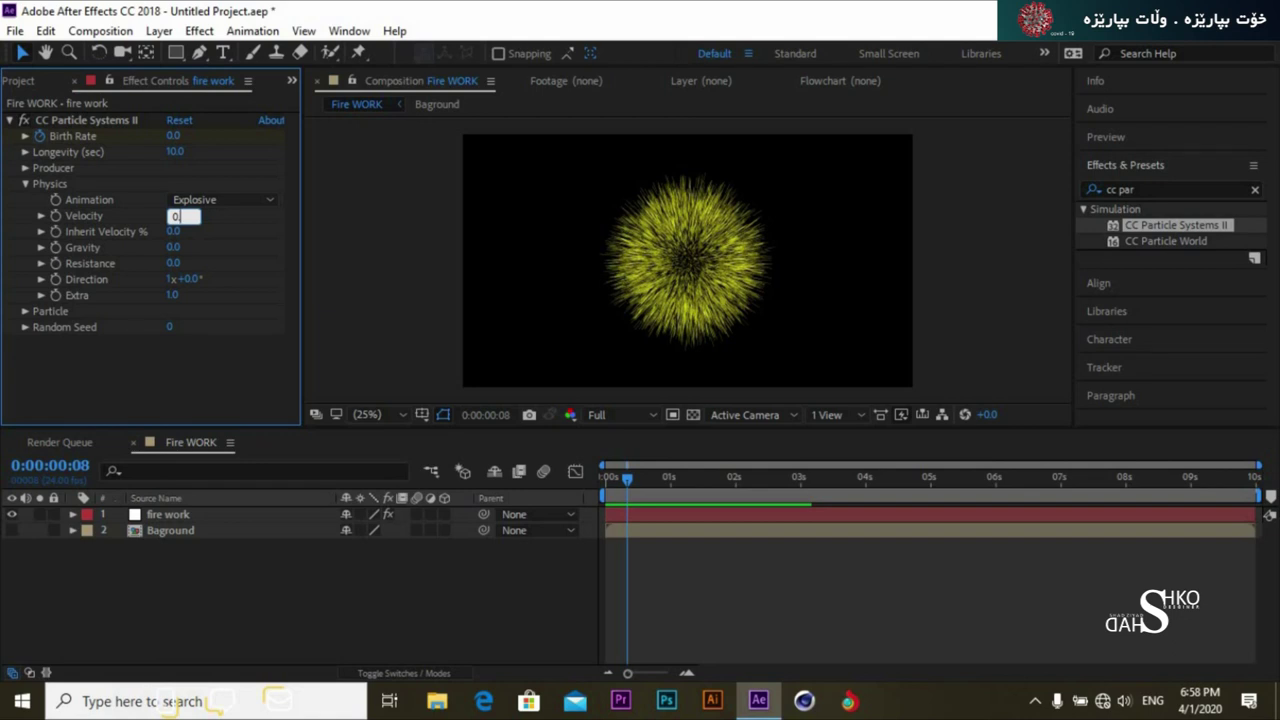
left_click(350, 236)
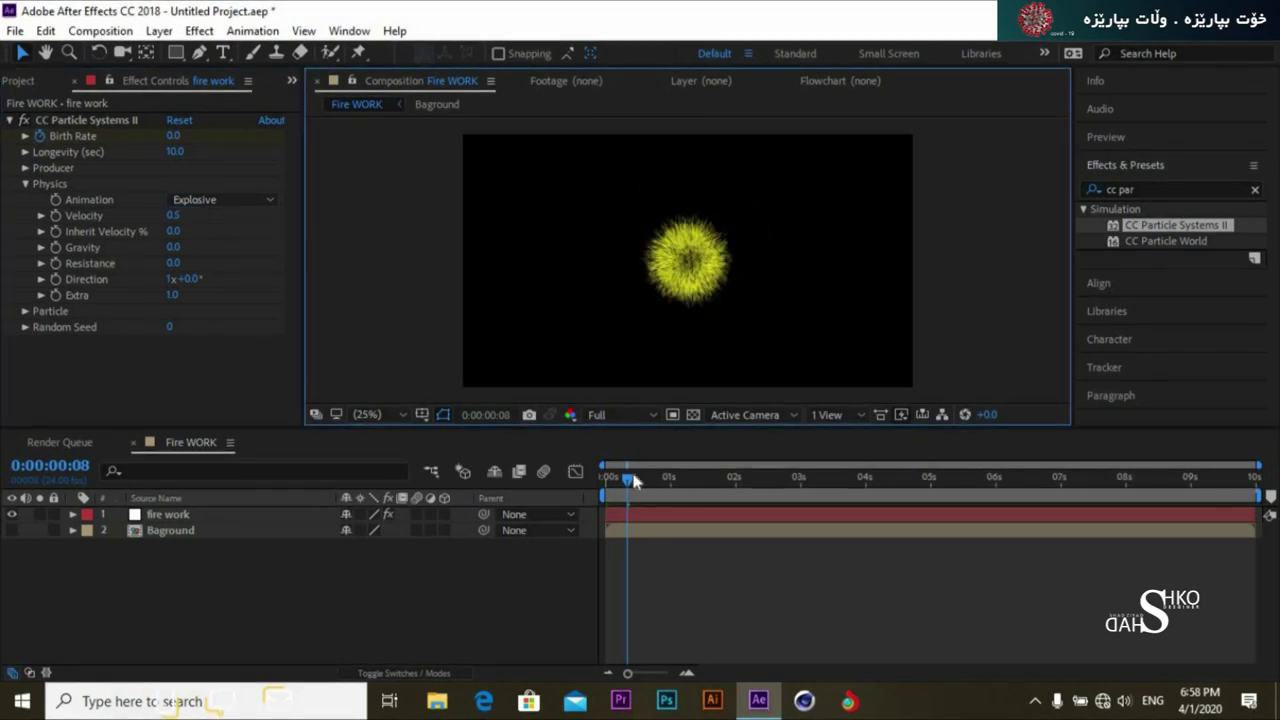
left_click_drag(631, 481, 608, 481)
key("space")
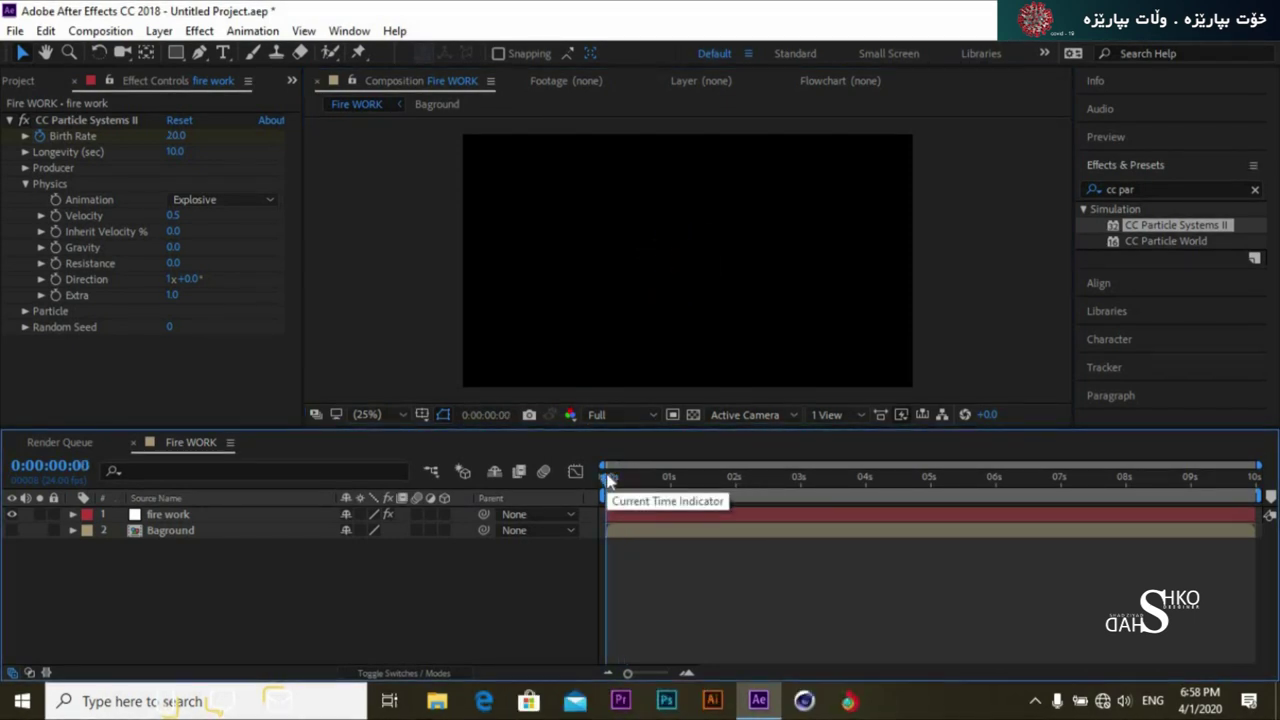
key("space")
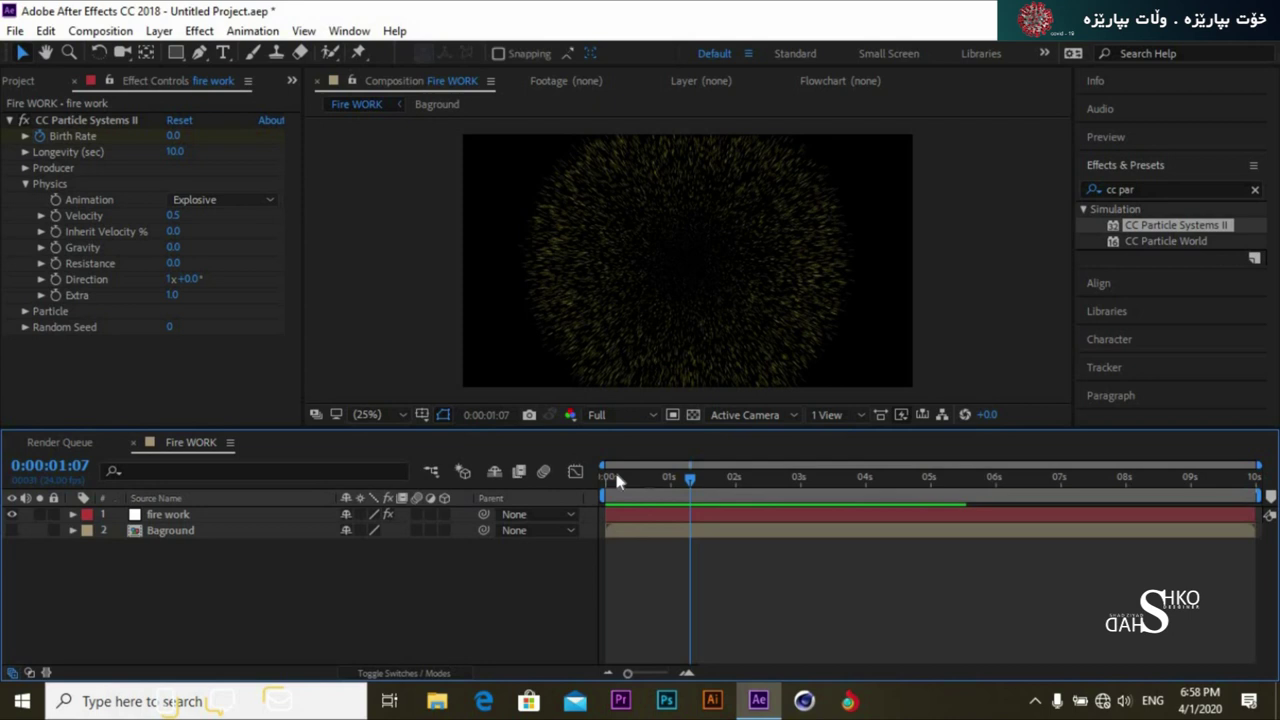
left_click_drag(685, 477, 625, 484)
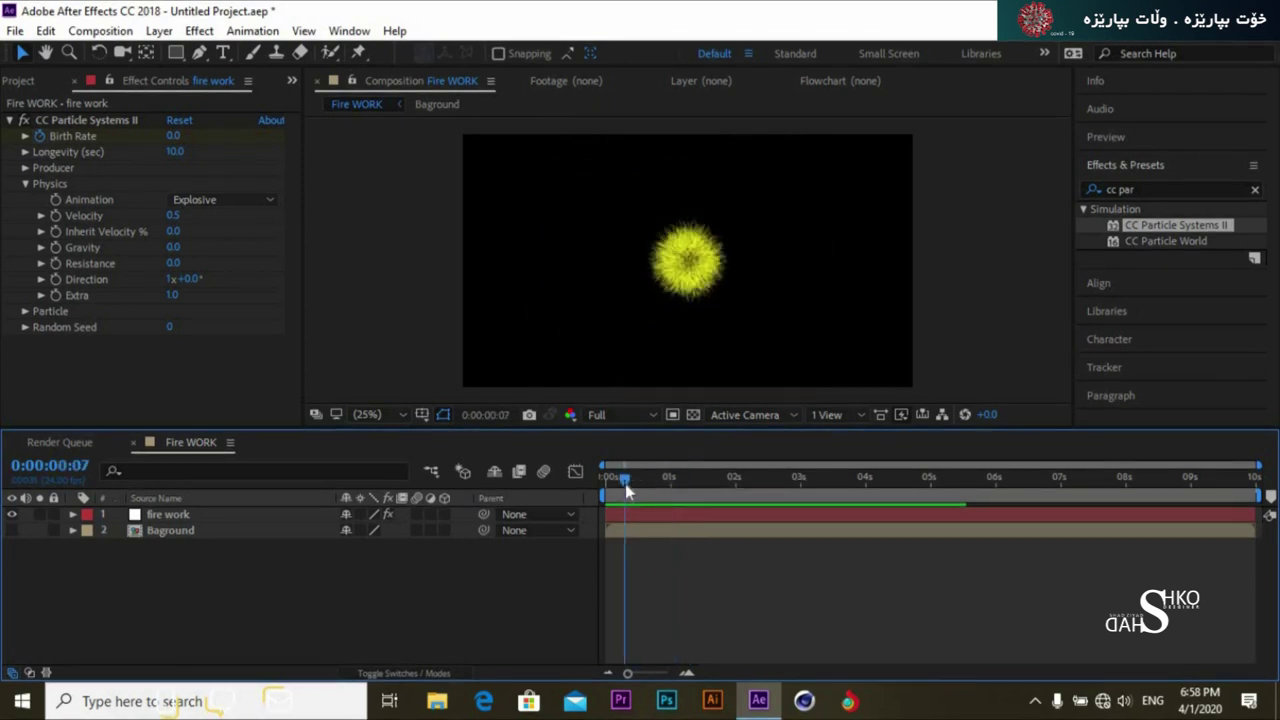
Set the particle system's physics Resistance to 14 and preview the burst from the first frame
left_click(173, 262)
type("14")
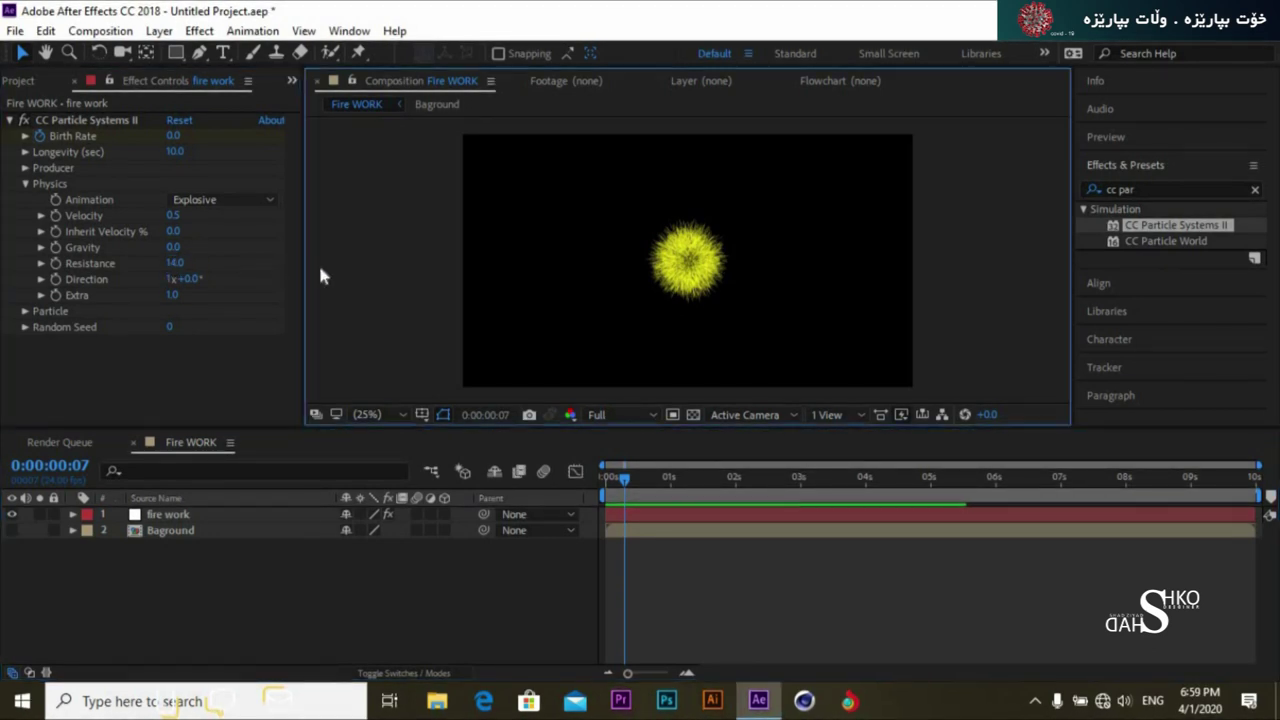
left_click(318, 275)
left_click(624, 484)
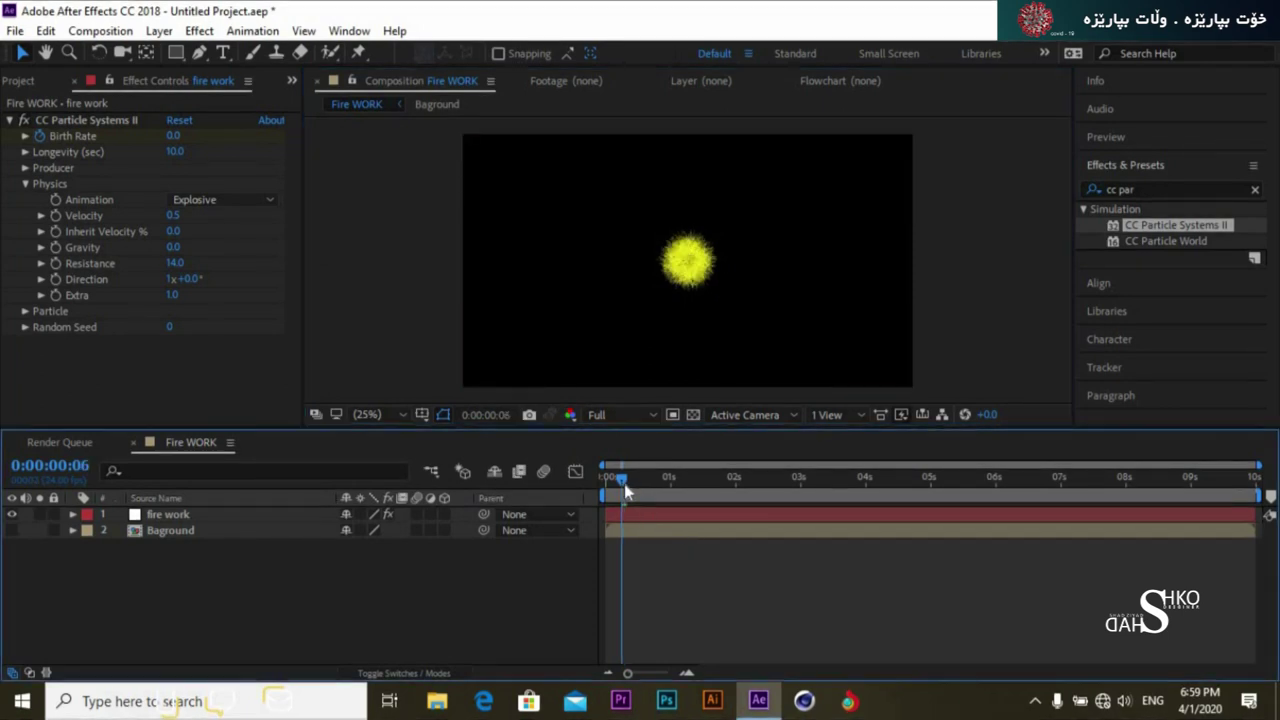
left_click_drag(624, 484, 592, 490)
key("space")
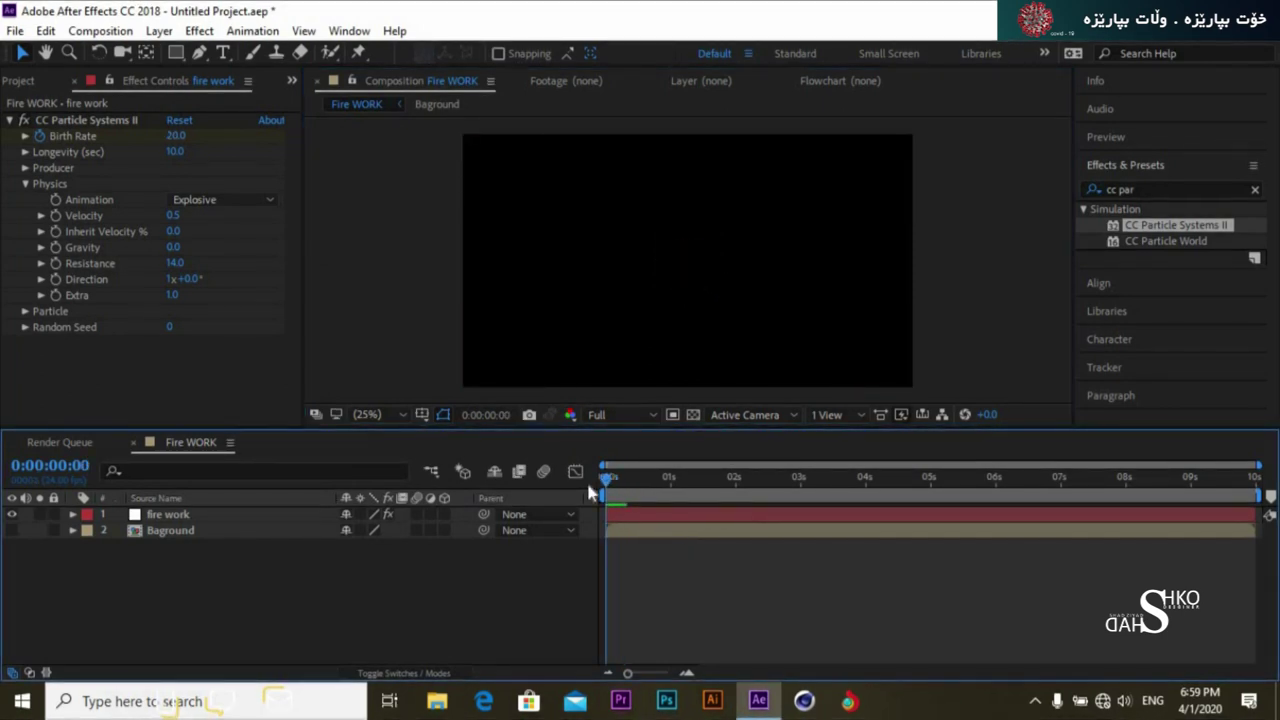
key("space")
left_click_drag(724, 480, 600, 490)
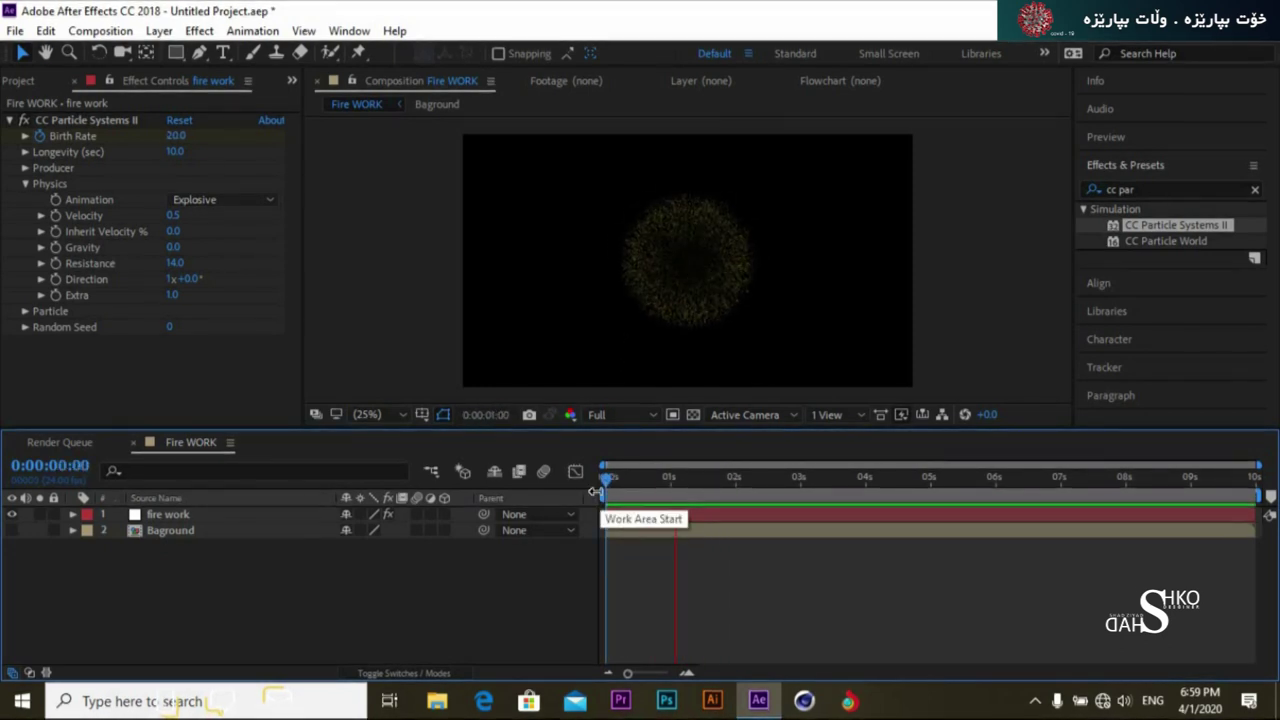
key("space")
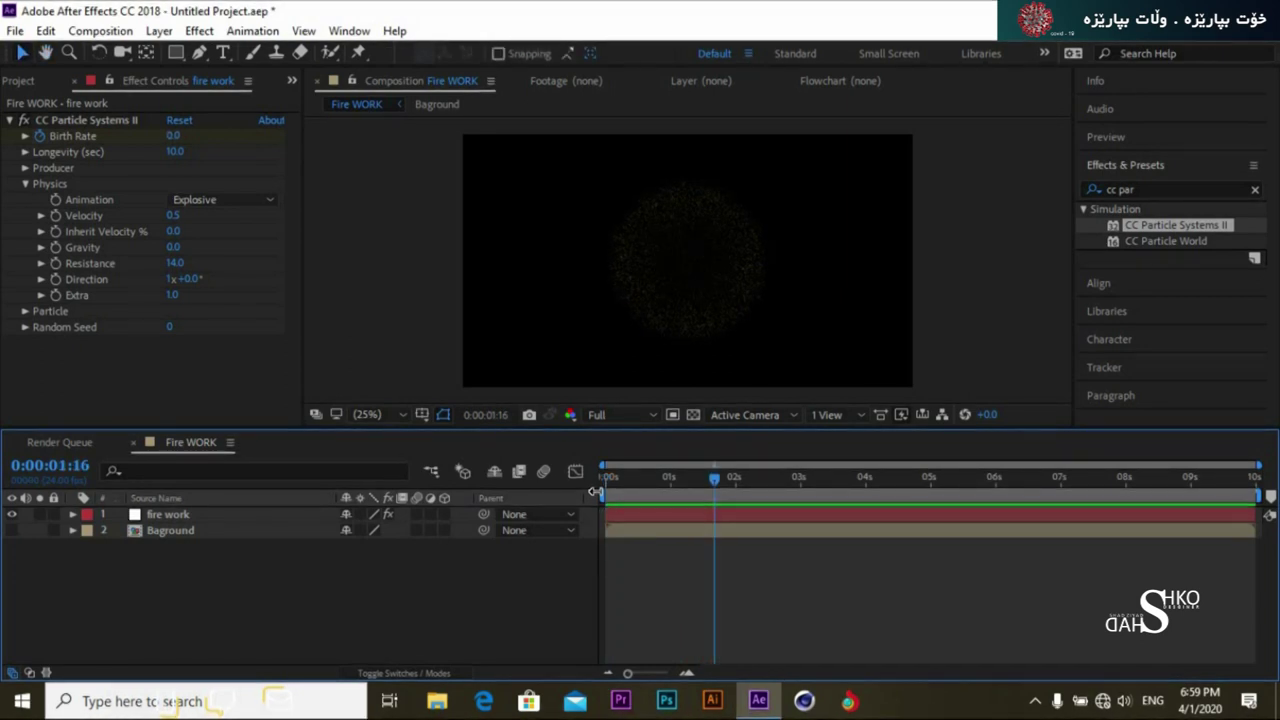
left_click_drag(674, 480, 636, 478)
Duplicate the fire work layer and rename the upper copy as fire work big
left_click(213, 514)
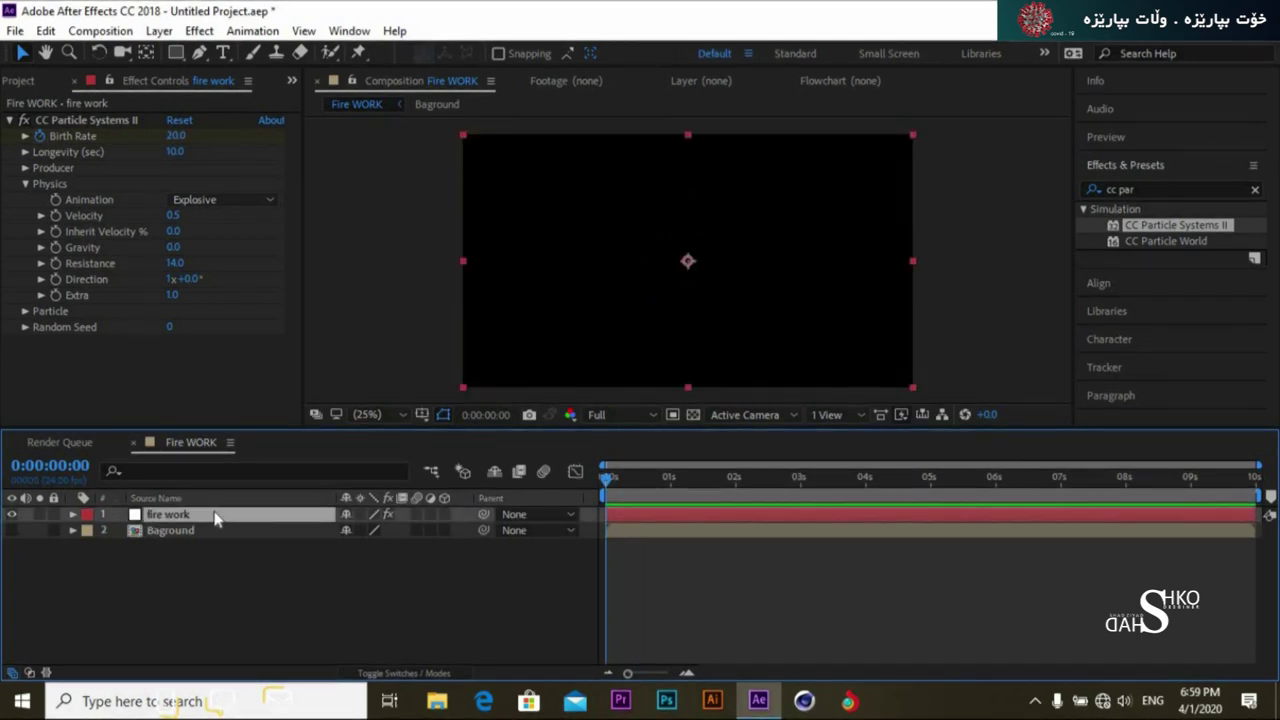
key("ctrl+d")
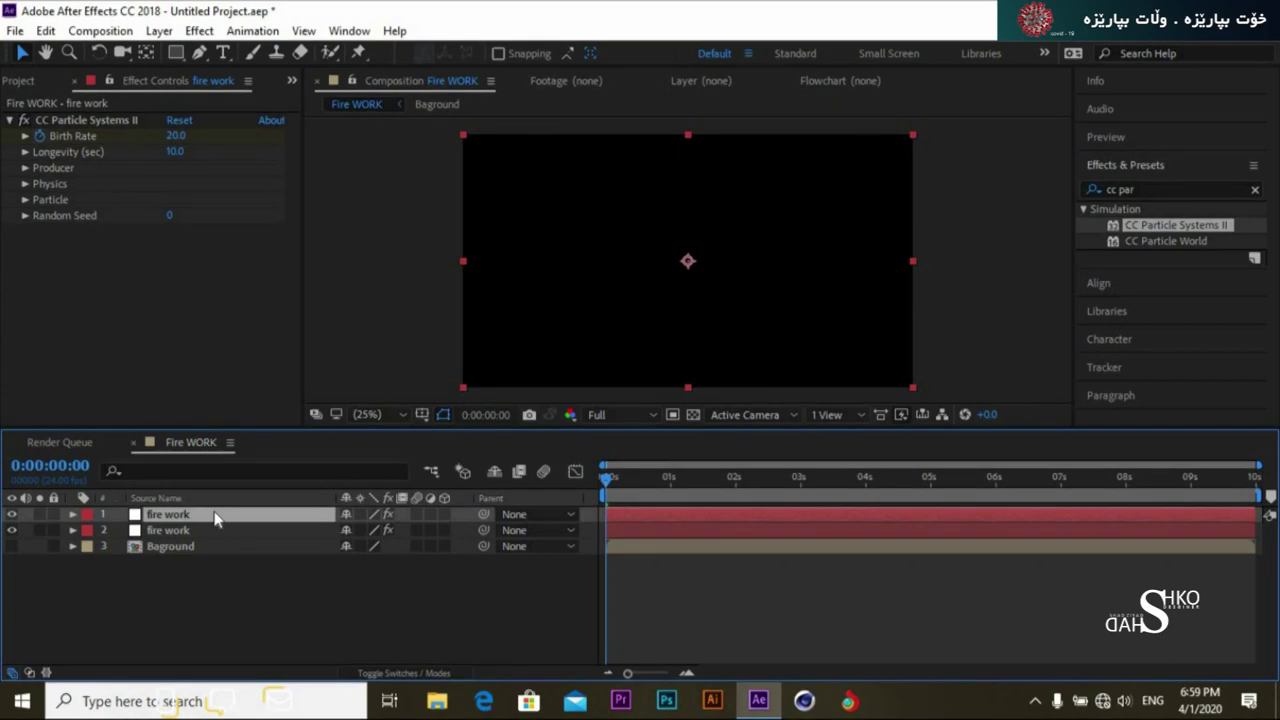
key("Return")
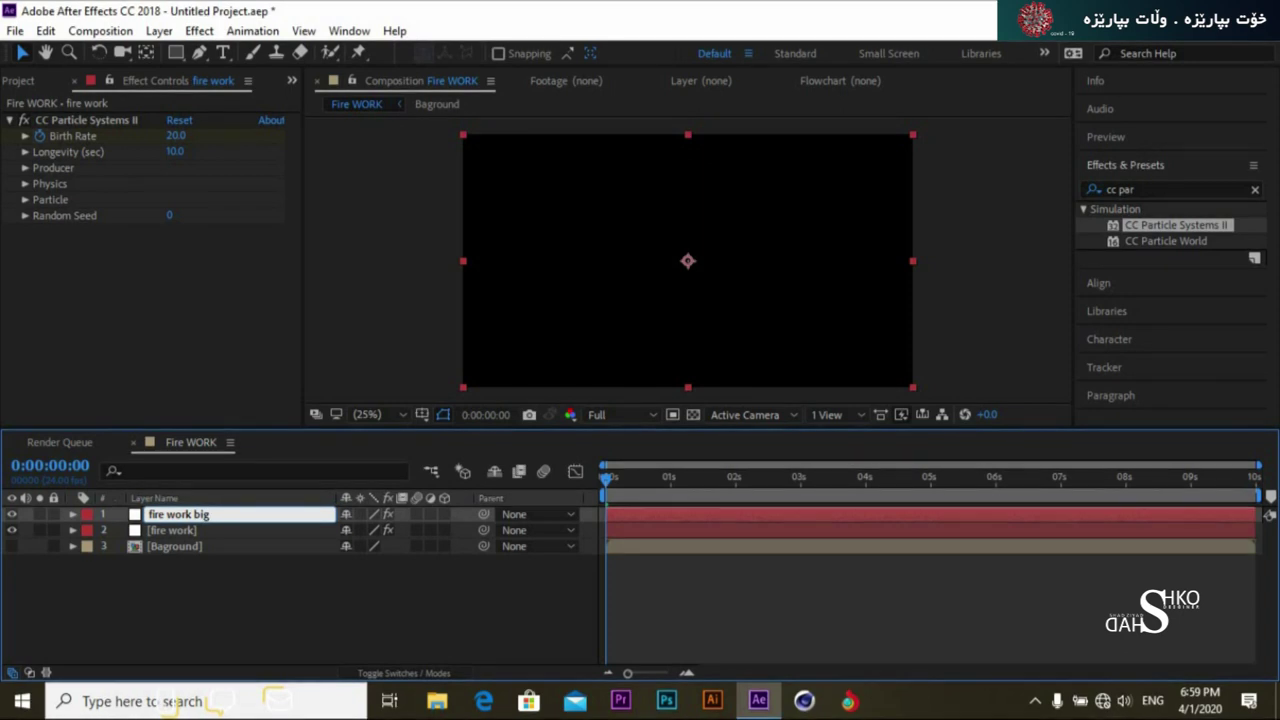
key("Return")
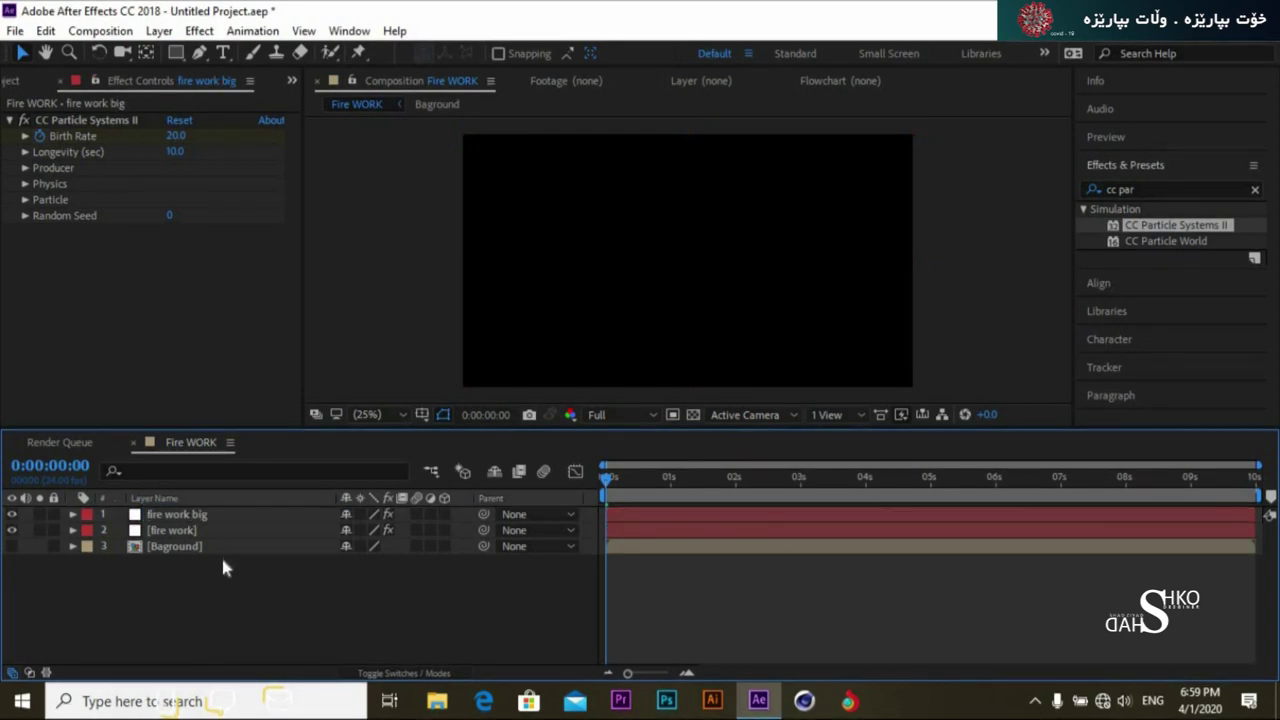
Change the Particle Type of the fire work big layer's particle system to Star, viewing the burst at 0:00:00:12
left_click(205, 533)
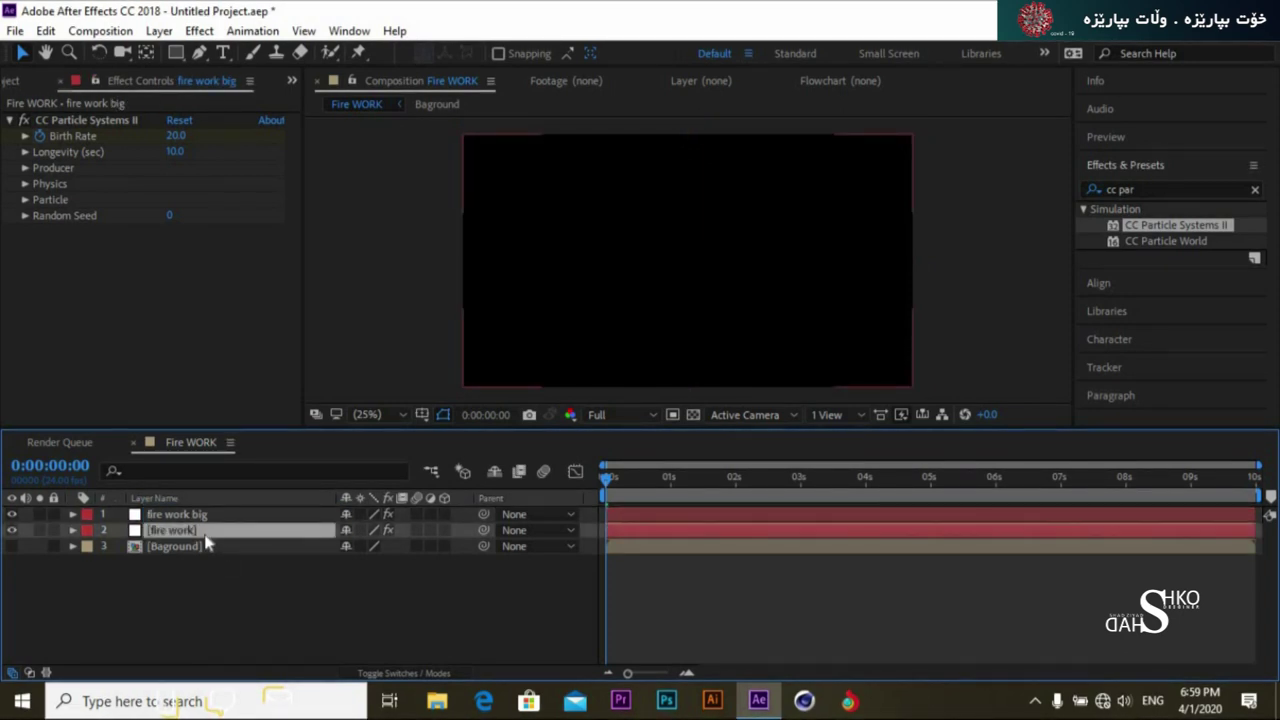
left_click(204, 515)
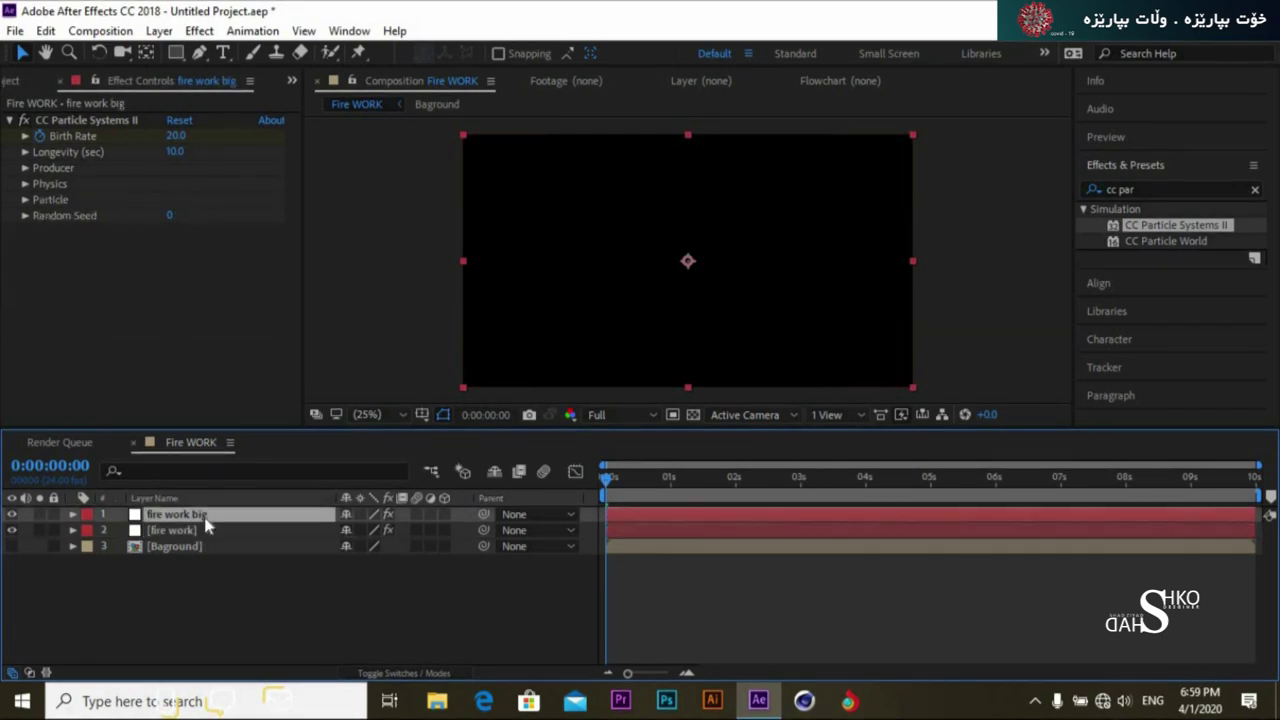
left_click_drag(600, 476, 645, 488)
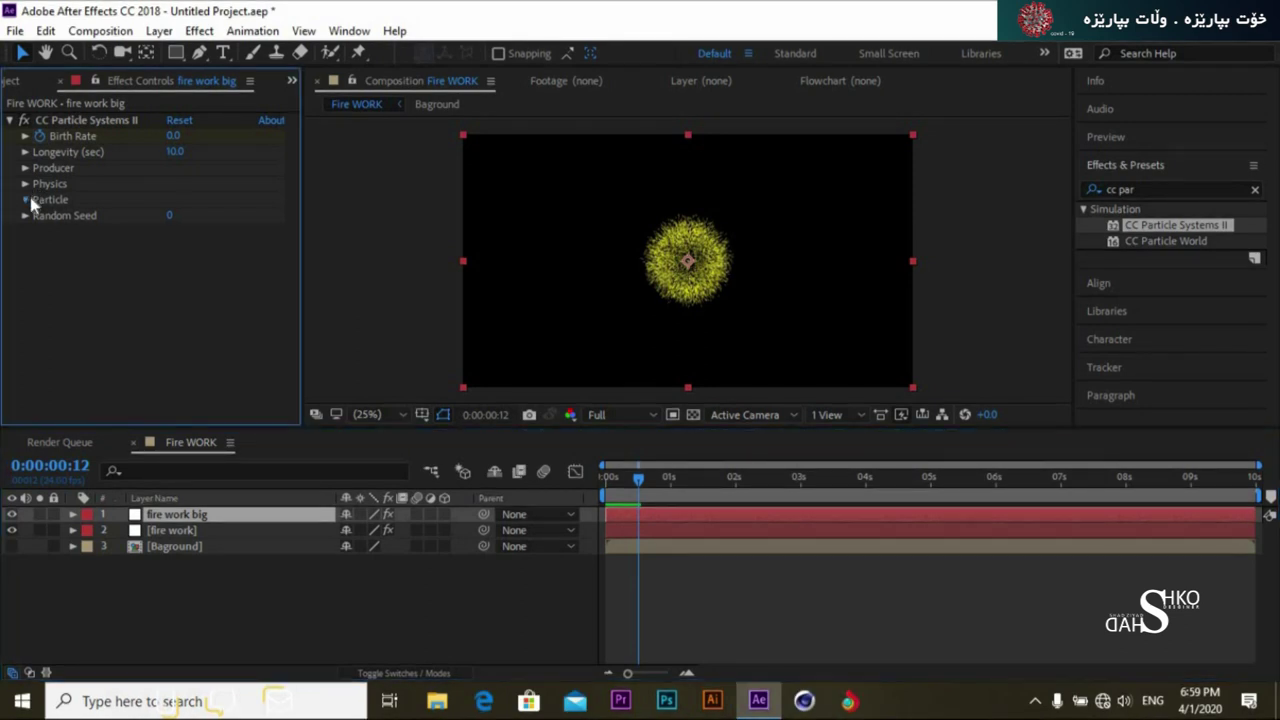
left_click(28, 199)
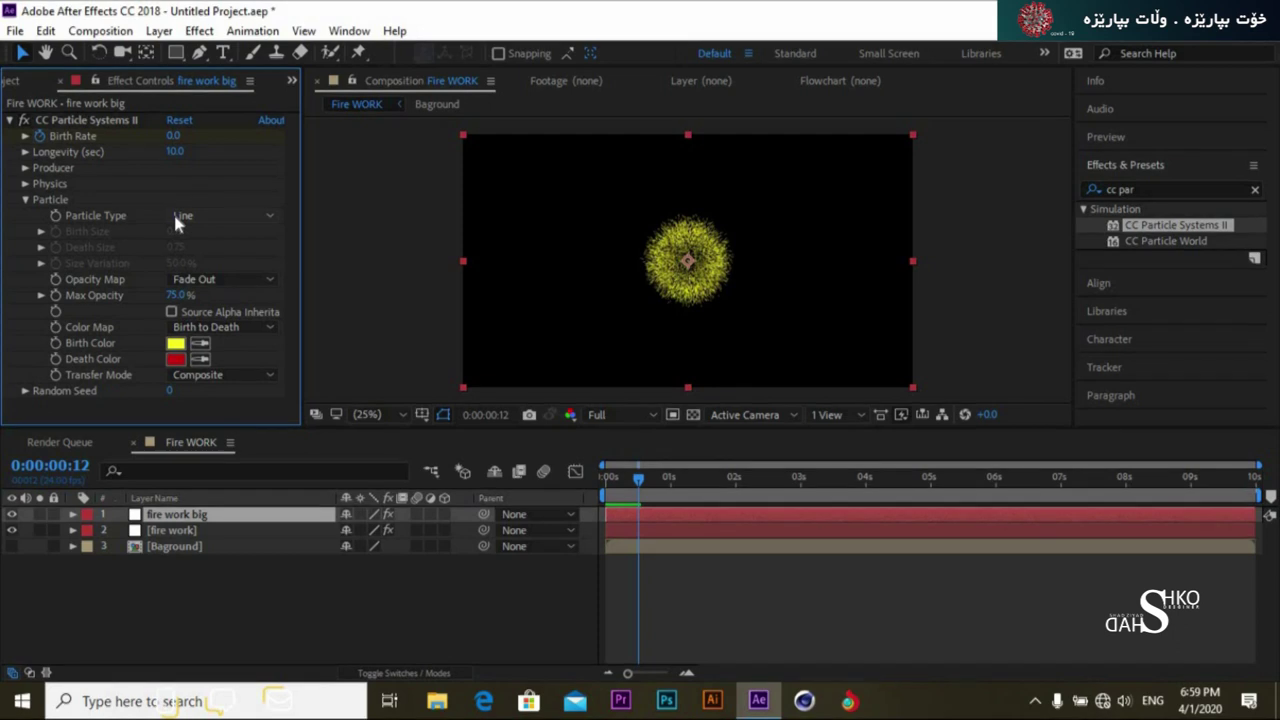
left_click(176, 218)
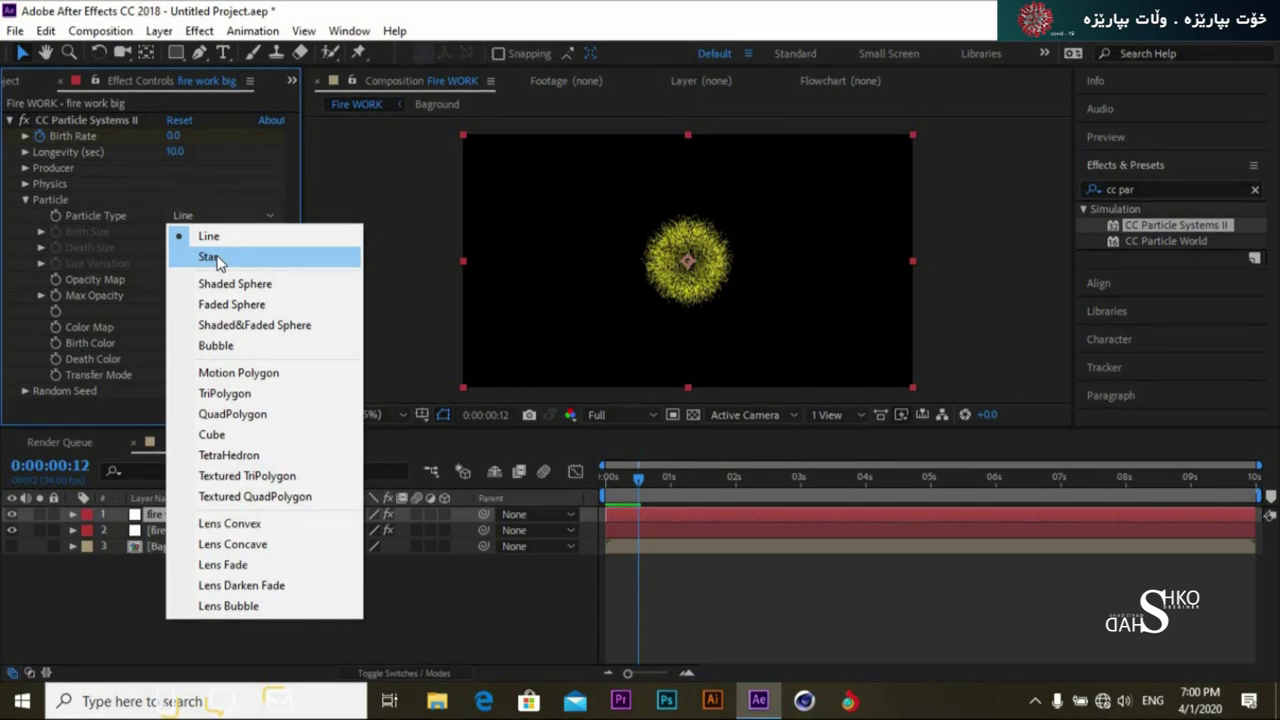
left_click(210, 257)
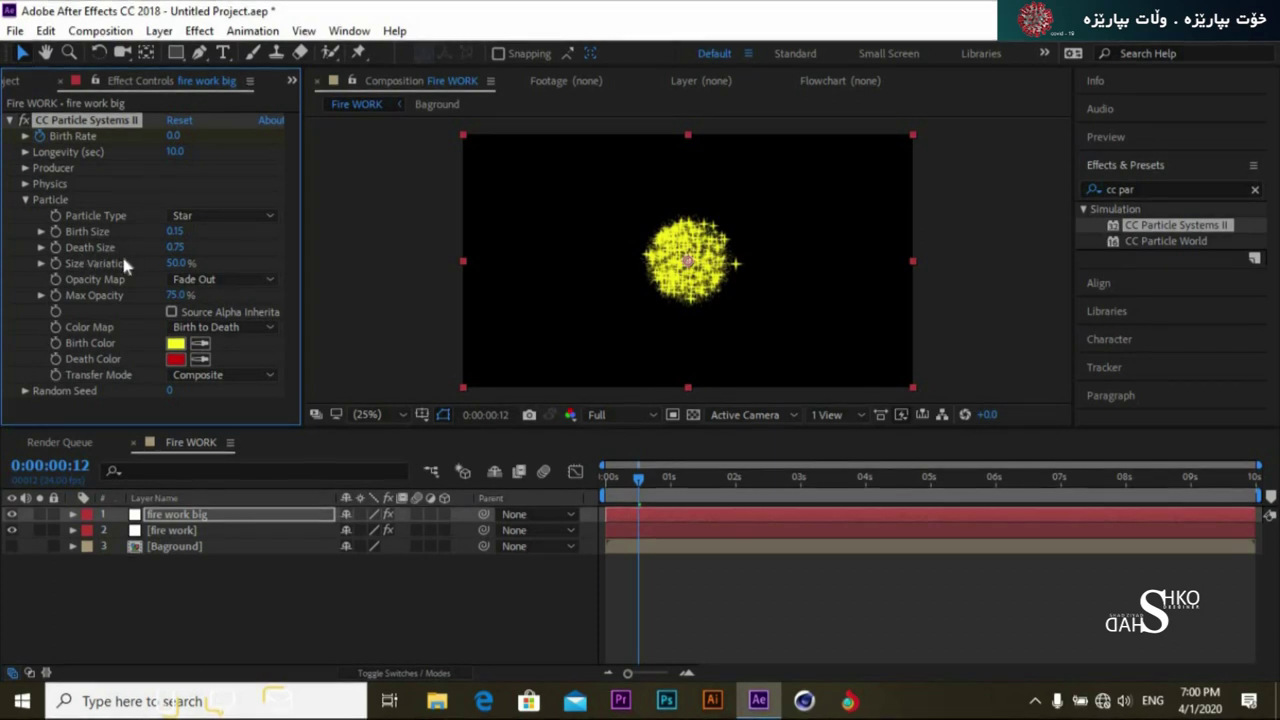
Try a Birth Size of 0.5 for the star particles on the fire work big layer
left_click(172, 231)
type("0.5")
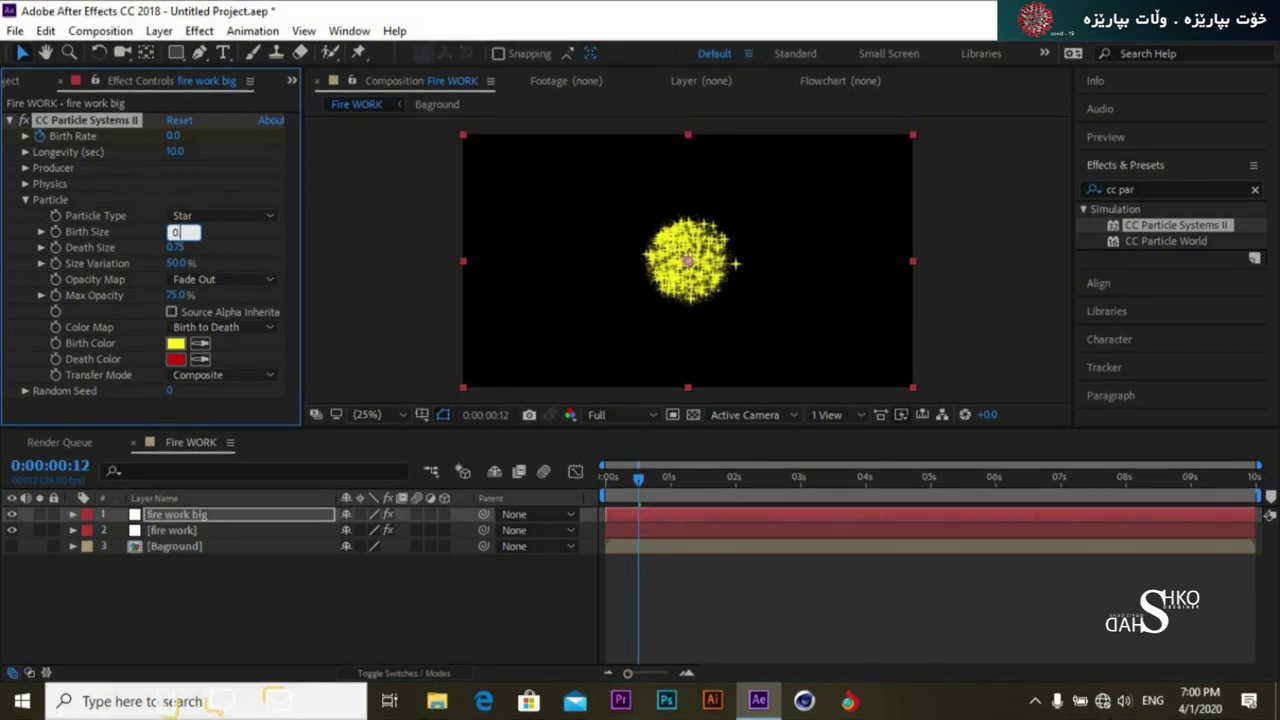
left_click(330, 225)
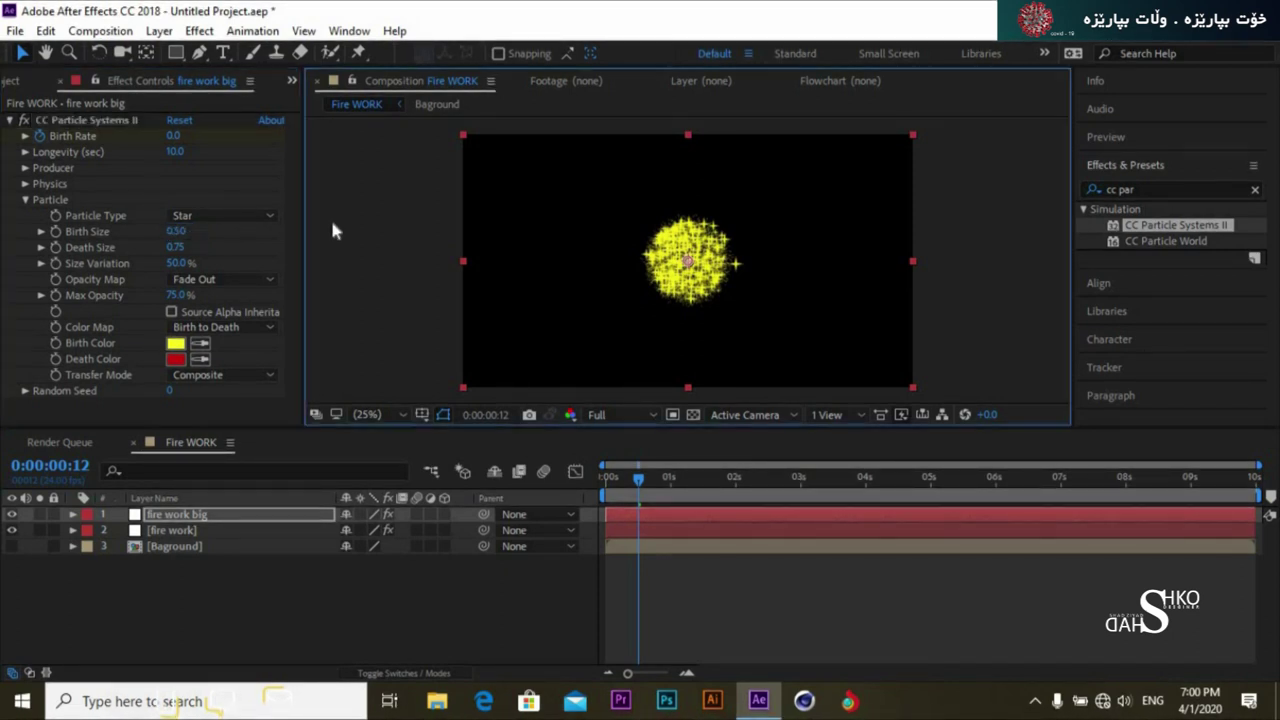
Set the star particles' Birth Size to 0.05 and Death Size to 0.01
left_click(176, 231)
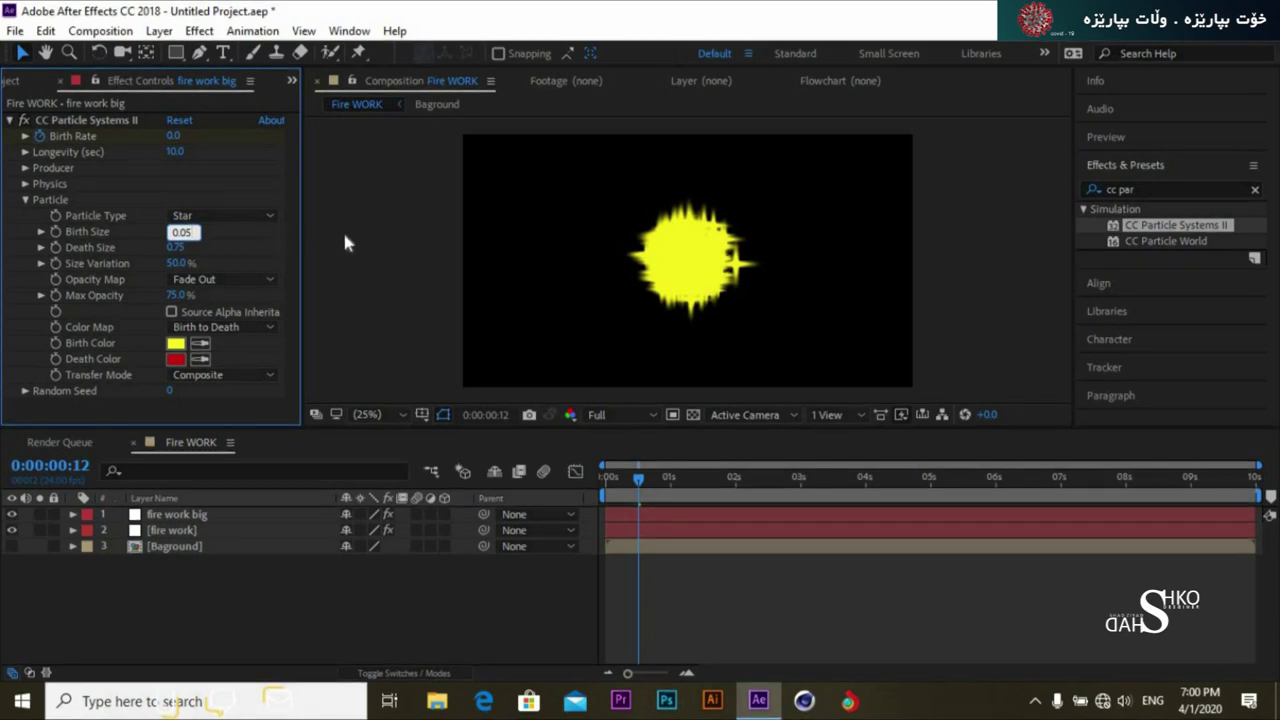
type("0.05")
left_click(345, 237)
left_click(177, 248)
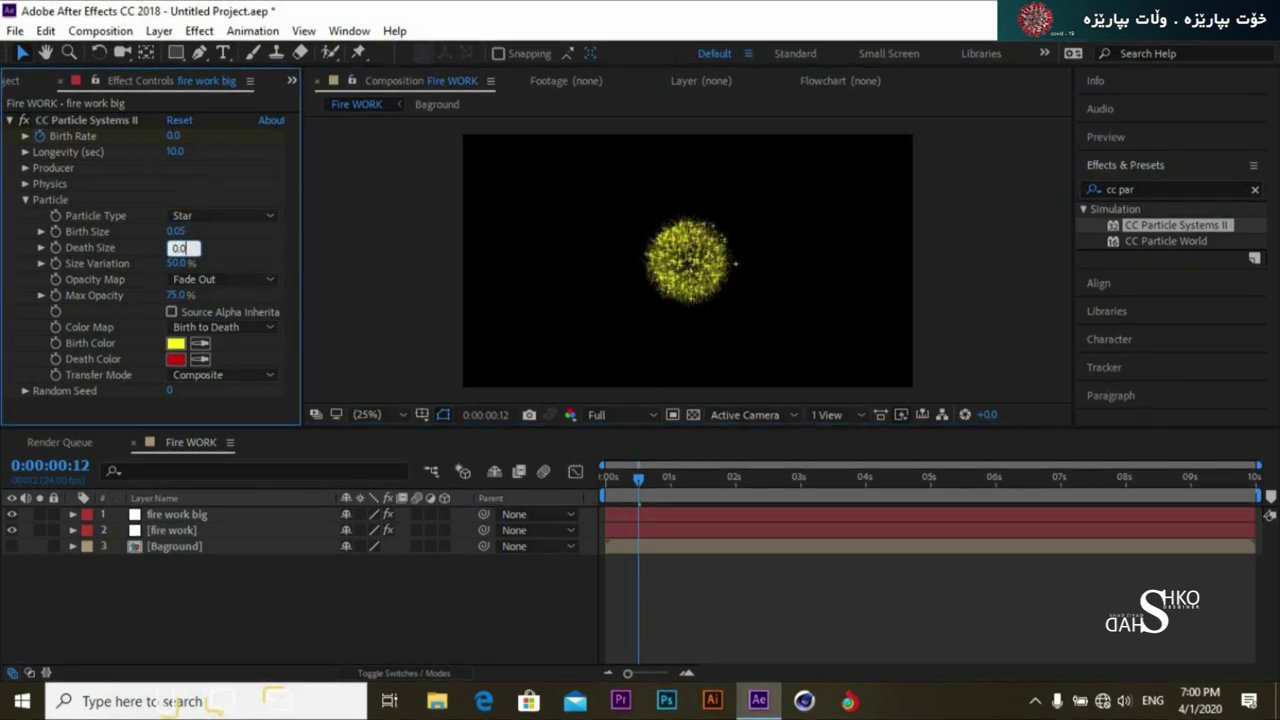
left_click(362, 216)
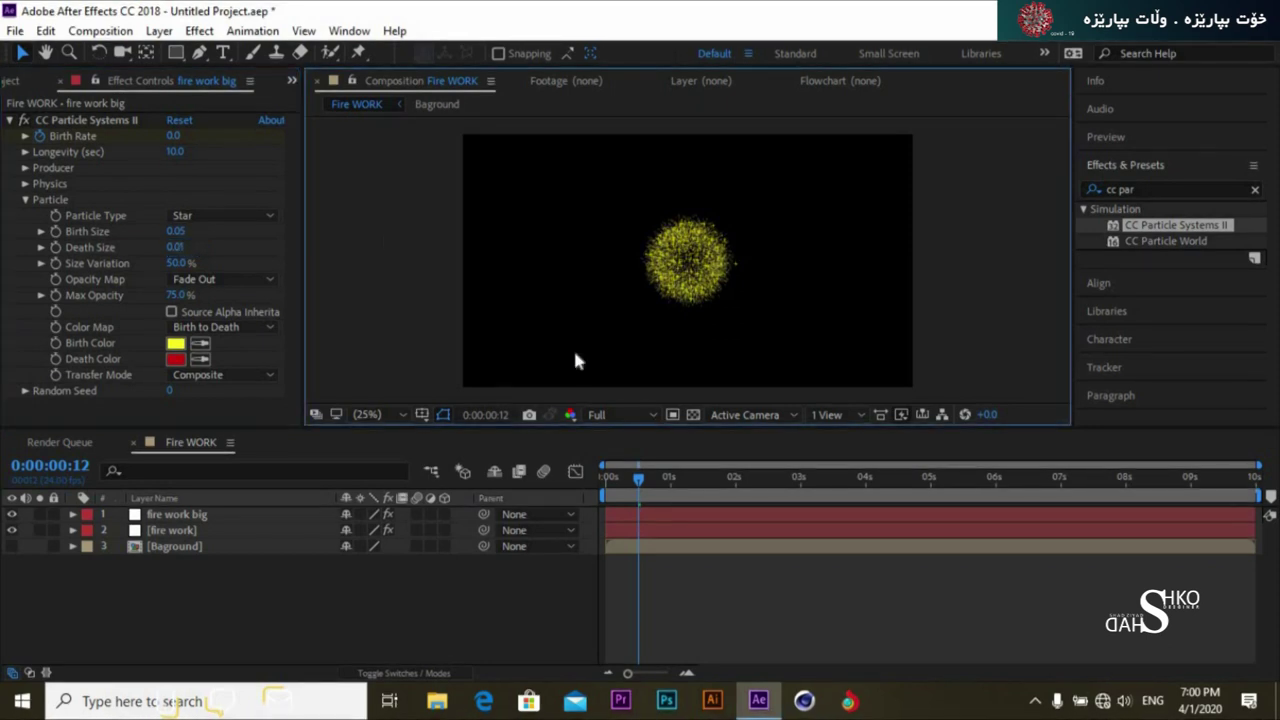
Play and scrub the combined line and star bursts to examine how they spread, returning to the first frame
left_click_drag(636, 479, 576, 474)
key("space")
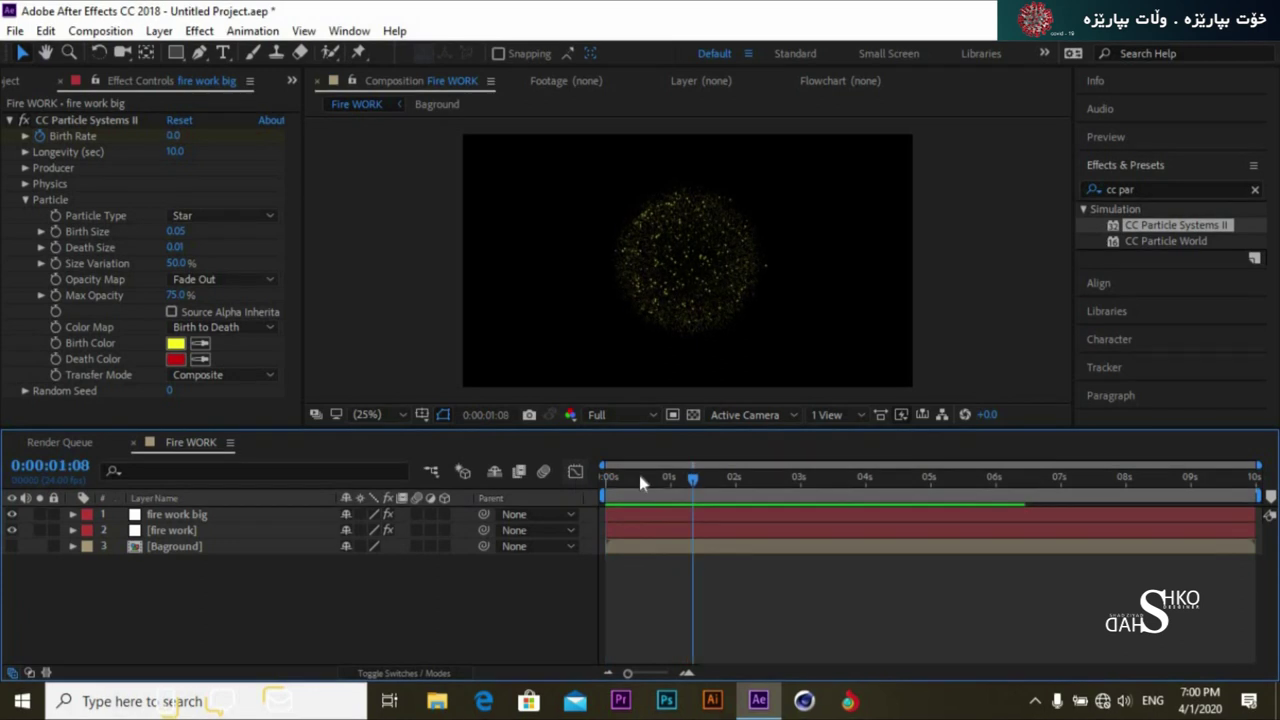
left_click_drag(695, 480, 579, 478)
key("space")
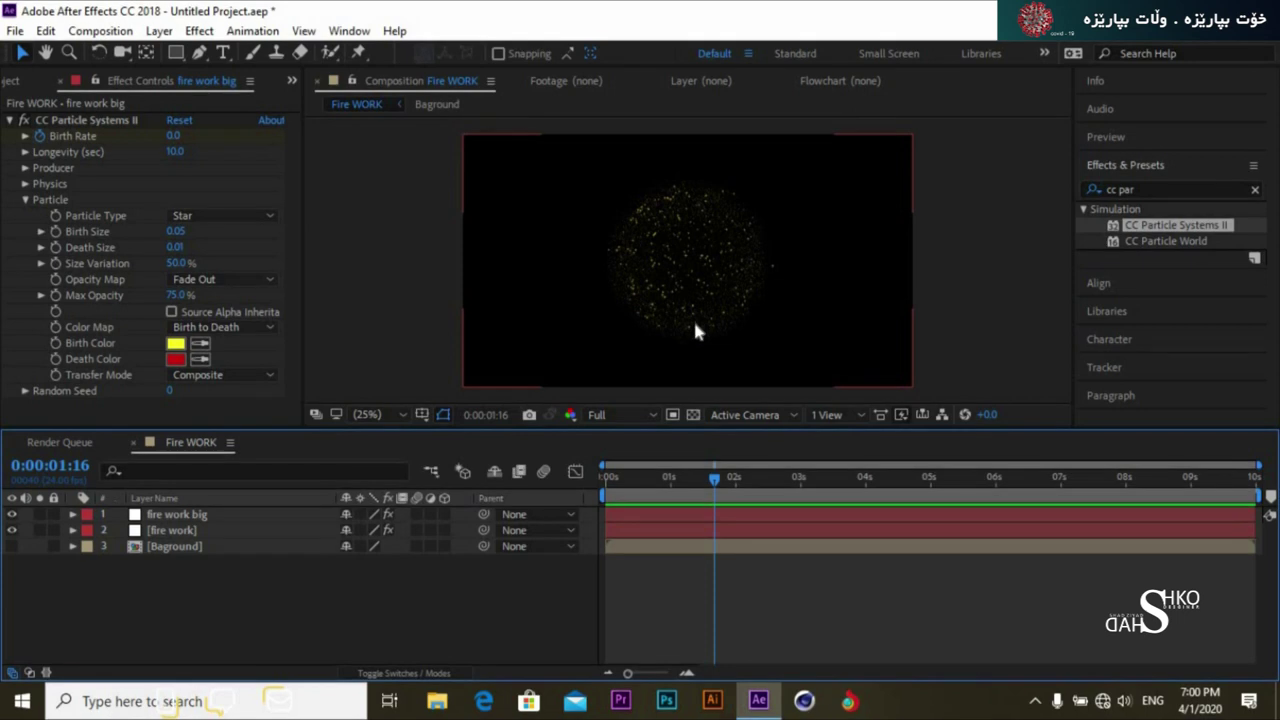
left_click_drag(705, 477, 617, 494)
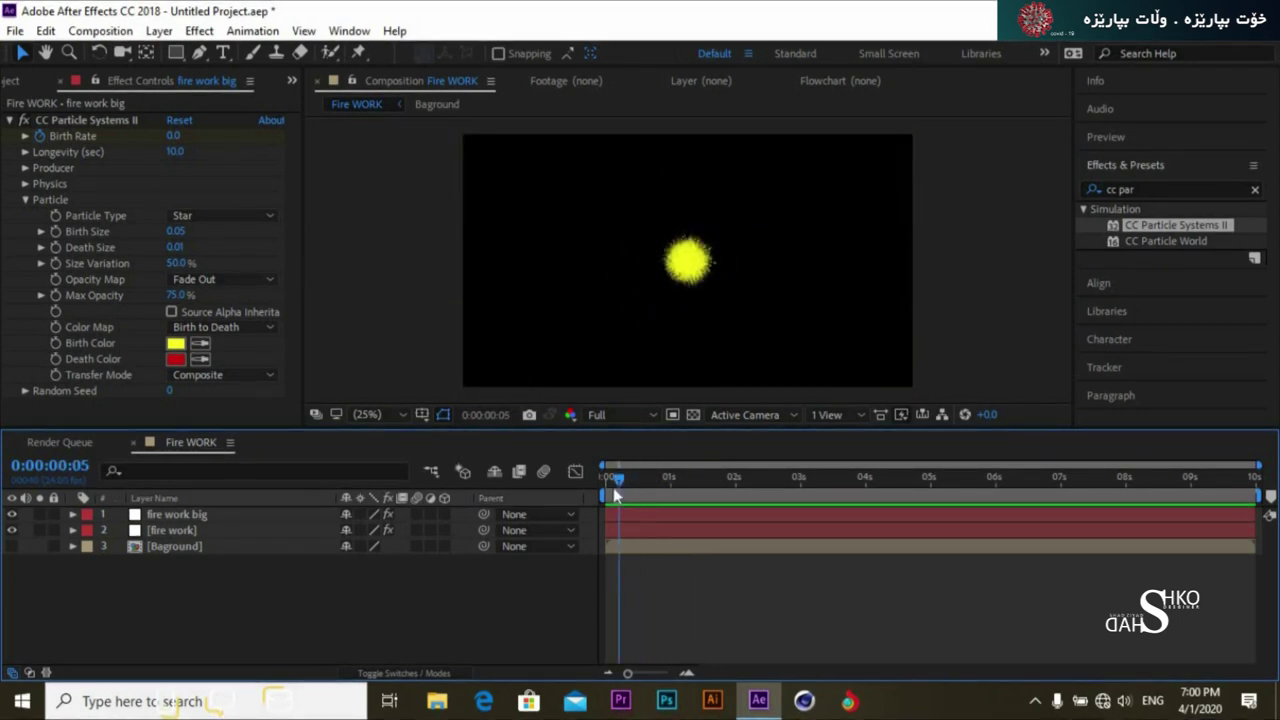
key("space")
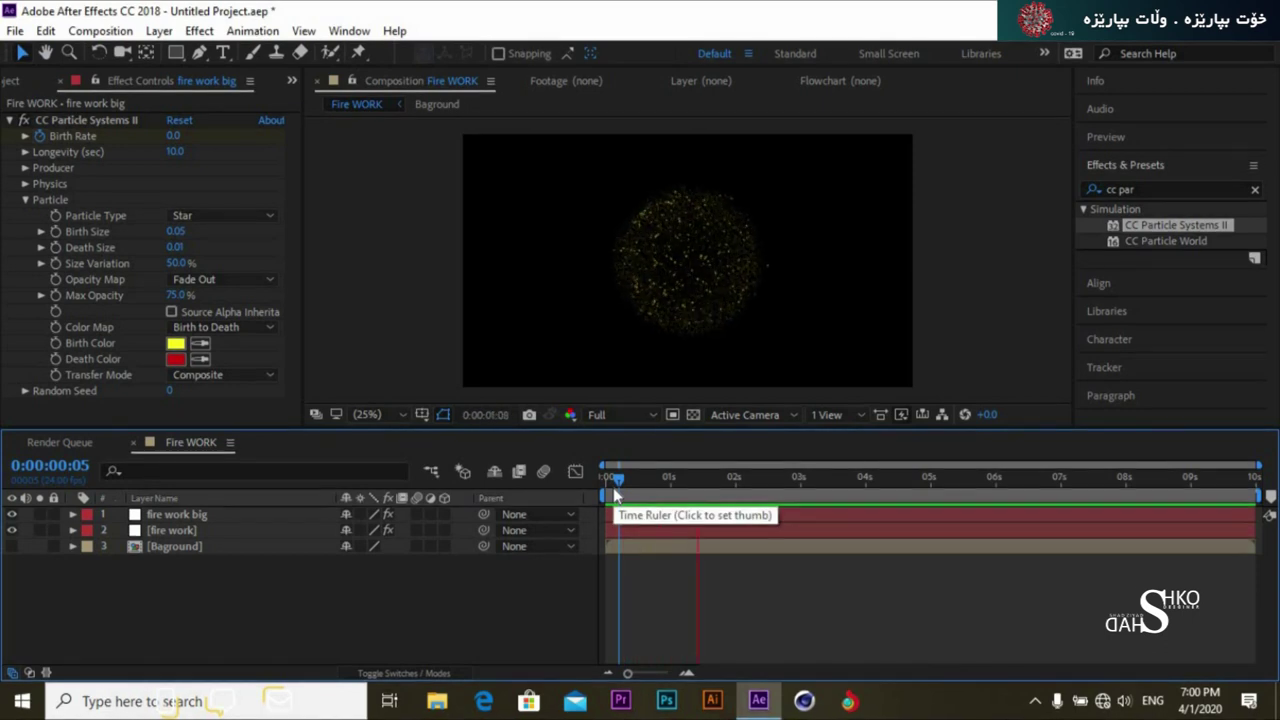
key("space")
left_click_drag(757, 490, 595, 506)
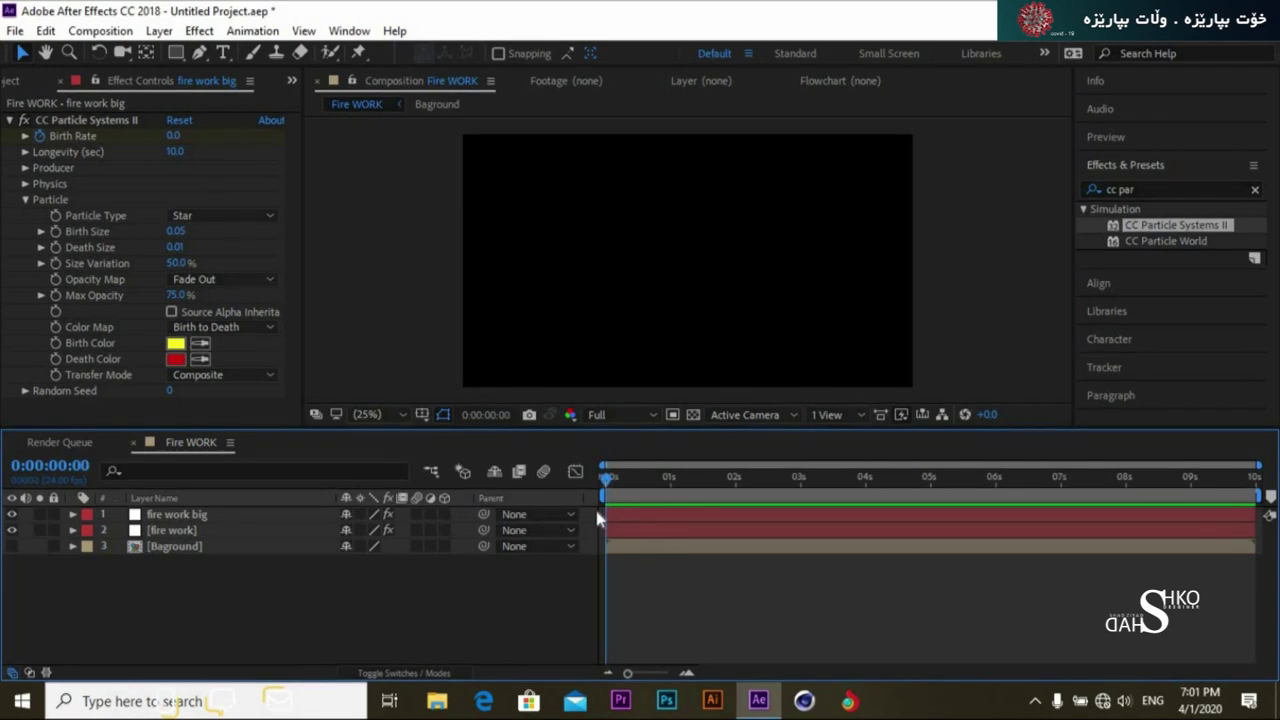
Pre-compose the fire work big and fire work layers together into a new composition named Fire Work
left_click(213, 512)
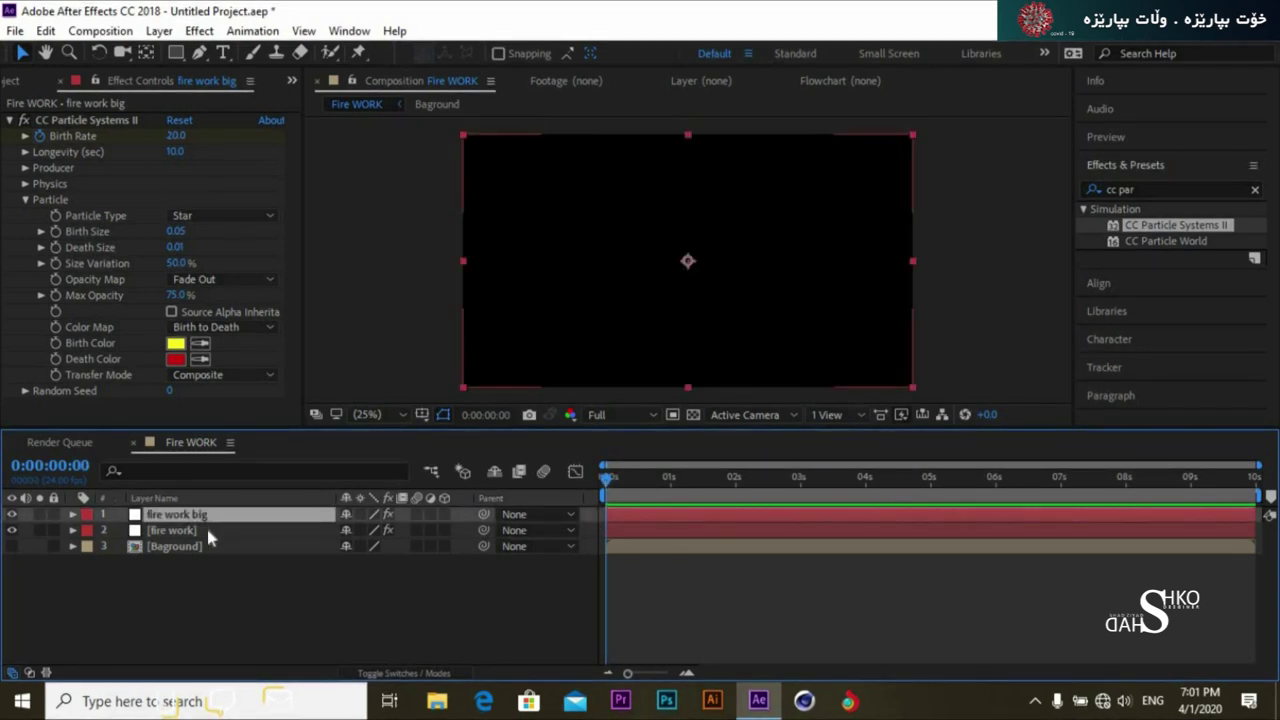
left_click(208, 531, "shift")
right_click(207, 529)
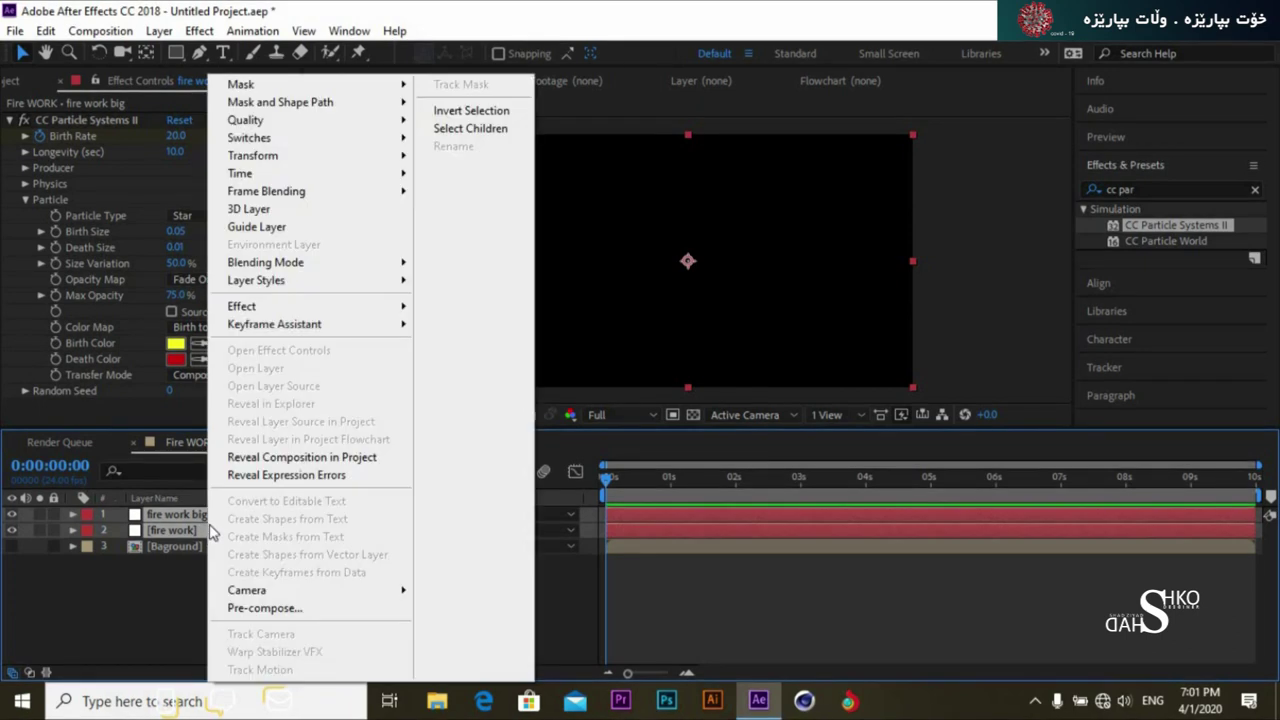
left_click(232, 608)
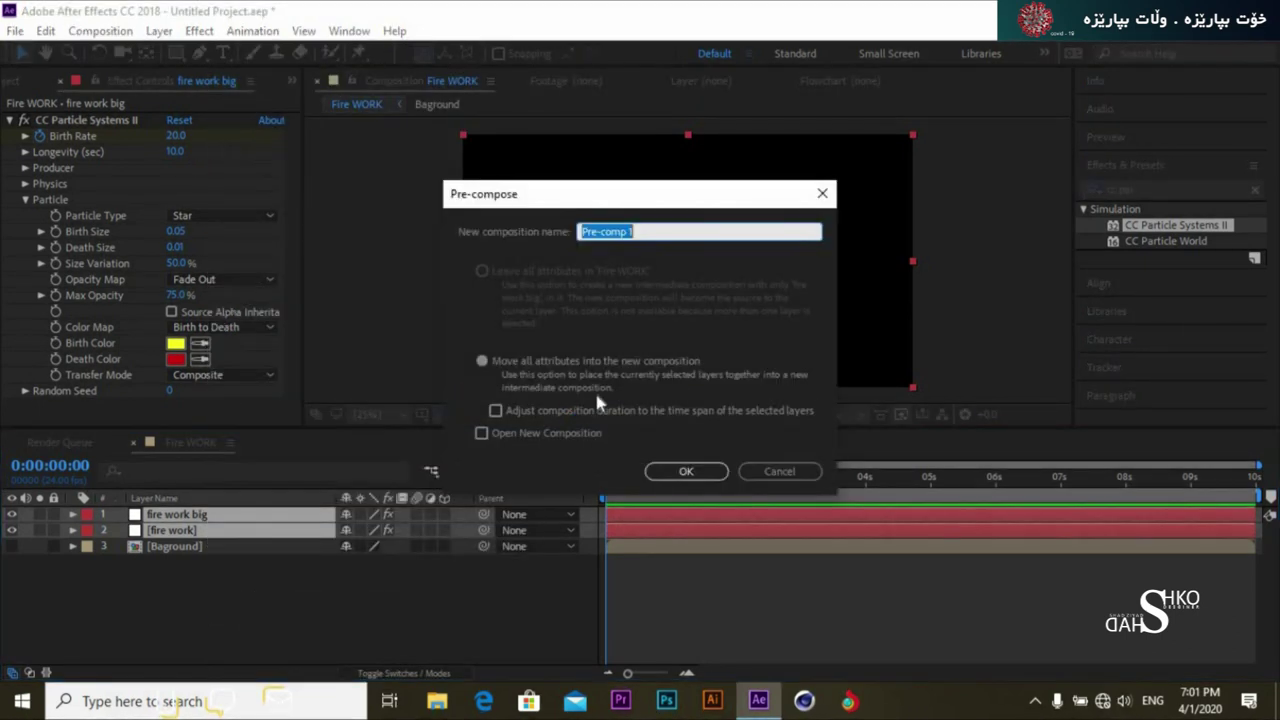
type("F")
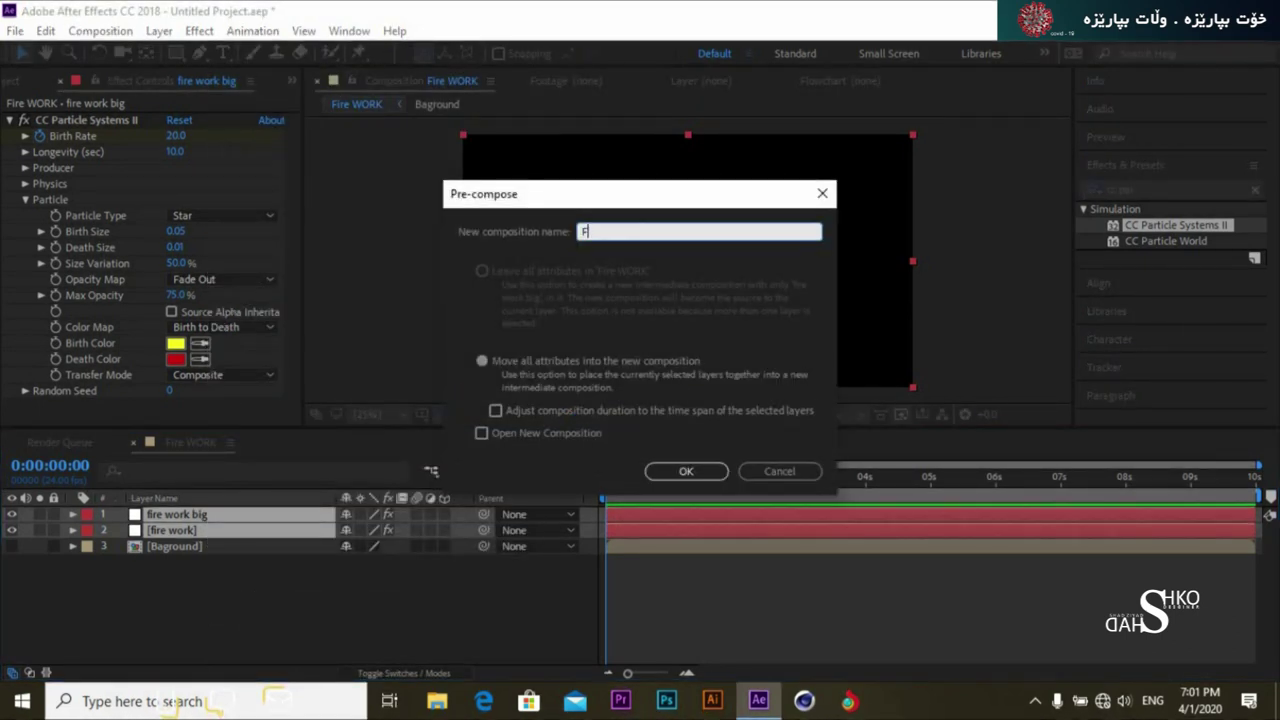
type("re Work")
left_click(680, 471)
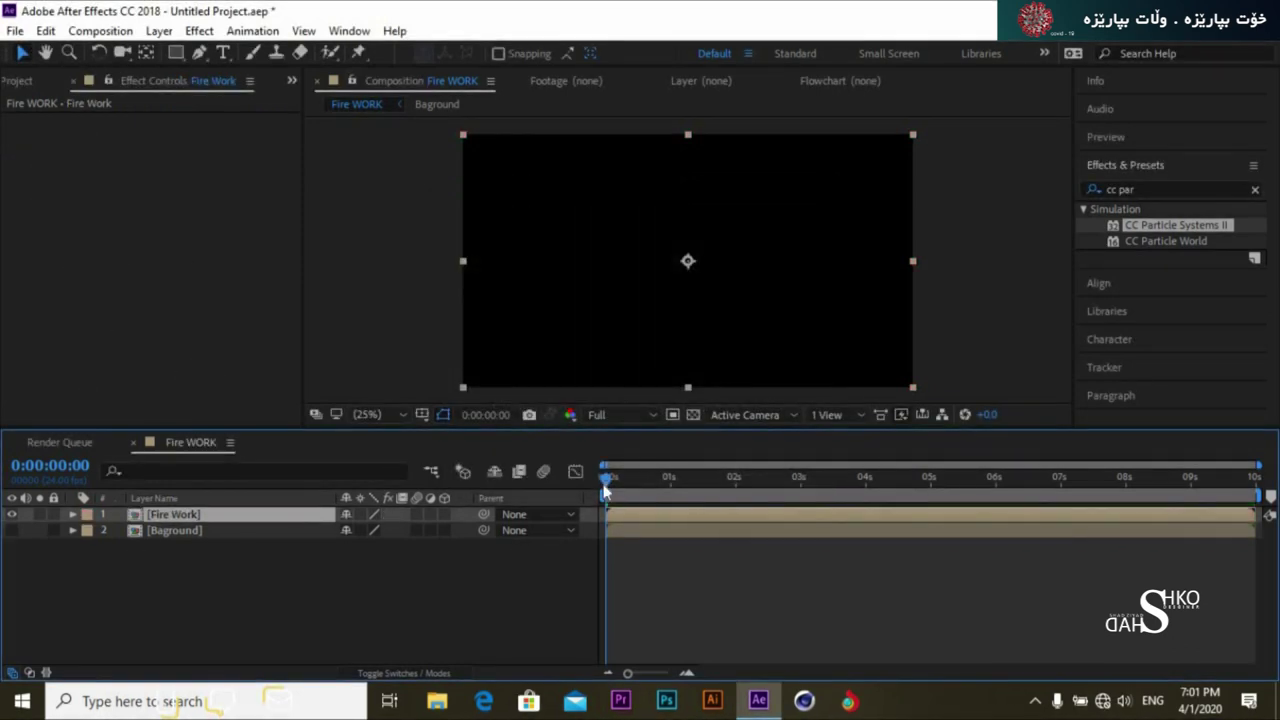
Preview the pre-composed Fire Work burst from the start of the timeline
key("space")
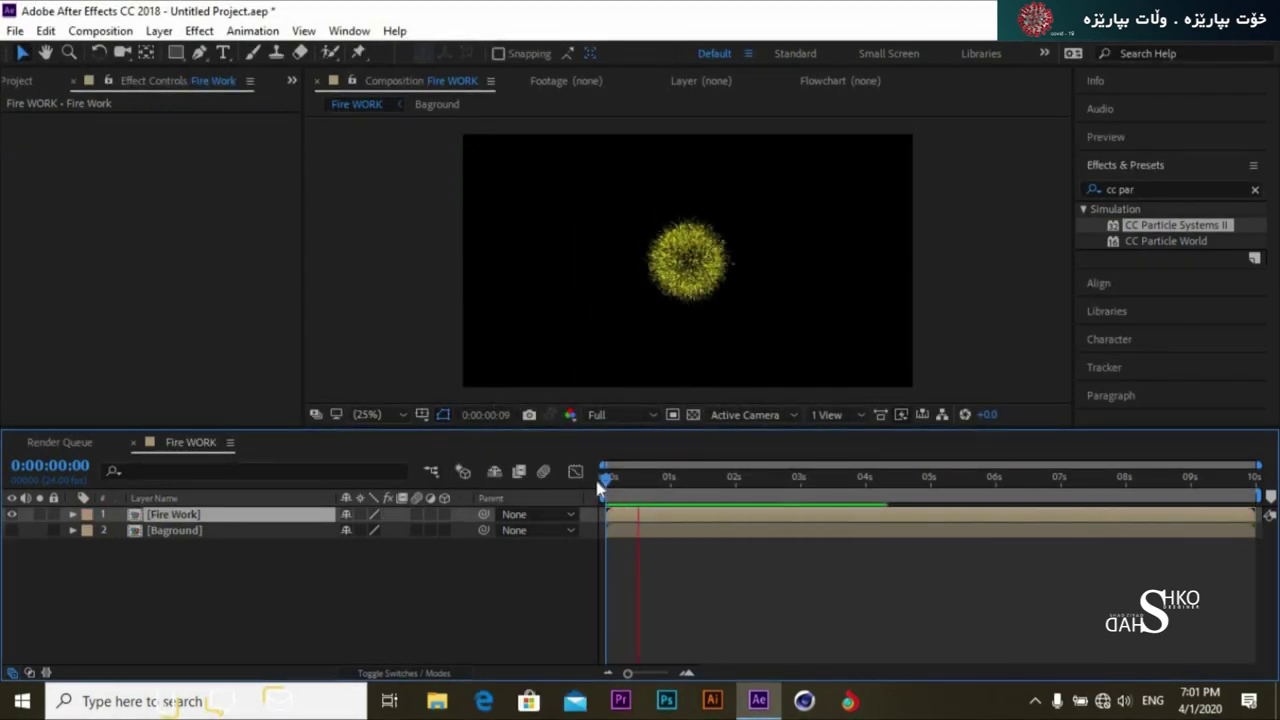
left_click(610, 480)
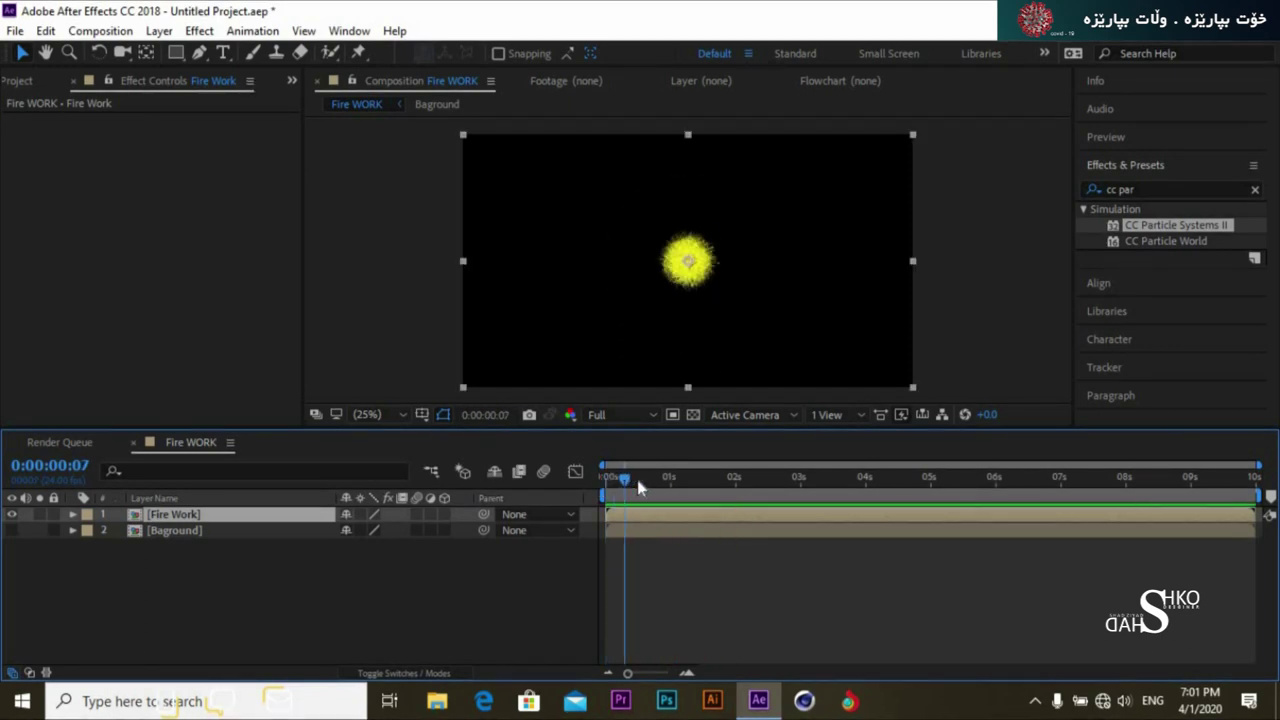
key("space")
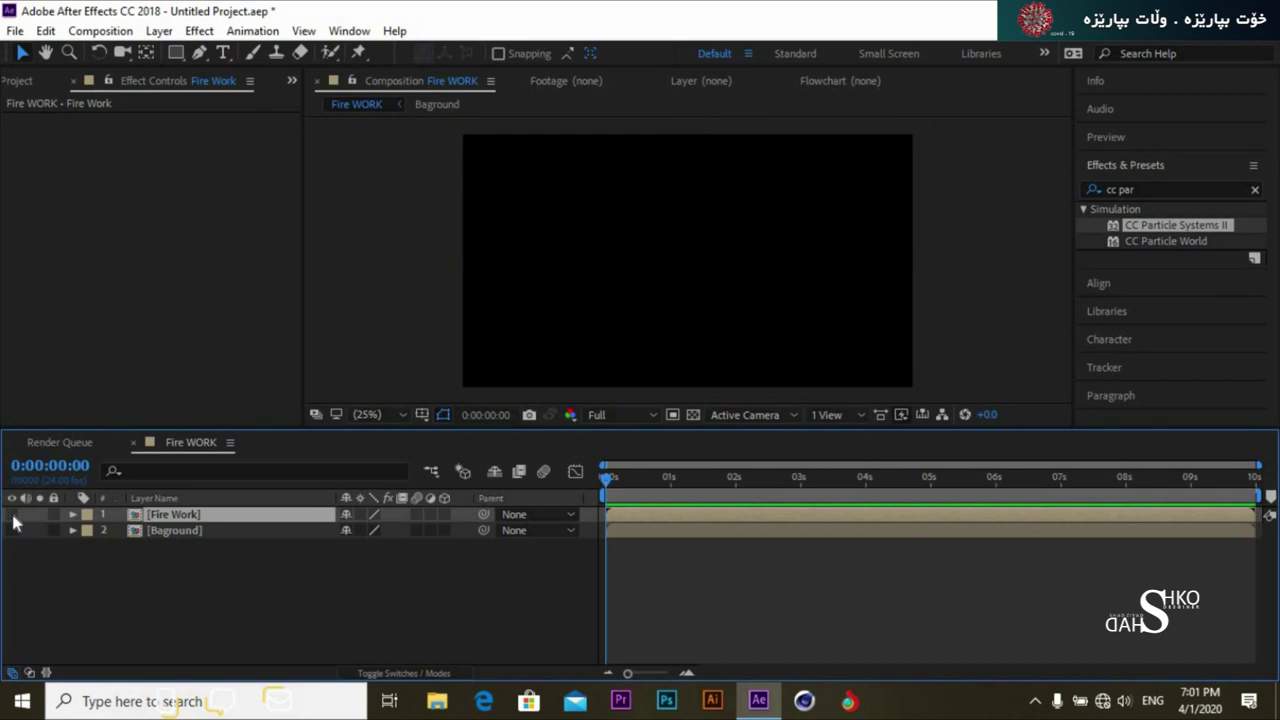
Create a white 1920 x 1080 px solid layer named Reveal in the Fire WORK composition
right_click(206, 576)
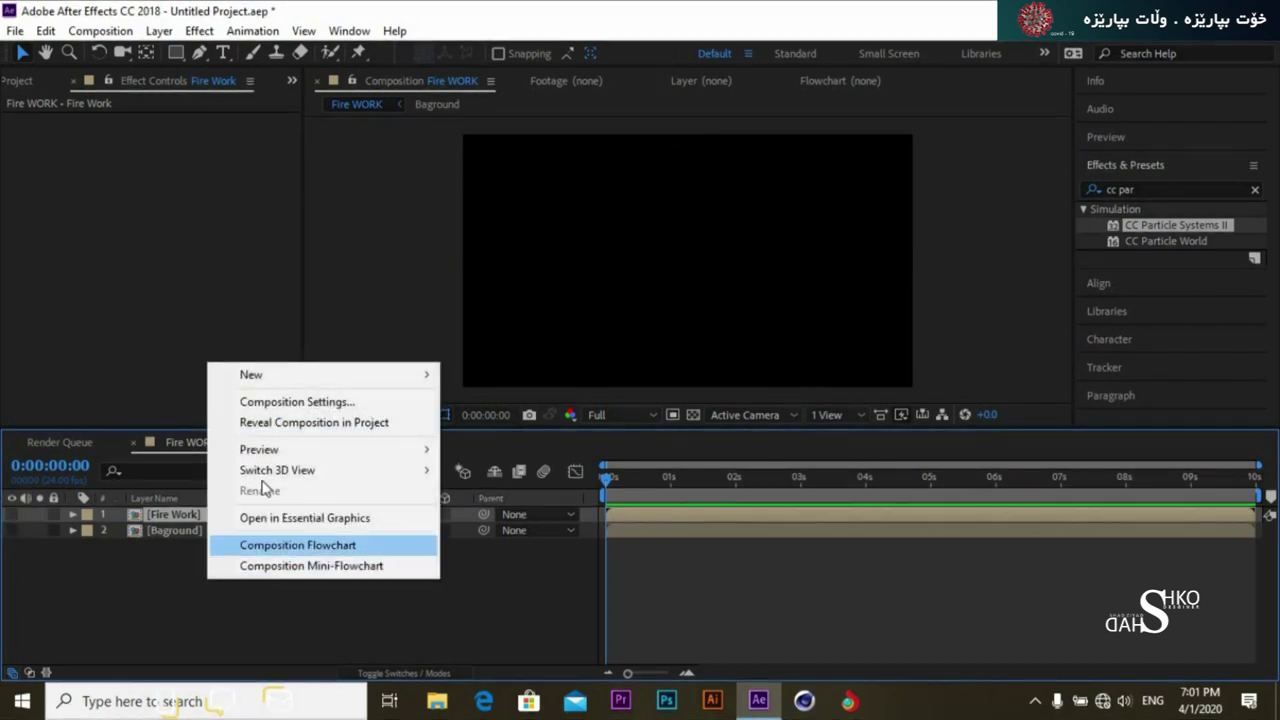
mouse_move(420, 374)
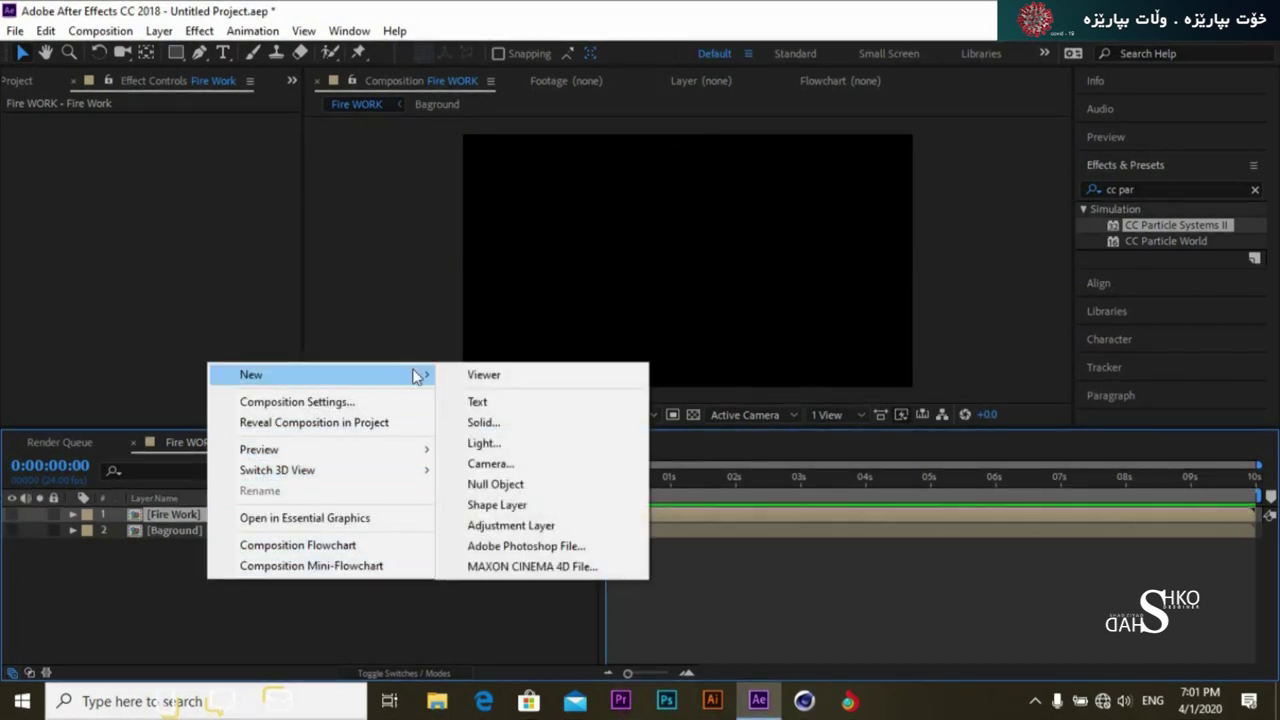
left_click(569, 426)
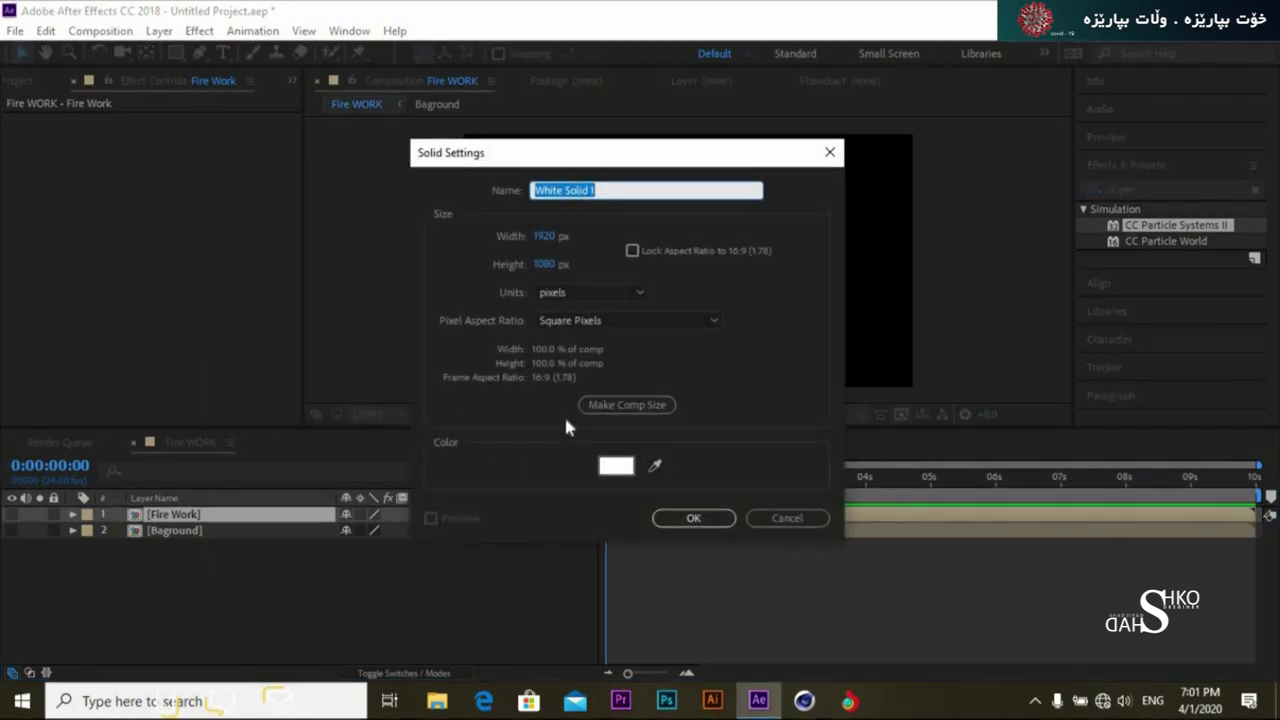
type("R")
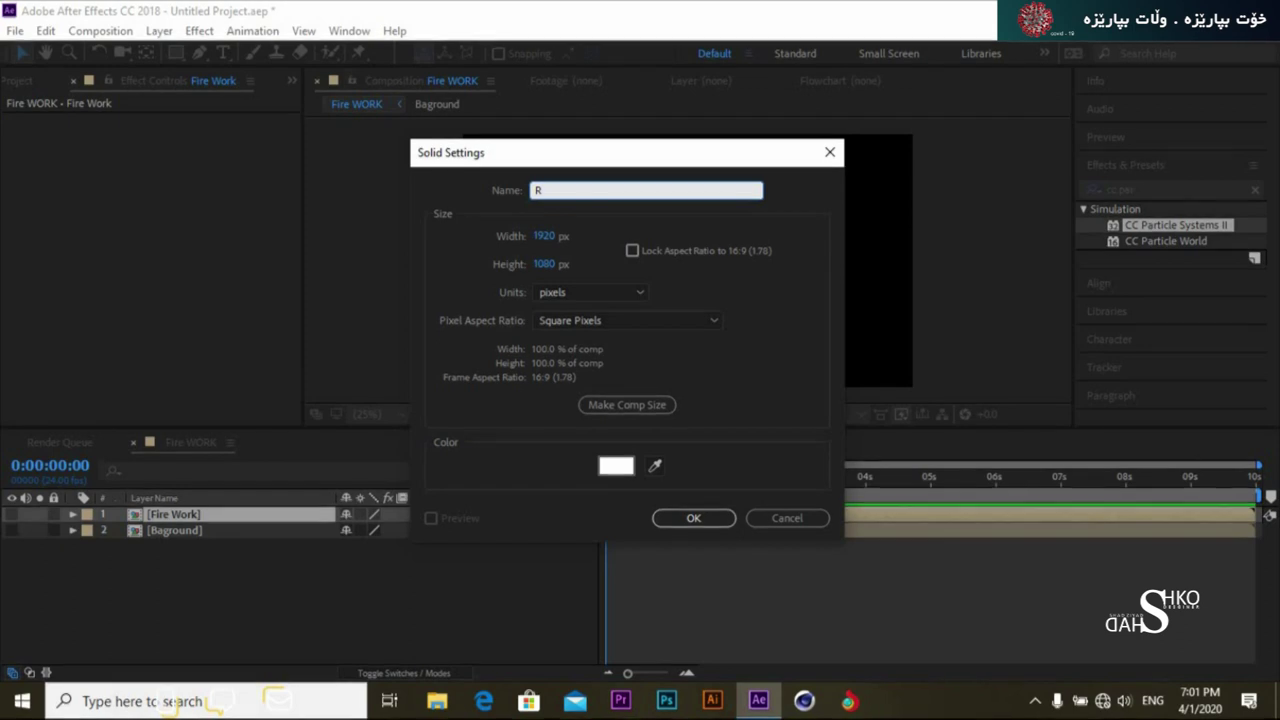
type("eveal")
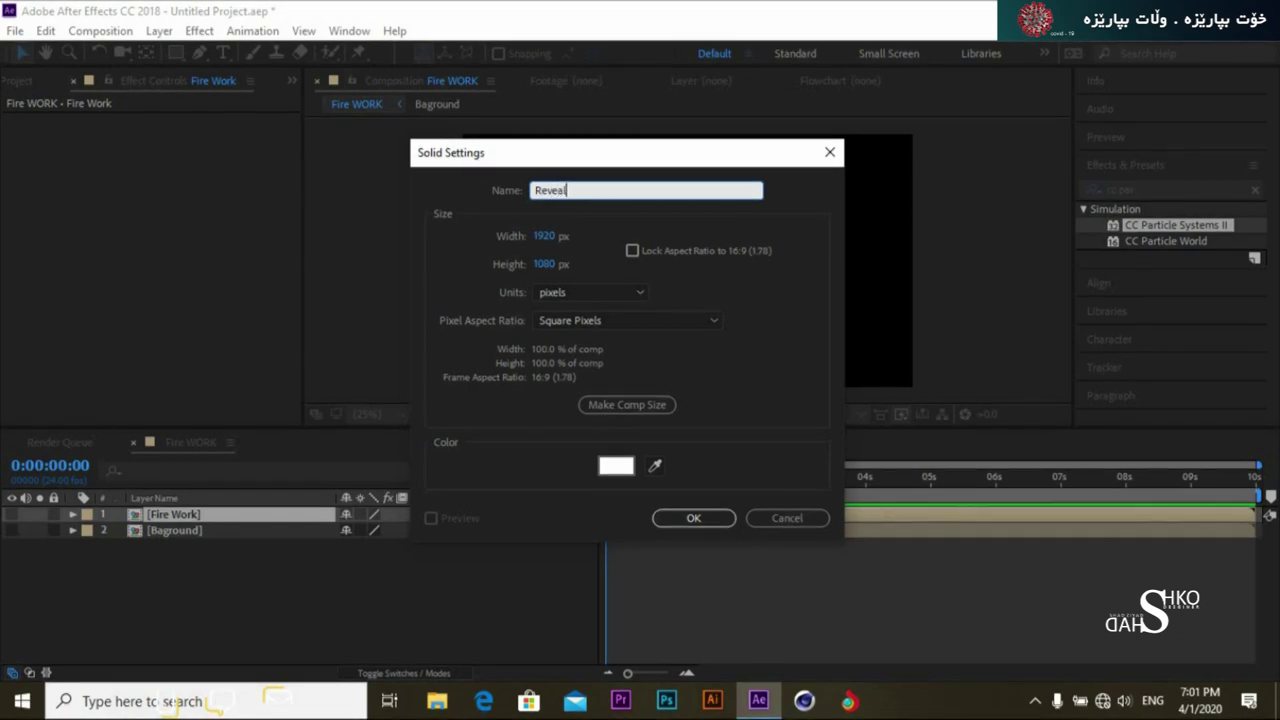
left_click(680, 519)
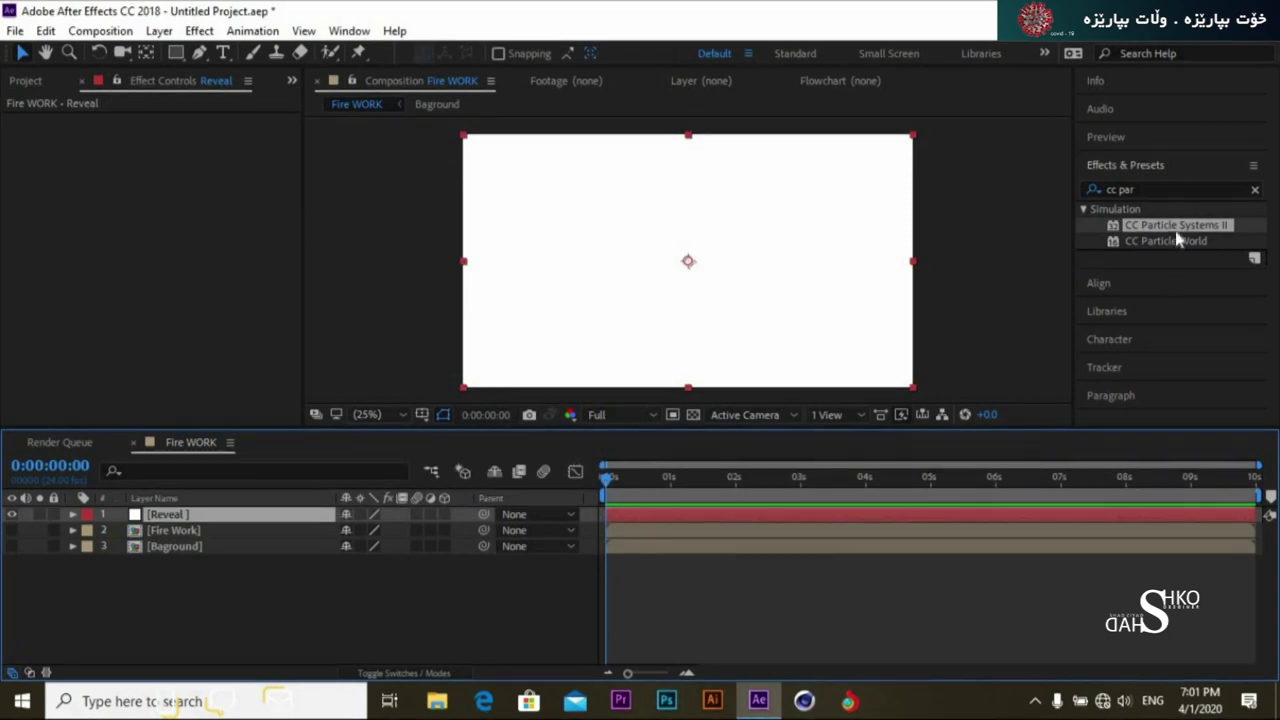
Apply CC Particle Systems II to the Reveal layer and set its Particle Type to Shaded&Faded Sphere
left_click_drag(1178, 228, 253, 530)
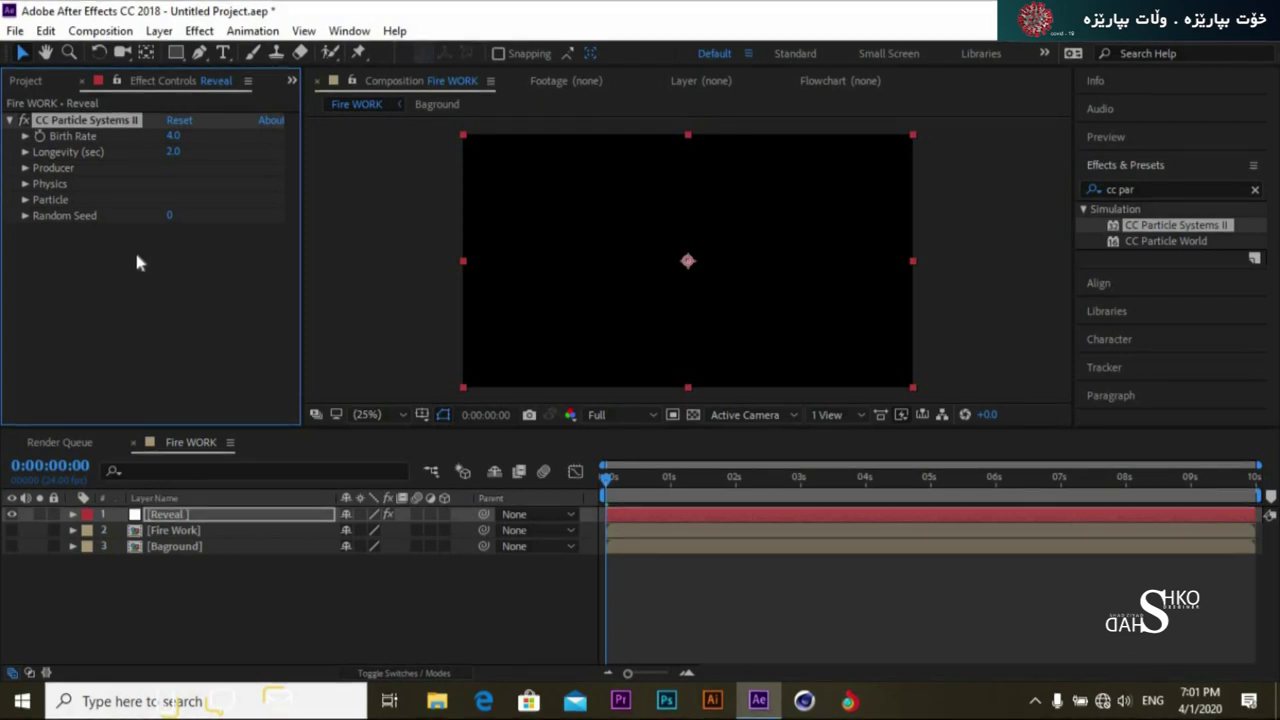
left_click(24, 200)
left_click(200, 214)
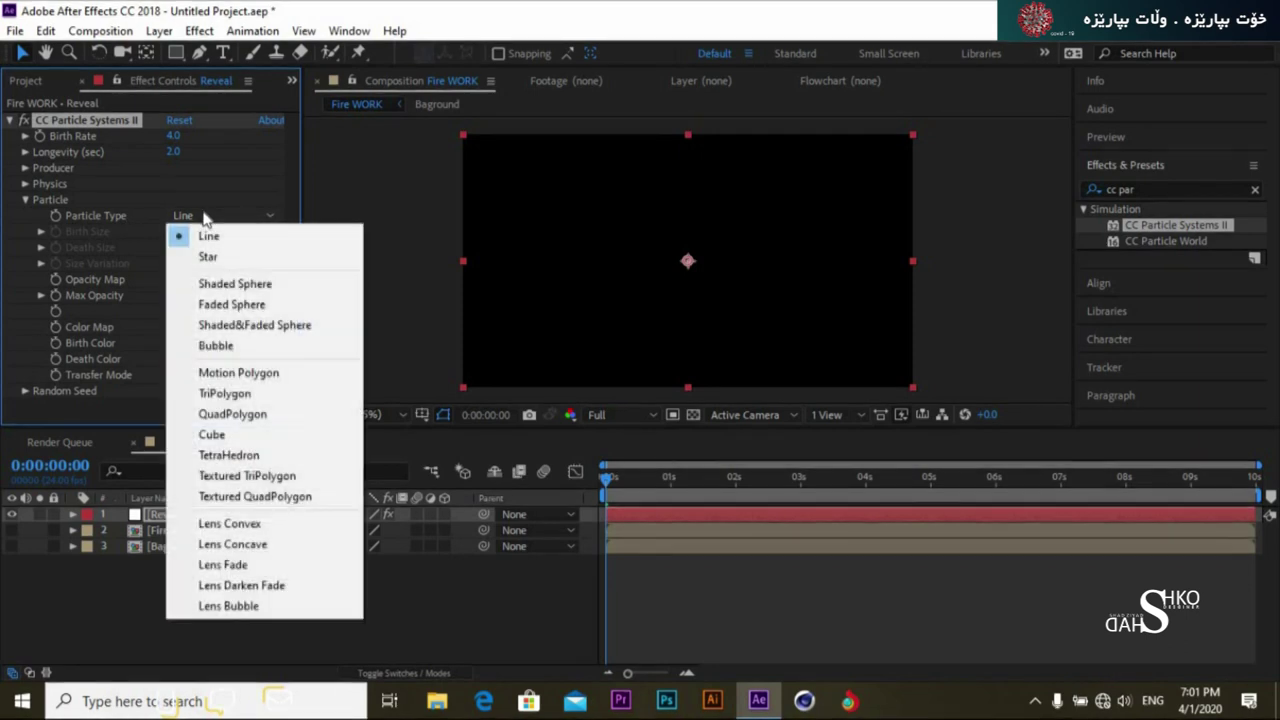
left_click(268, 340)
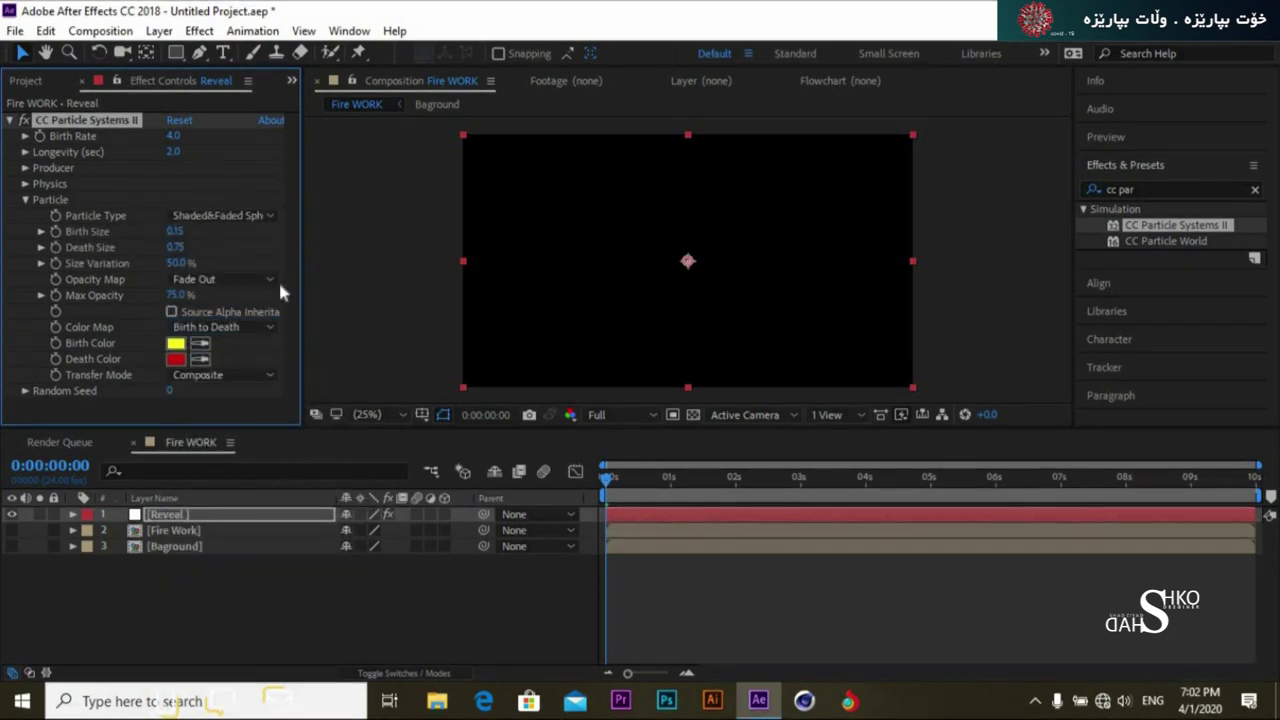
At frame 9, set the Reveal particles' Birth Size to 0.02 and Death Size to 0.01
left_click_drag(612, 483, 636, 487)
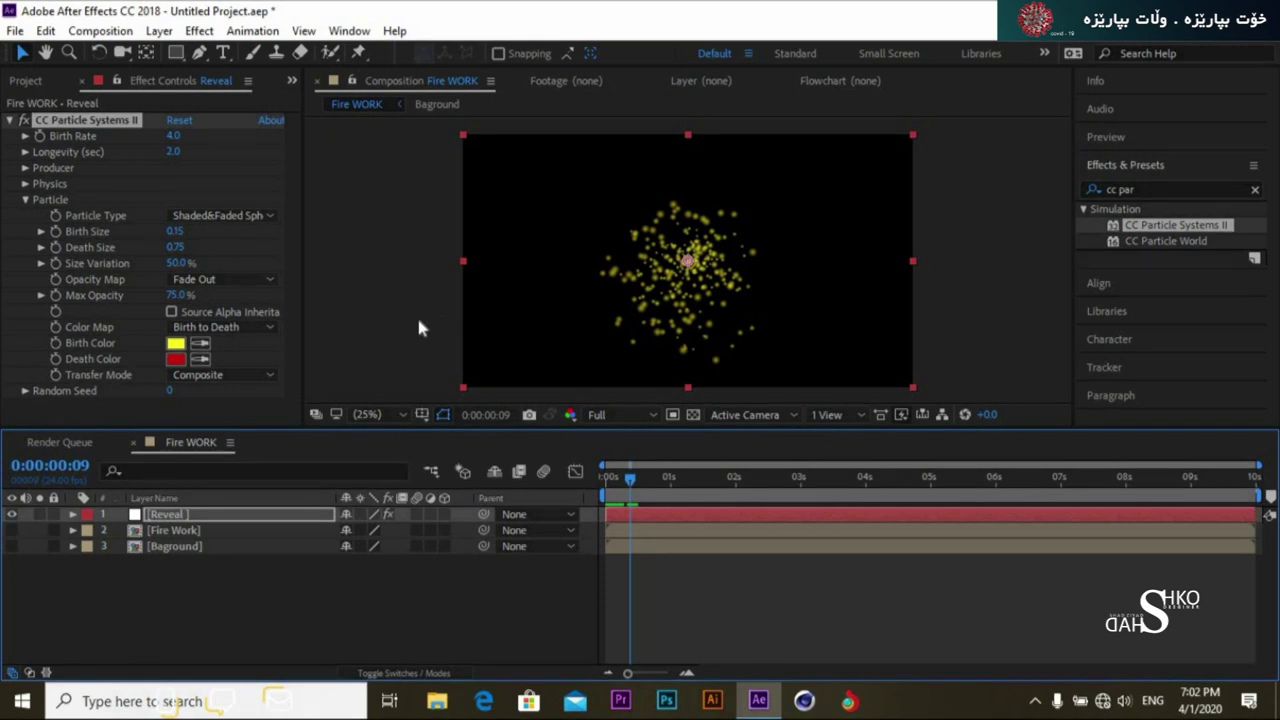
left_click(175, 231)
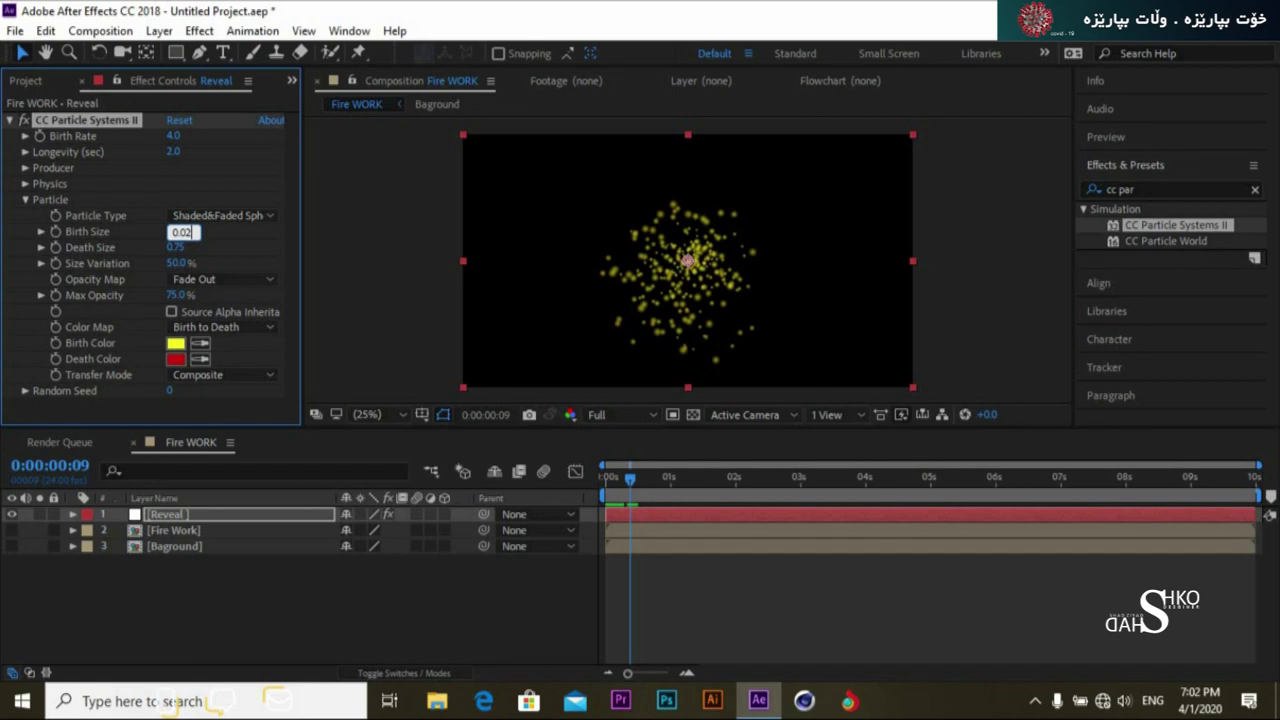
left_click(177, 248)
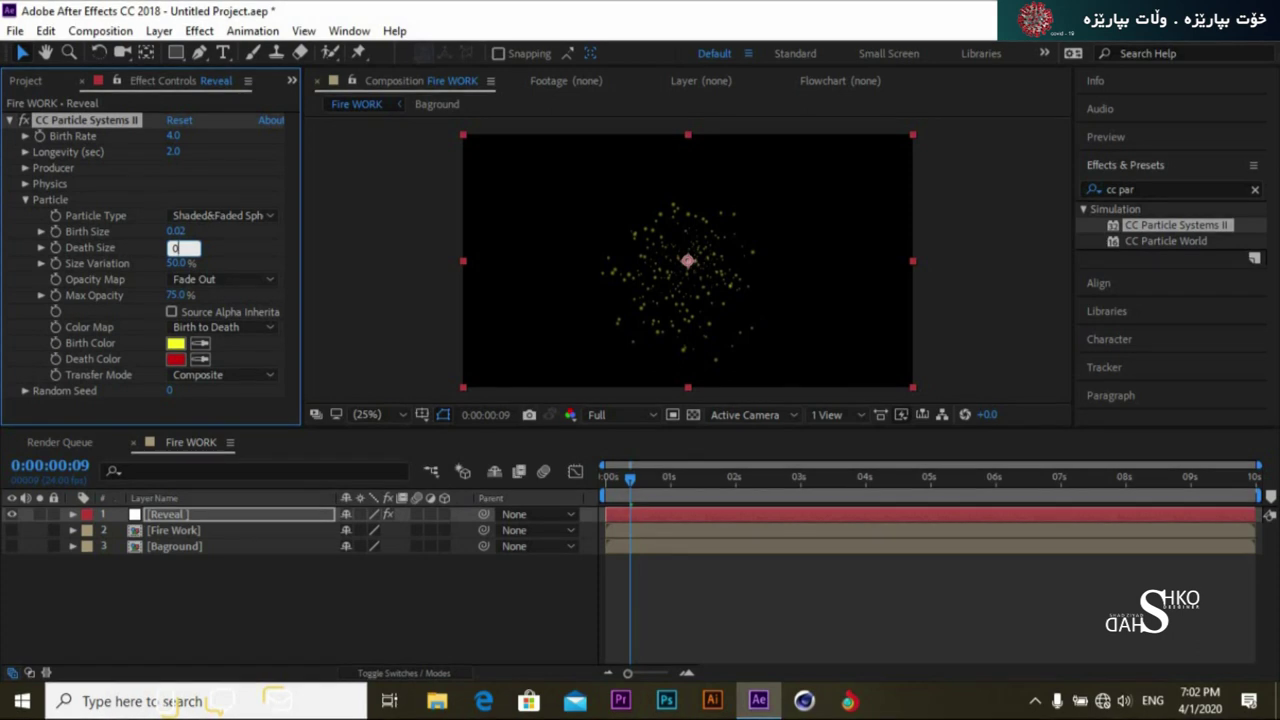
type("0.01")
left_click(358, 267)
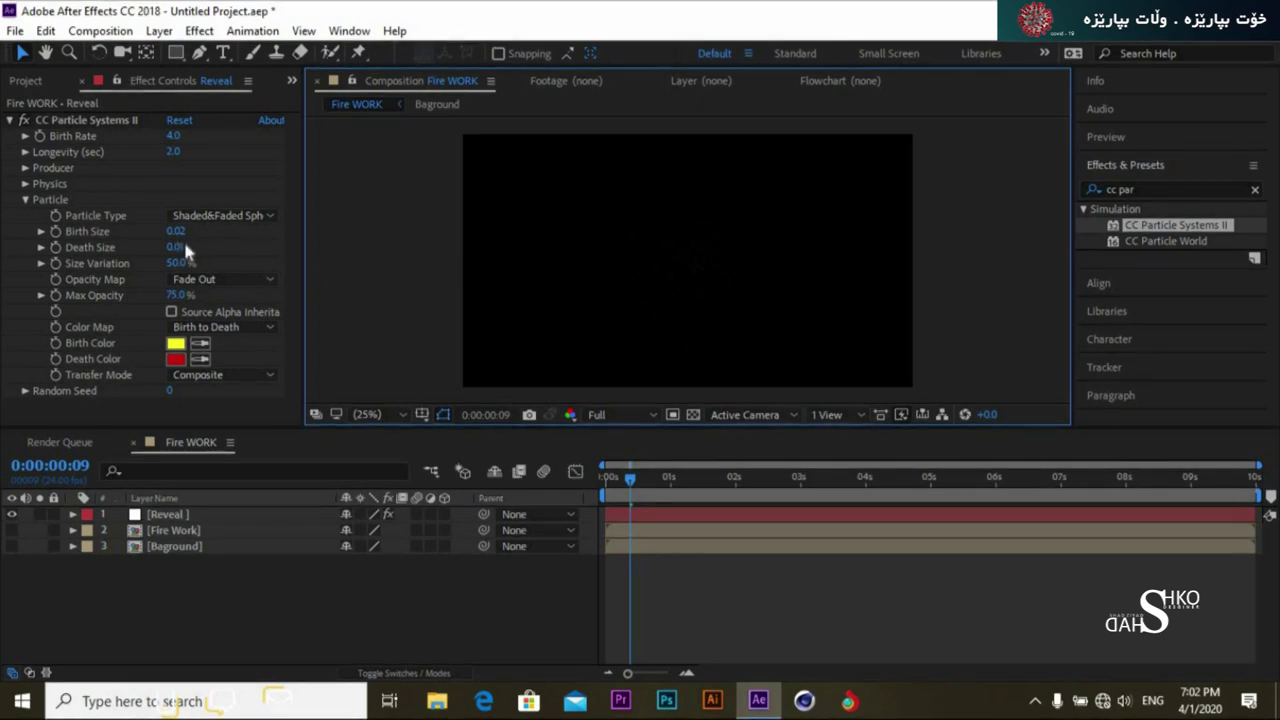
Set the Reveal layer's particle Birth Rate to 198 and preview the emission from the first frame
left_click(171, 136)
type("198")
left_click(363, 158)
left_click_drag(630, 472, 598, 492)
key("space")
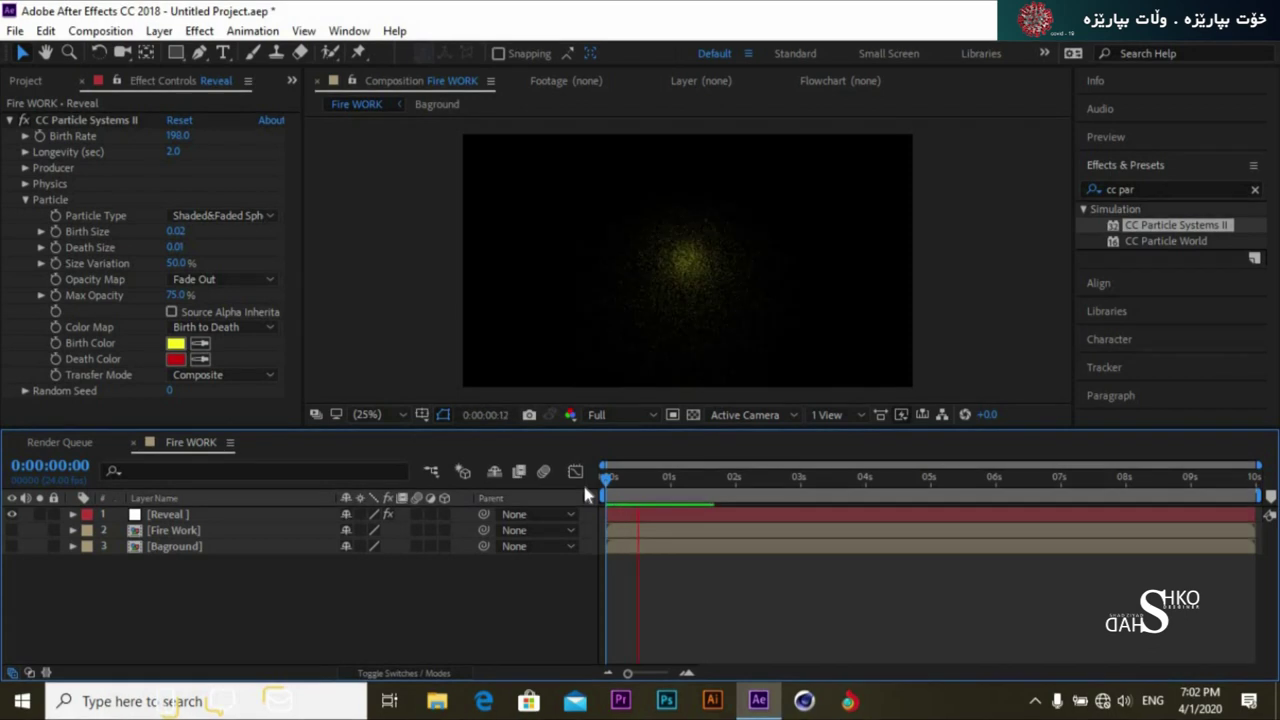
key("space")
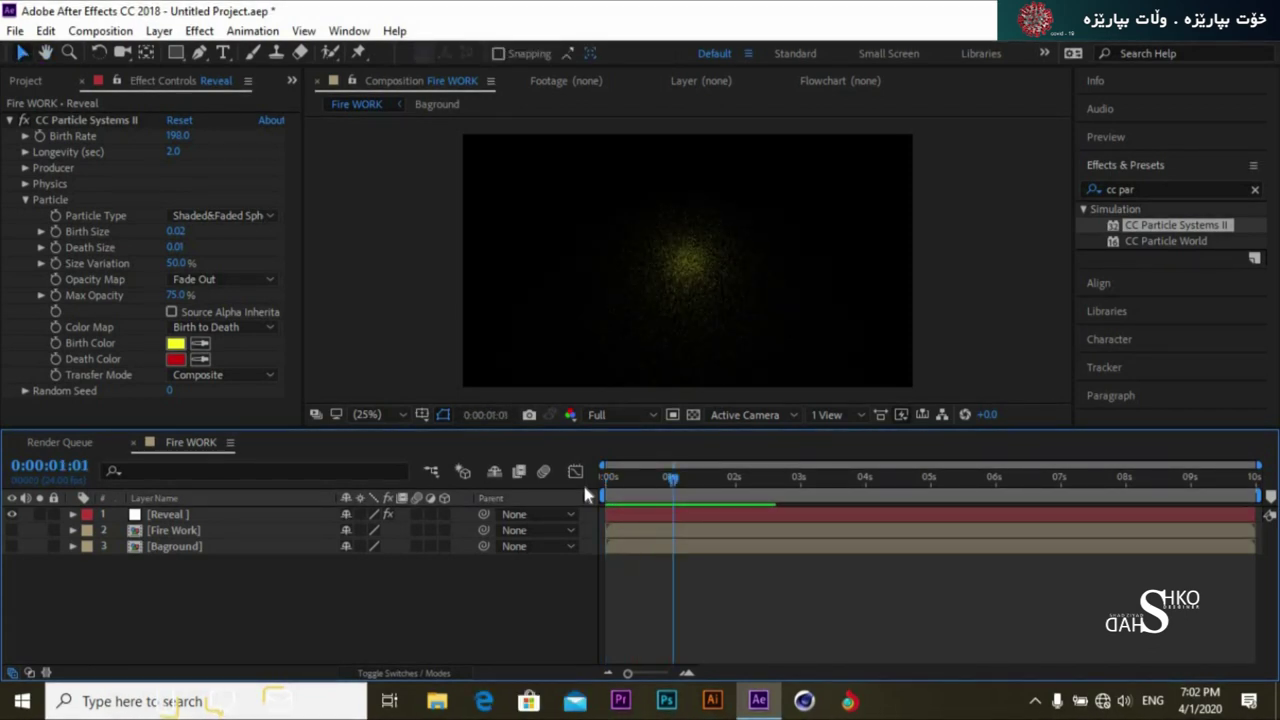
Set the Reveal particles' Velocity and Gravity to 0 in the Physics settings
left_click(25, 170)
left_click(25, 168)
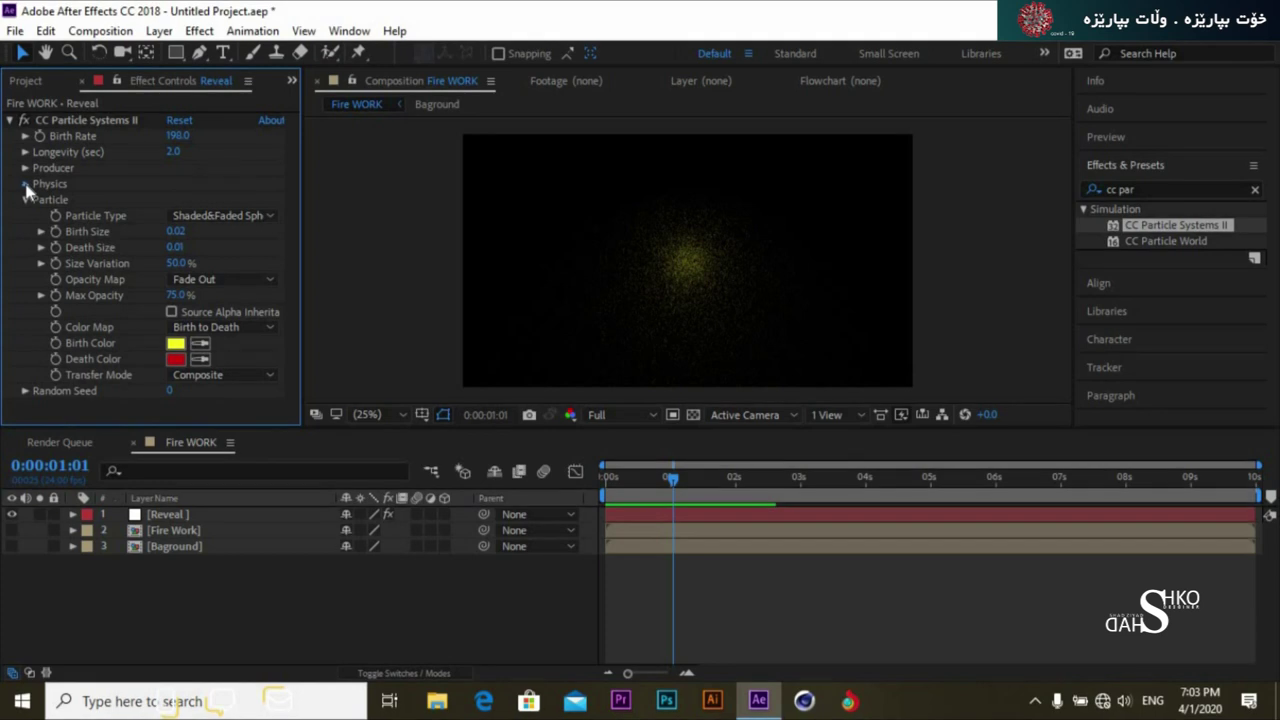
left_click(25, 184)
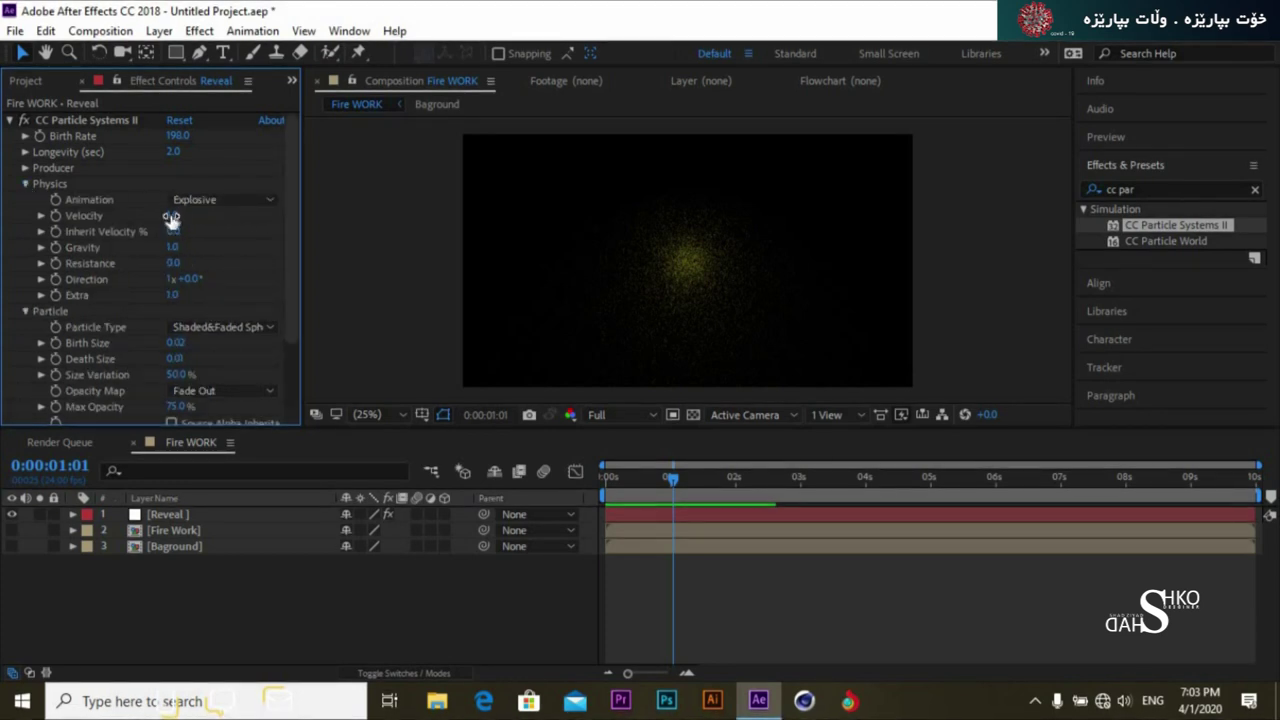
type("0")
left_click(341, 200)
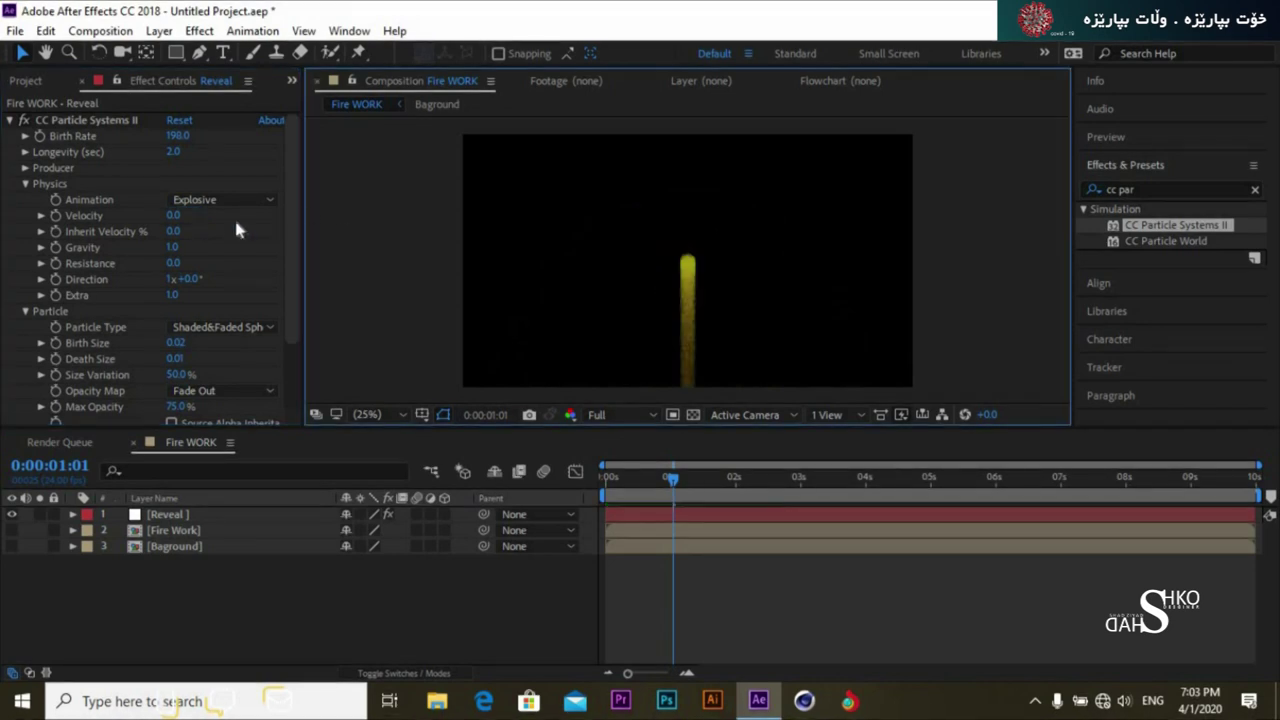
left_click(174, 246)
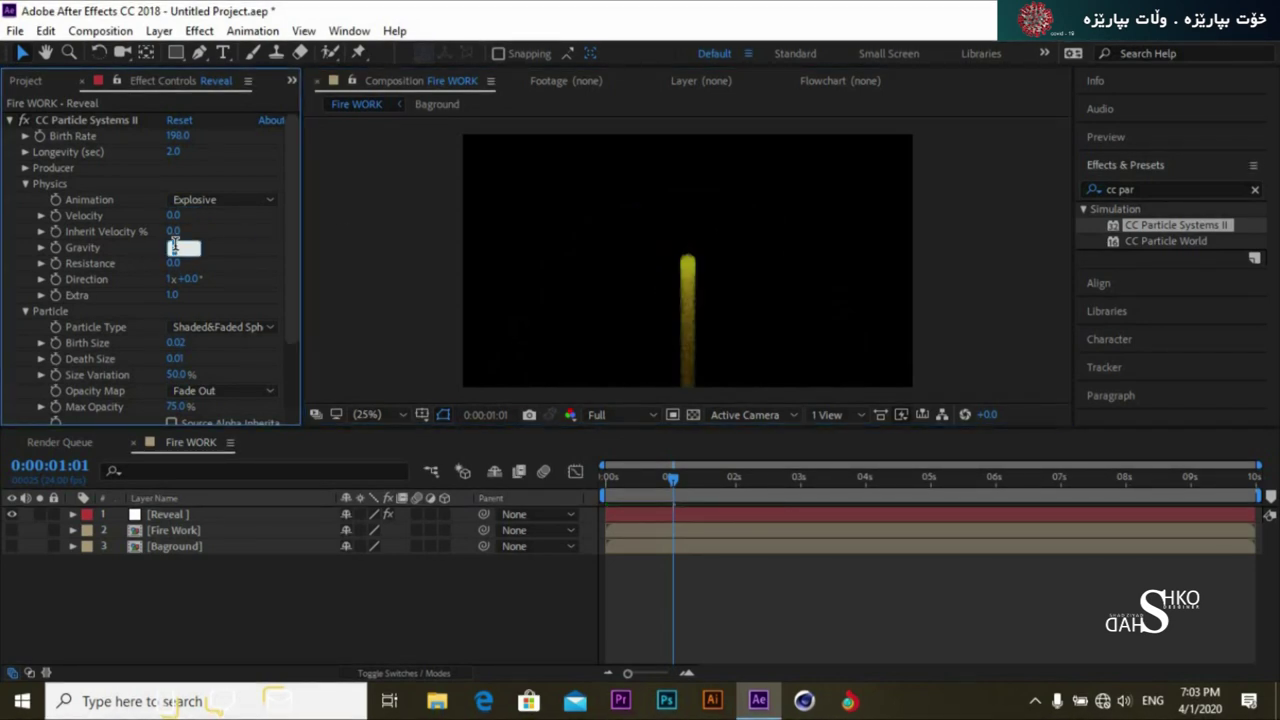
left_click(324, 236)
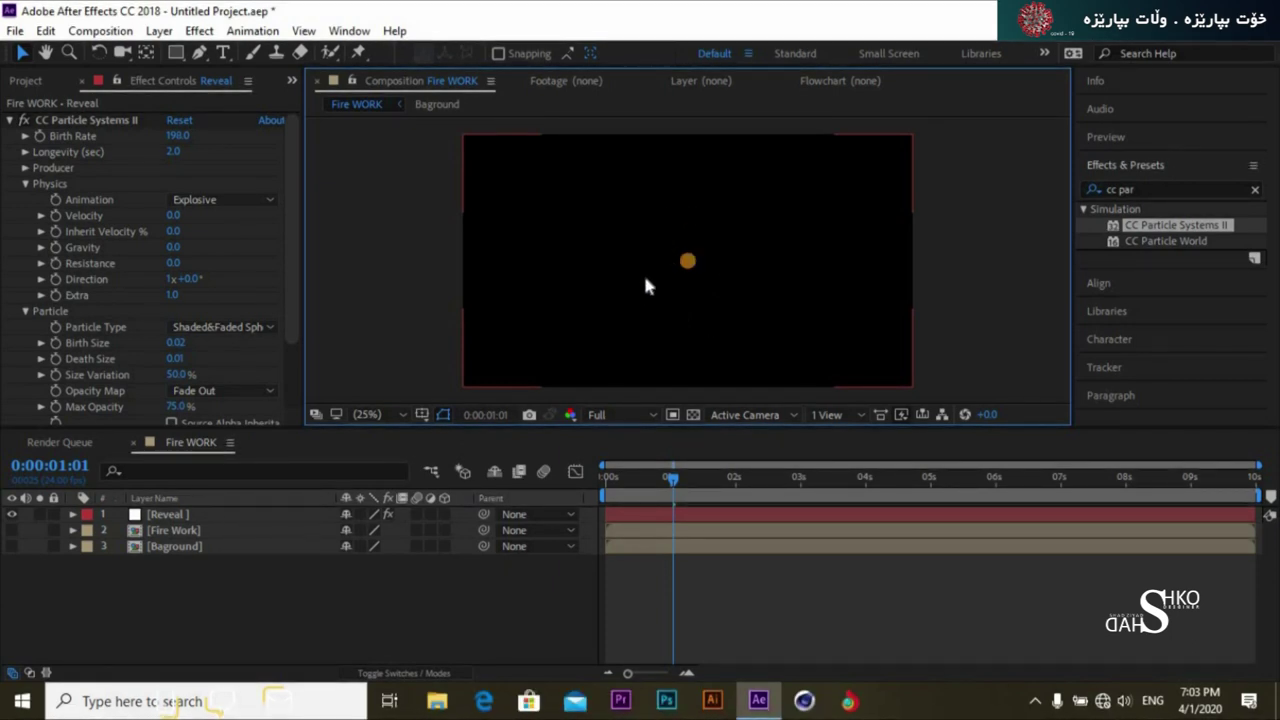
Set the Reveal layer's particle Producer Radius X and Radius Y to 50
left_click(201, 158)
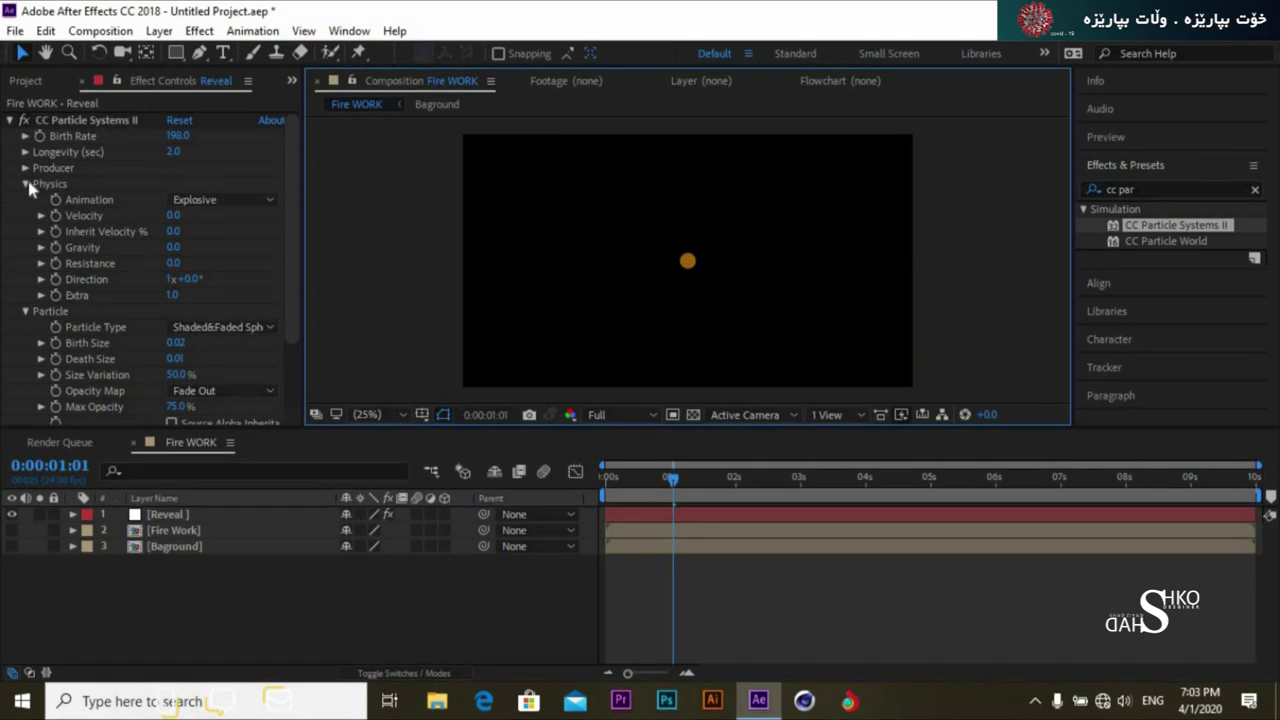
left_click(26, 184)
left_click(27, 170)
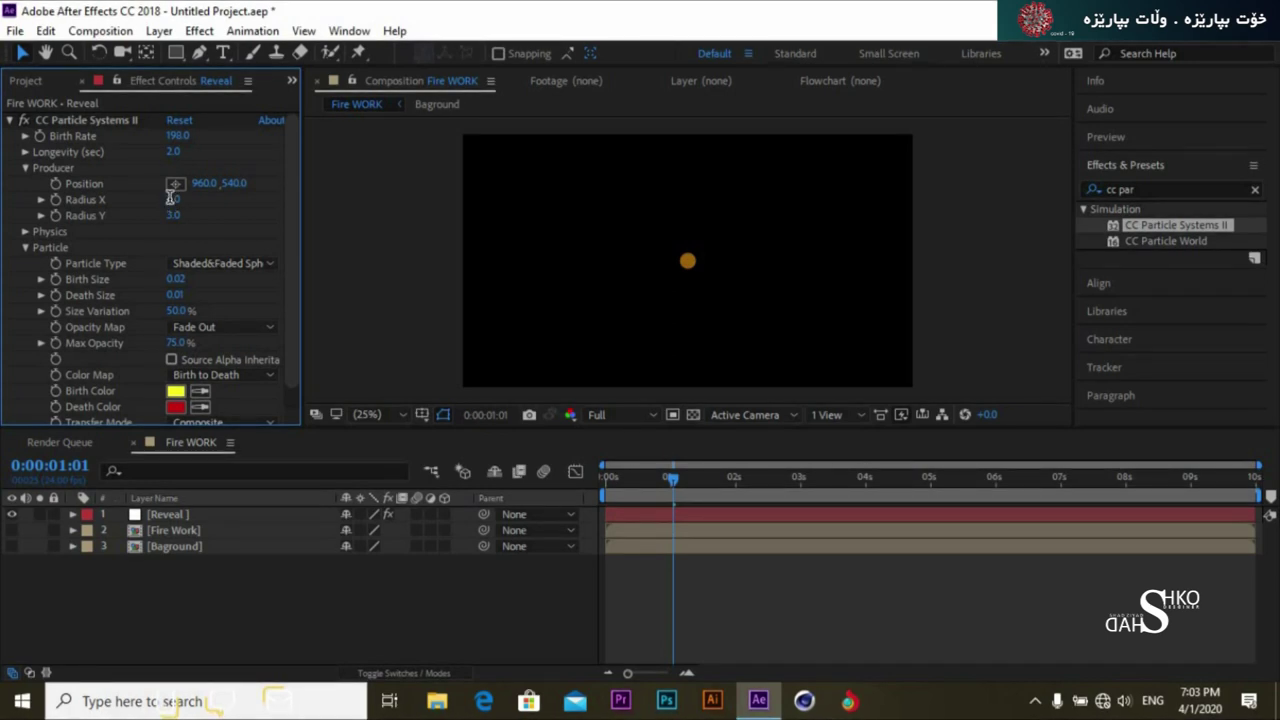
type("0")
left_click(172, 215)
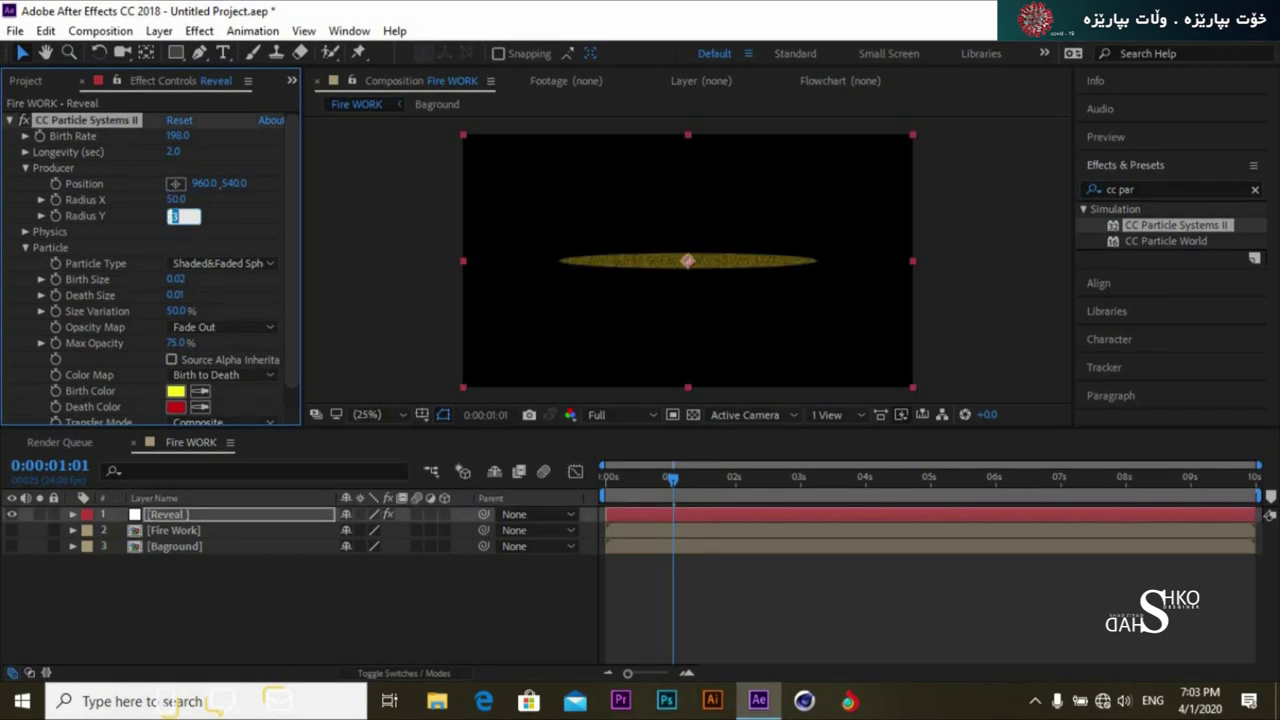
left_click(346, 237)
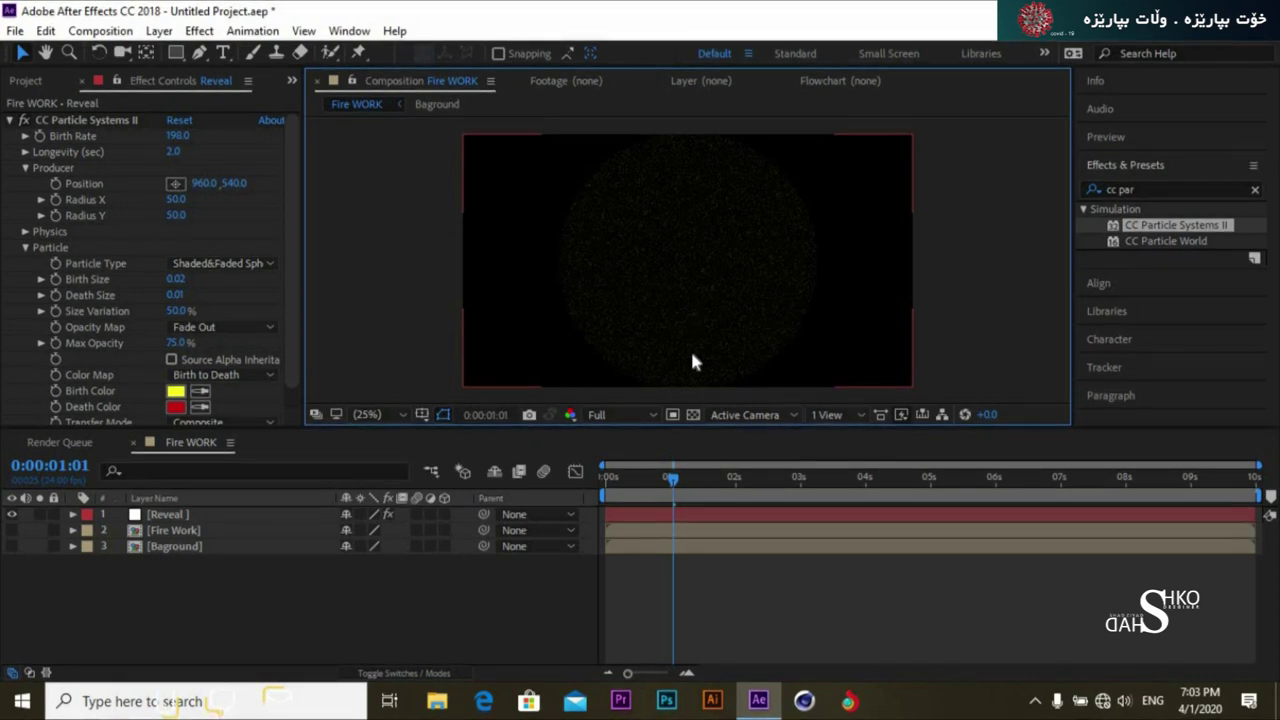
Play the widened Reveal particles from the first frame to examine them, stopping at frame 15
left_click(660, 496)
left_click_drag(671, 479, 579, 475)
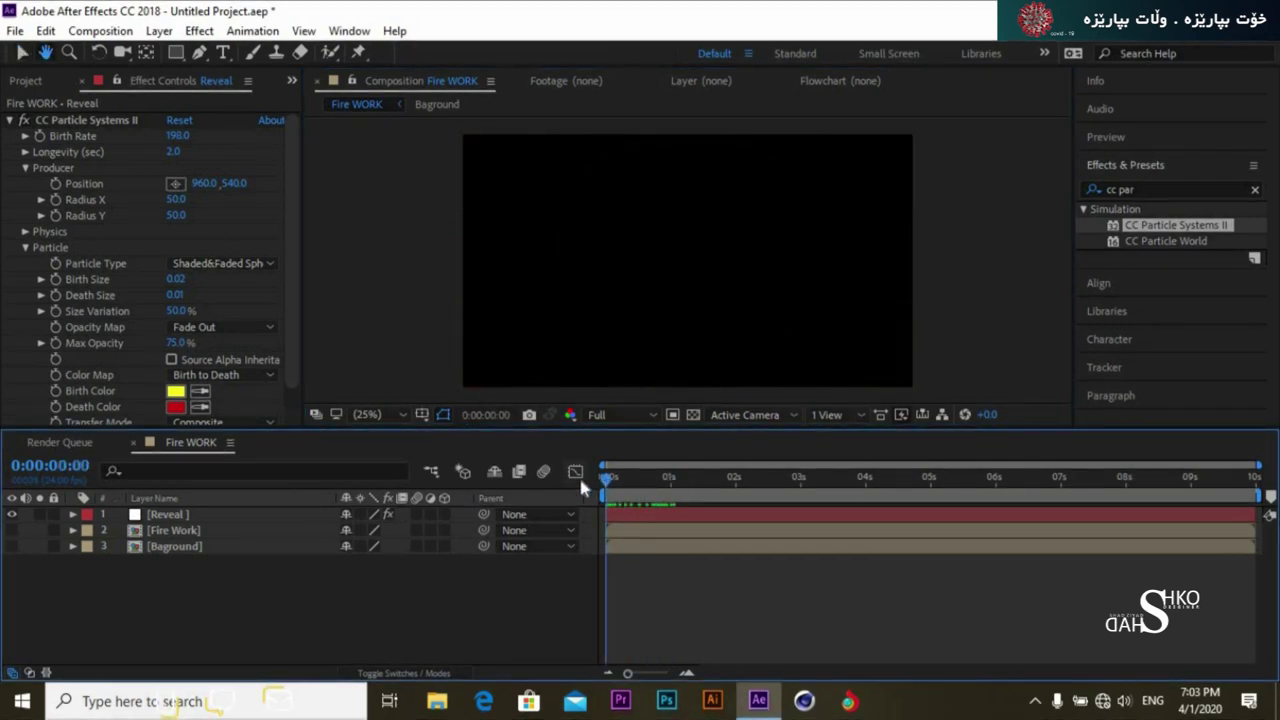
key("space")
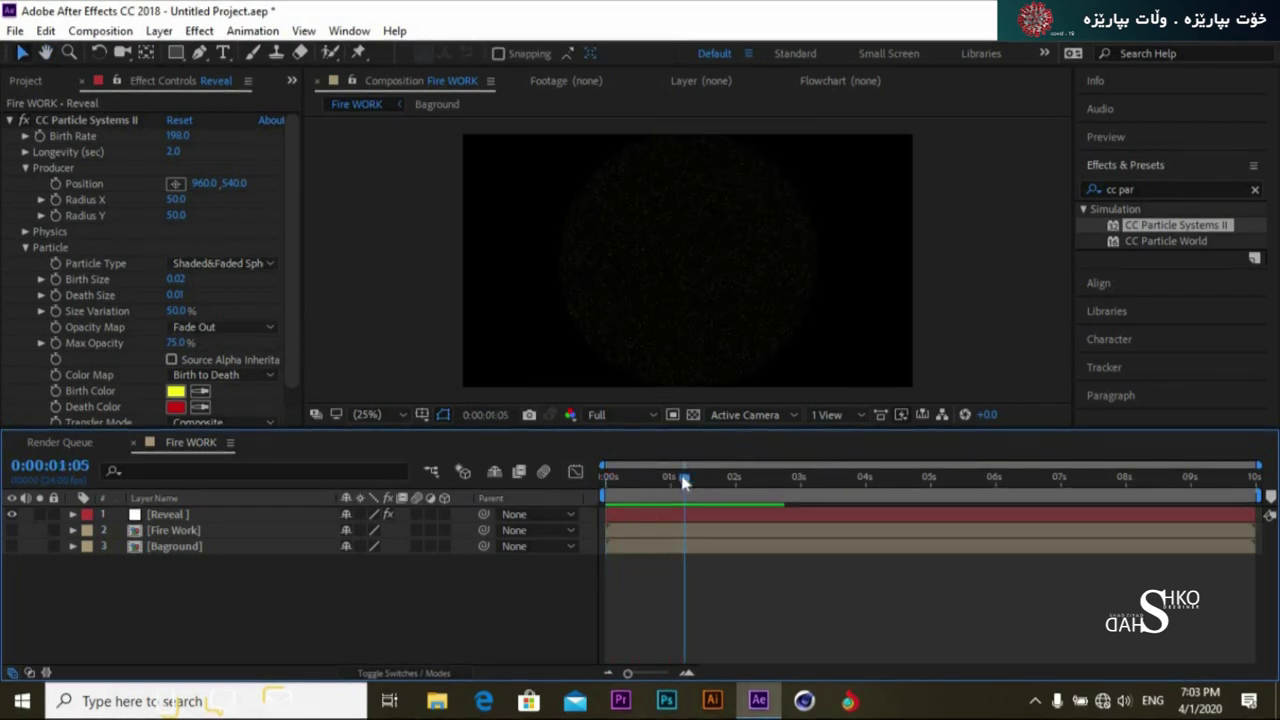
key("space")
key("space")
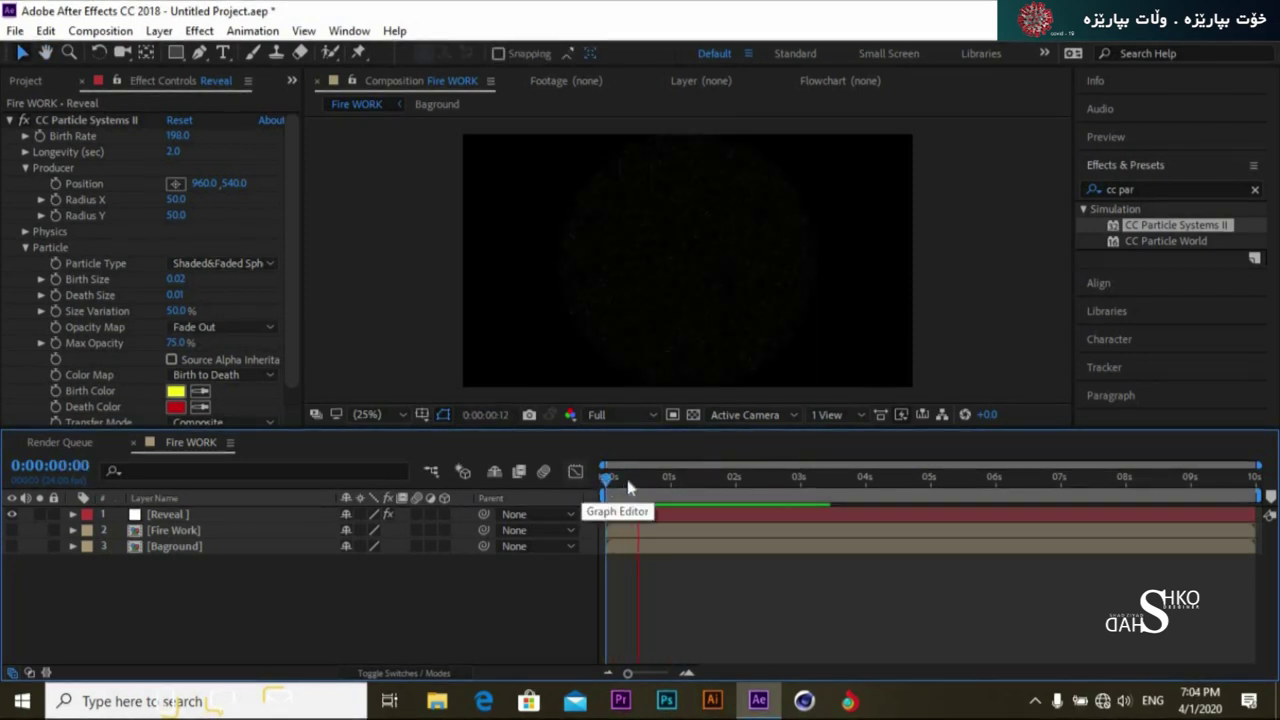
left_click(642, 485)
left_click(646, 492)
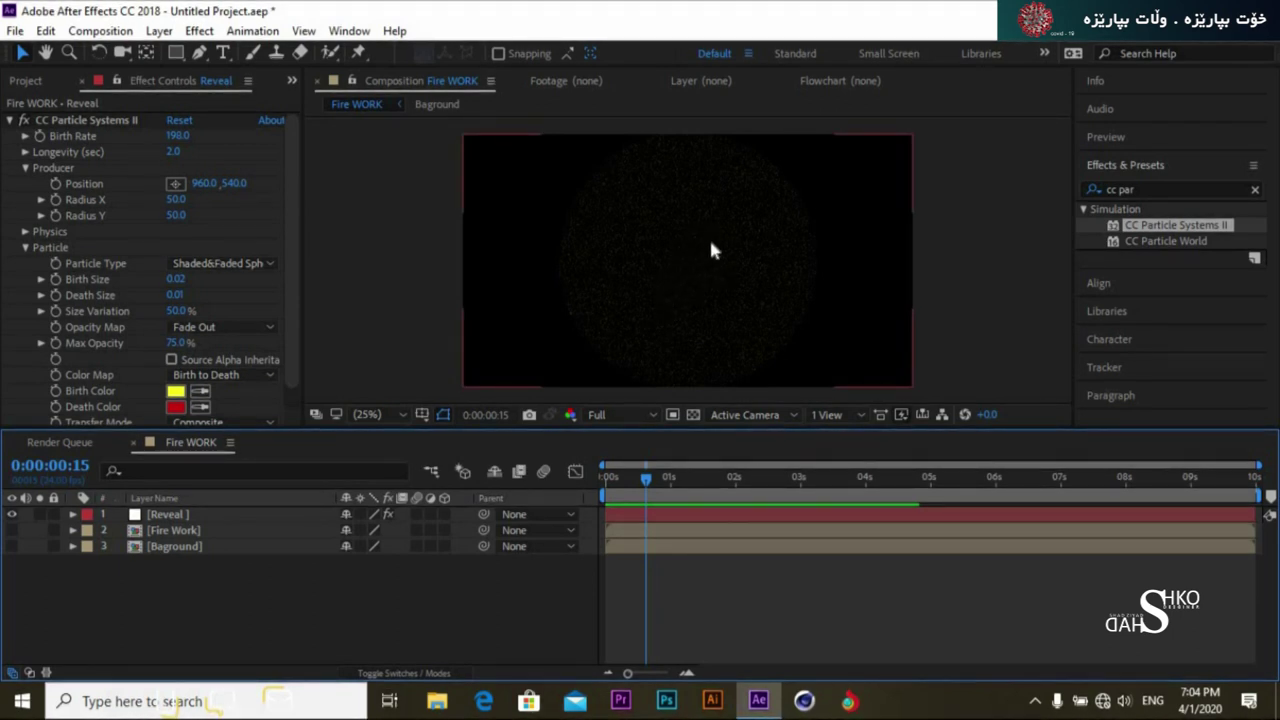
Add a text layer with the creator's name near the middle of the composition frame
left_click(224, 66)
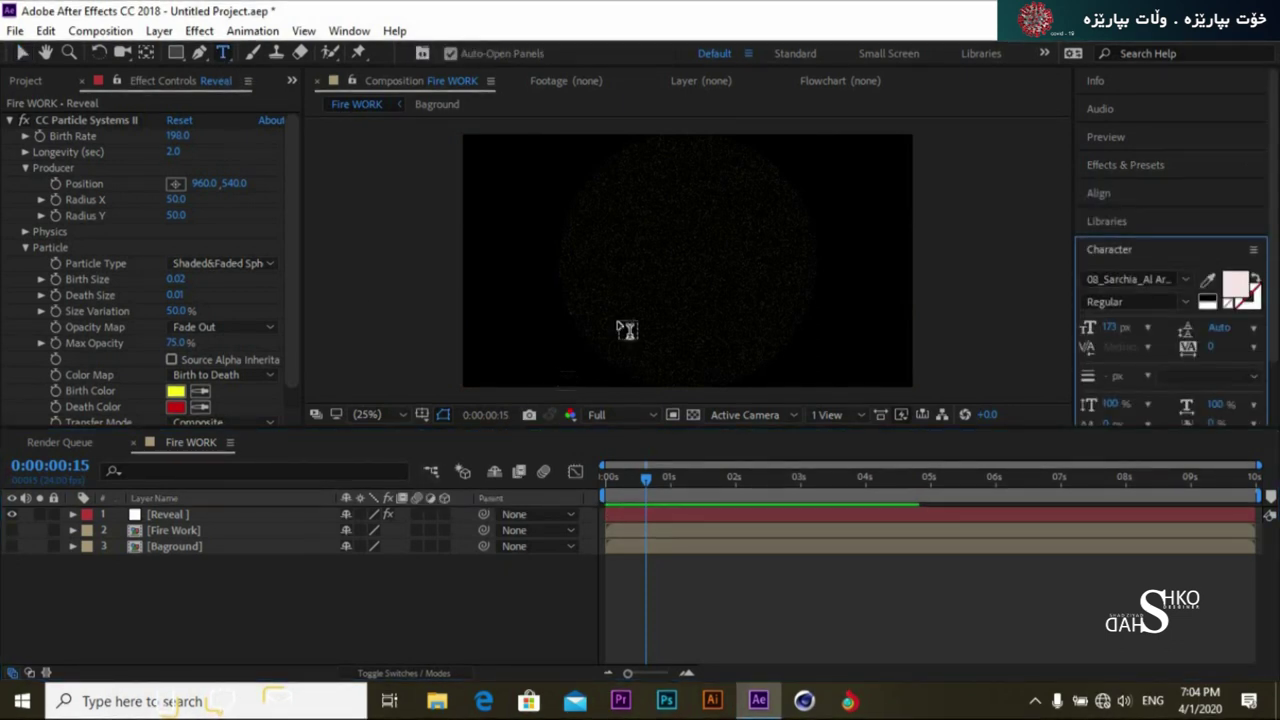
left_click(677, 288)
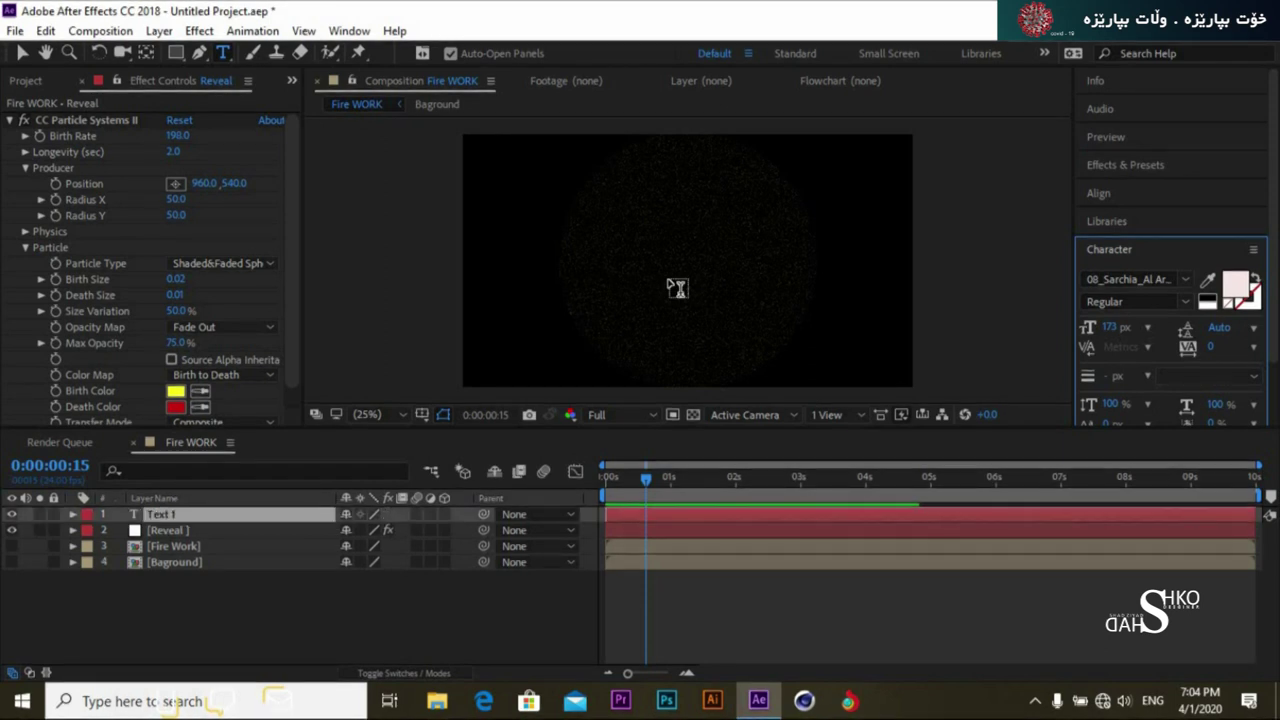
type("S")
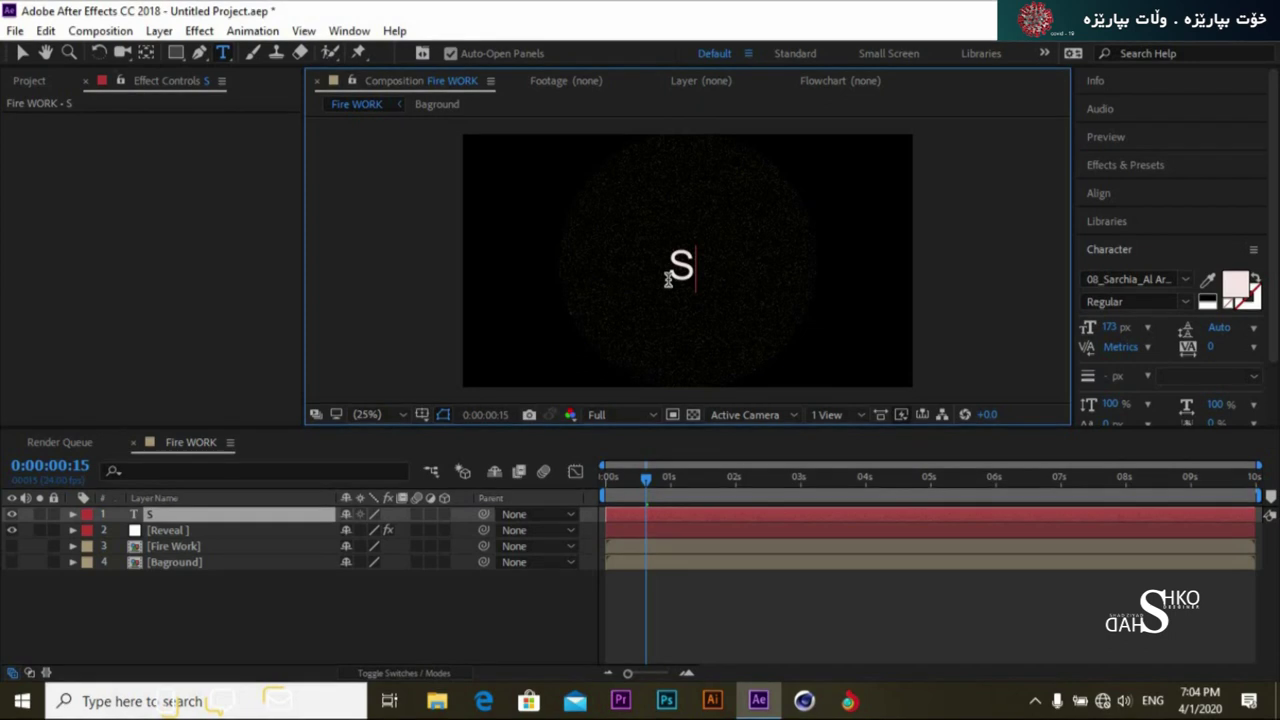
type("had")
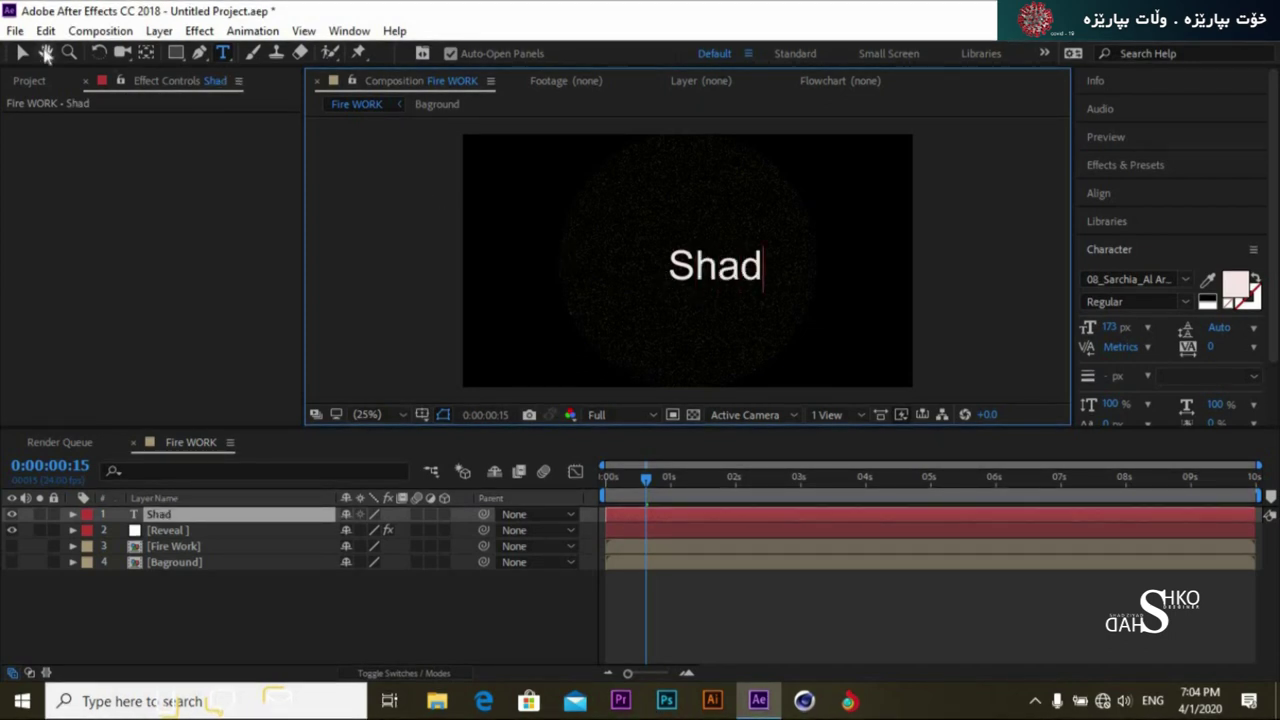
Move the name text toward the middle of the frame and place its anchor point at the text's center
key("Escape")
key("v")
left_click_drag(717, 269, 699, 273)
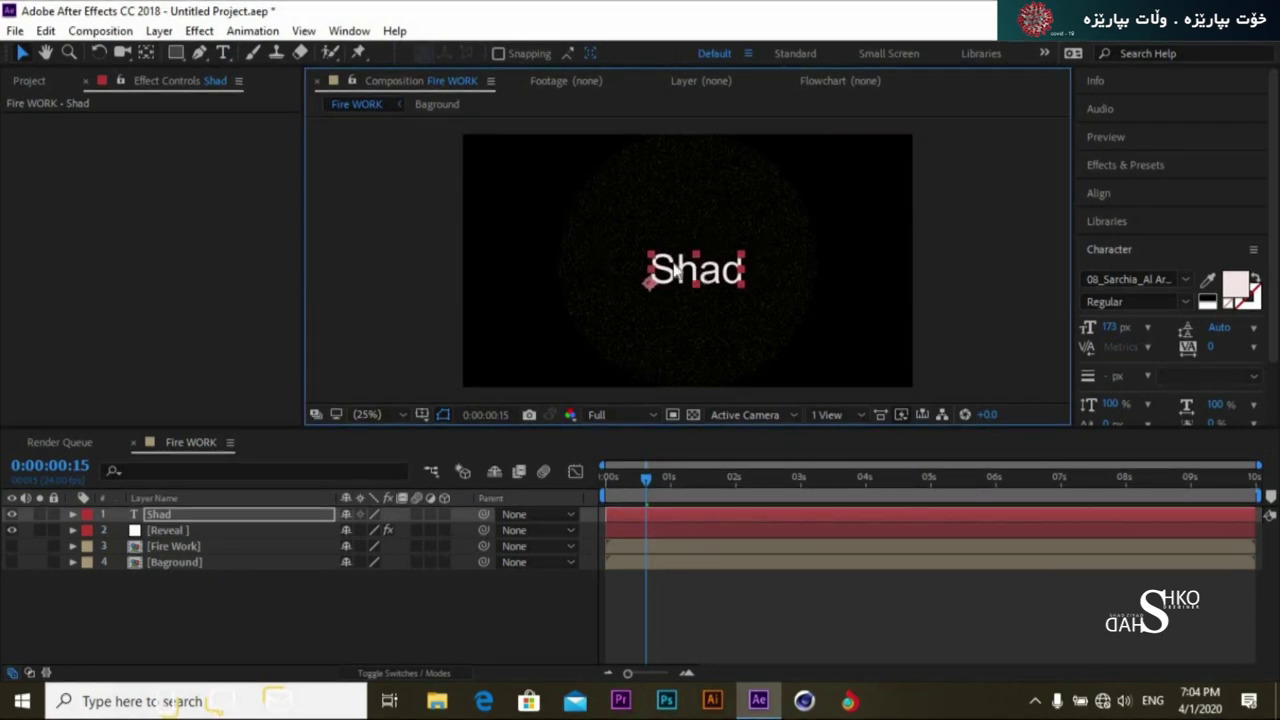
left_click(147, 53)
left_click_drag(651, 289, 708, 285)
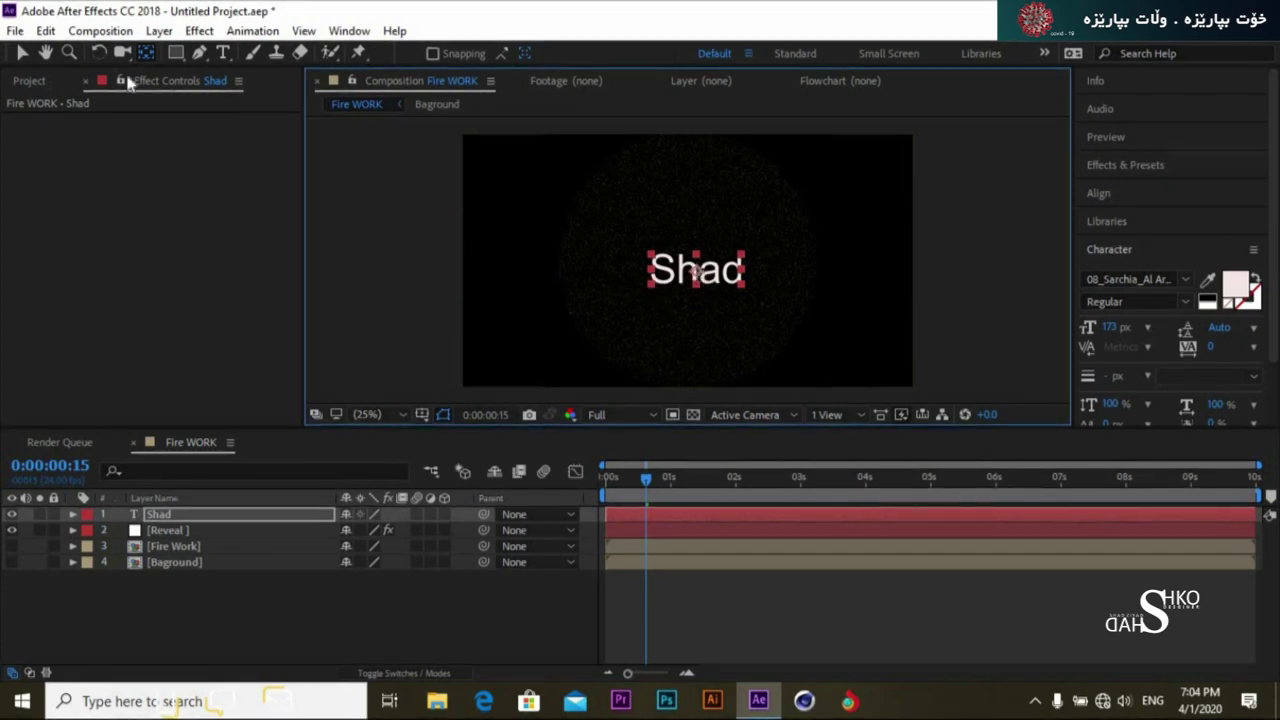
left_click(27, 51)
left_click_drag(737, 270, 718, 277)
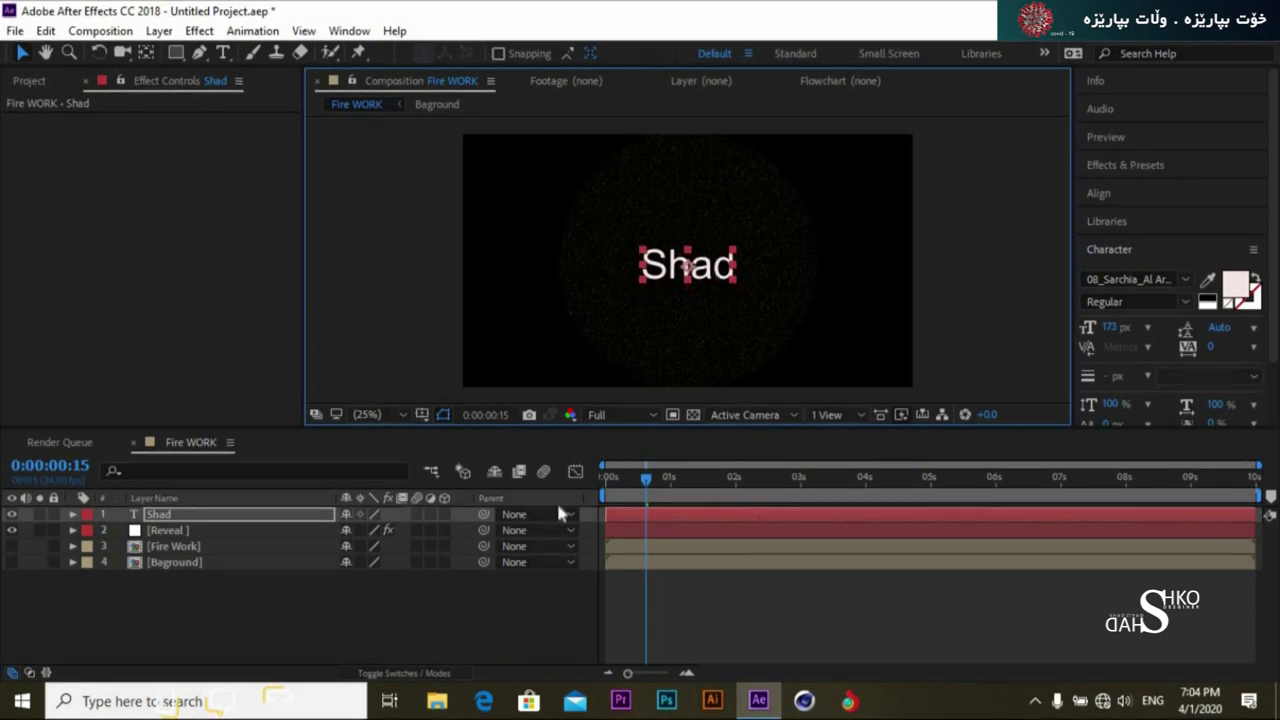
Enlarge the name text to 212 px, reposition it in the middle of the frame and re-center its anchor point
left_click_drag(1108, 332, 798, 332)
left_click_drag(733, 268, 724, 270)
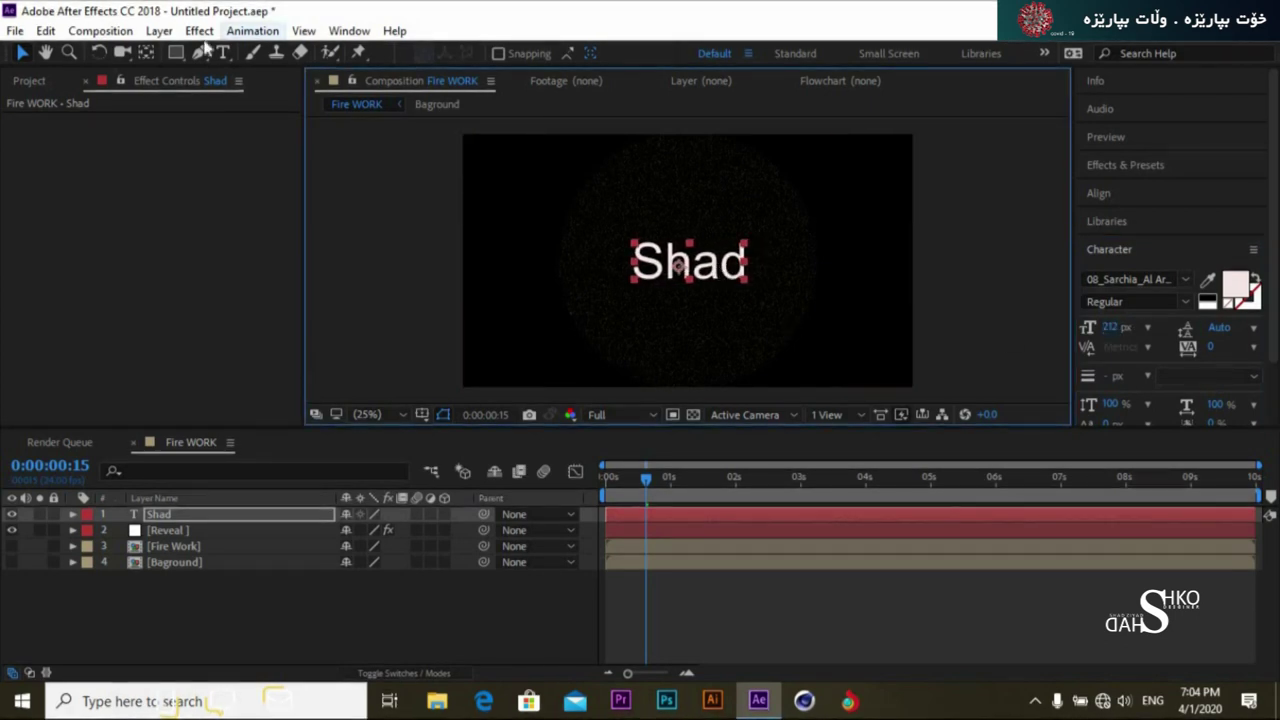
left_click(146, 52)
left_click_drag(676, 266, 688, 268)
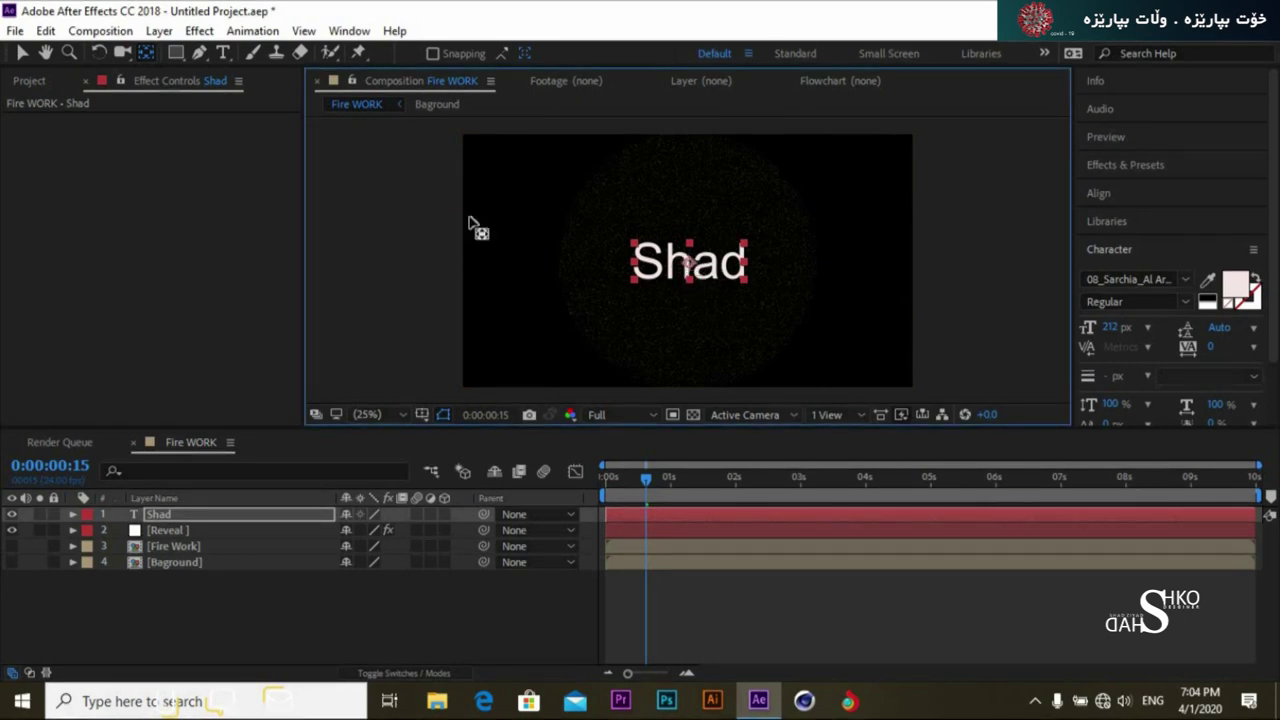
left_click(24, 52)
left_click(26, 53)
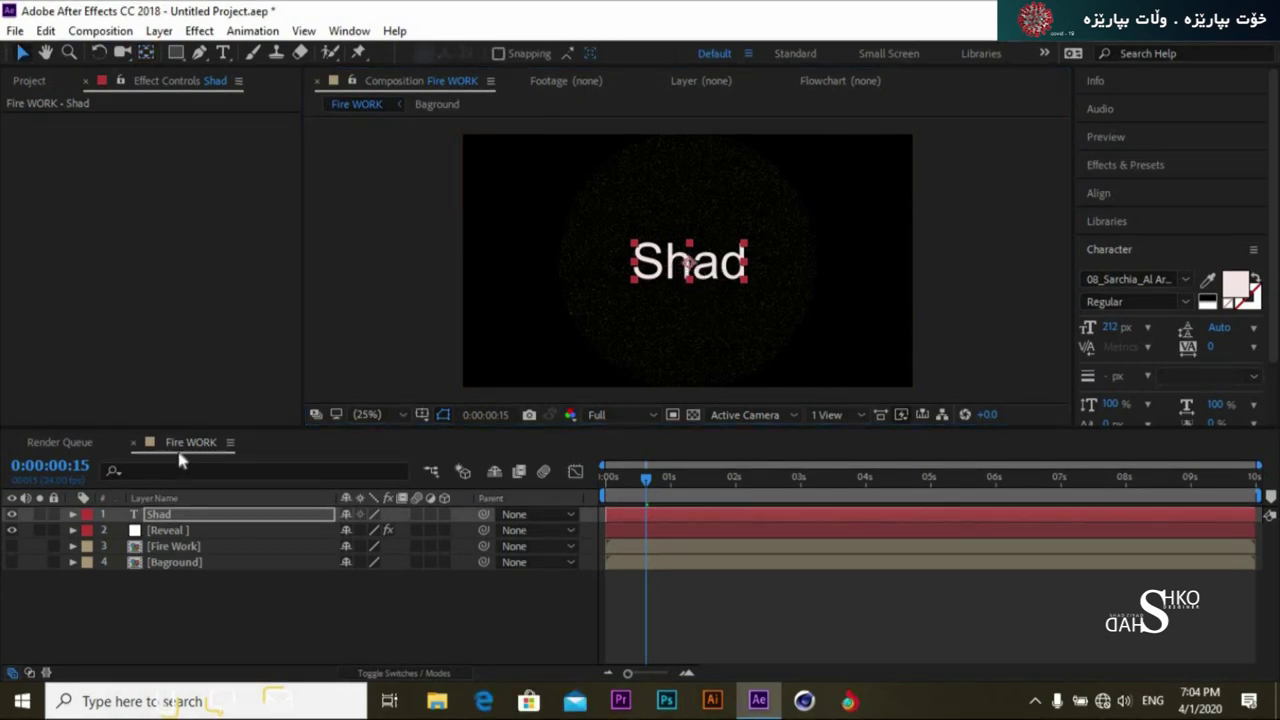
Pre-compose the Reveal particle layer as "Reveal", leaving all attributes in Fire WORK
left_click(161, 616)
left_click(164, 532)
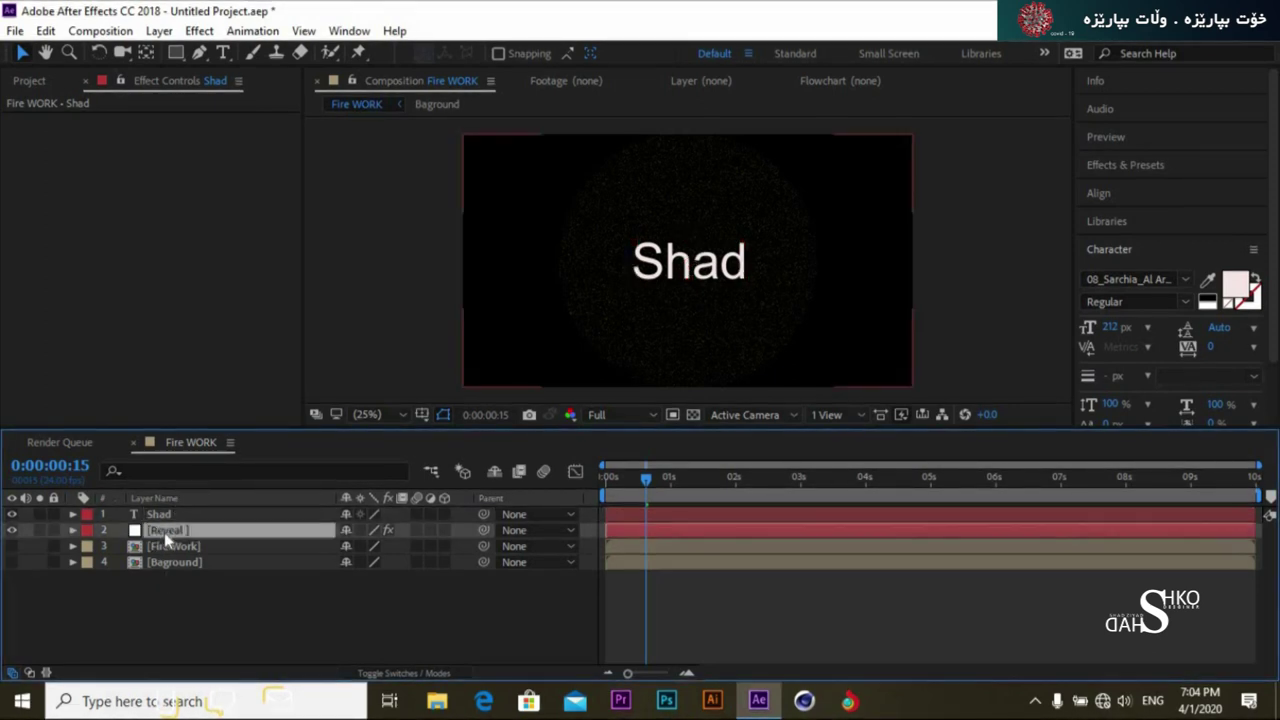
left_click(166, 519)
left_click(166, 530)
right_click(165, 526)
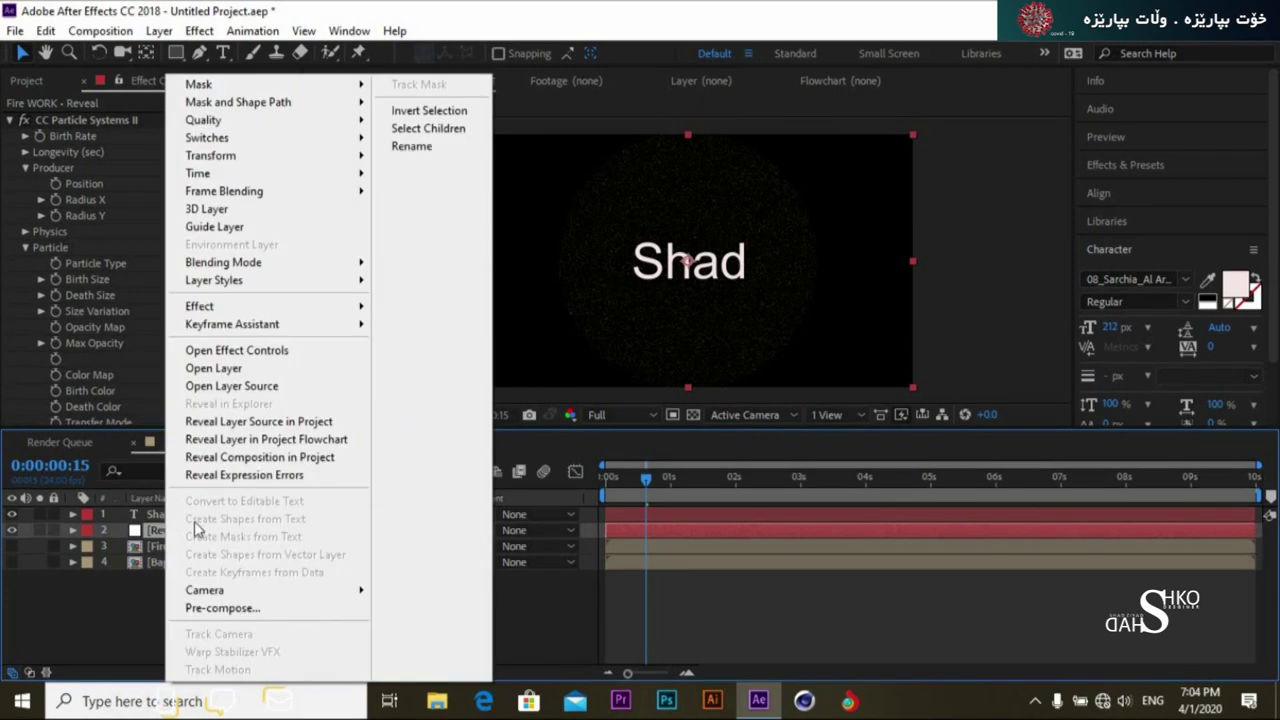
left_click(222, 606)
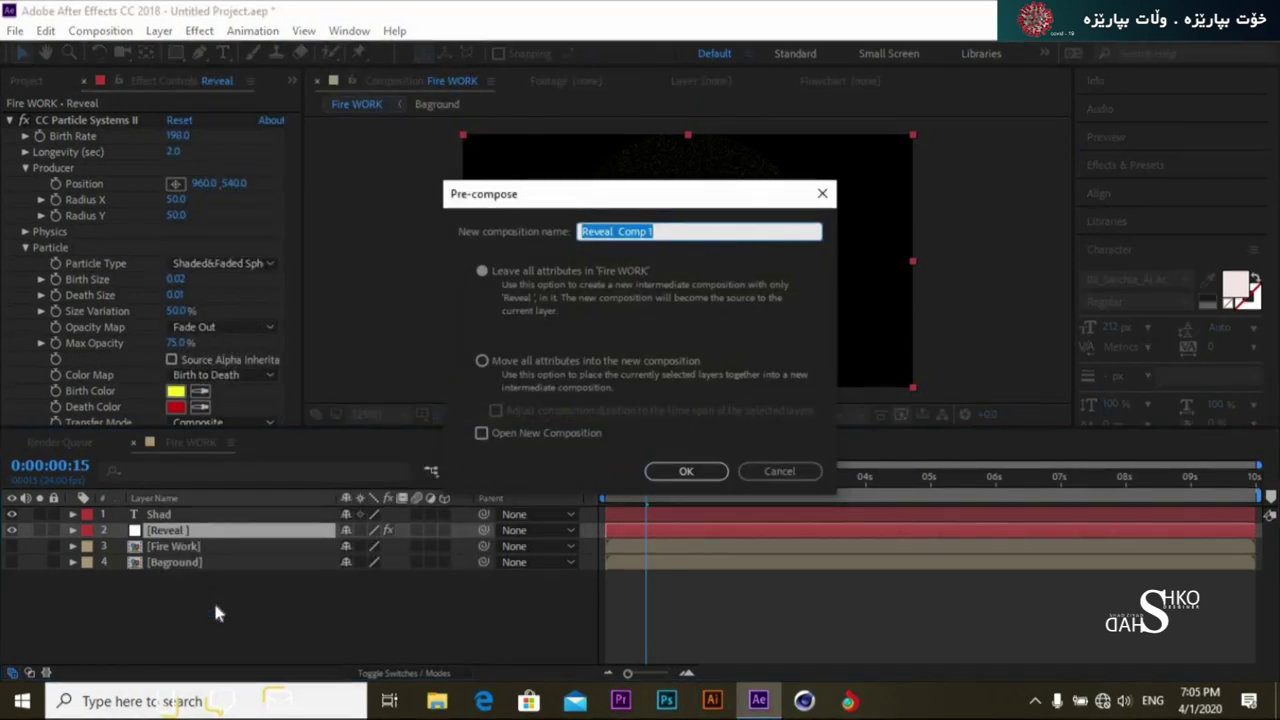
type("Reveal")
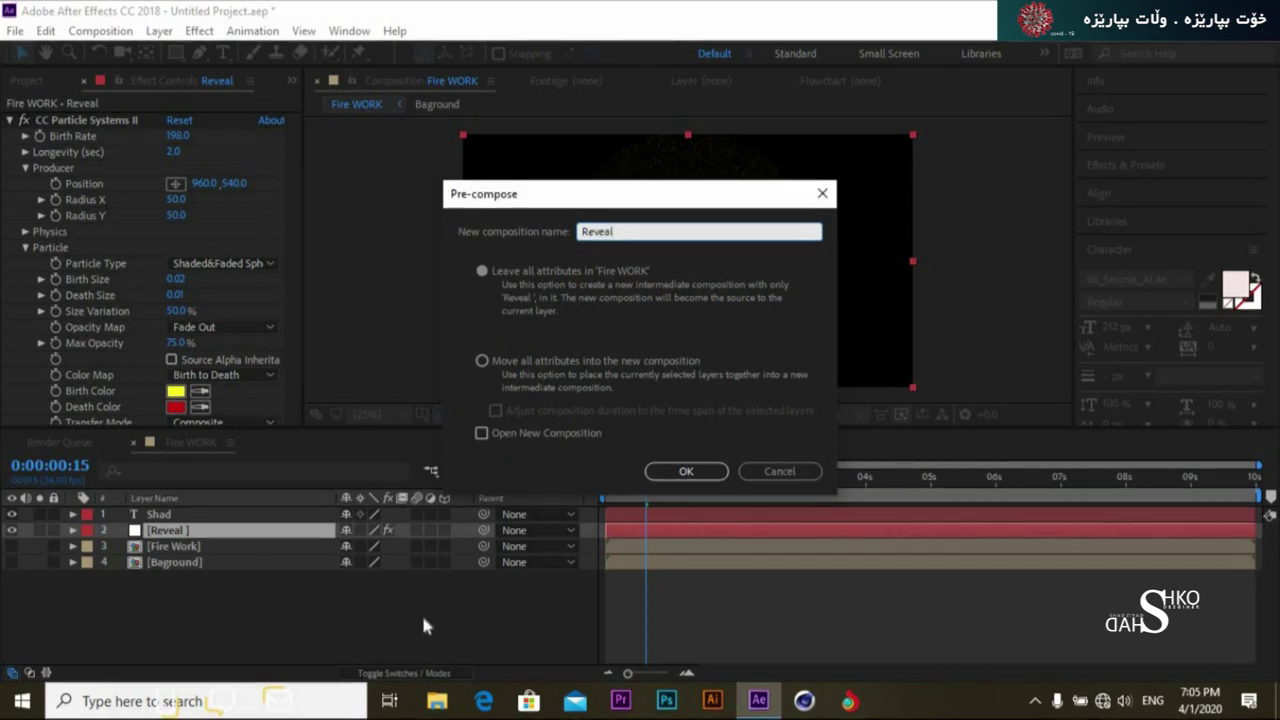
left_click(686, 471)
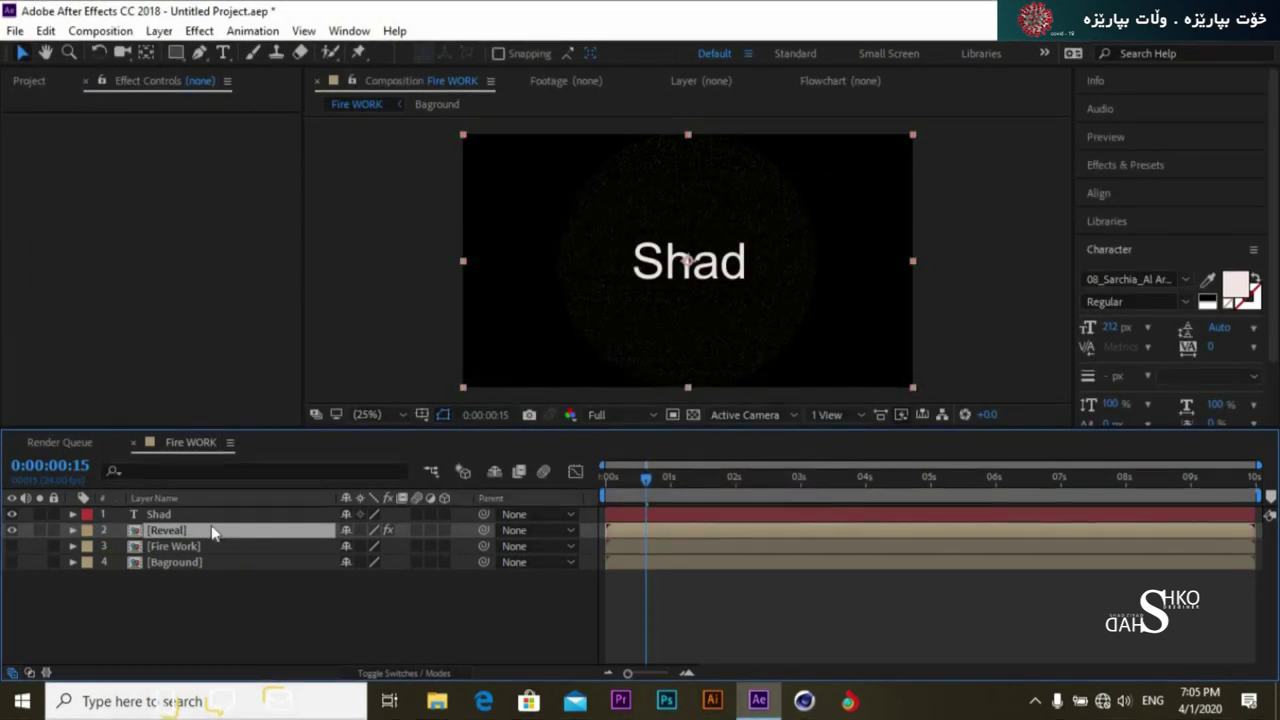
Pre-compose the name text layer under its default name, moving all attributes into the new composition
left_click(206, 514)
right_click(206, 514)
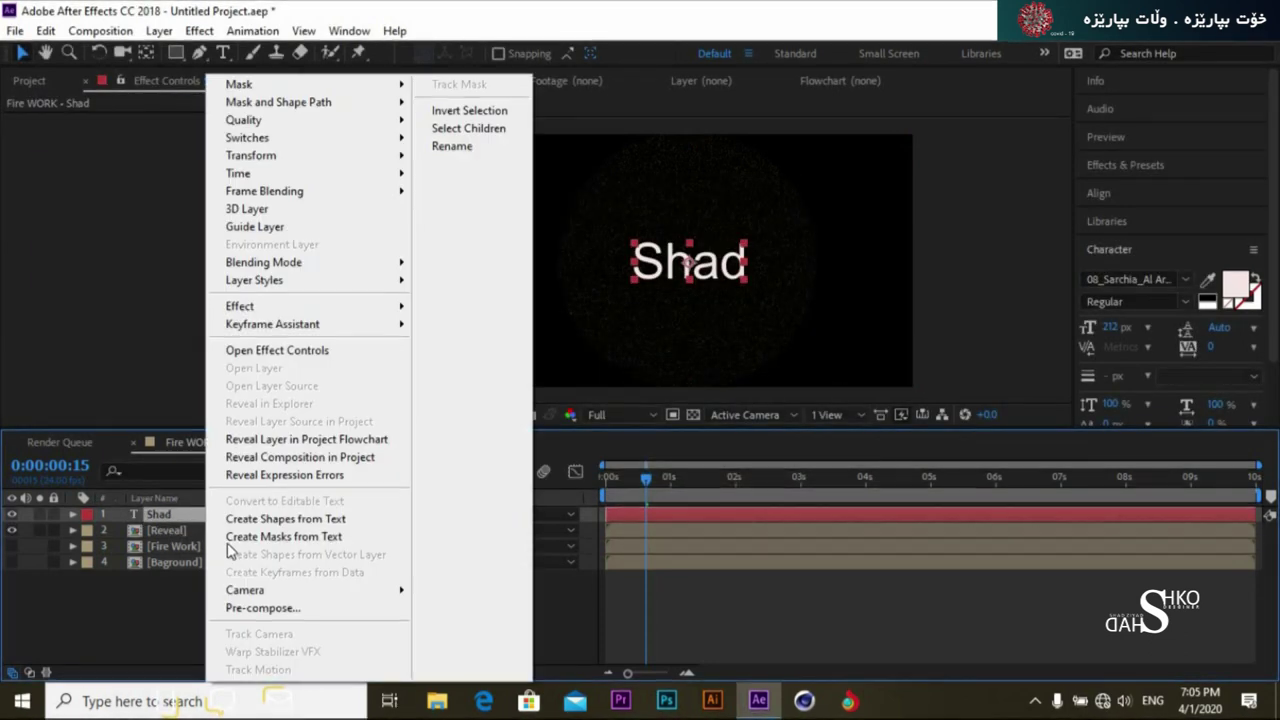
left_click(245, 608)
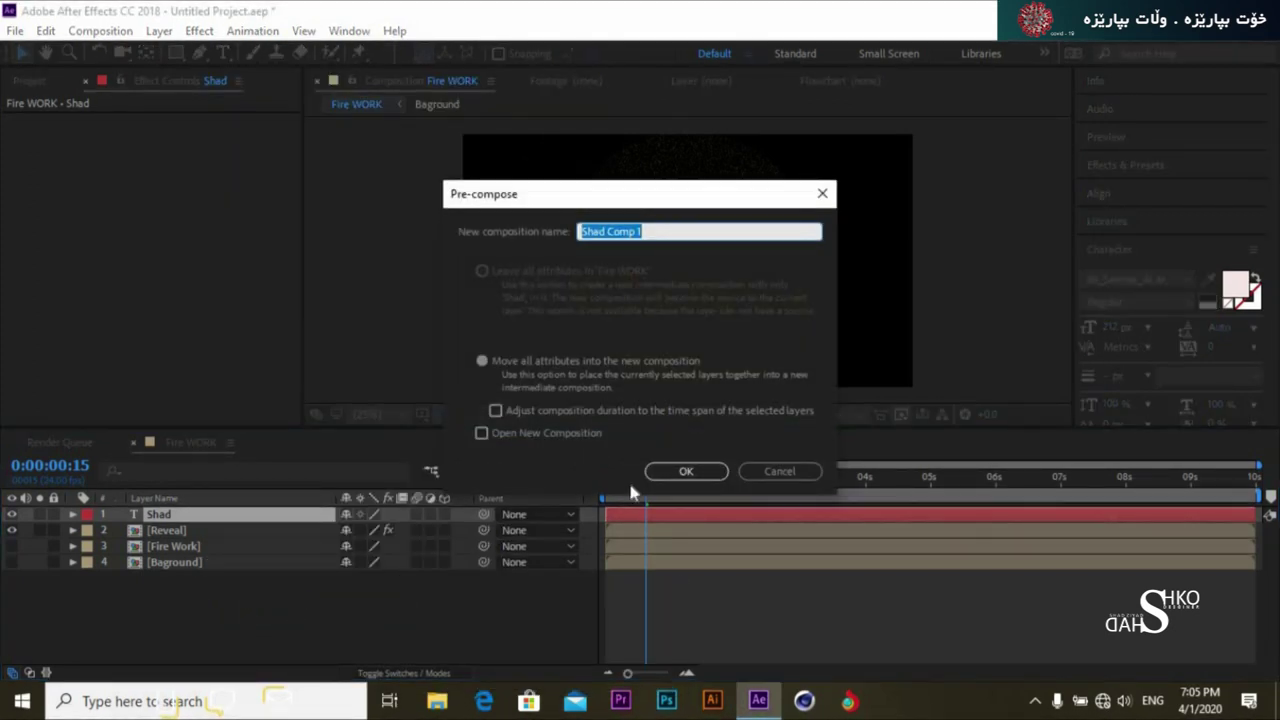
left_click(670, 476)
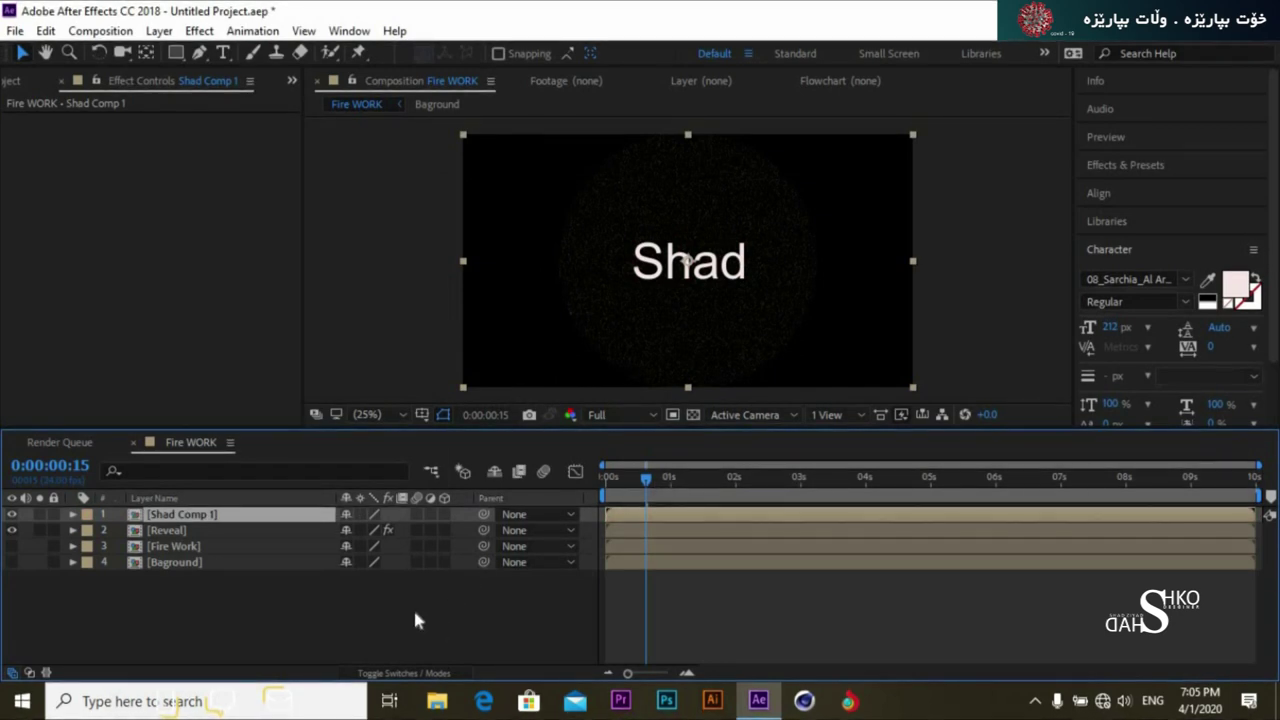
Show the timeline's mode columns and set the Reveal layer's track matte to Alpha Matte, using the name text composition
left_click(390, 673)
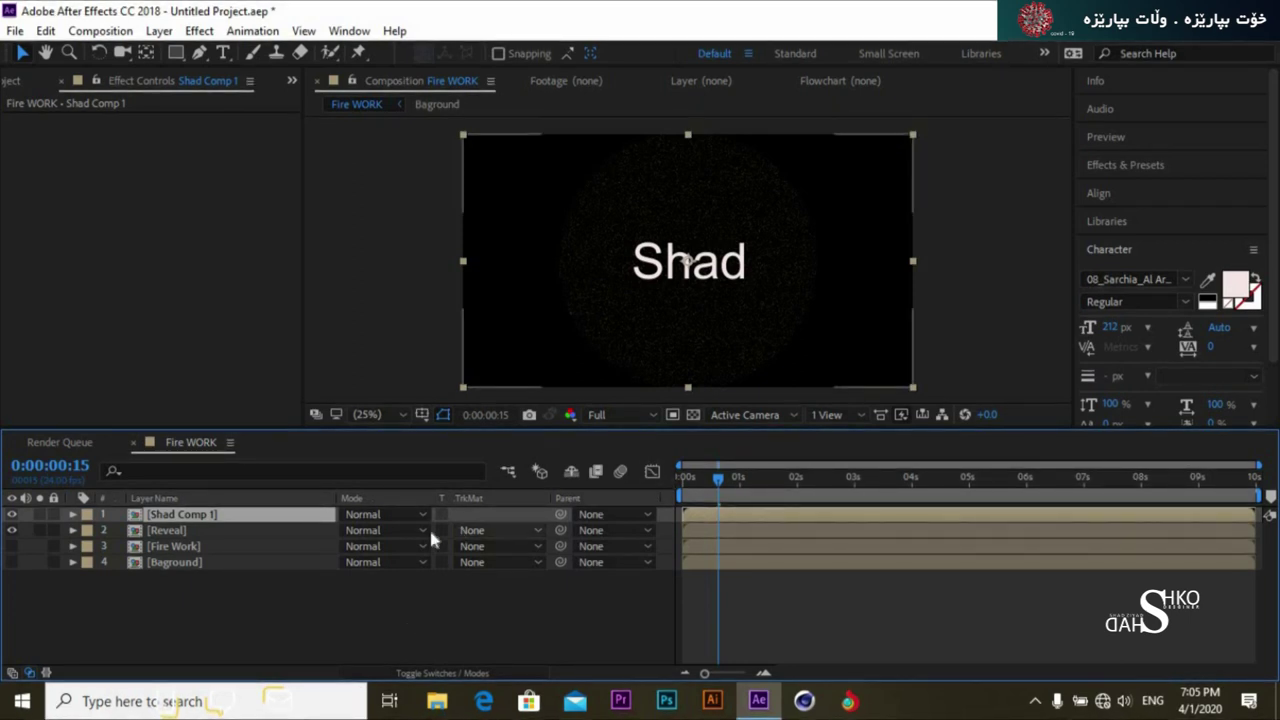
left_click(255, 530)
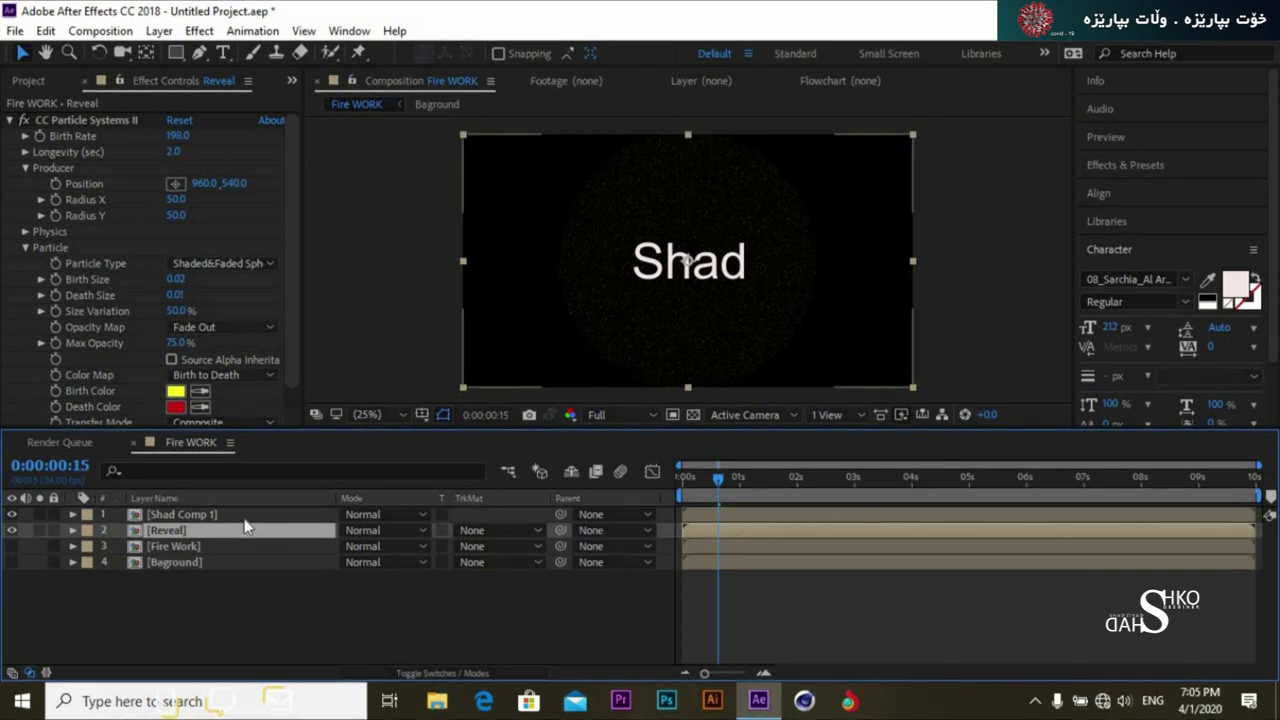
left_click(245, 517)
left_click(247, 529)
left_click(246, 517)
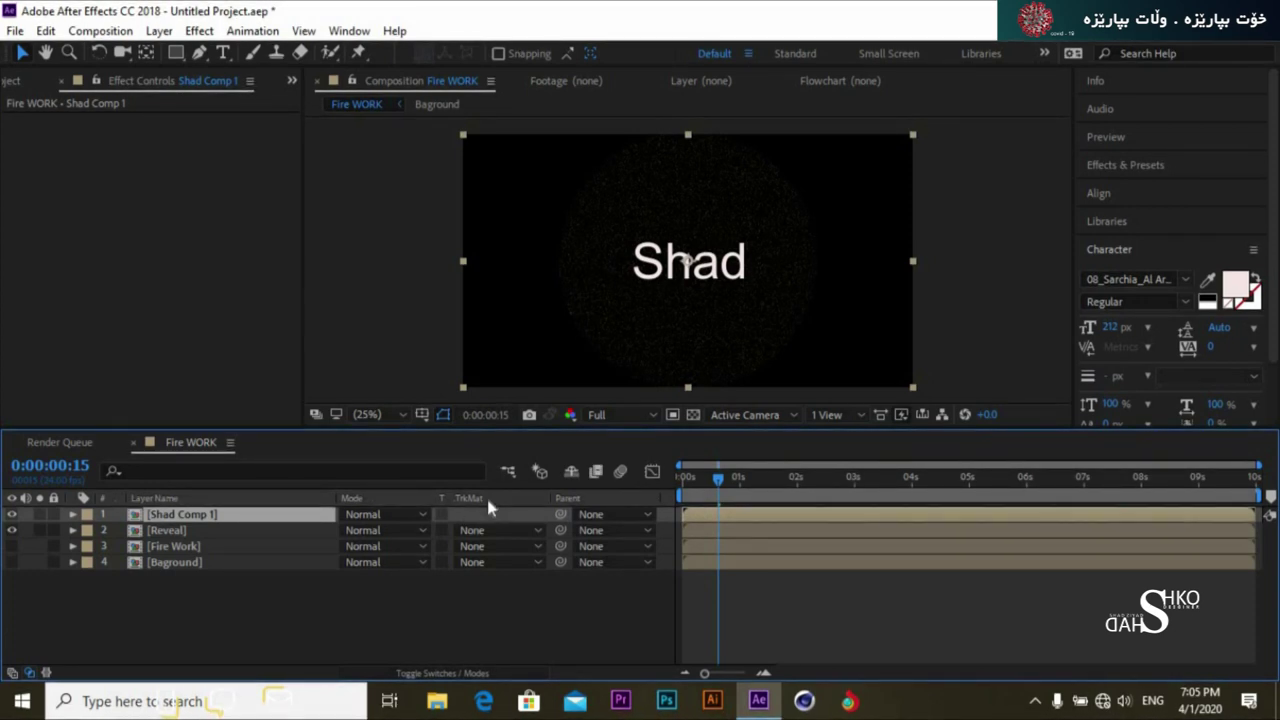
right_click(486, 499)
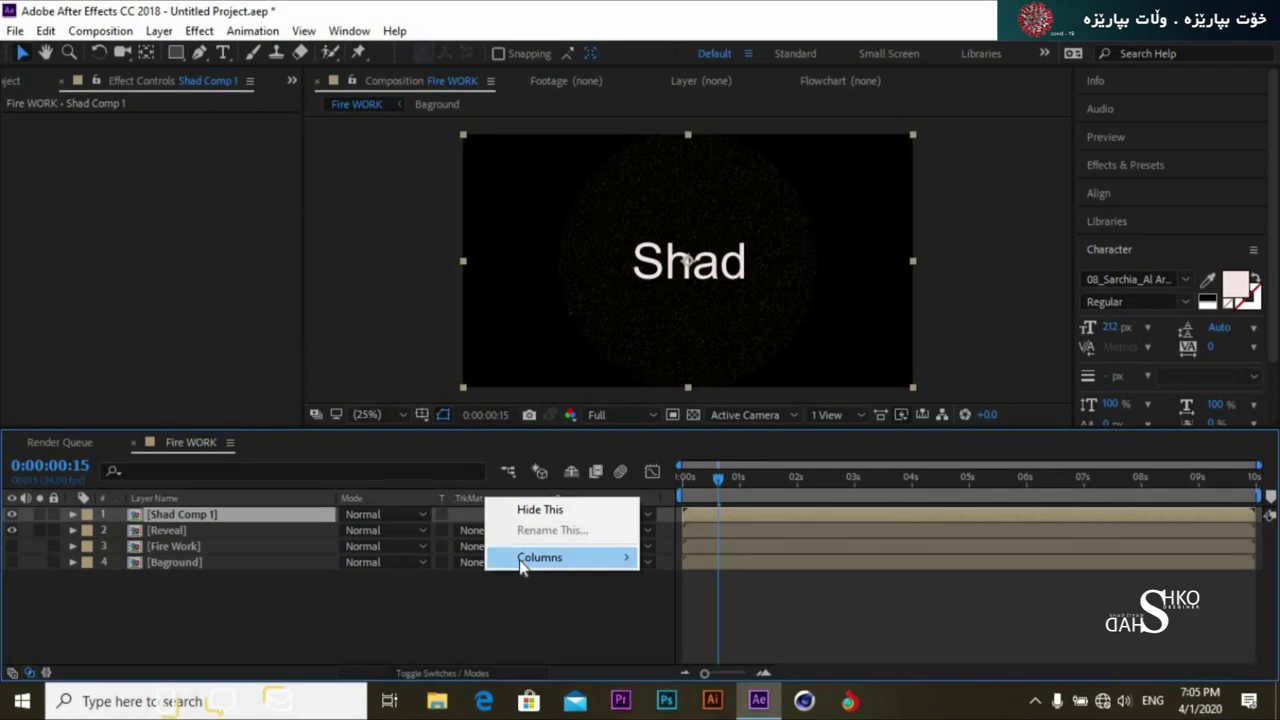
mouse_move(523, 557)
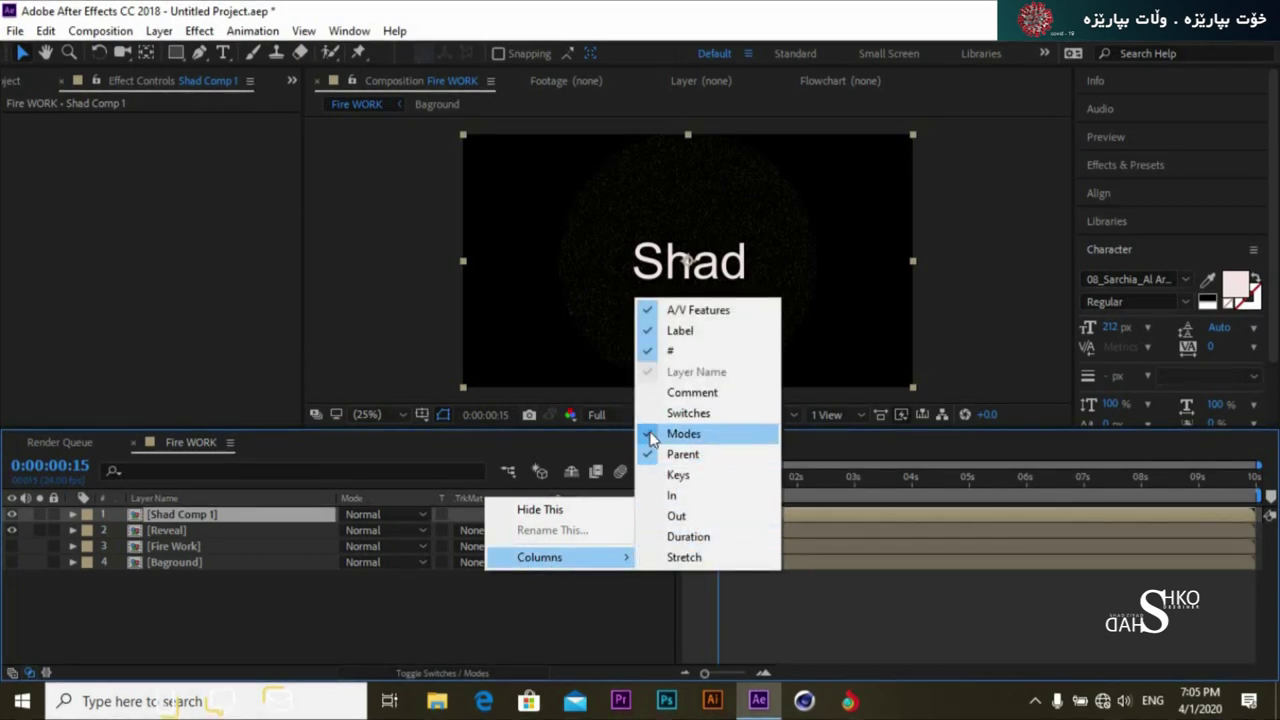
left_click(338, 640)
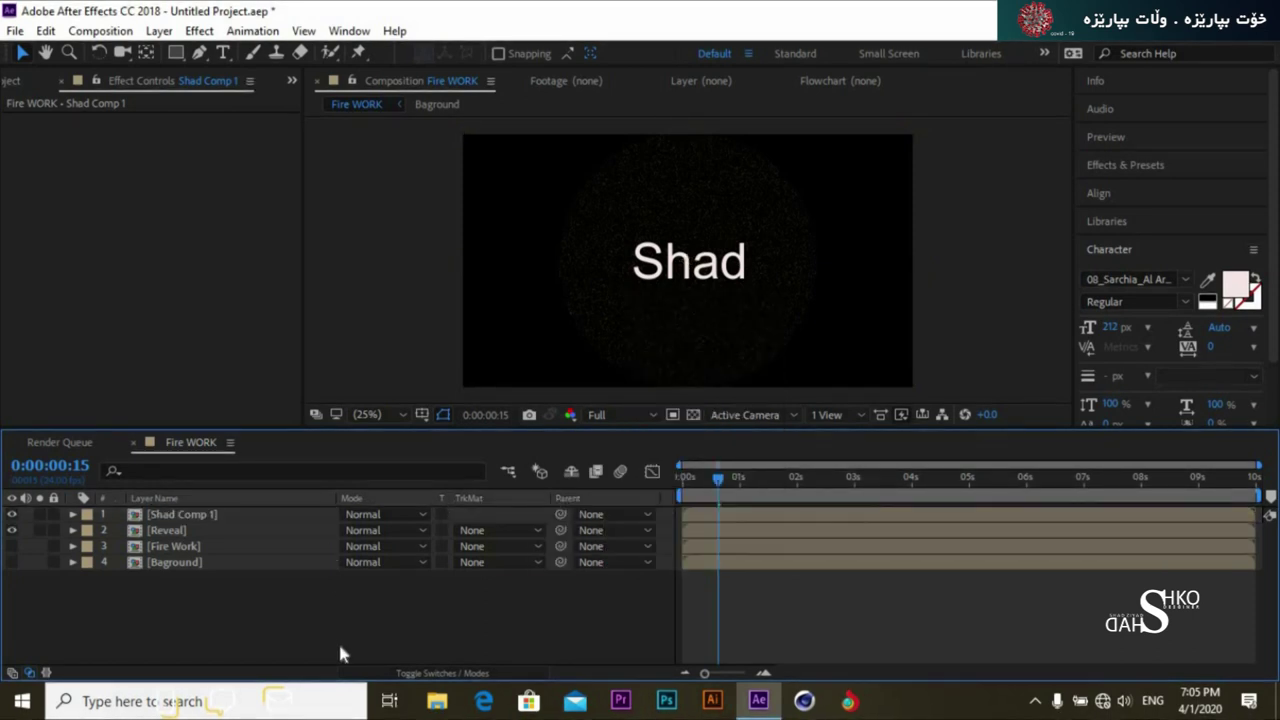
left_click(466, 533)
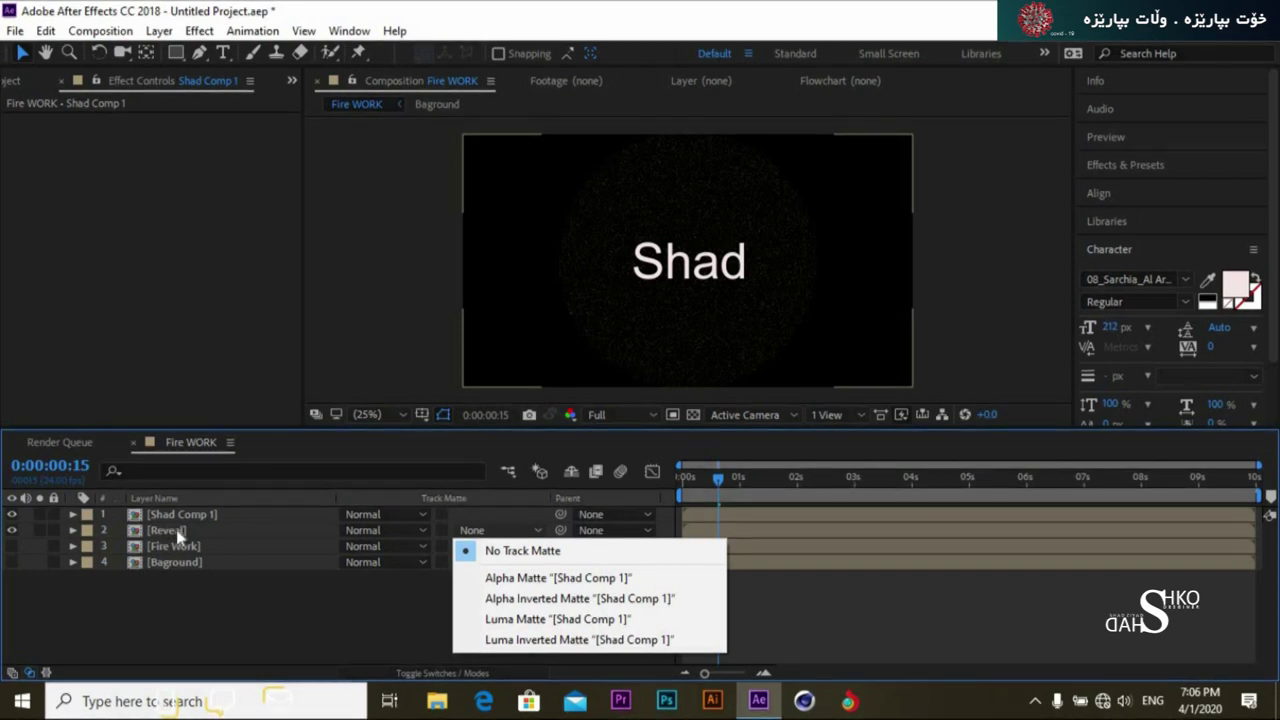
left_click(566, 576)
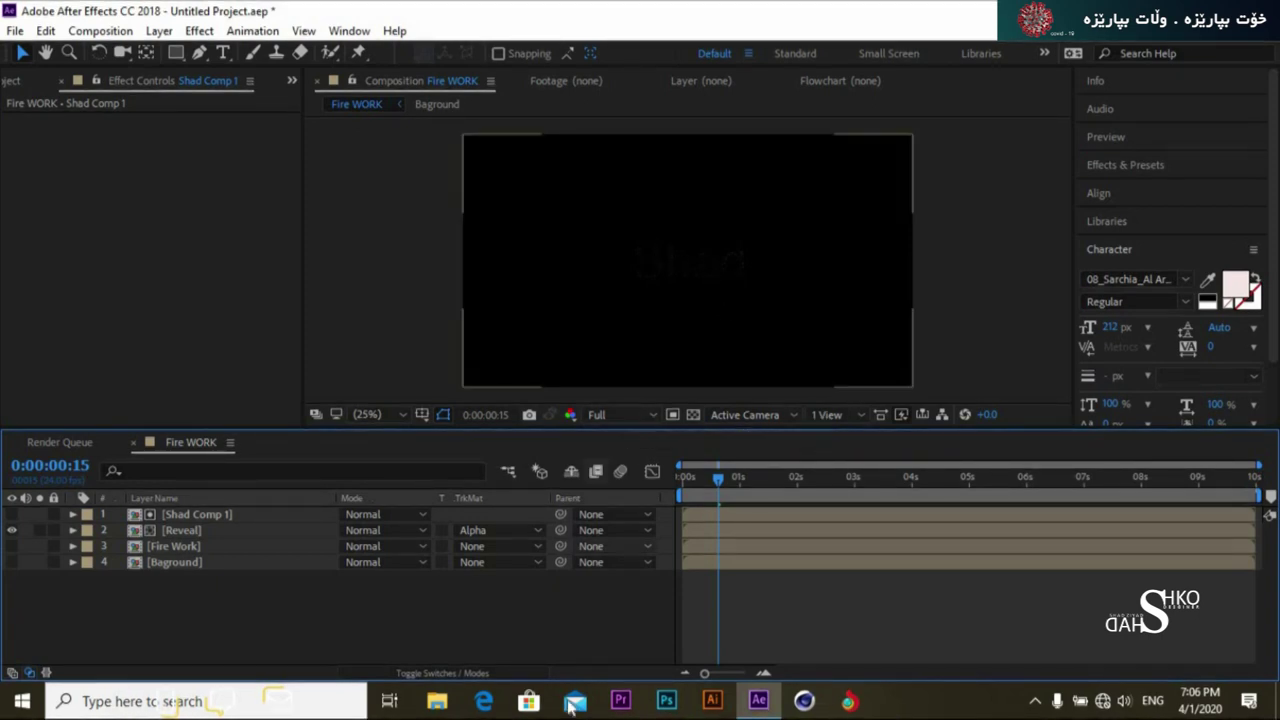
Turn on the visibility of the Baground and Fire Work layers, leaving the name text matte layer hidden
left_click(11, 562)
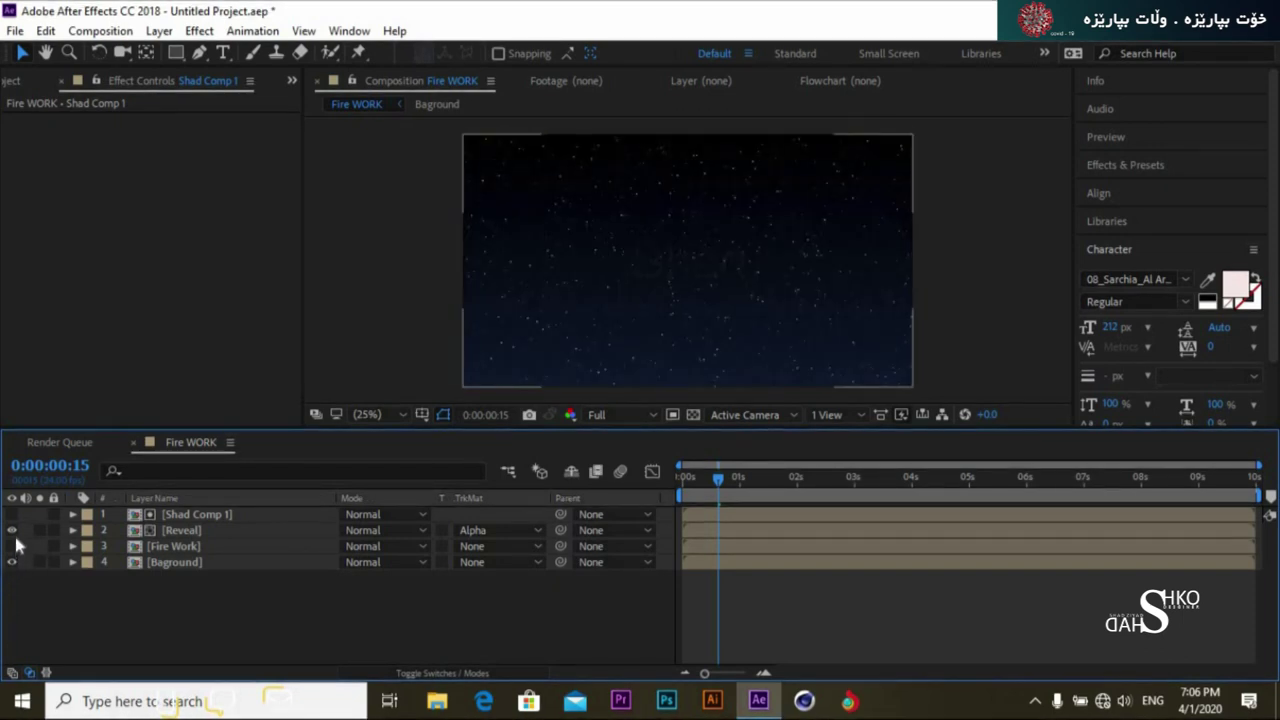
left_click(11, 546)
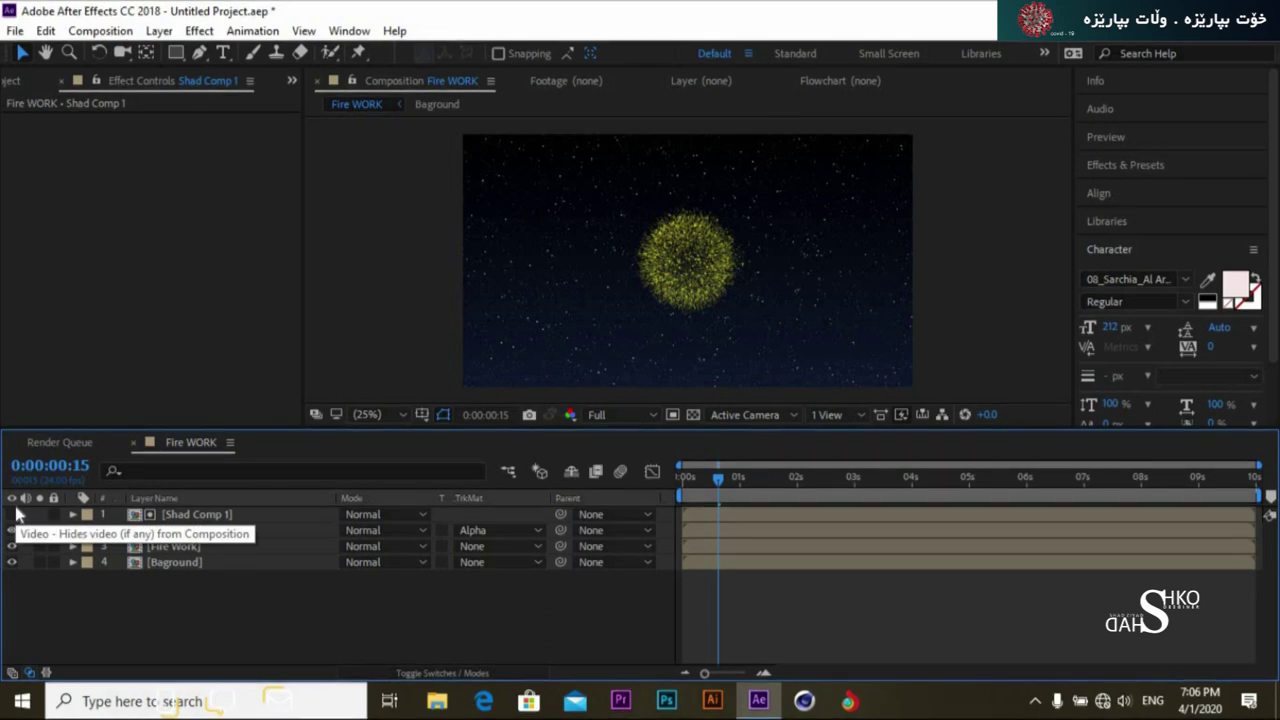
left_click(13, 514)
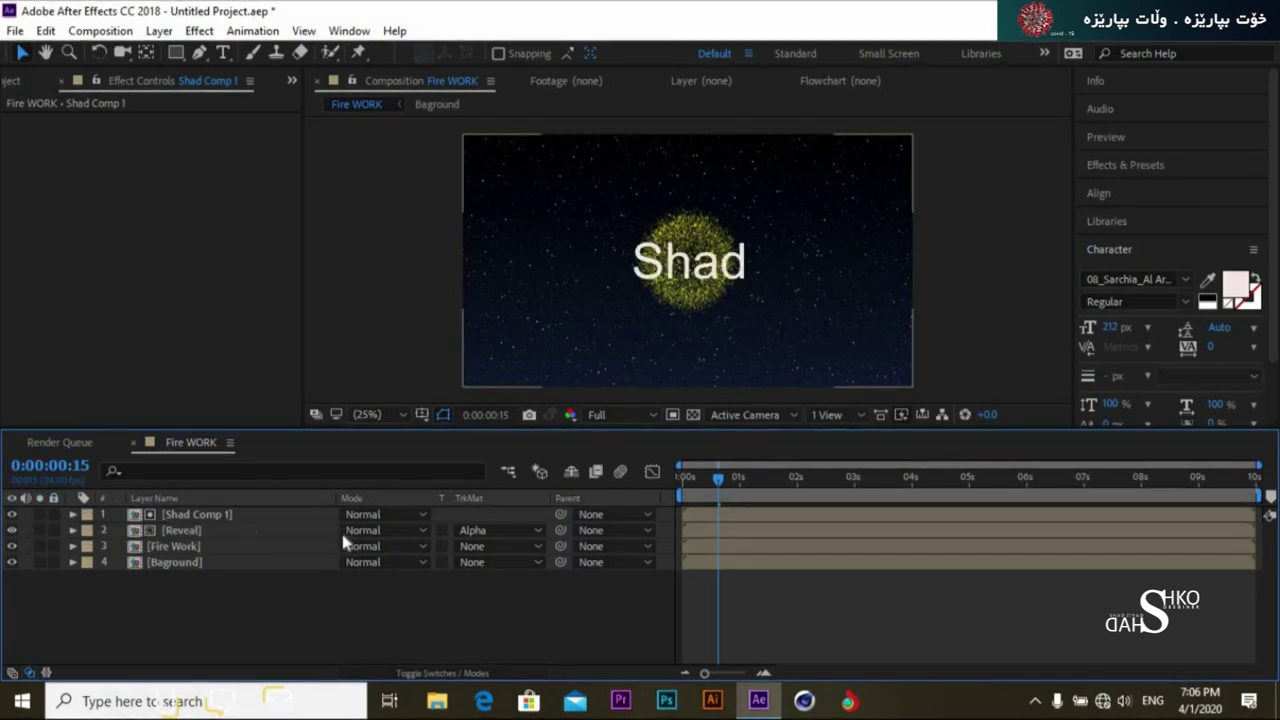
left_click(13, 514)
Play the composition from the first frame to examine the firework and name reveal, stopping at frame 22
left_click_drag(720, 479, 646, 500)
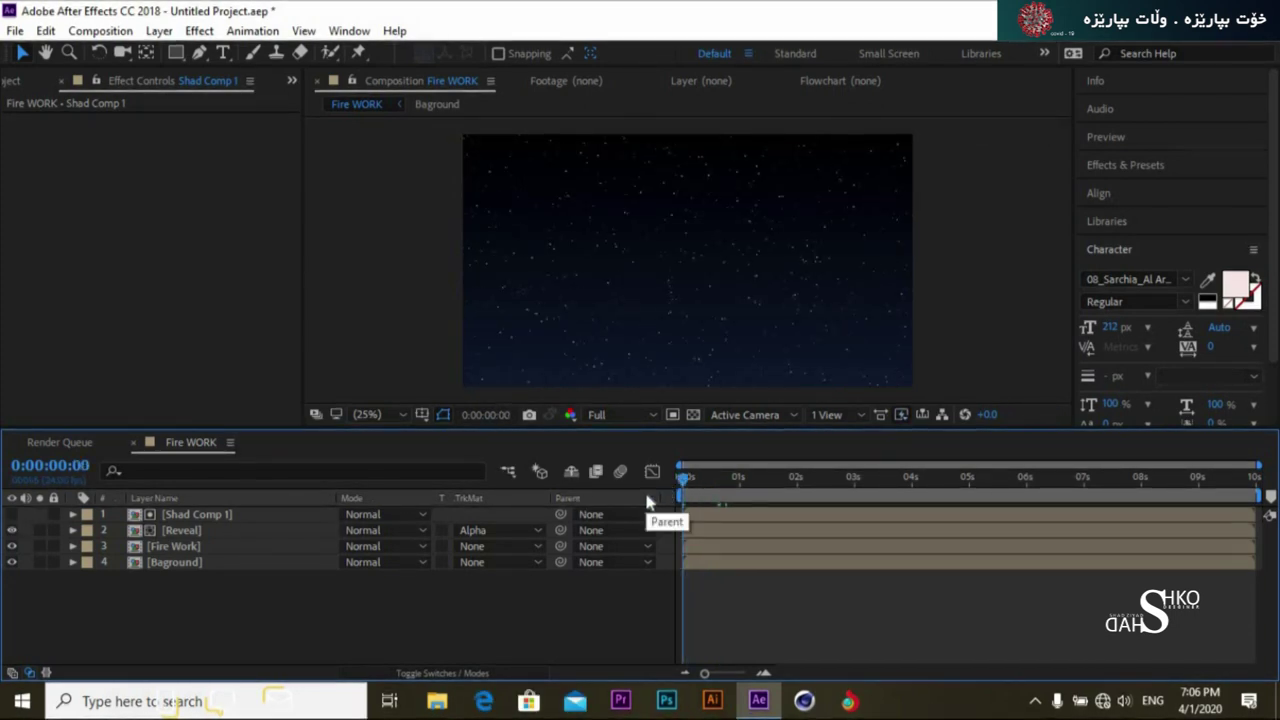
key("space")
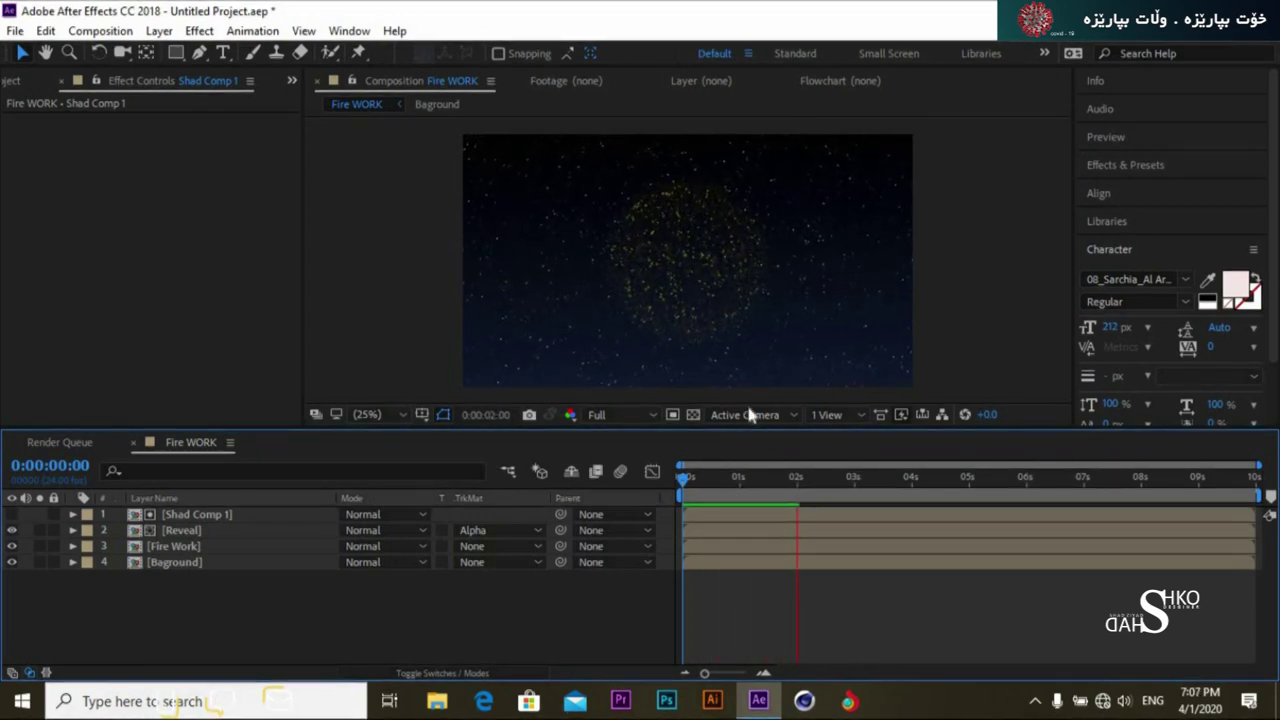
mouse_move(684, 478)
left_mouse_down()
mouse_move(728, 484)
mouse_move(666, 483)
left_mouse_up()
key("space")
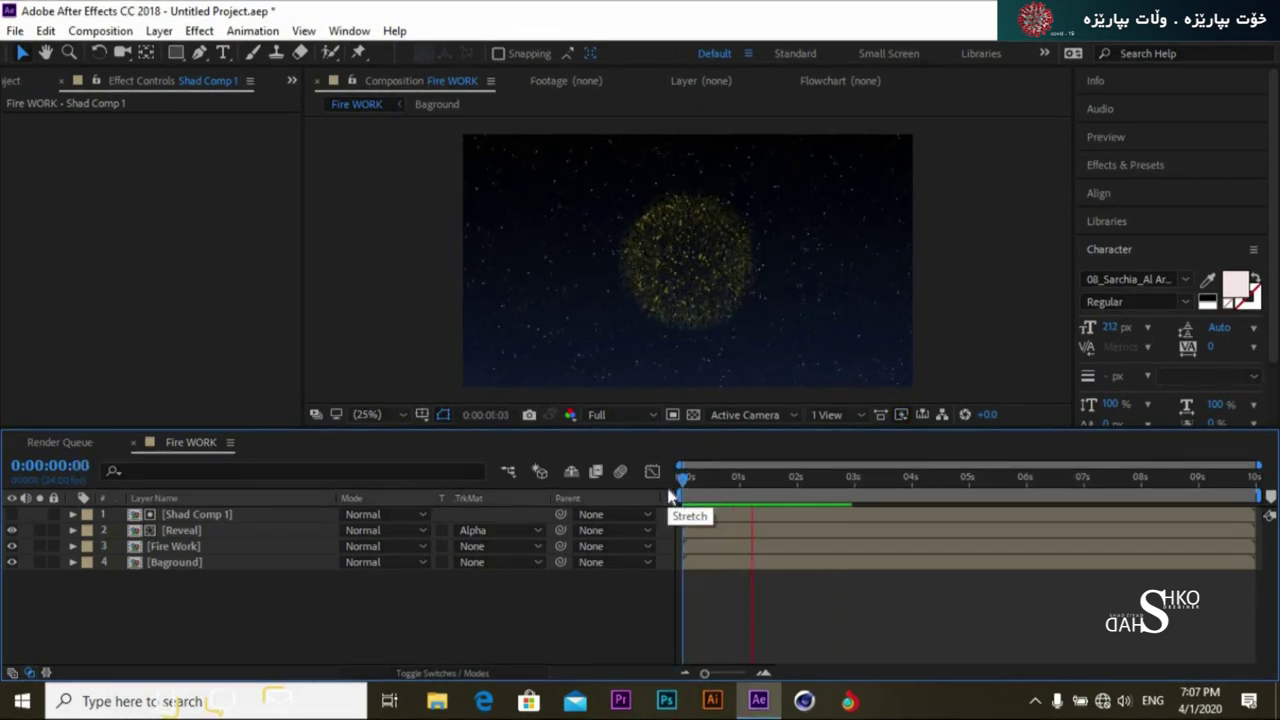
key("space")
left_click(858, 478)
left_click_drag(855, 480, 736, 479)
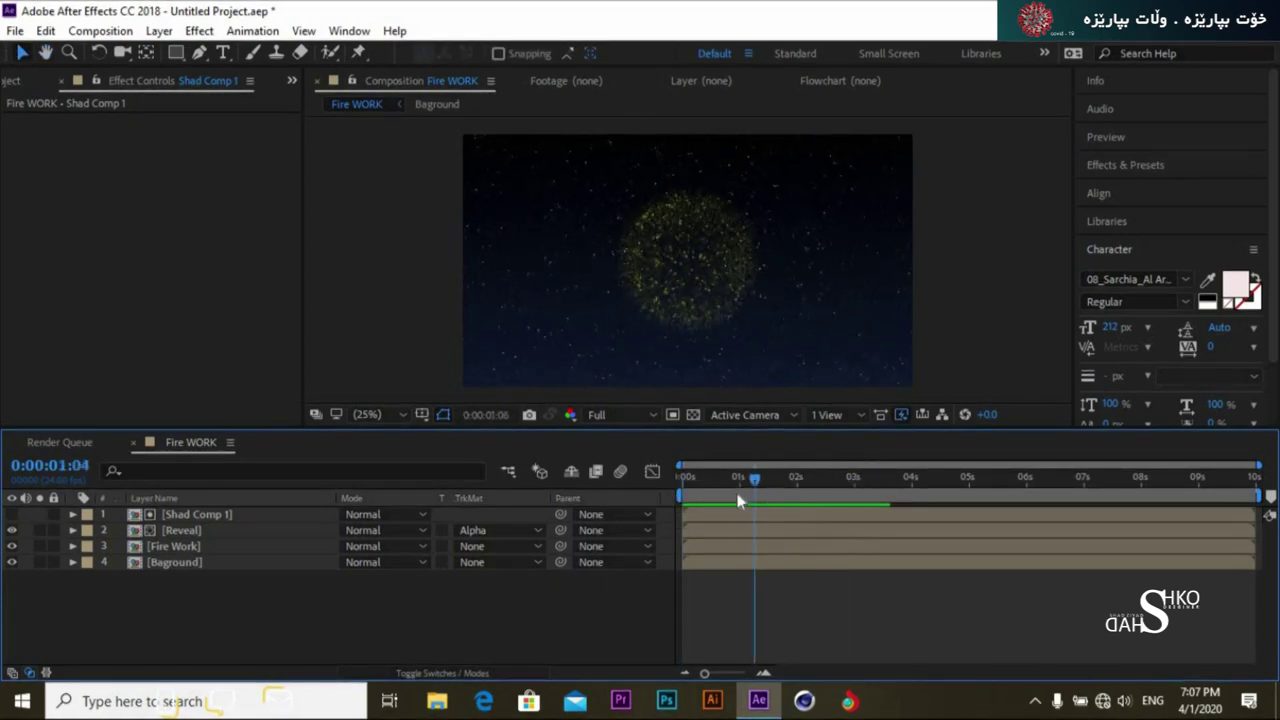
Duplicate the pre-composed name text layer above the Reveal layer's matte
left_click(263, 515)
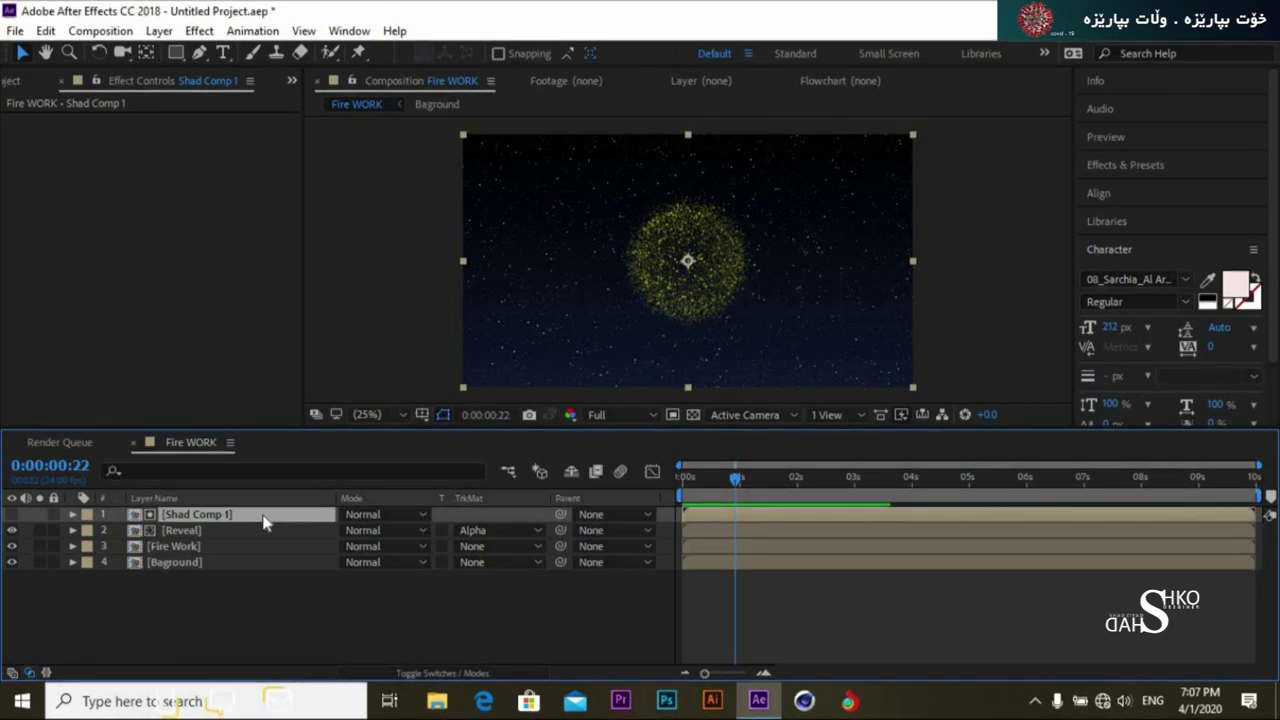
key("ctrl+d")
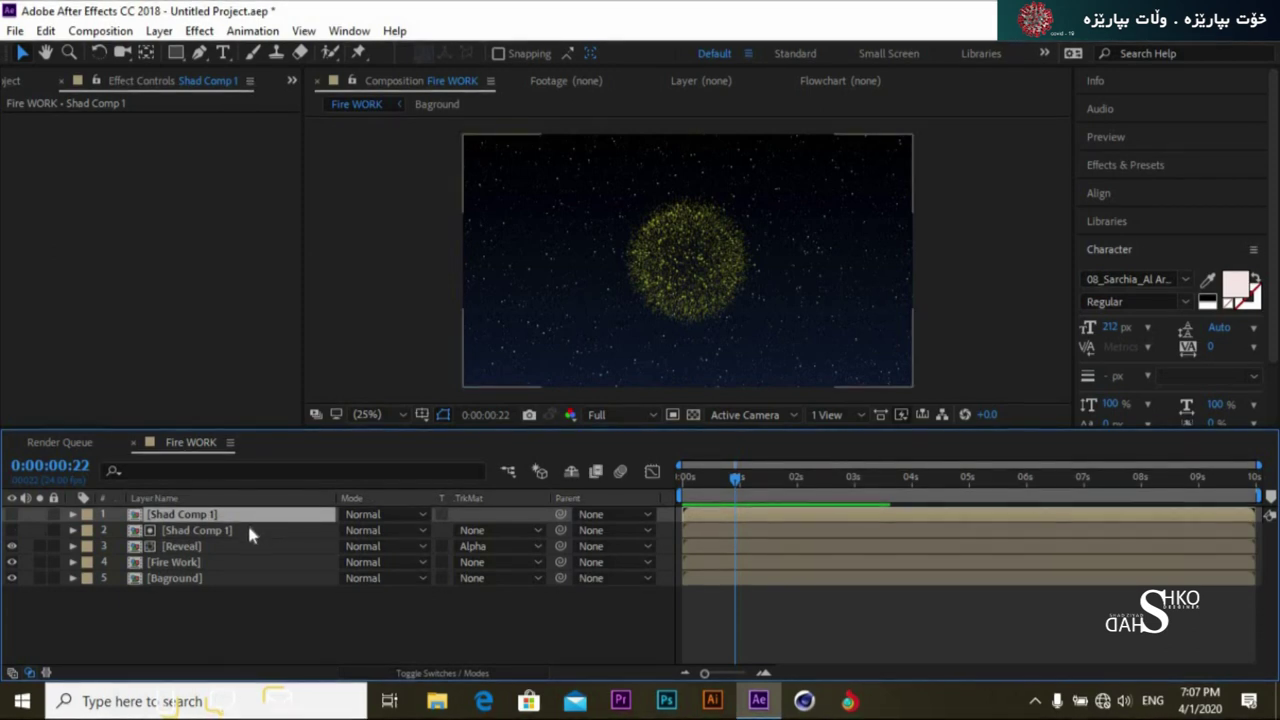
left_click(249, 529)
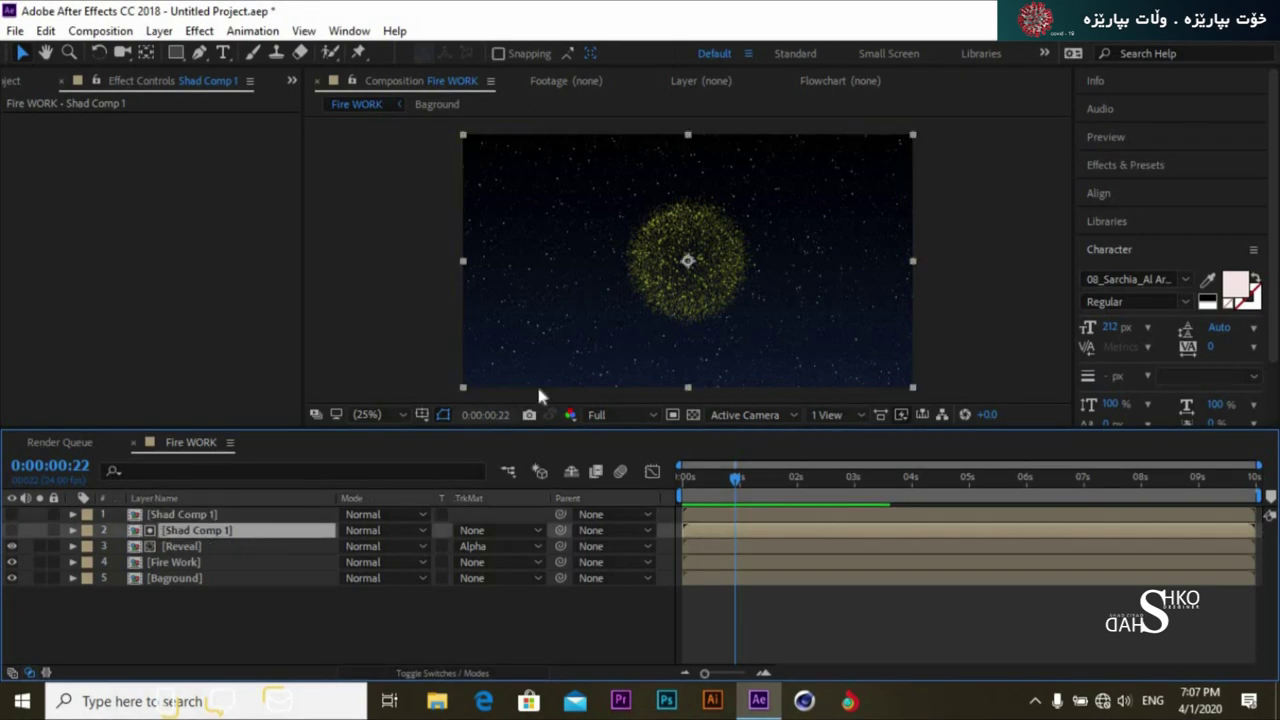
Play the composition from the first frame to about 0:00:02:14 and delete the topmost duplicate of the name text composition
left_click(158, 514)
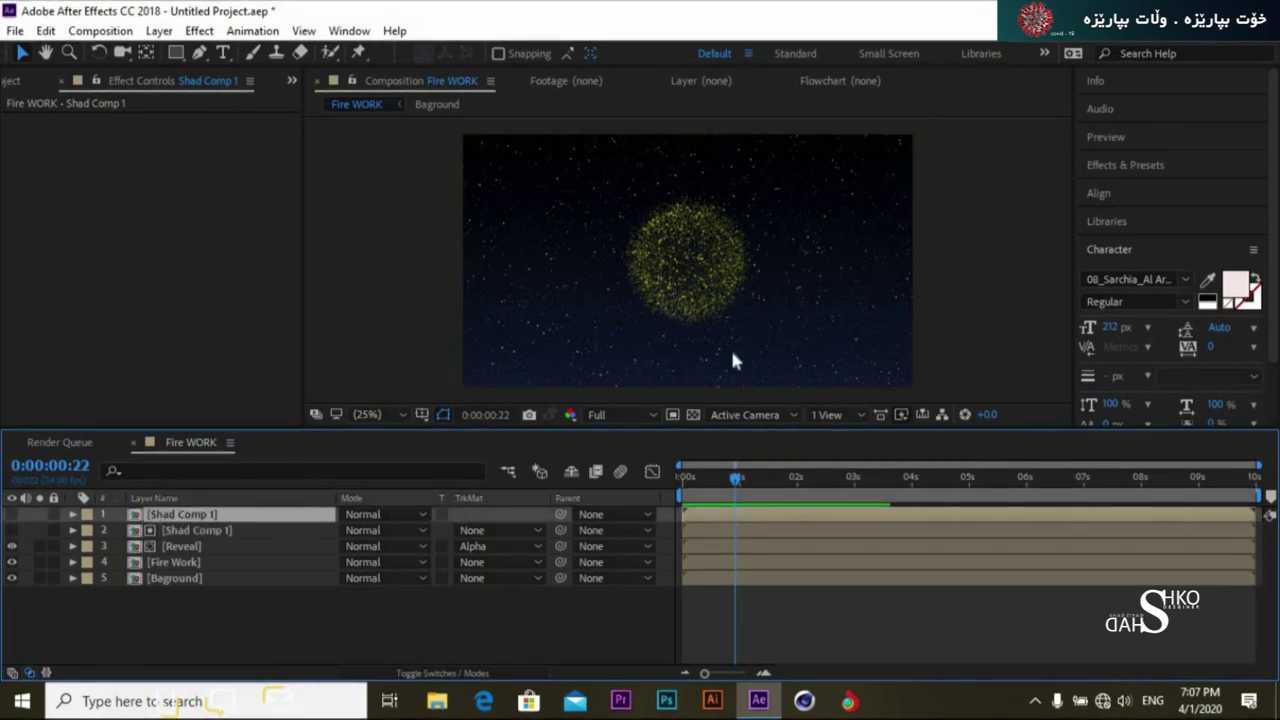
left_click(1111, 165)
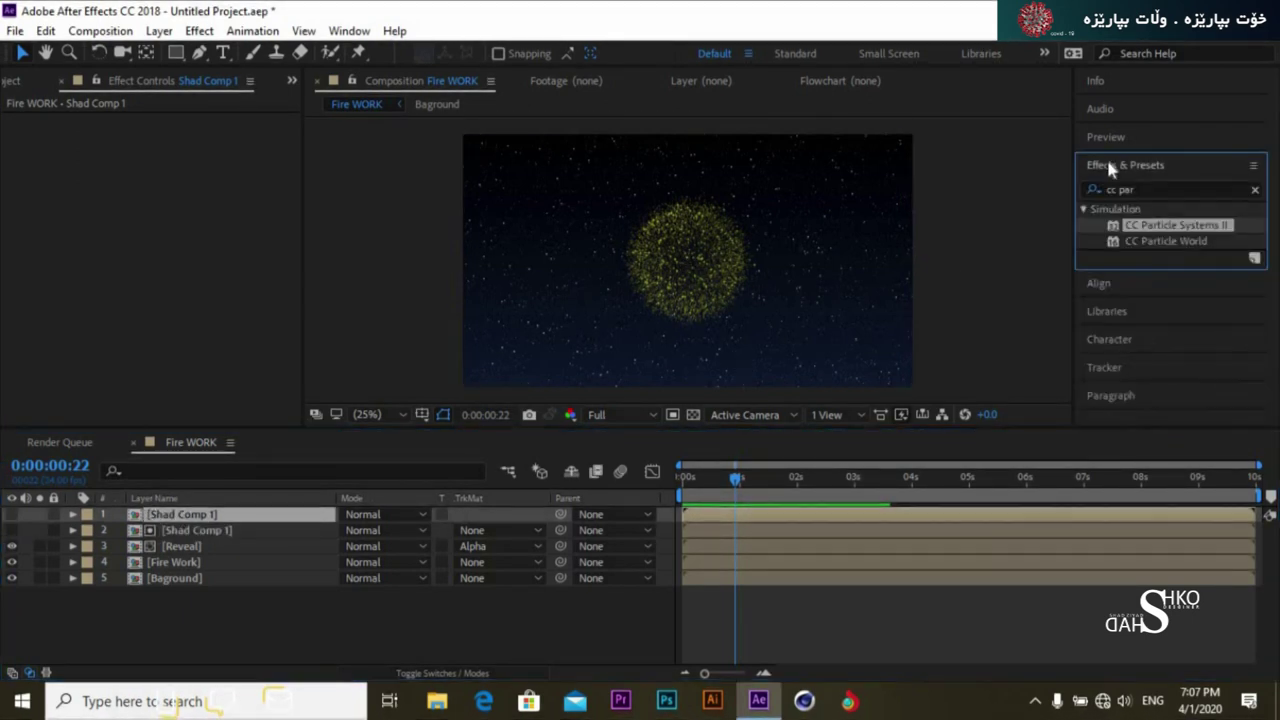
left_click(1255, 190)
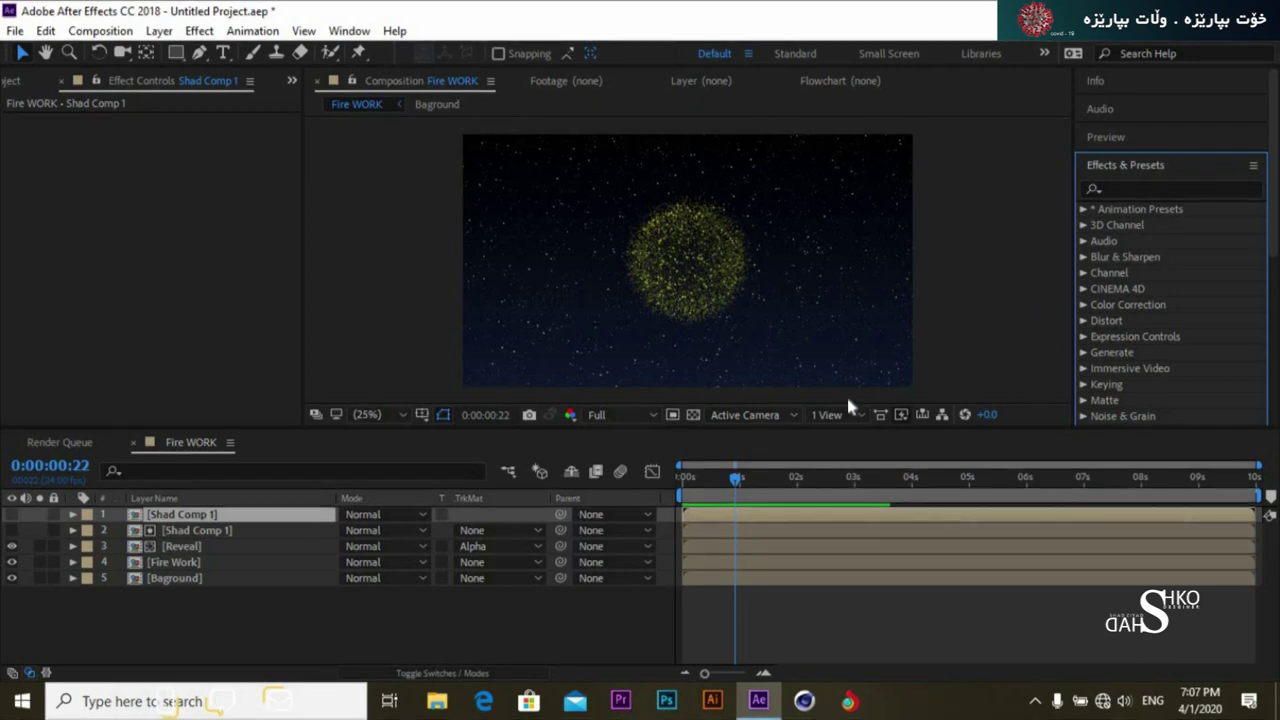
left_click_drag(733, 478, 681, 483)
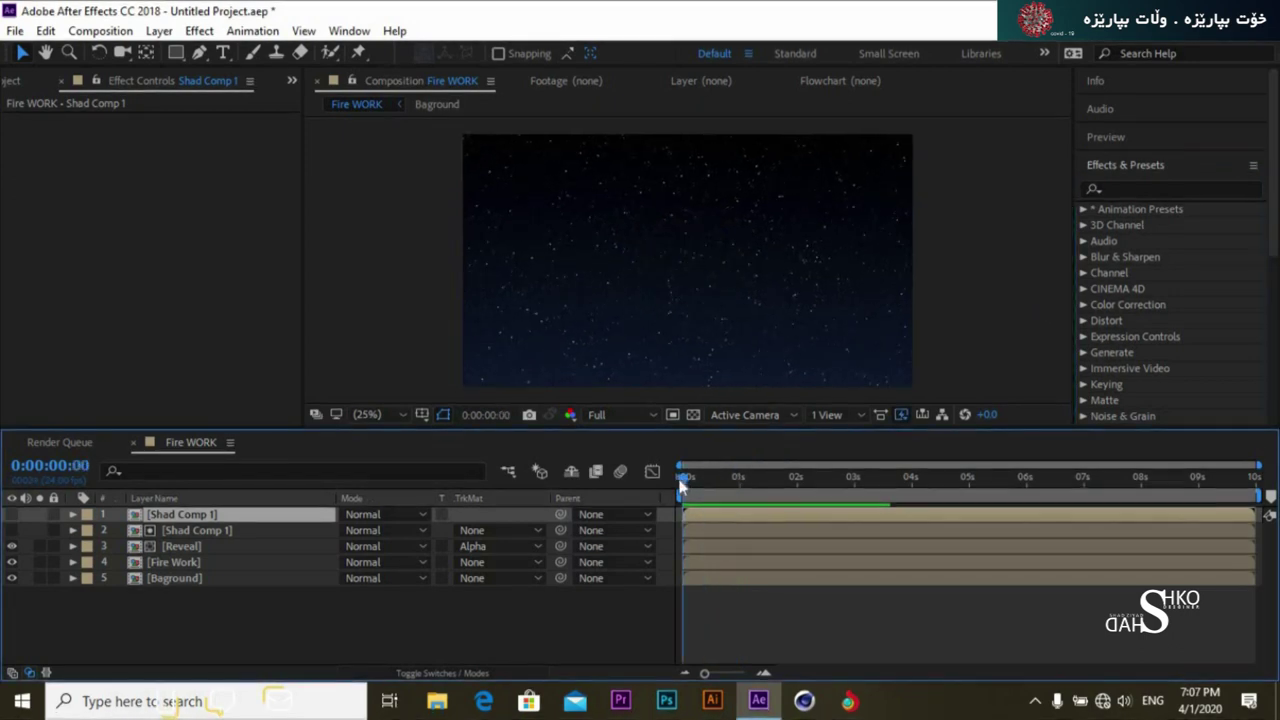
key("space")
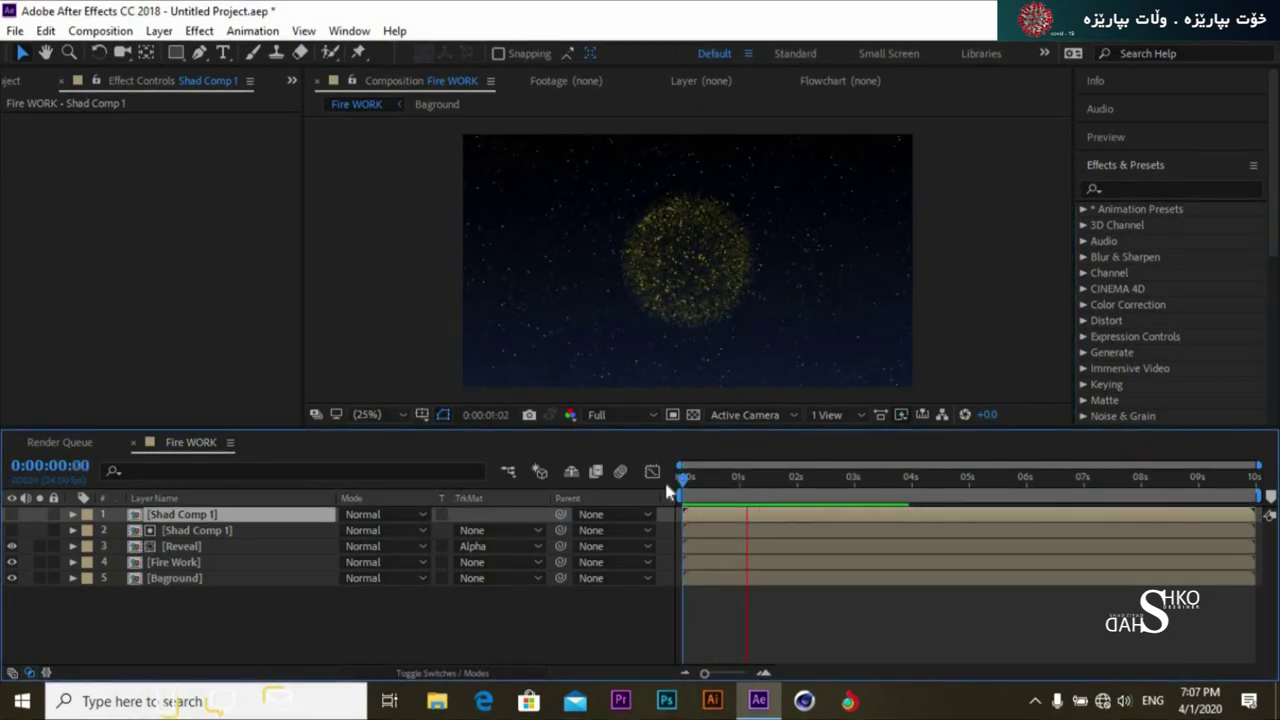
key("space")
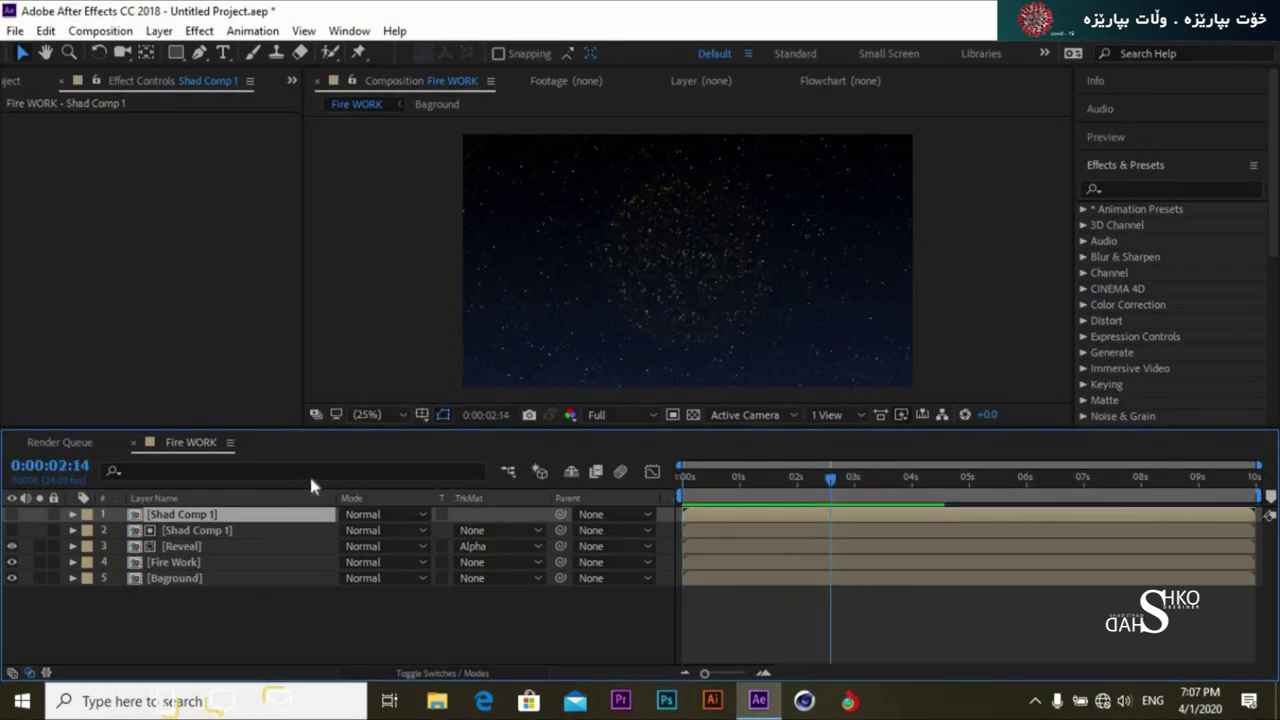
key("Delete")
Pre-compose the name text matte and Reveal layers together into a new composition named REVEAL, moving all attributes
left_click(229, 532, "shift")
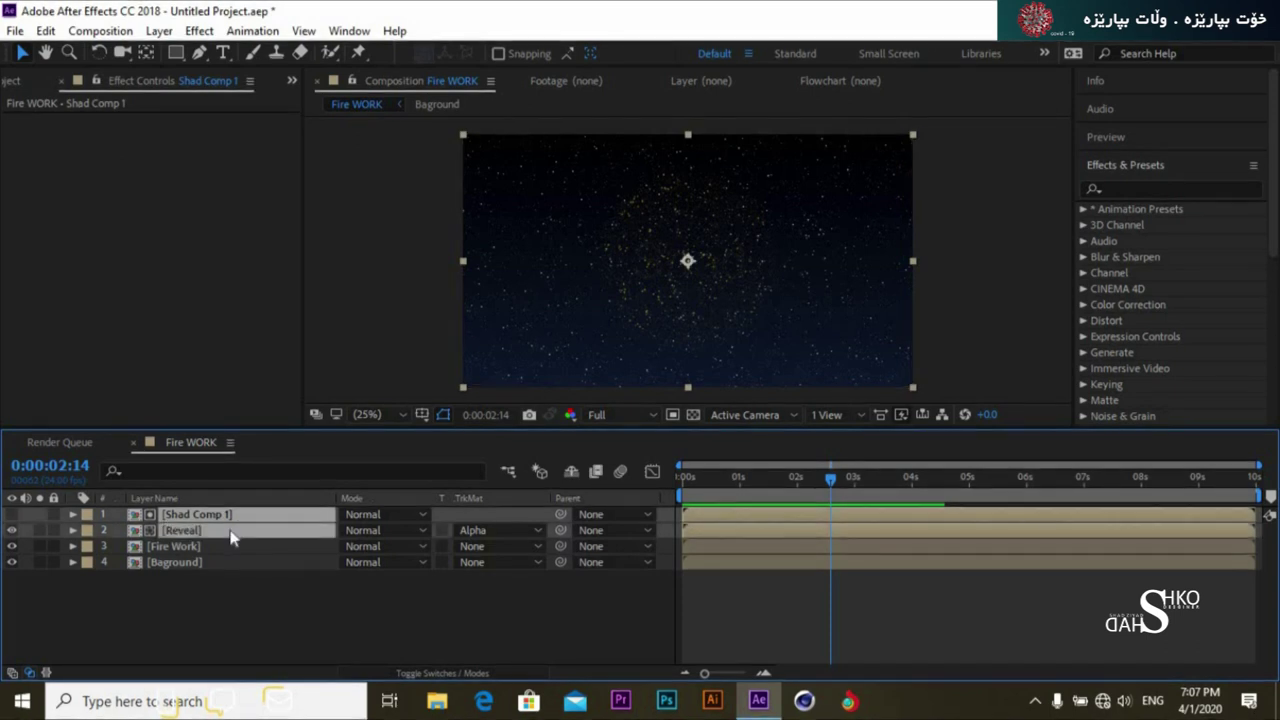
right_click(230, 531)
left_click(267, 604)
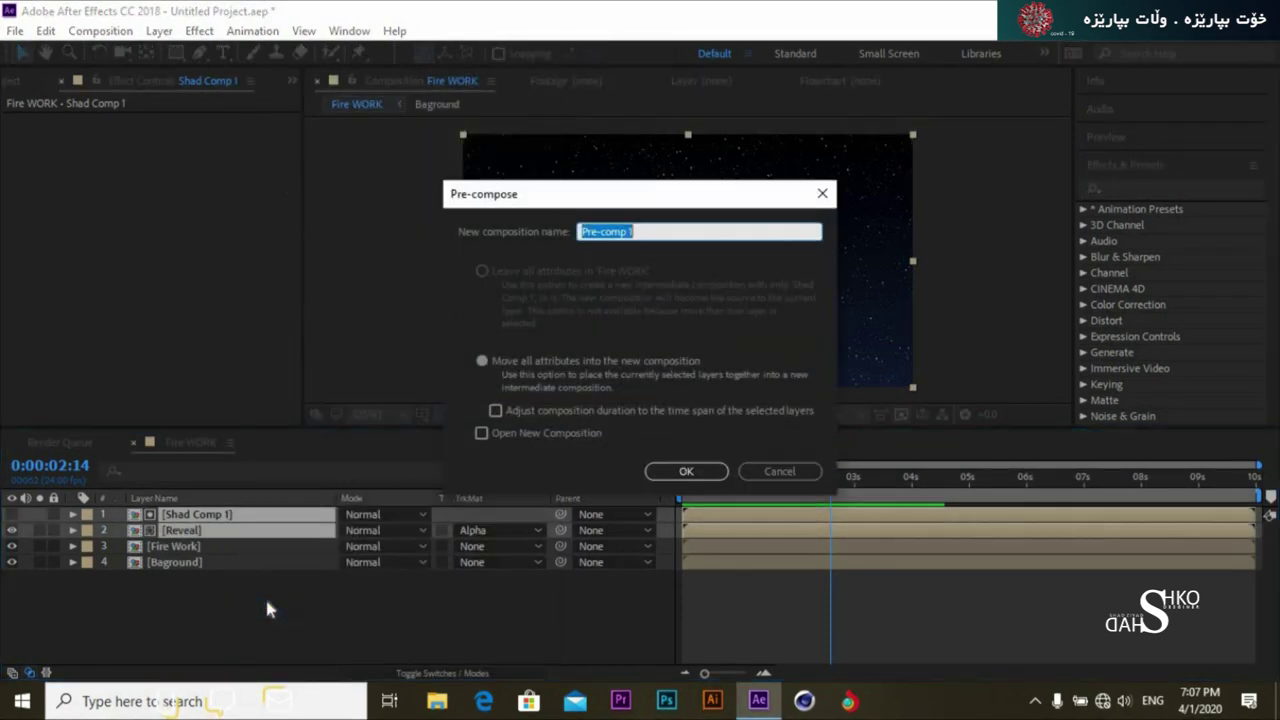
type("R")
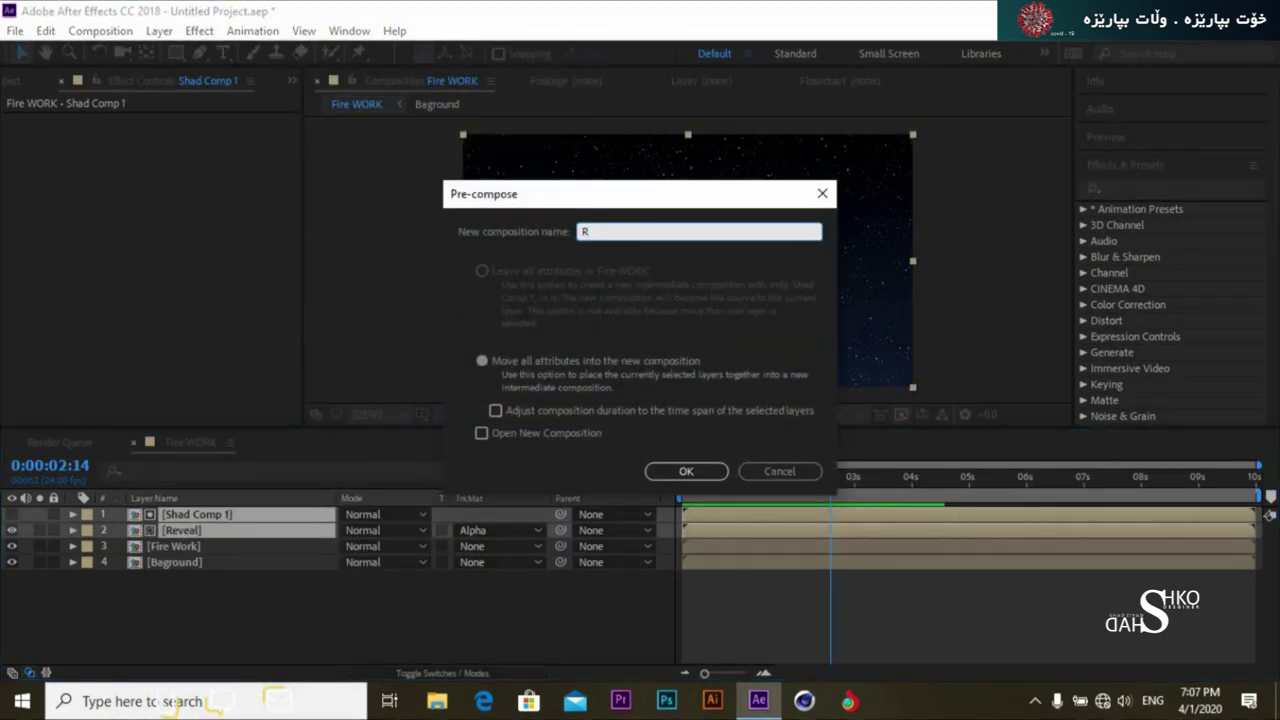
type("EVEAL")
left_click(672, 470)
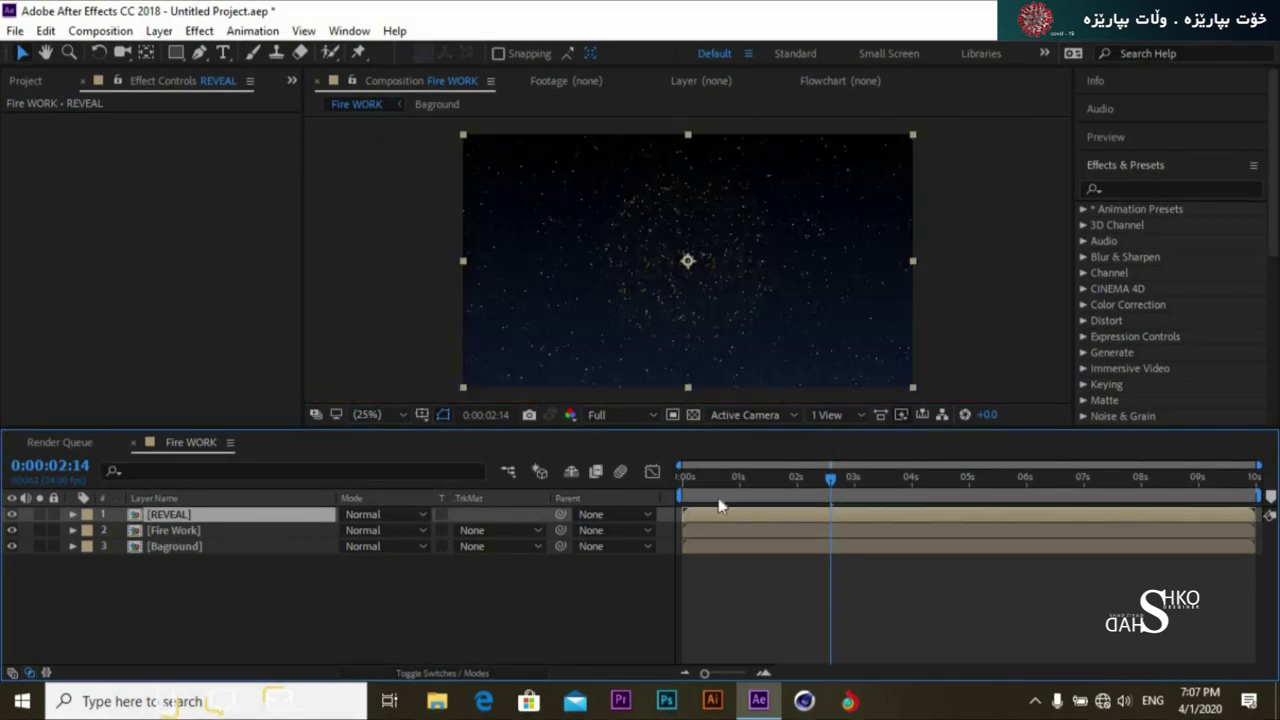
At 0:00:02:11, find the Hue/Saturation effect by searching for "hue" and apply it to the REVEAL layer
mouse_move(836, 481)
left_mouse_down()
mouse_move(789, 488)
mouse_move(823, 493)
left_mouse_up()
left_click(214, 530)
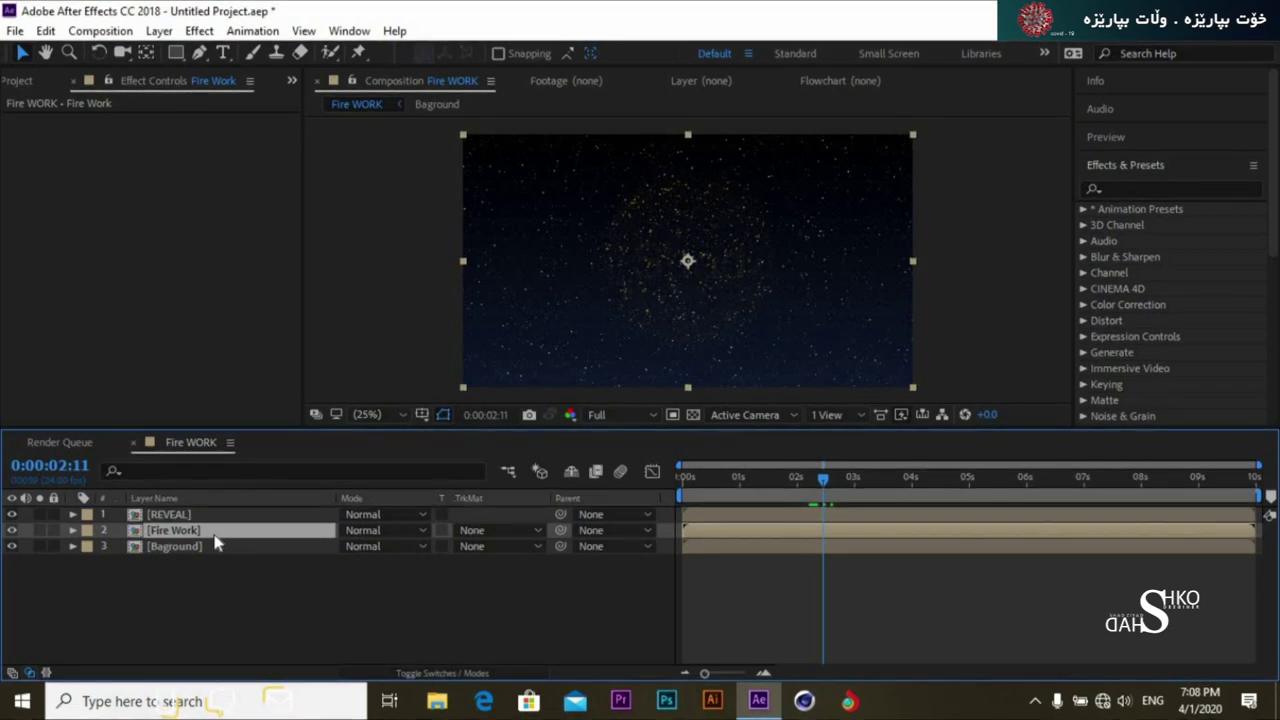
left_click(1202, 182)
type("h")
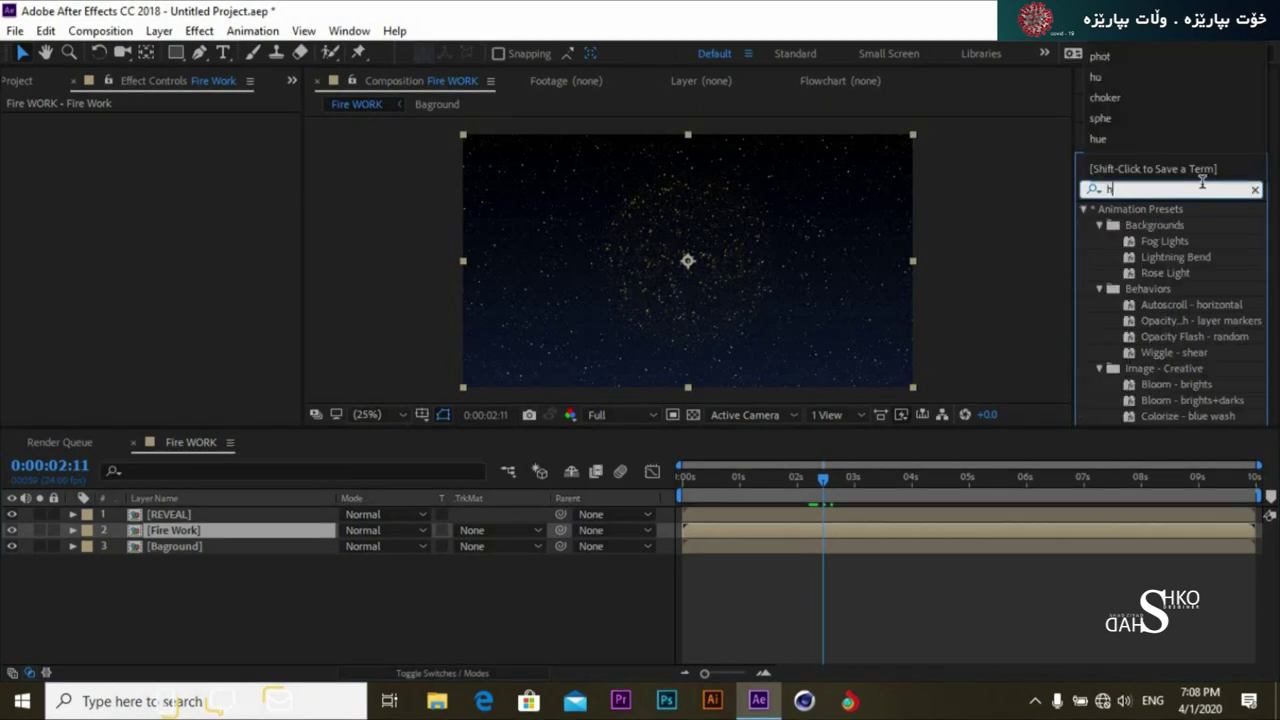
type("ue")
left_click_drag(1159, 288, 248, 516)
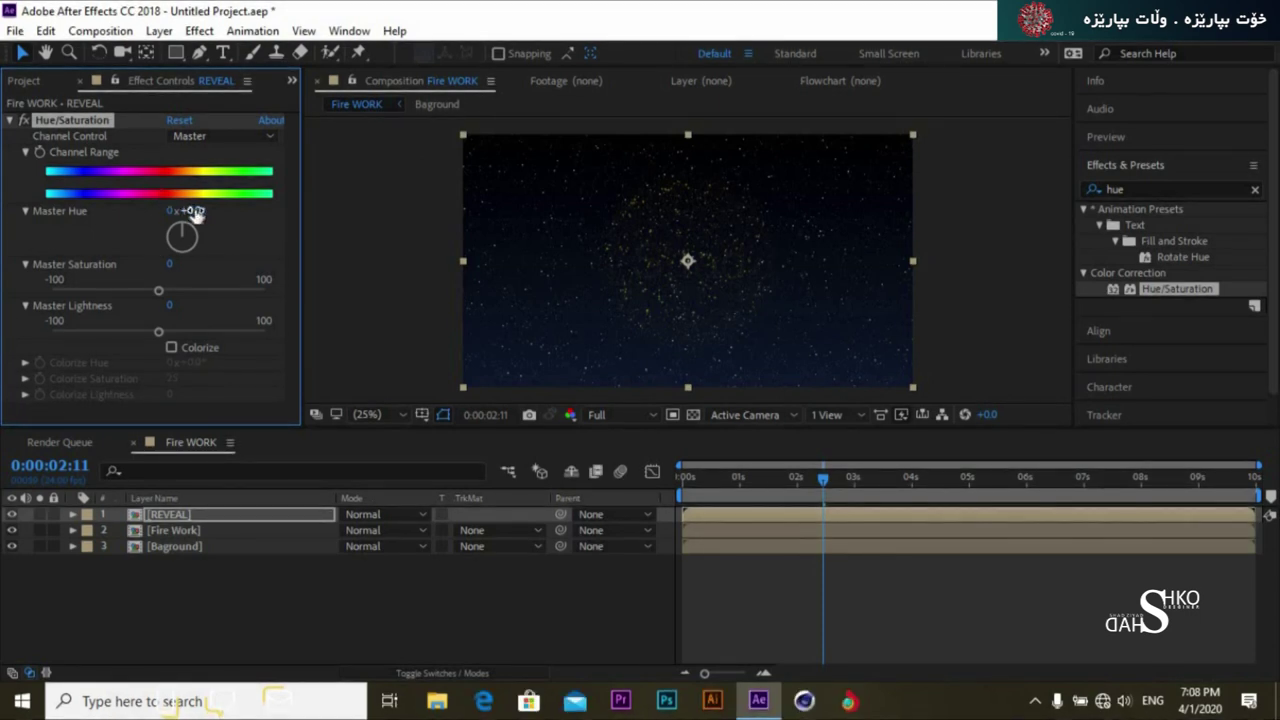
Set the REVEAL layer's Master Hue to 140°, hiding the Fire Work and Baground layers only while adjusting it
left_click_drag(204, 210, 215, 212)
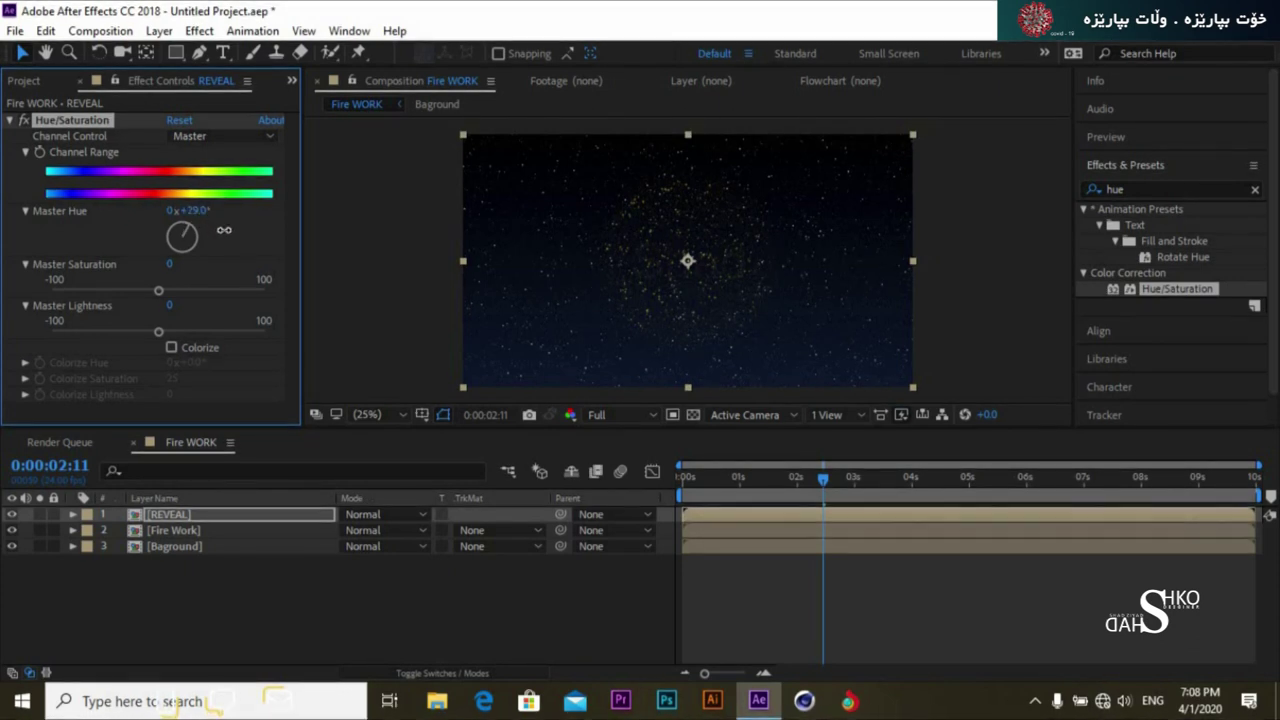
left_click_drag(195, 240, 196, 254)
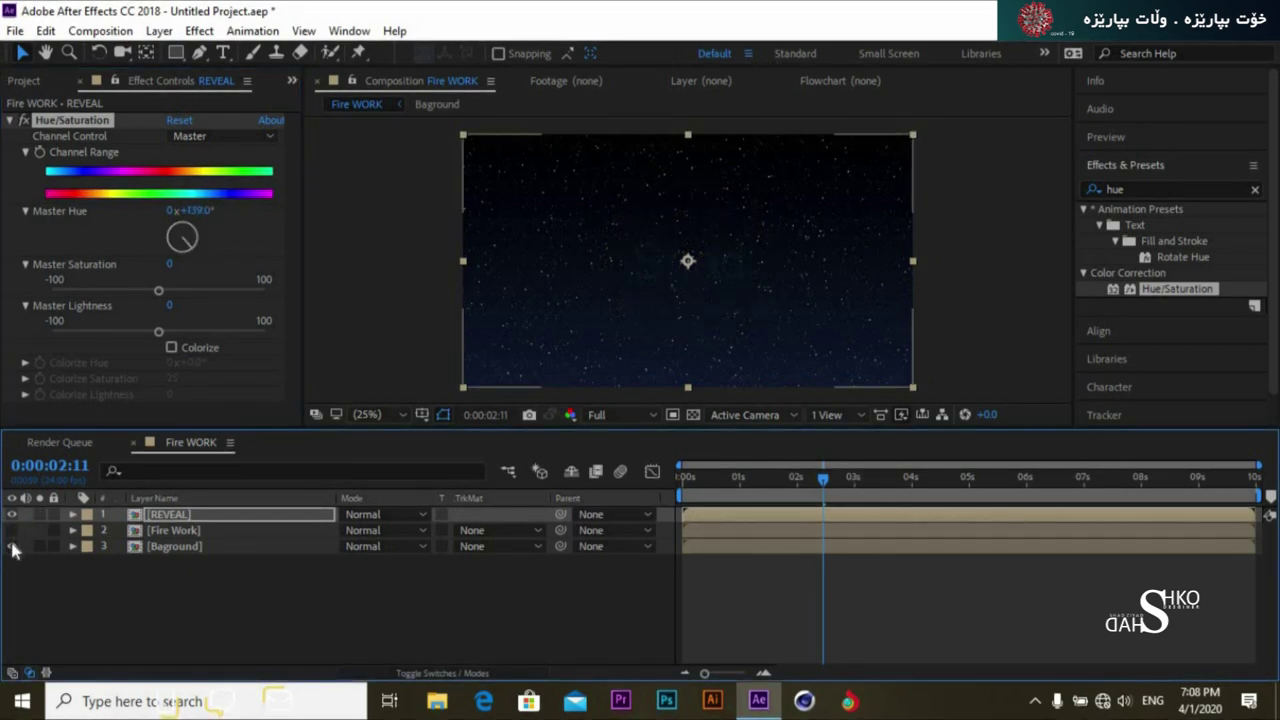
left_click_drag(12, 537, 12, 548)
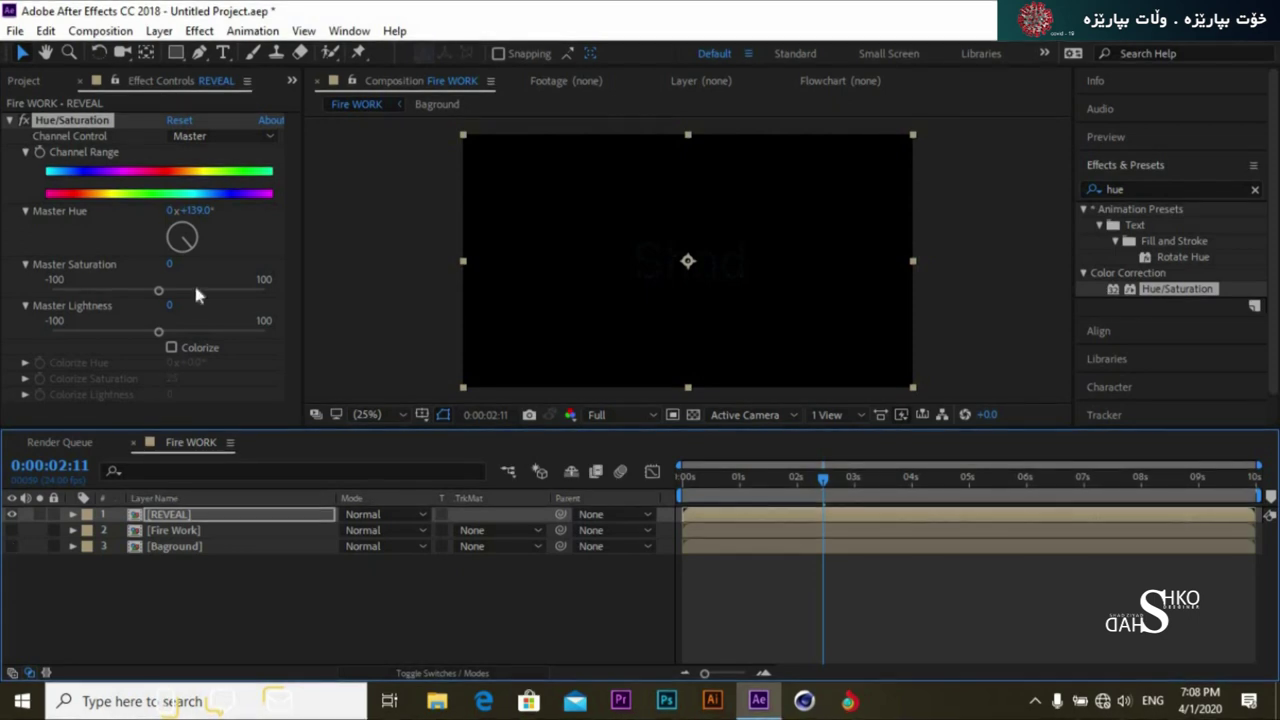
mouse_move(188, 242)
left_mouse_down()
mouse_move(197, 237)
mouse_move(190, 254)
left_mouse_up()
left_click_drag(12, 530, 12, 547)
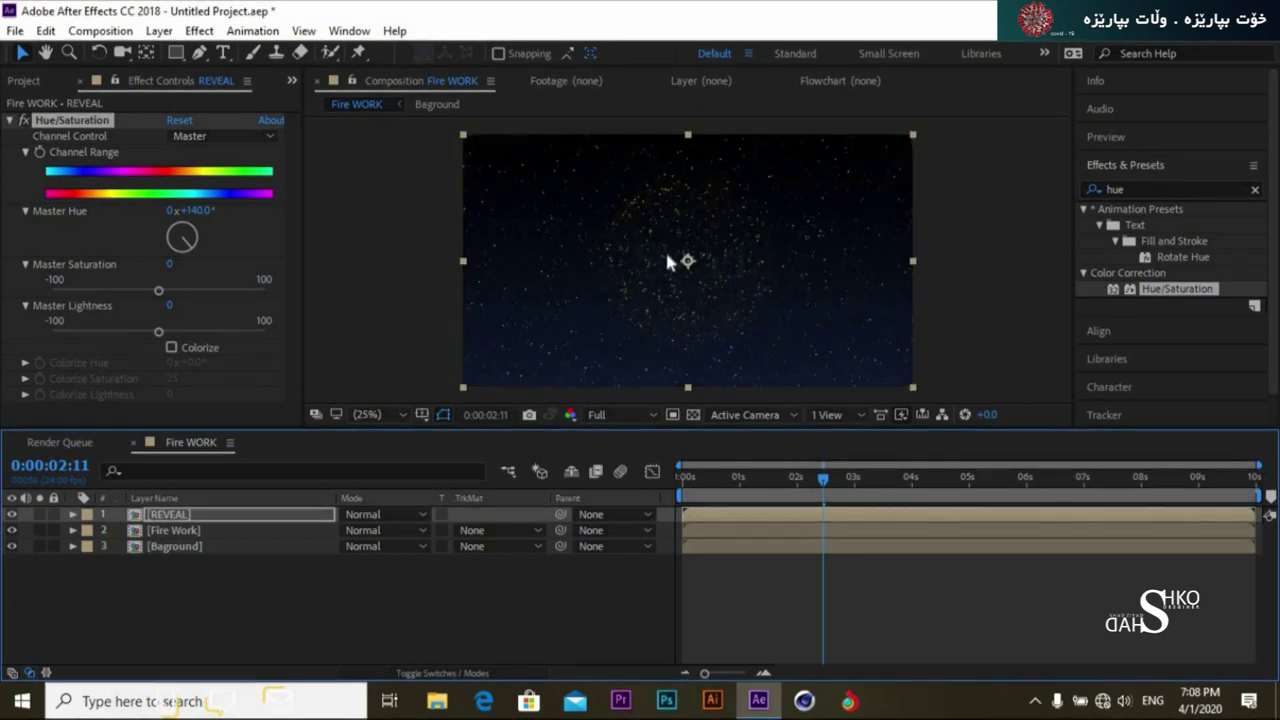
Search the effects for "glow" and apply the Stylize Glow effect to the REVEAL layer
left_click(1259, 199)
left_click(1255, 190)
left_click(1220, 189)
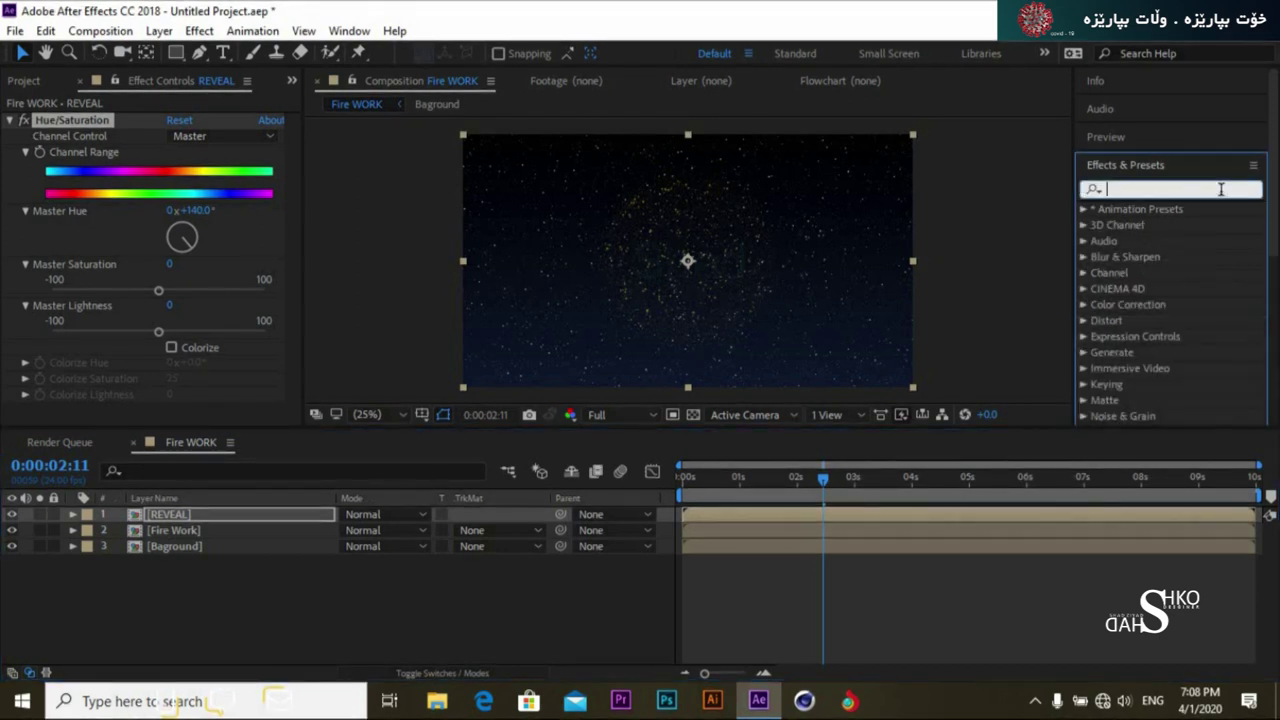
type("glow")
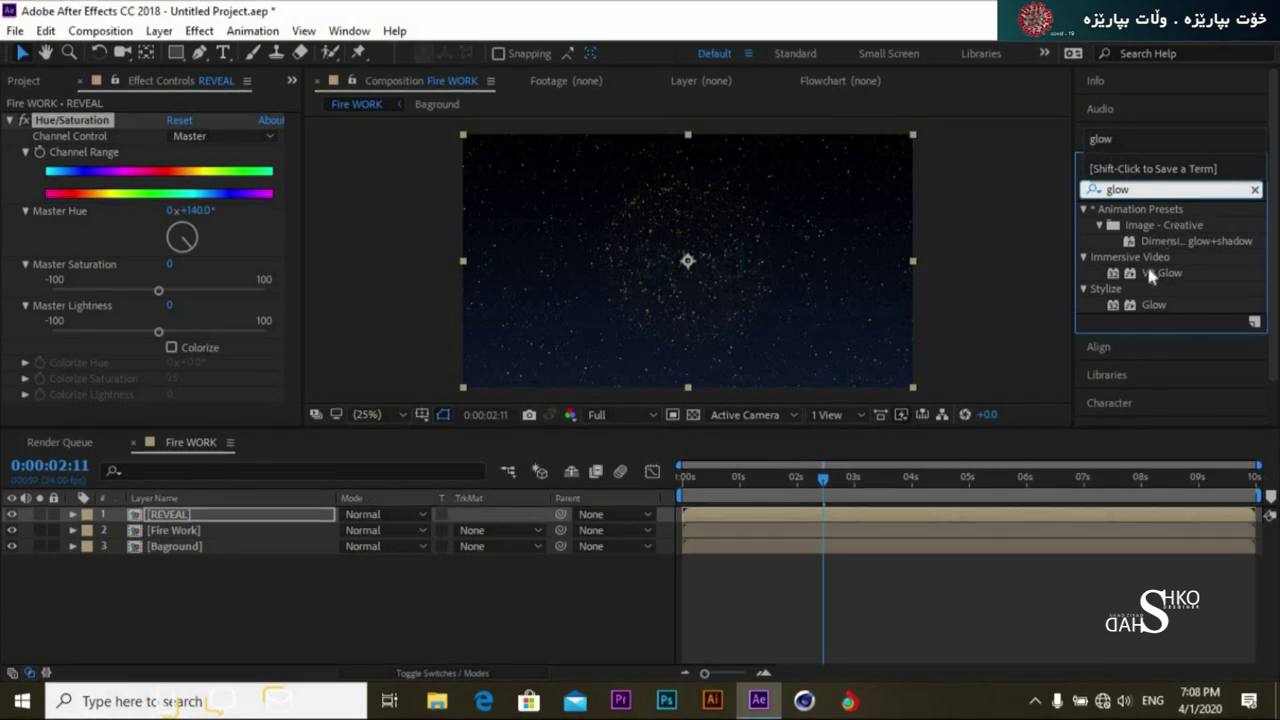
left_click(1155, 305)
left_click_drag(1157, 316, 263, 514)
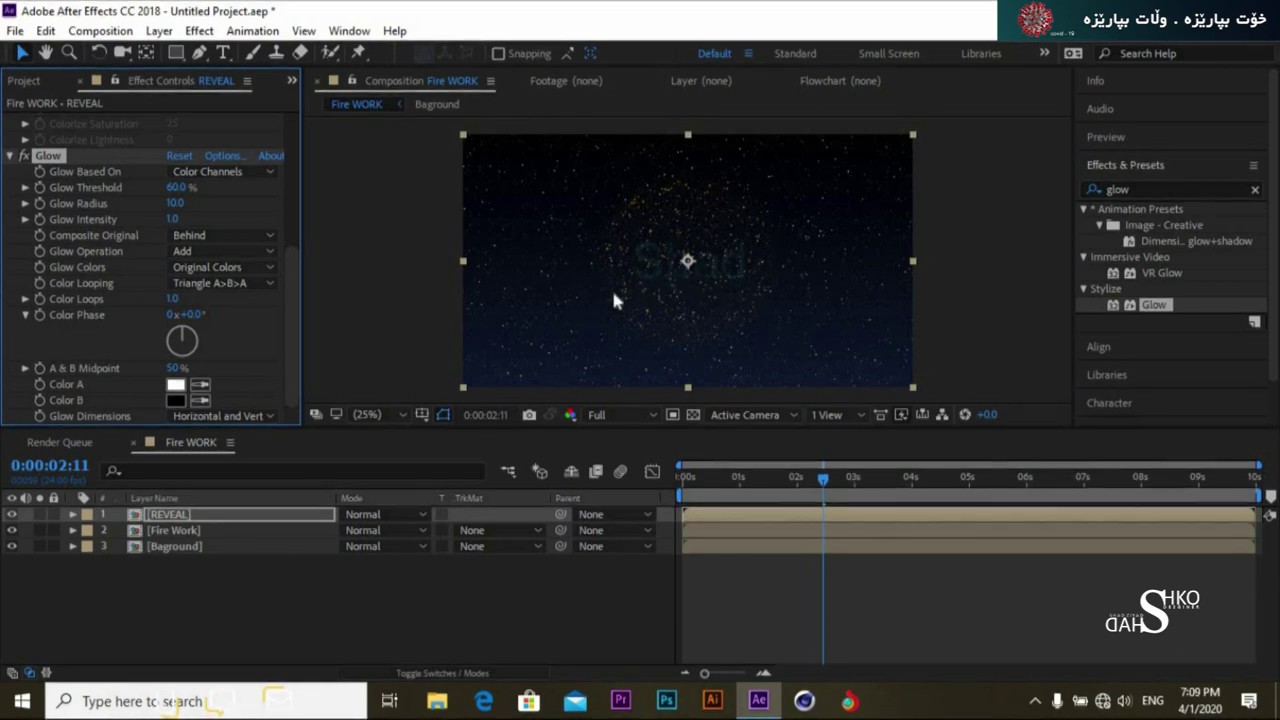
Duplicate the REVEAL layer and set the blending mode of both copies to Screen
left_click(251, 515)
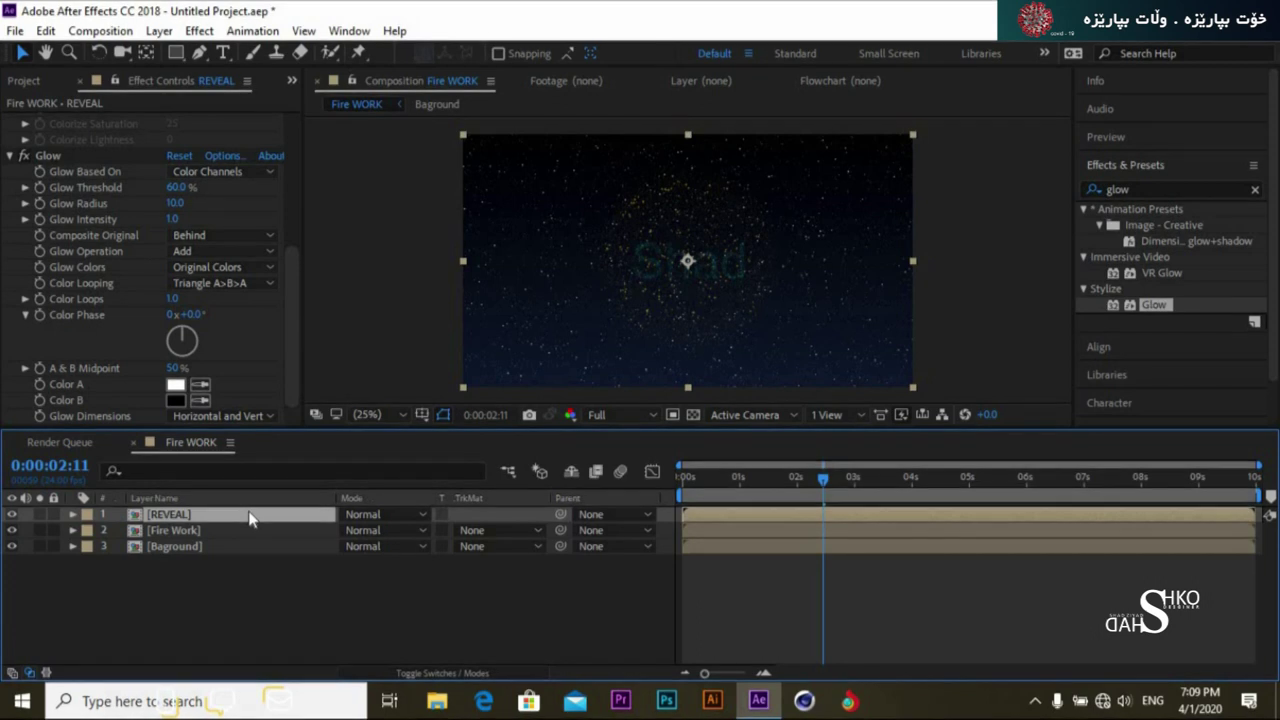
key("ctrl+d")
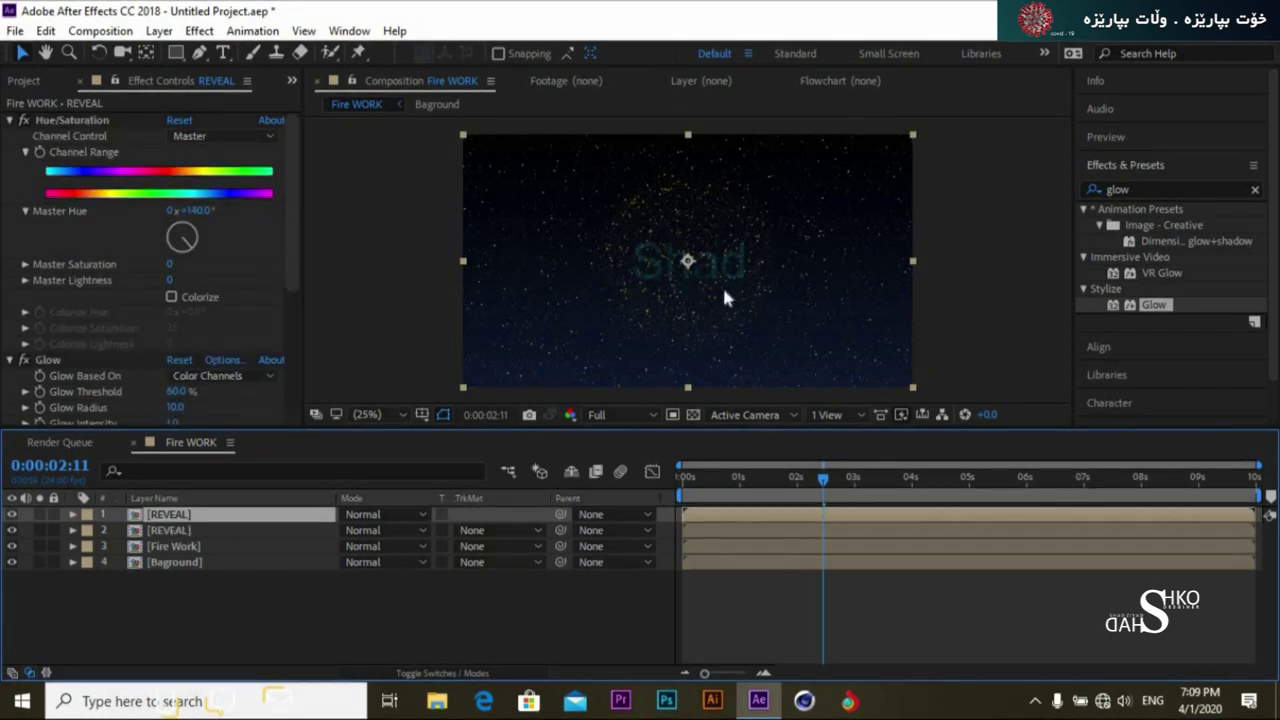
left_click(356, 515)
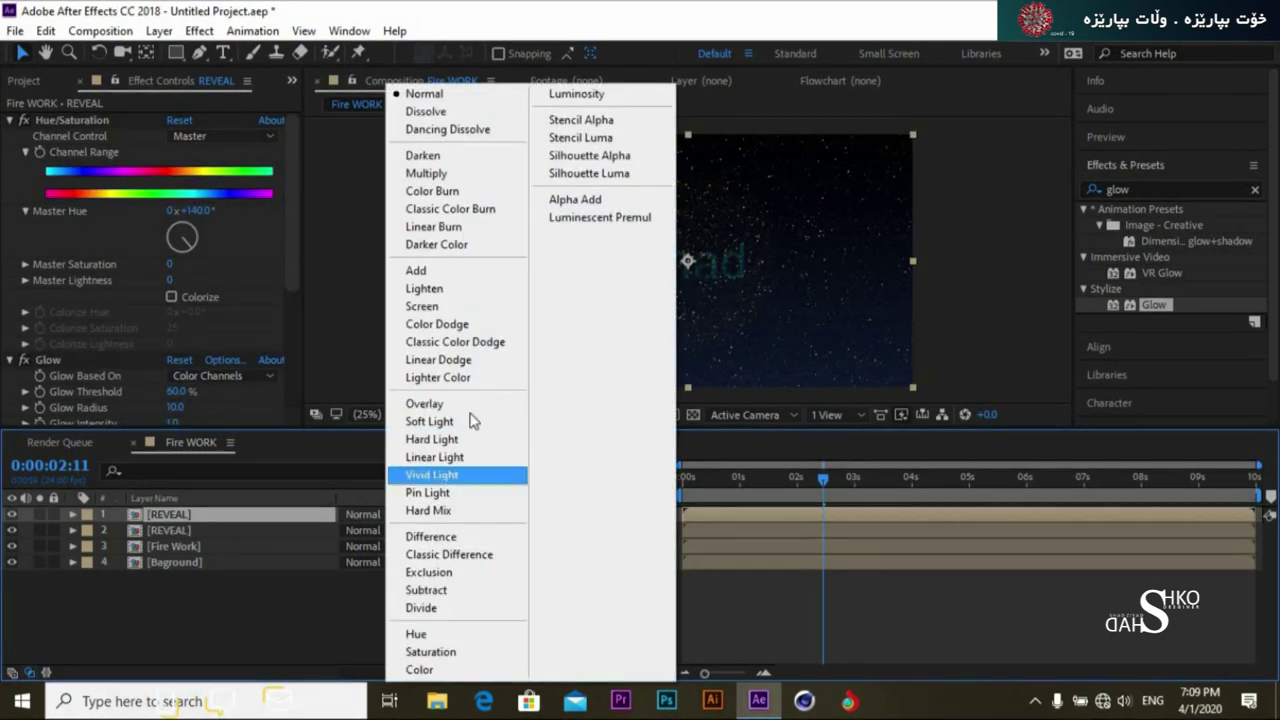
left_click(422, 306)
left_click(384, 530)
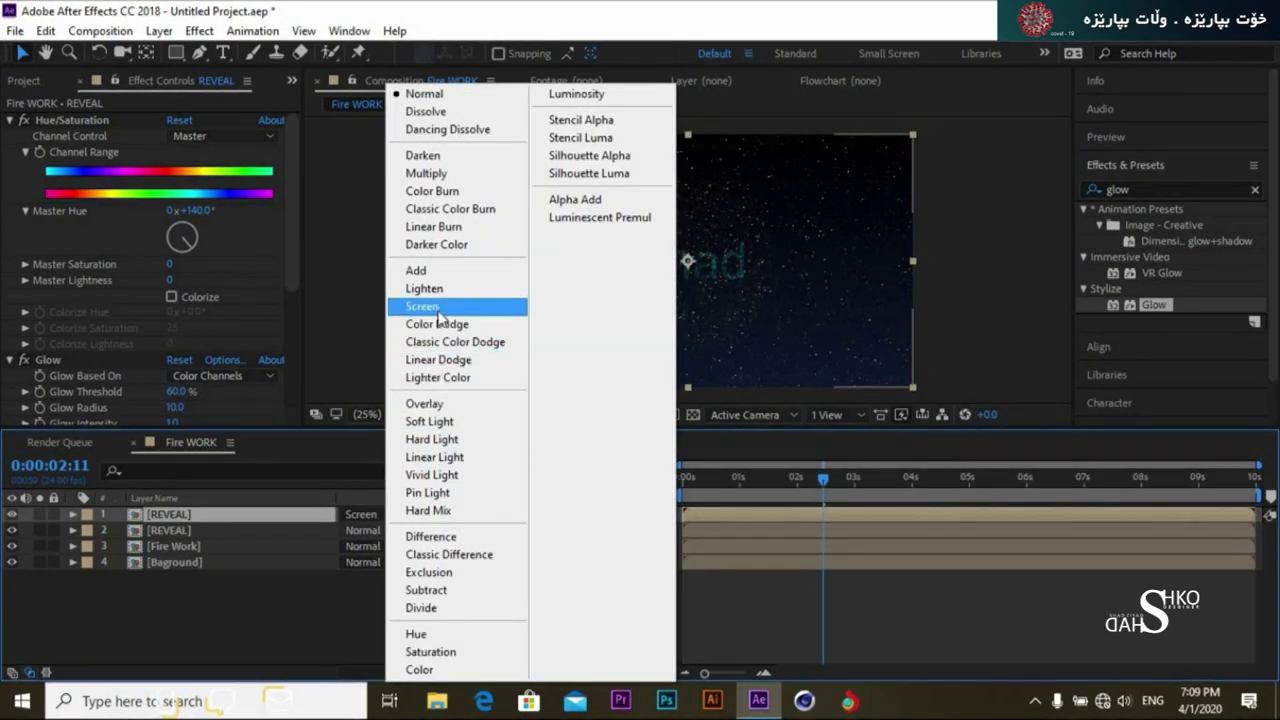
left_click(422, 306)
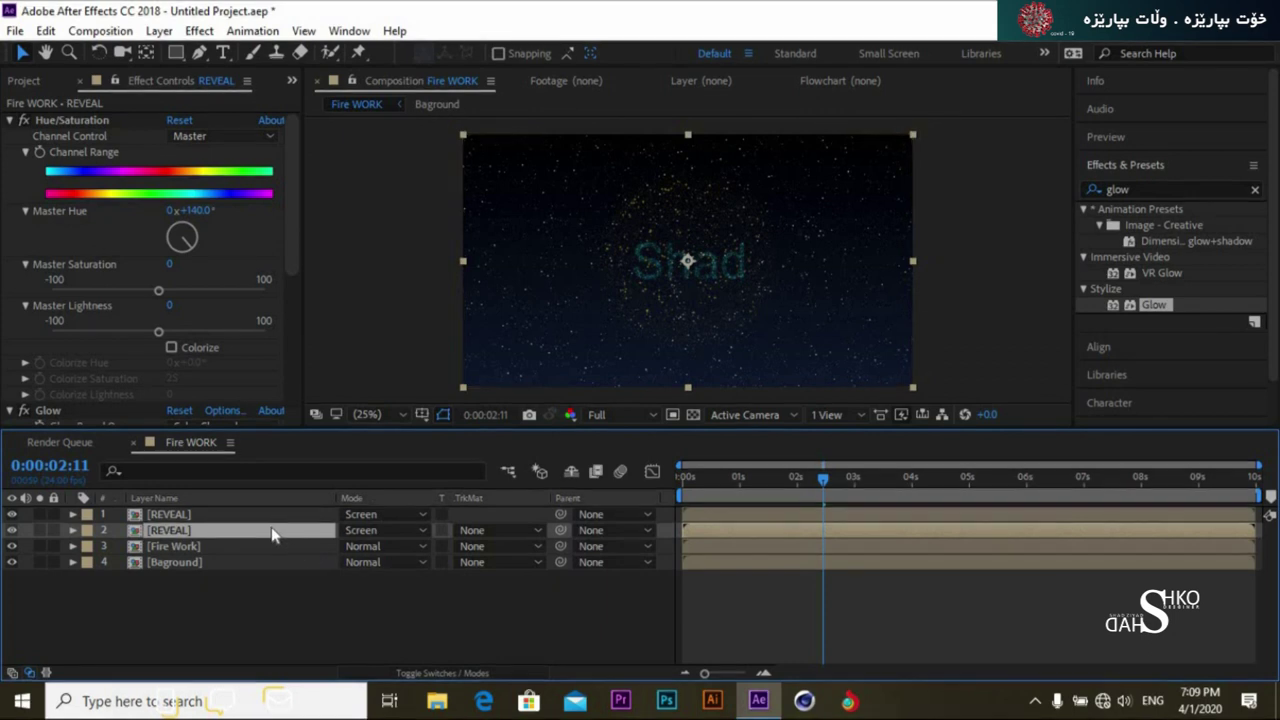
Search the effects for "fast" and apply Fast Blur (Legacy) to the lower REVEAL layer
left_click(1255, 190)
type("fa")
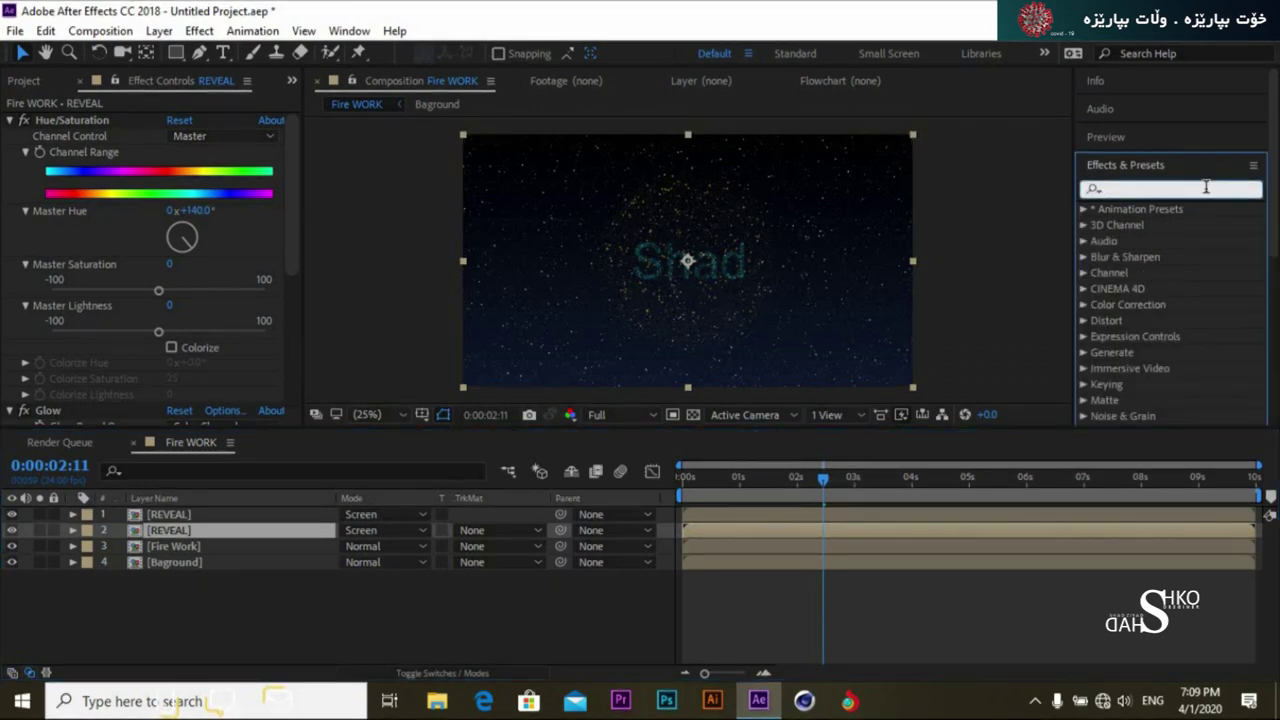
type("st")
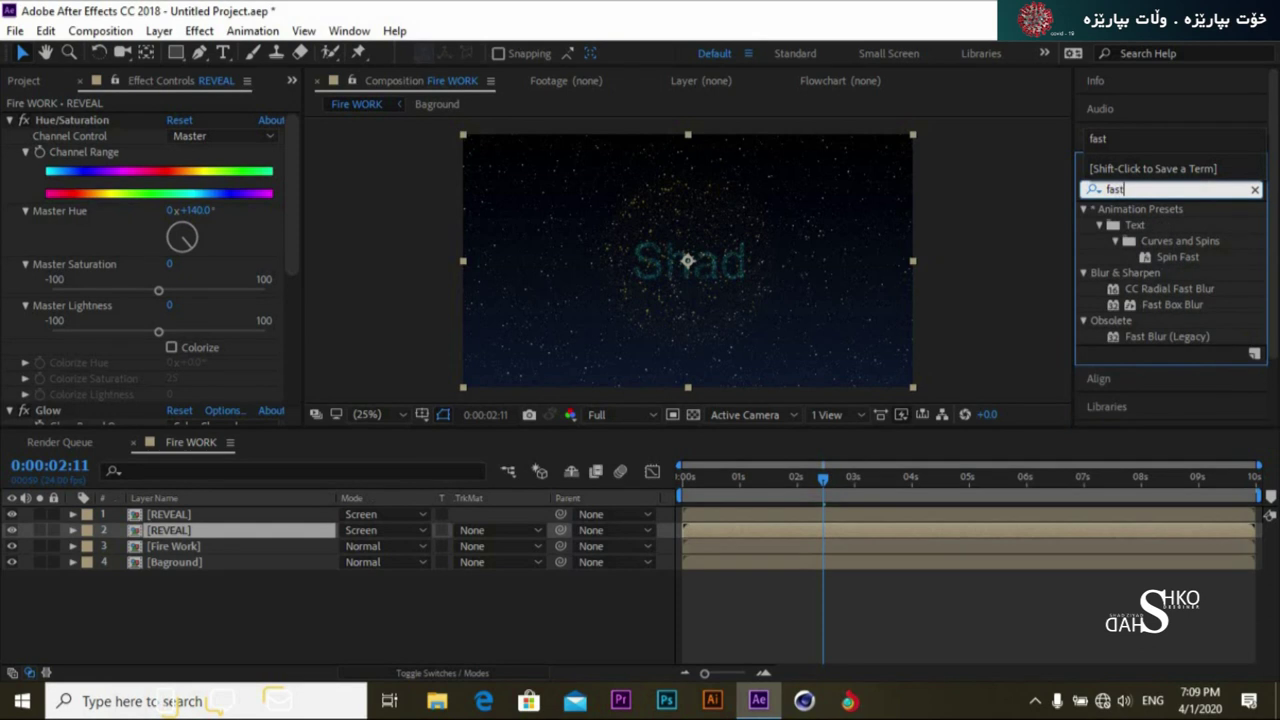
left_click(1180, 337)
left_click_drag(1180, 337, 300, 524)
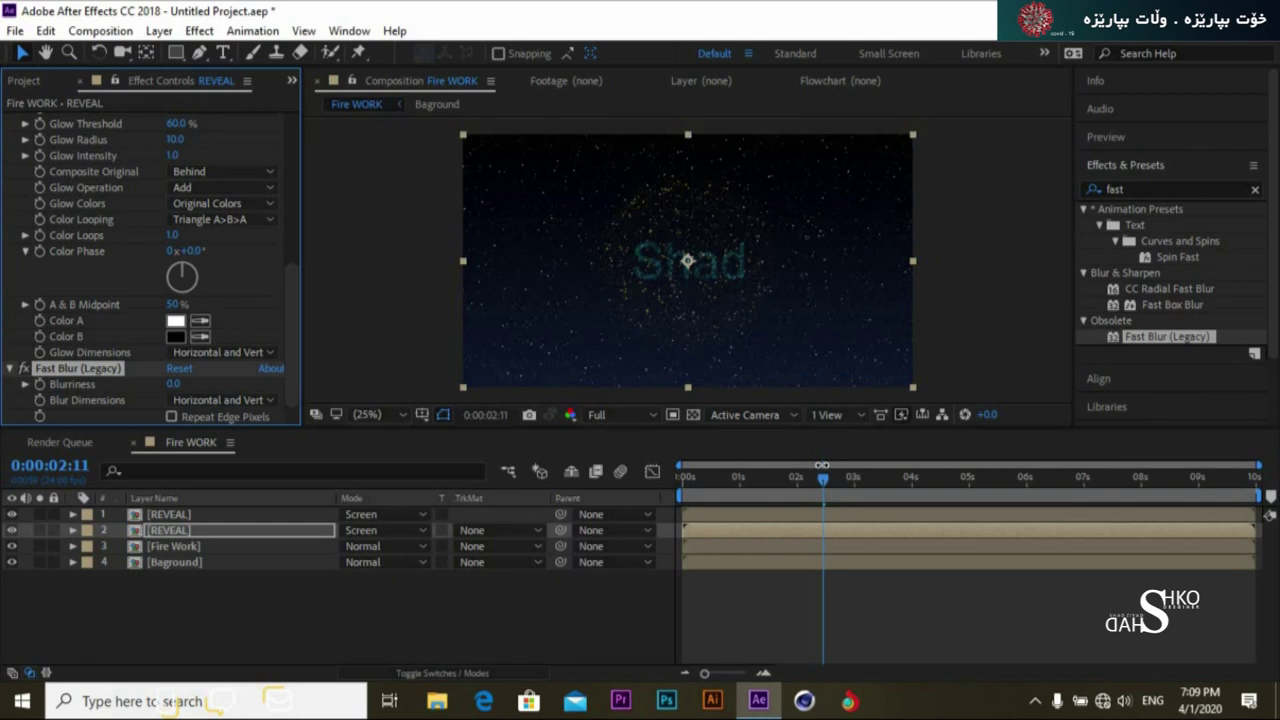
Play the opening of the composition from the first frame to check the burst, and return to frame 2
left_click_drag(818, 479, 655, 466)
key("space")
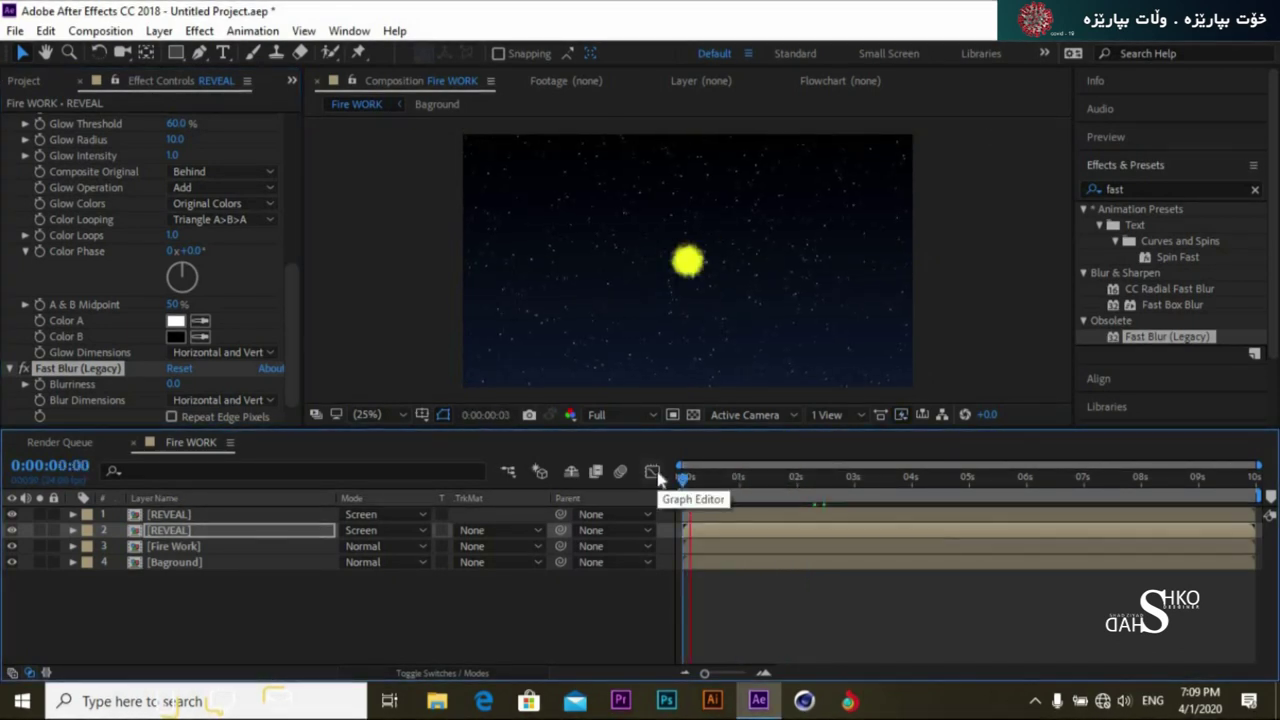
key("space")
left_click_drag(703, 477, 689, 481)
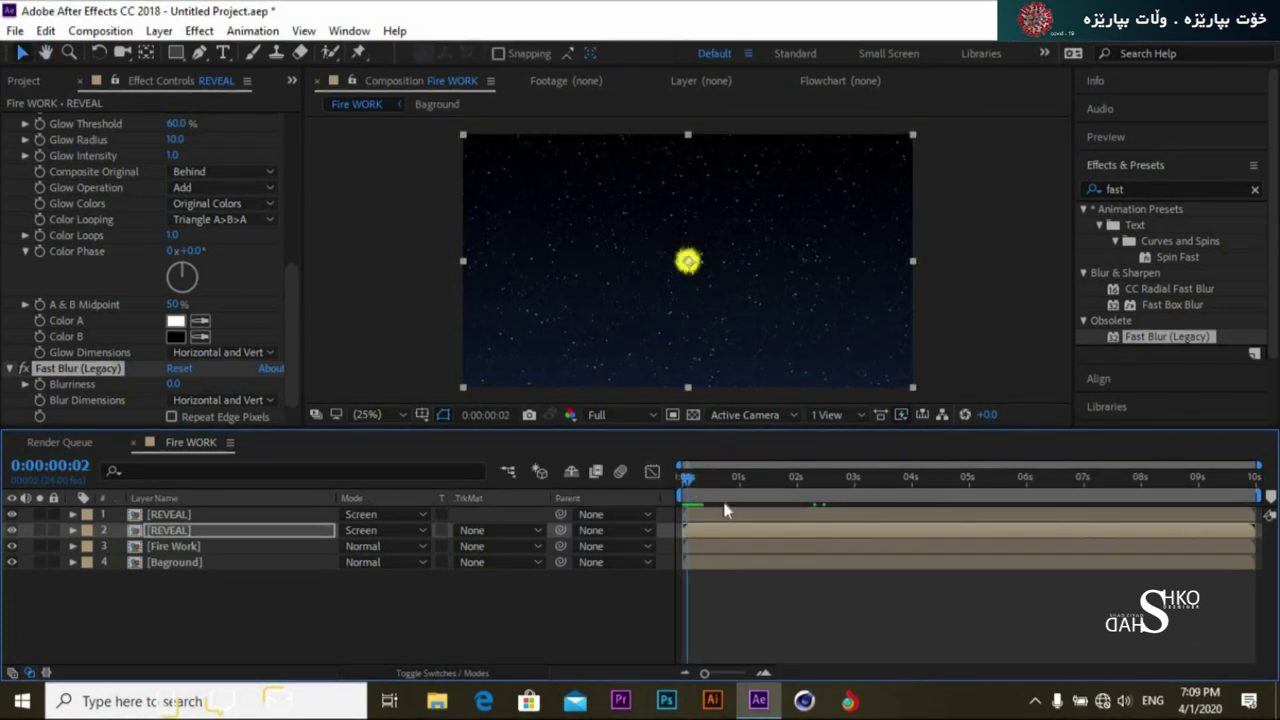
Pre-compose the two REVEAL layers together into a new composition named text
left_click(257, 516, "shift")
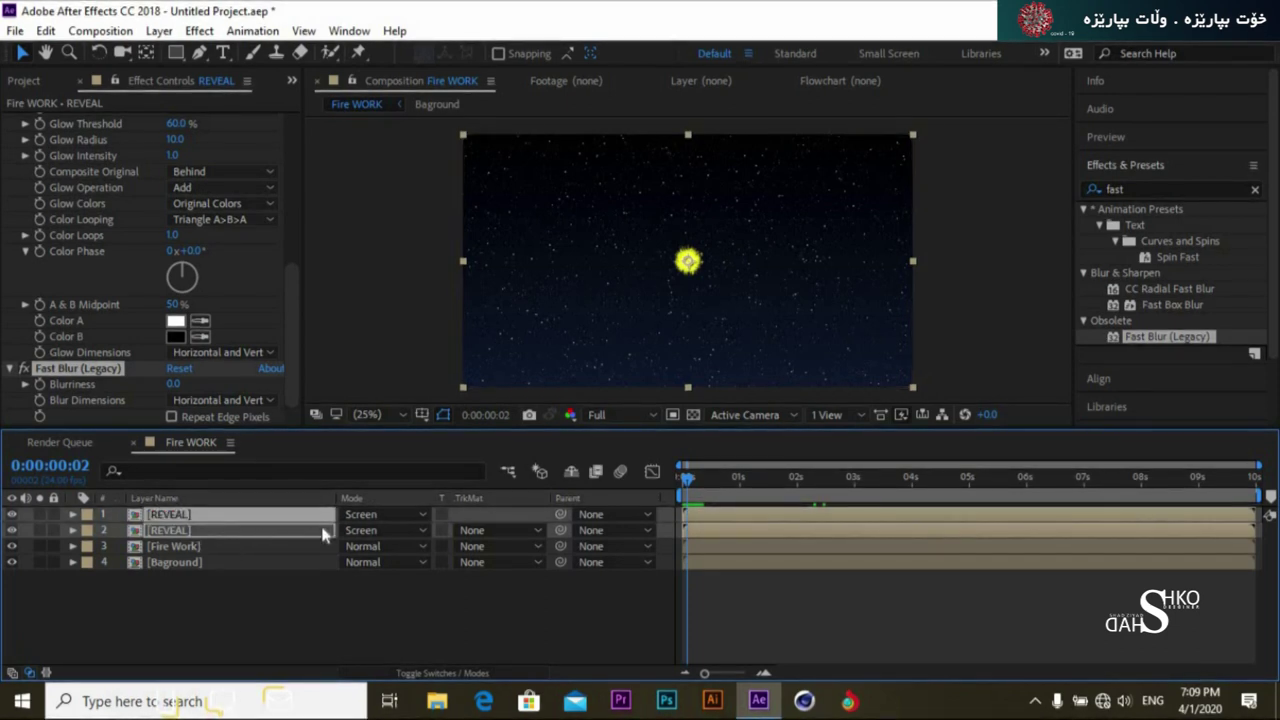
right_click(245, 529)
left_click(288, 606)
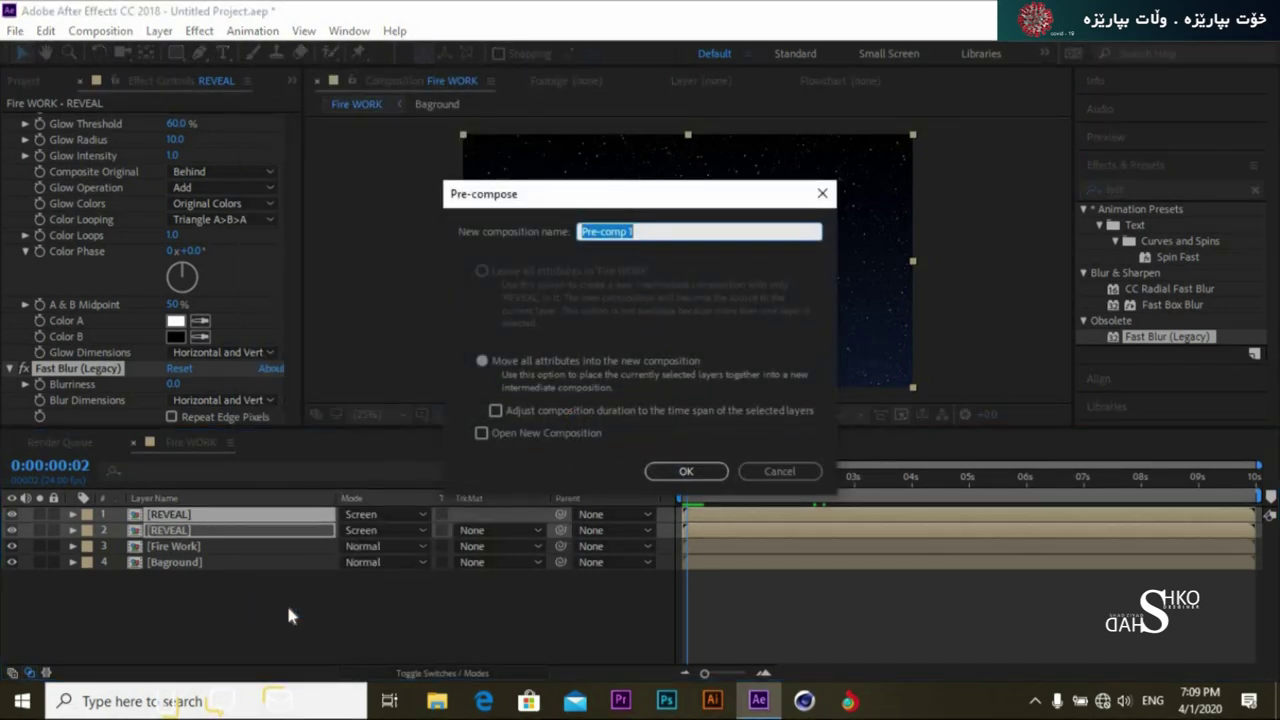
type("text")
left_click(690, 472)
Preview the burst from the first frame and shift the text layer so that it starts at 0:00:00:16
left_click_drag(710, 512, 670, 477)
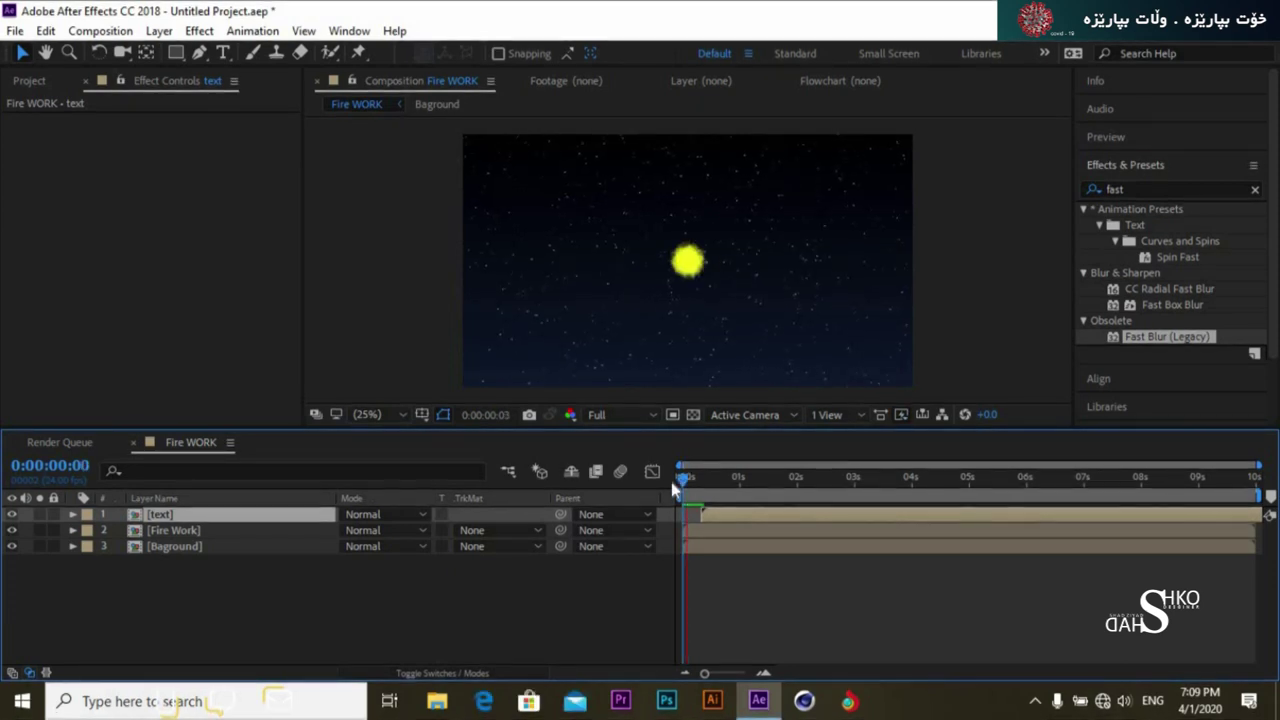
key("space")
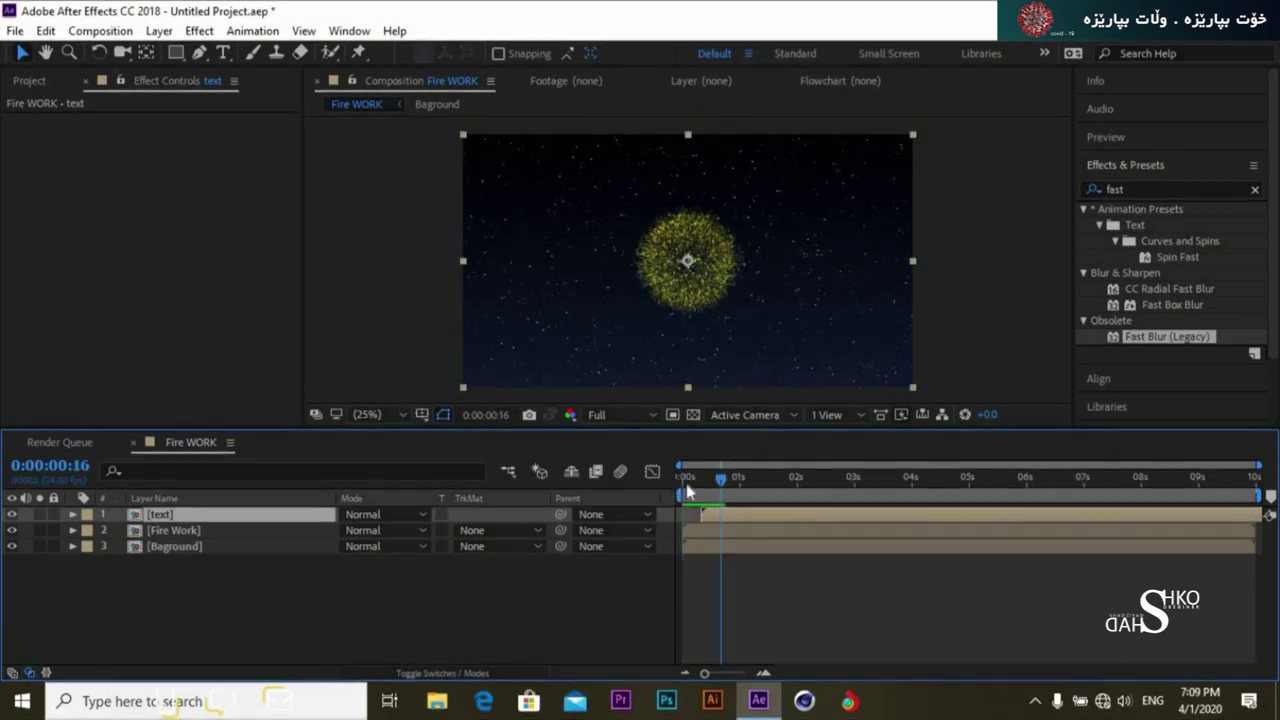
left_click_drag(714, 517, 734, 517)
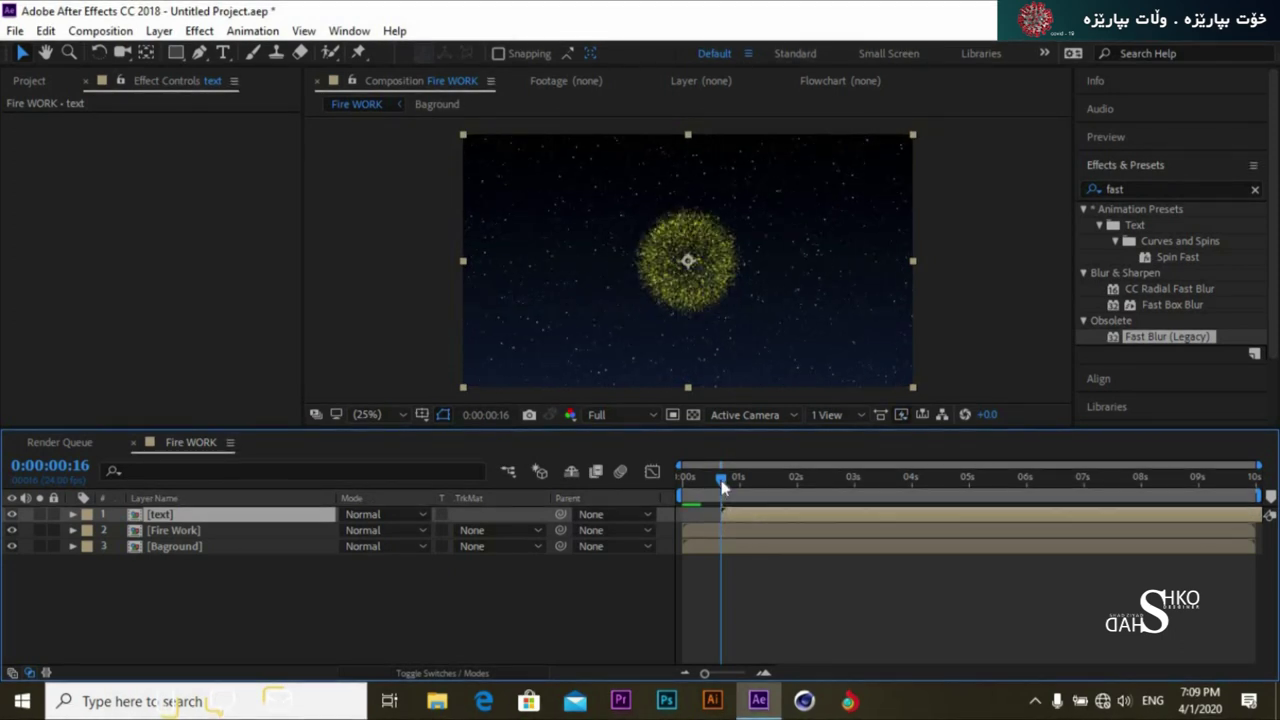
Play the composition from its first frame to check the text reveal, and park the time at 0:00:01:10
key("Home")
key("space")
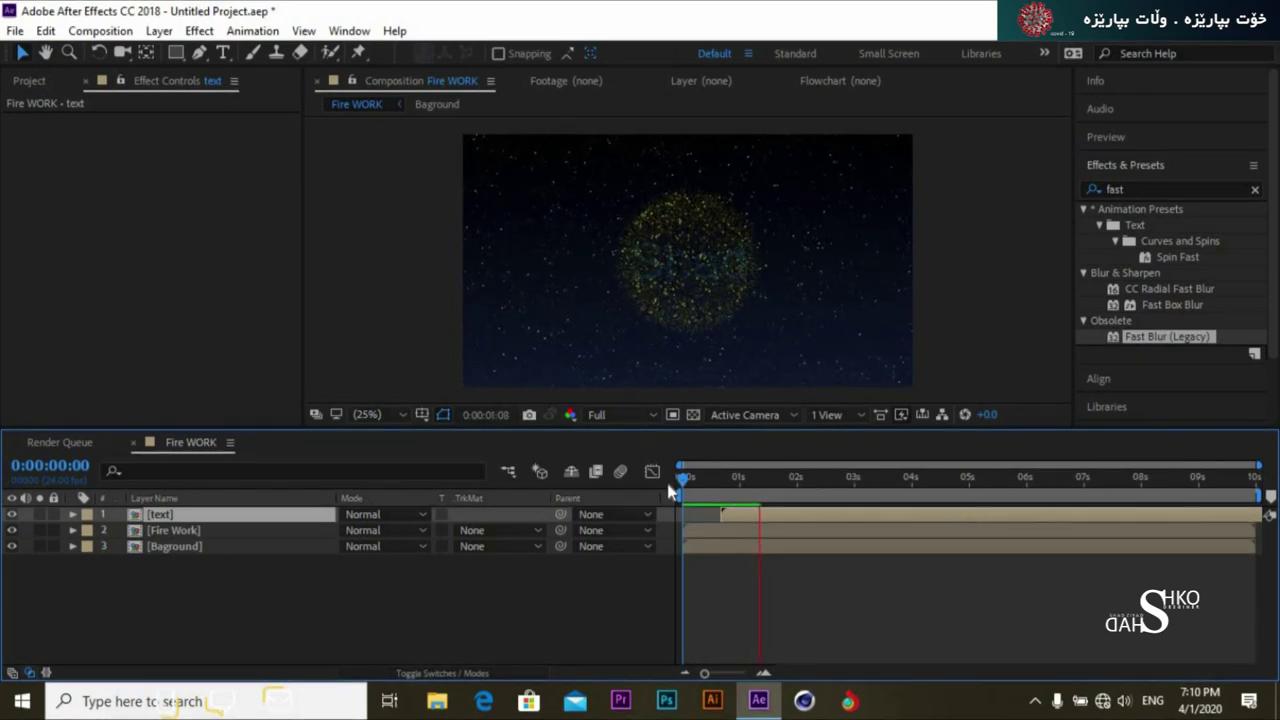
key("space")
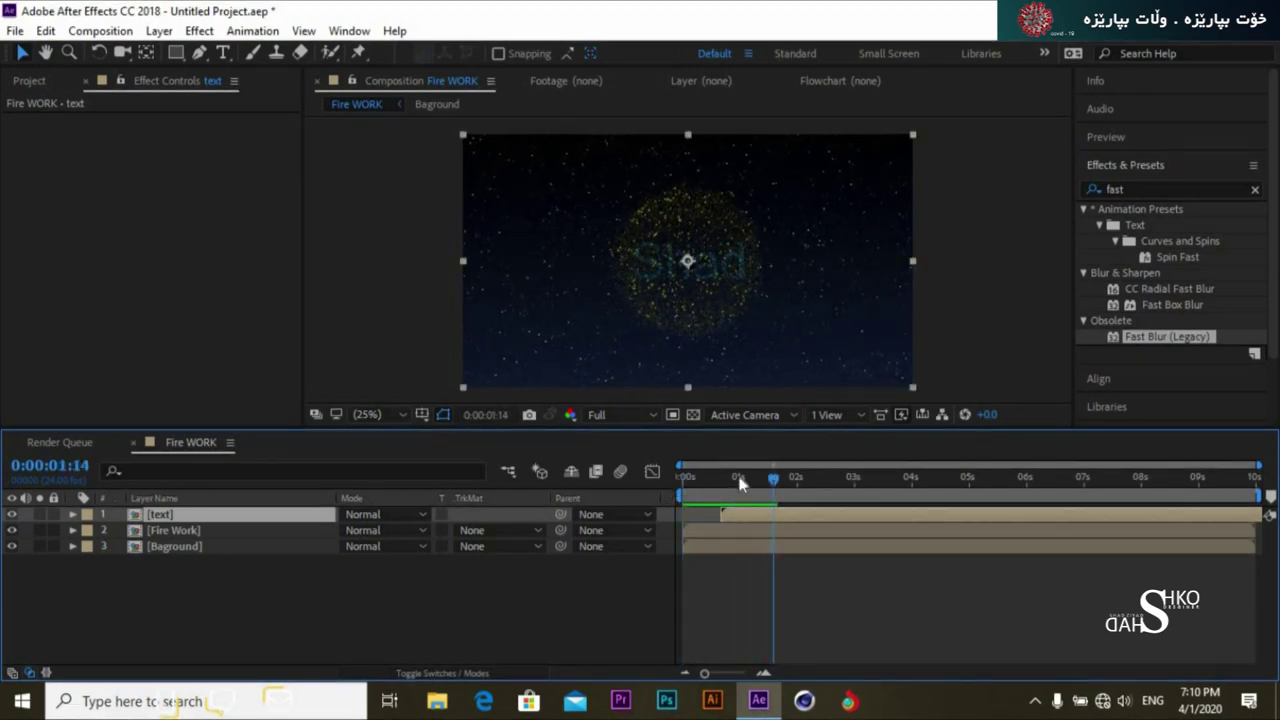
mouse_move(770, 483)
left_mouse_down()
mouse_move(728, 483)
mouse_move(762, 489)
left_mouse_up()
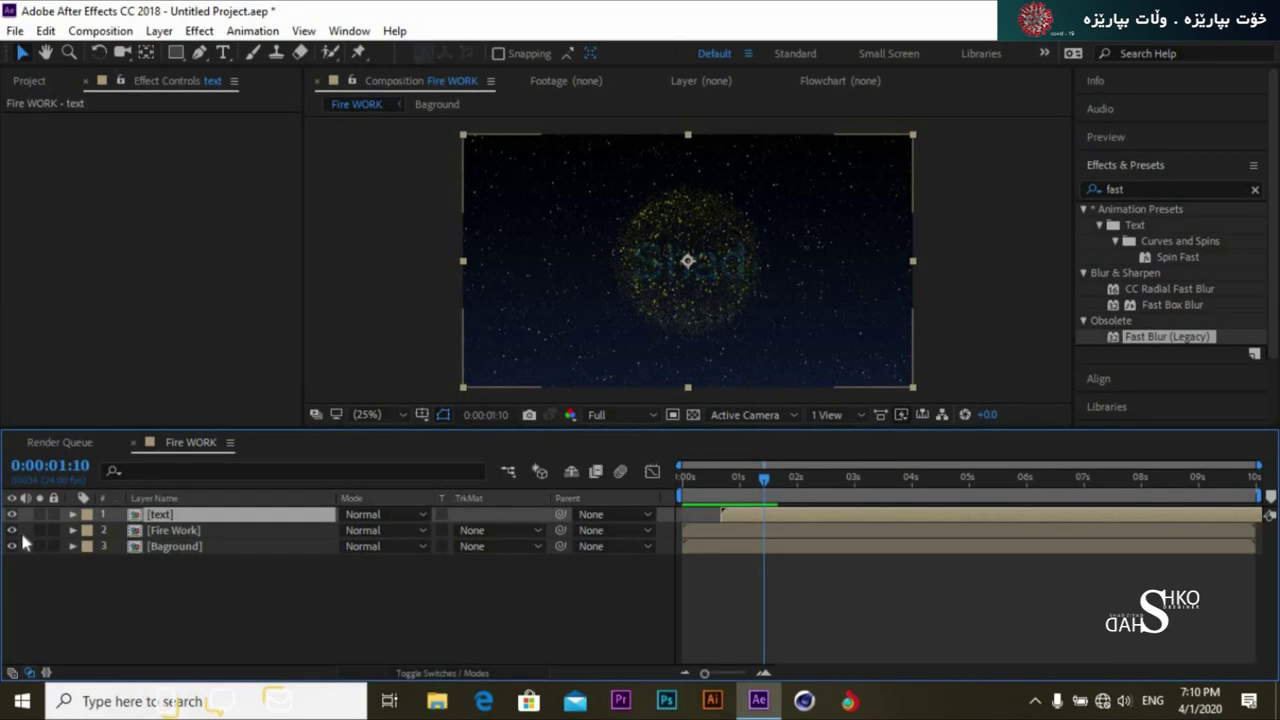
Search the effects for "hue", apply Hue/Saturation to the Fire Work layer and set its Master Hue to +77°
left_click(153, 531)
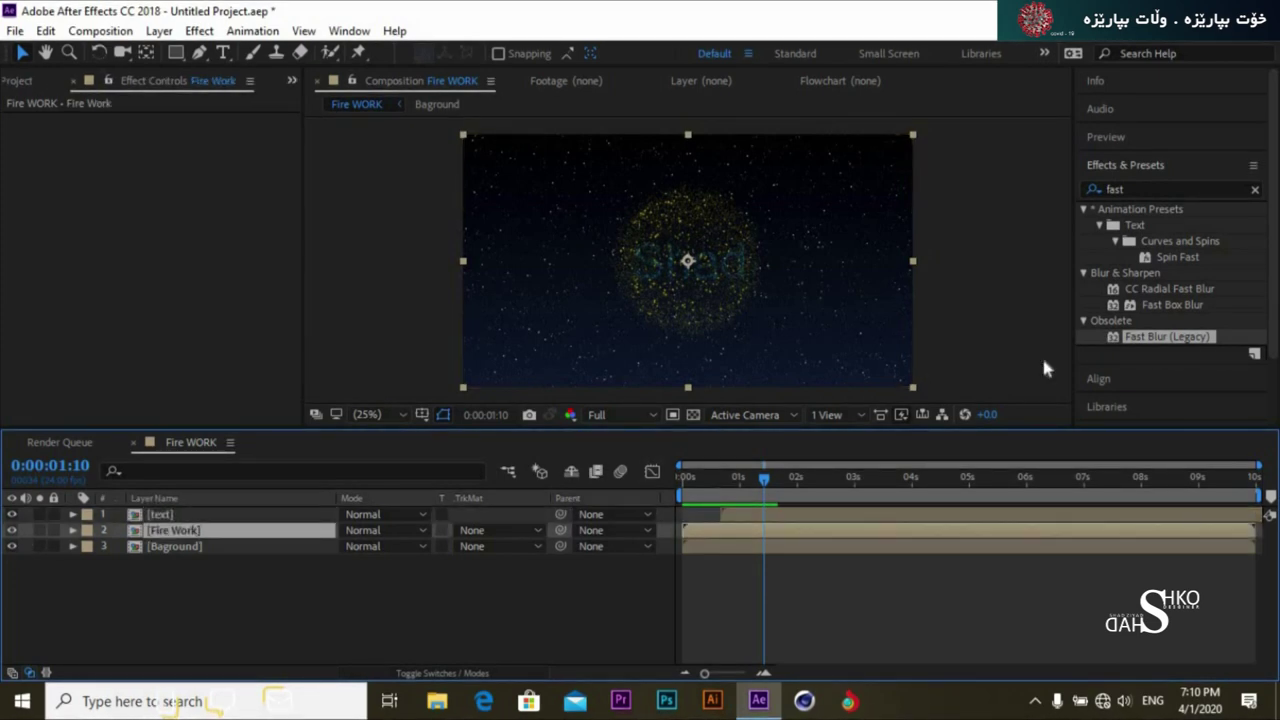
left_click(1256, 192)
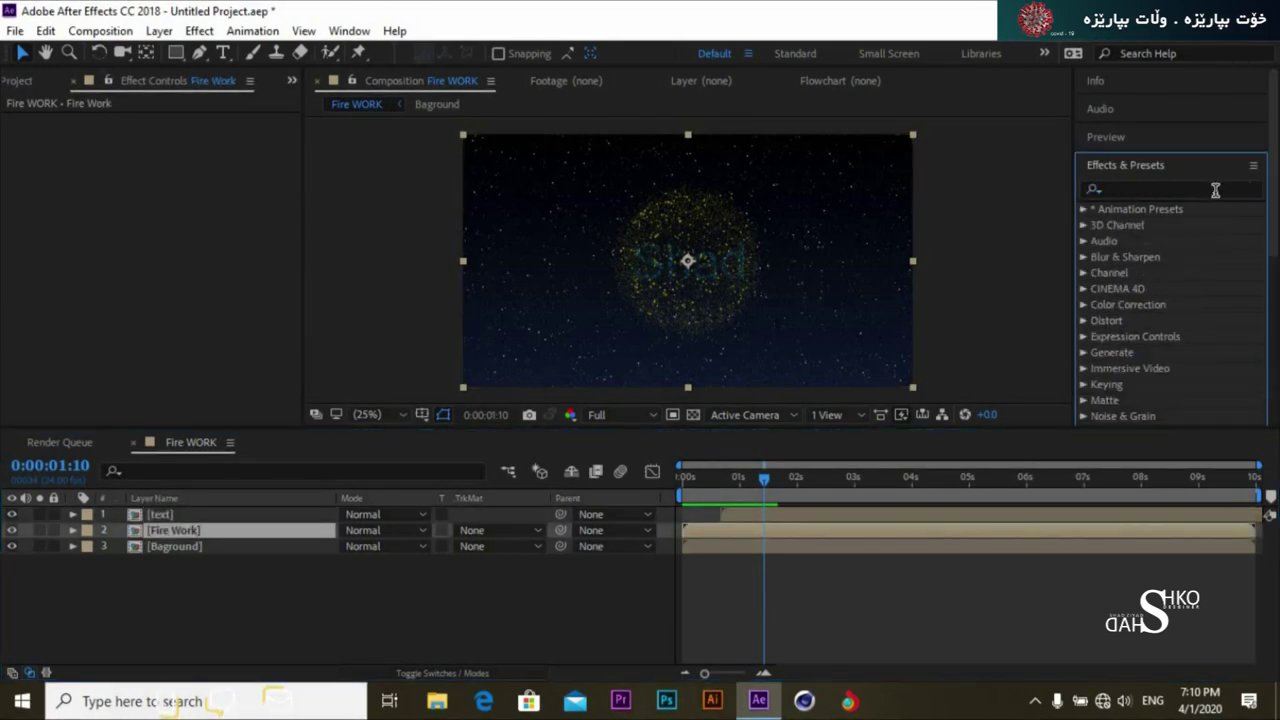
left_click(1215, 190)
type("hue")
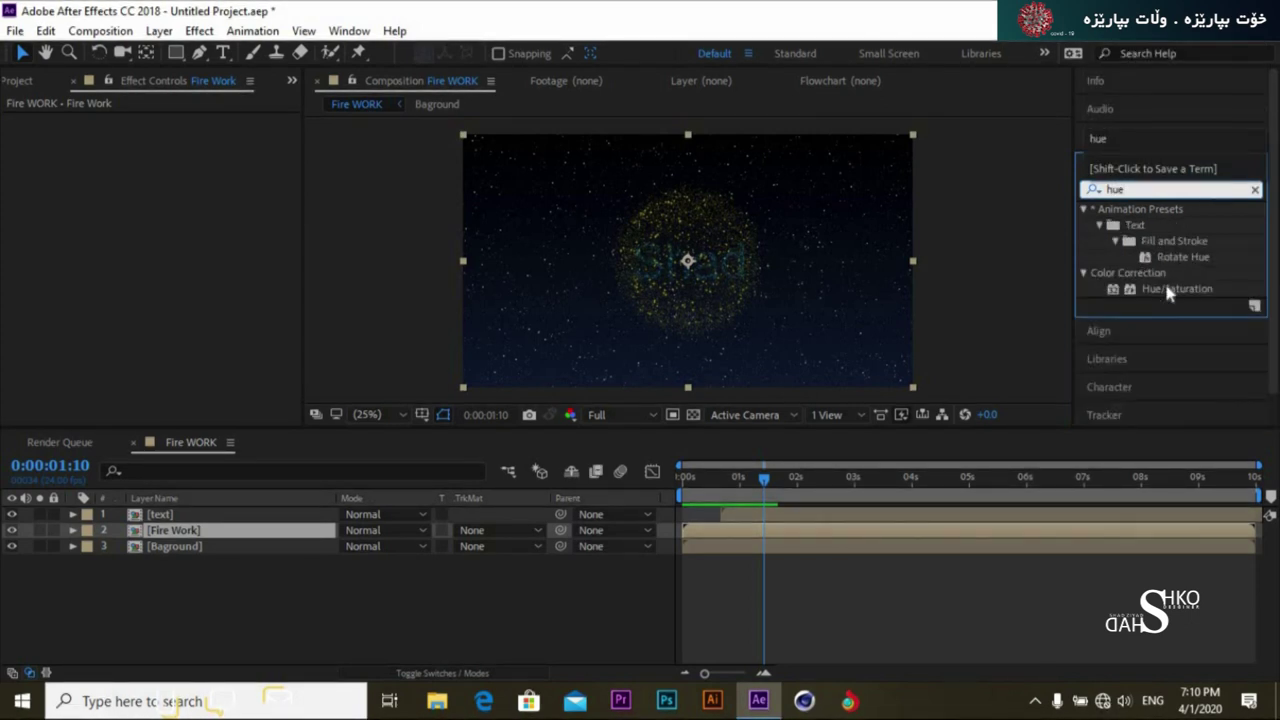
left_click_drag(1166, 287, 206, 532)
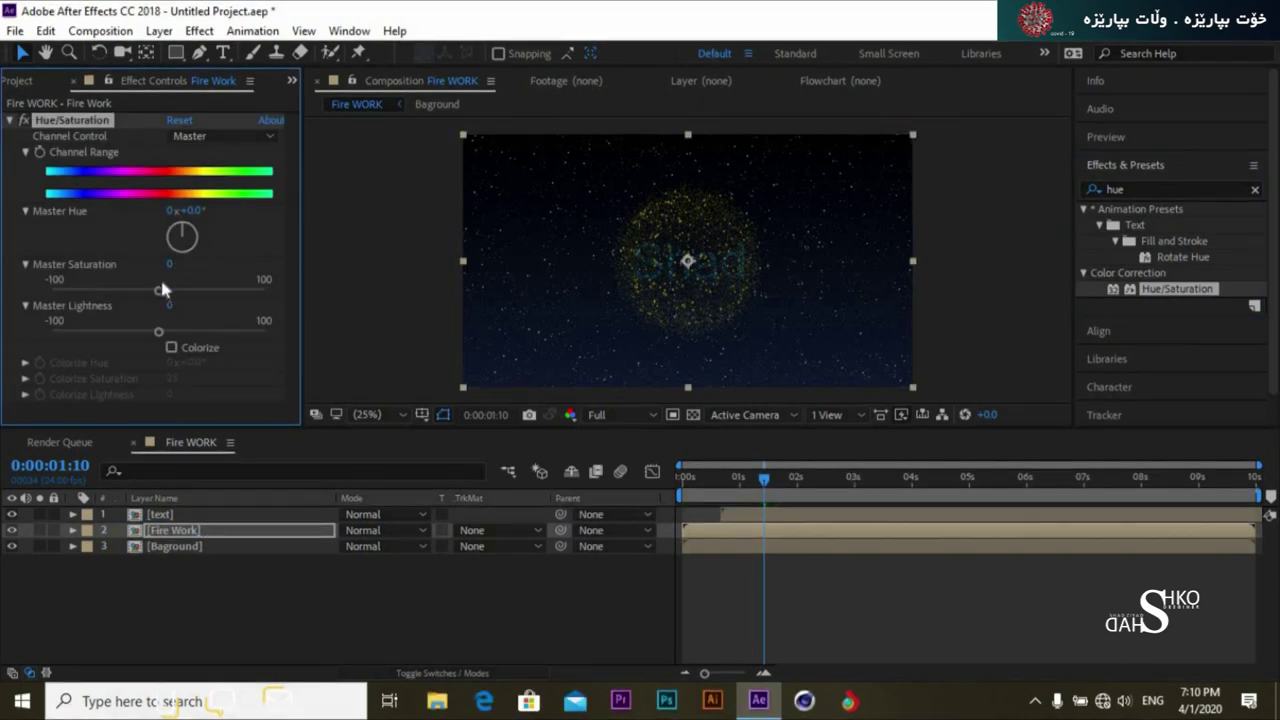
mouse_move(183, 236)
left_mouse_down()
mouse_move(198, 228)
mouse_move(195, 253)
left_mouse_up()
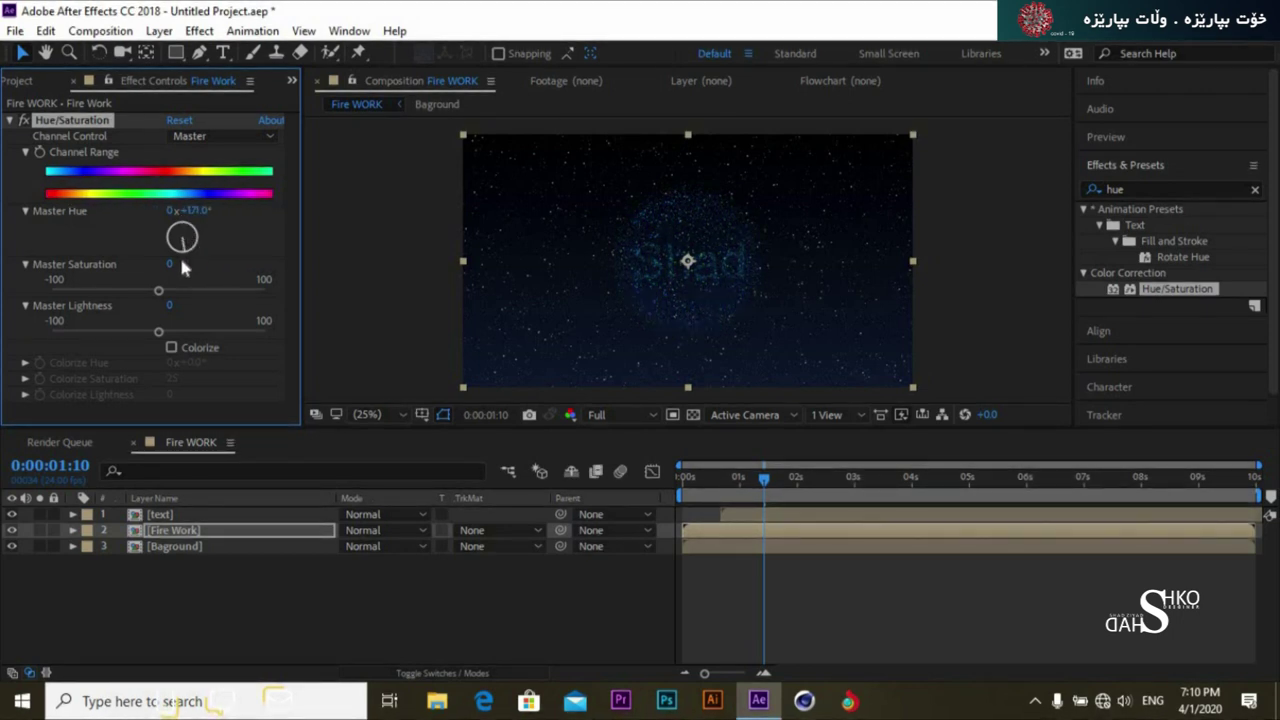
left_click_drag(180, 254, 198, 241)
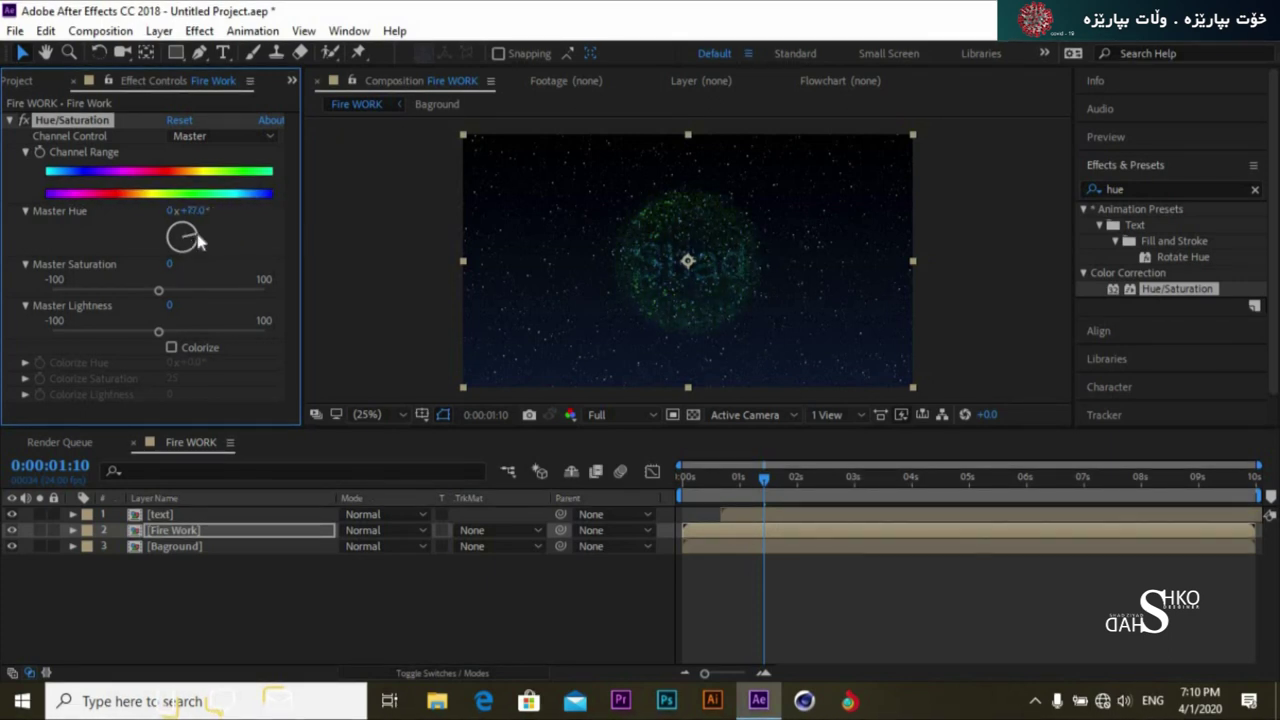
Duplicate the Fire Work layer three times
left_click(200, 535)
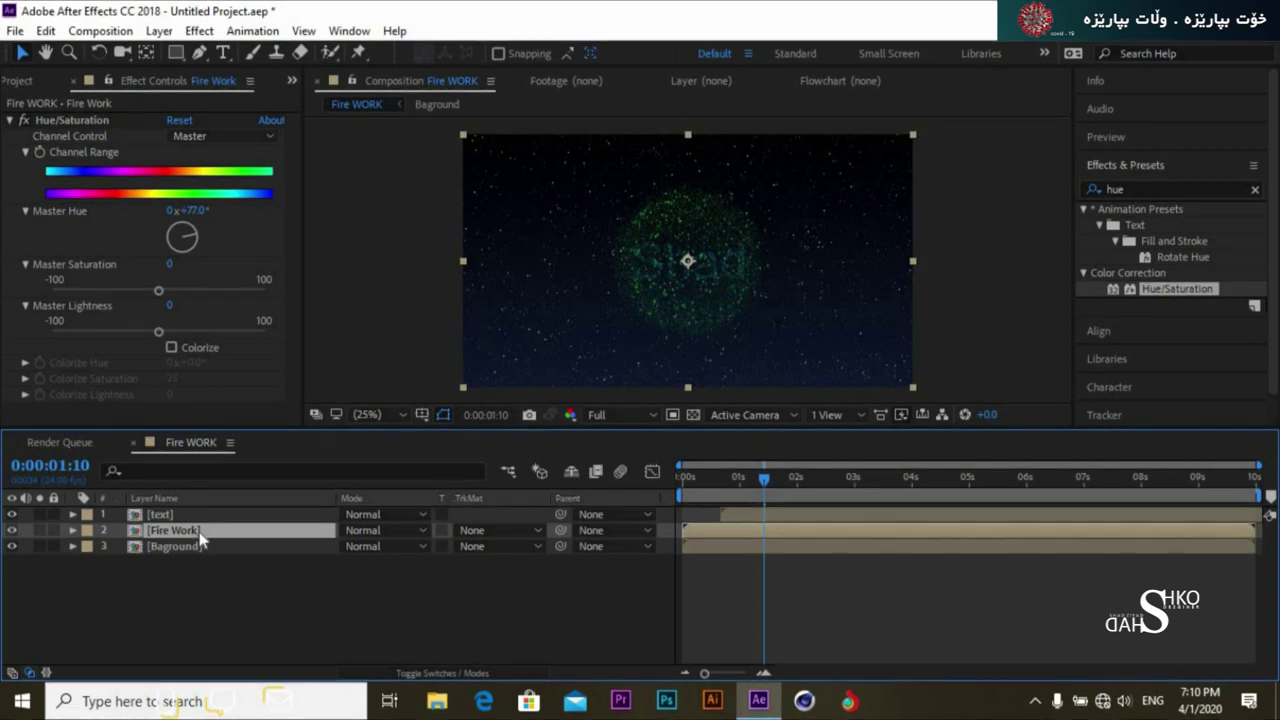
key("ctrl+d")
key("ctrl+d")
key("ctrl+d")
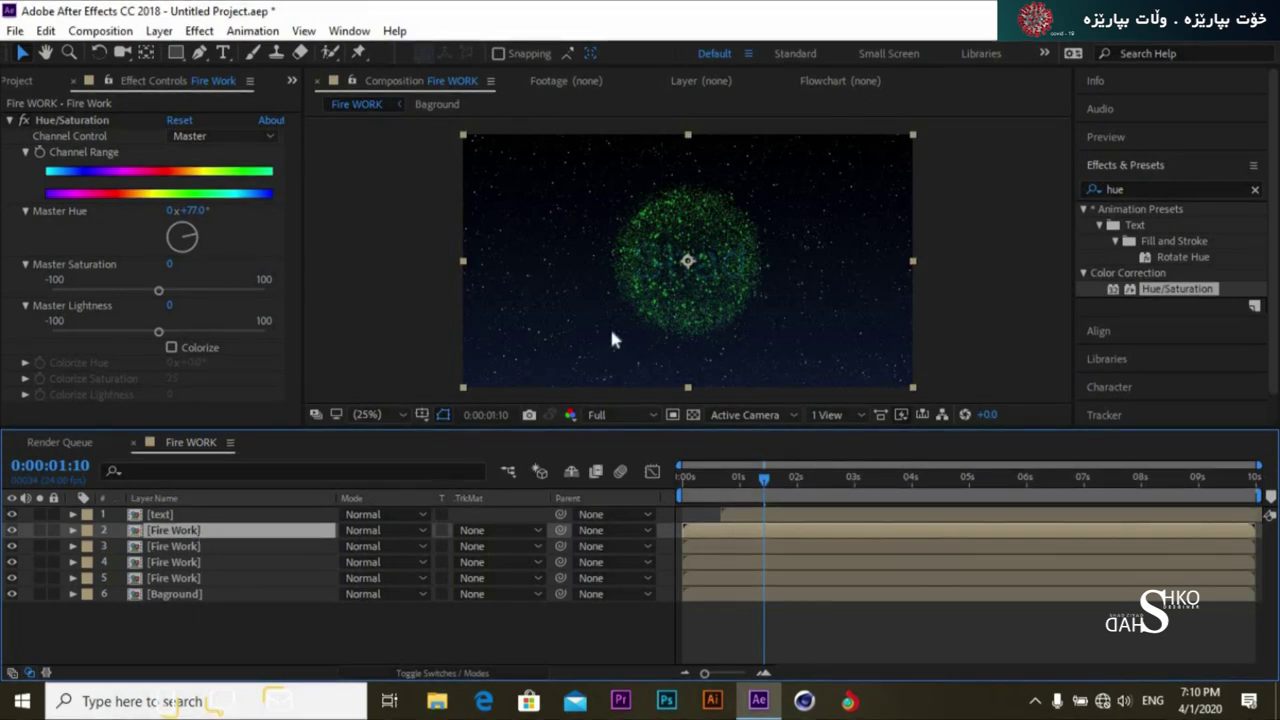
Scale the Fire Work copy on layer 4 to 50%, placed at the main burst's lower left, with Master Hue -5°
left_click(182, 548)
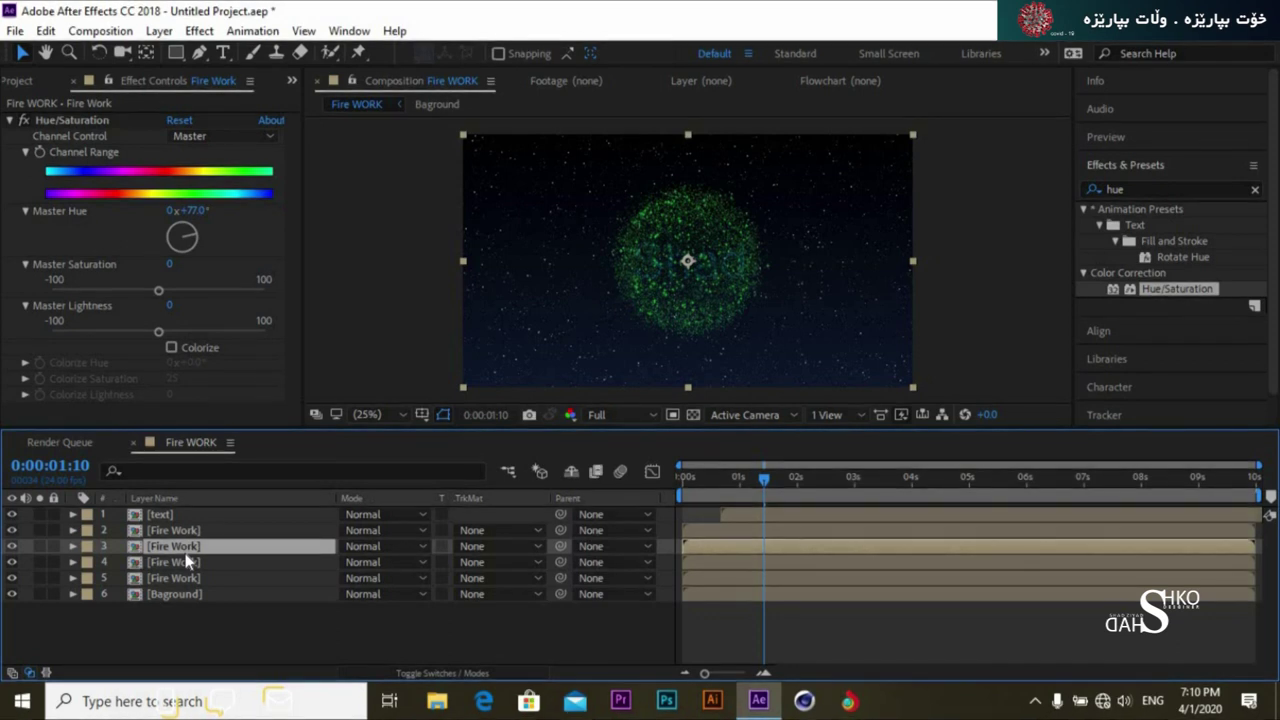
left_click(180, 564)
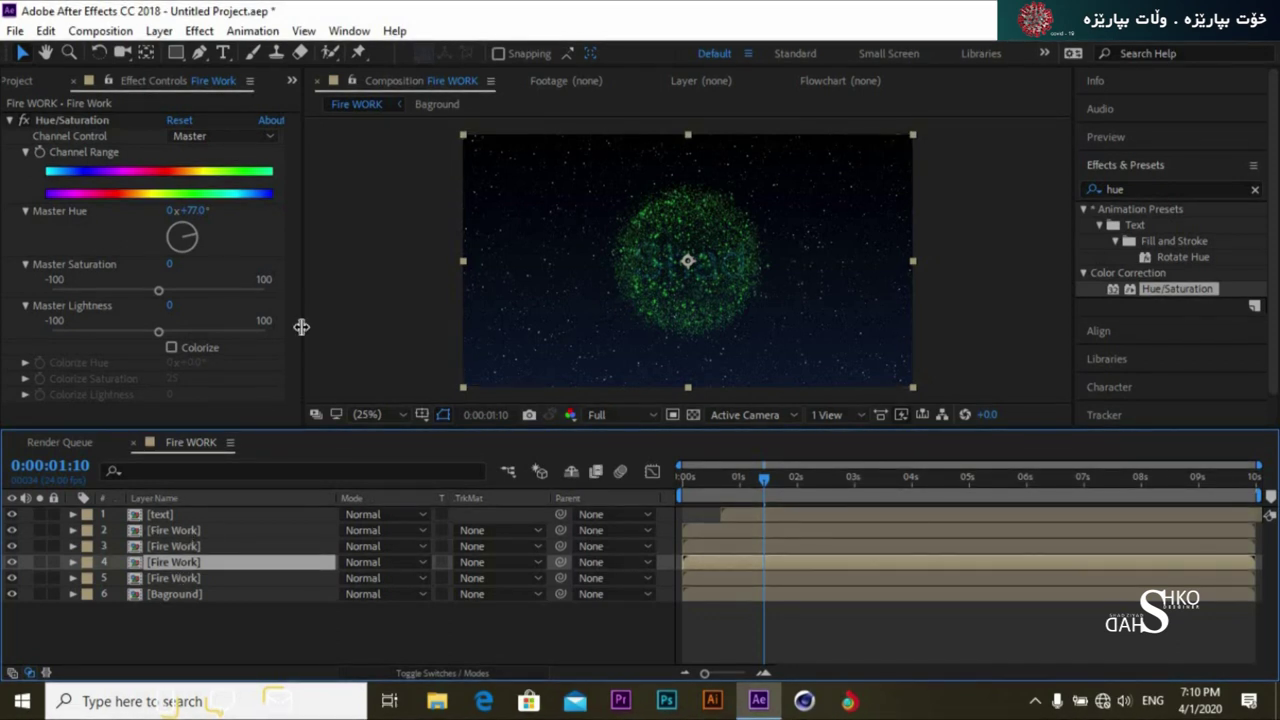
key("s")
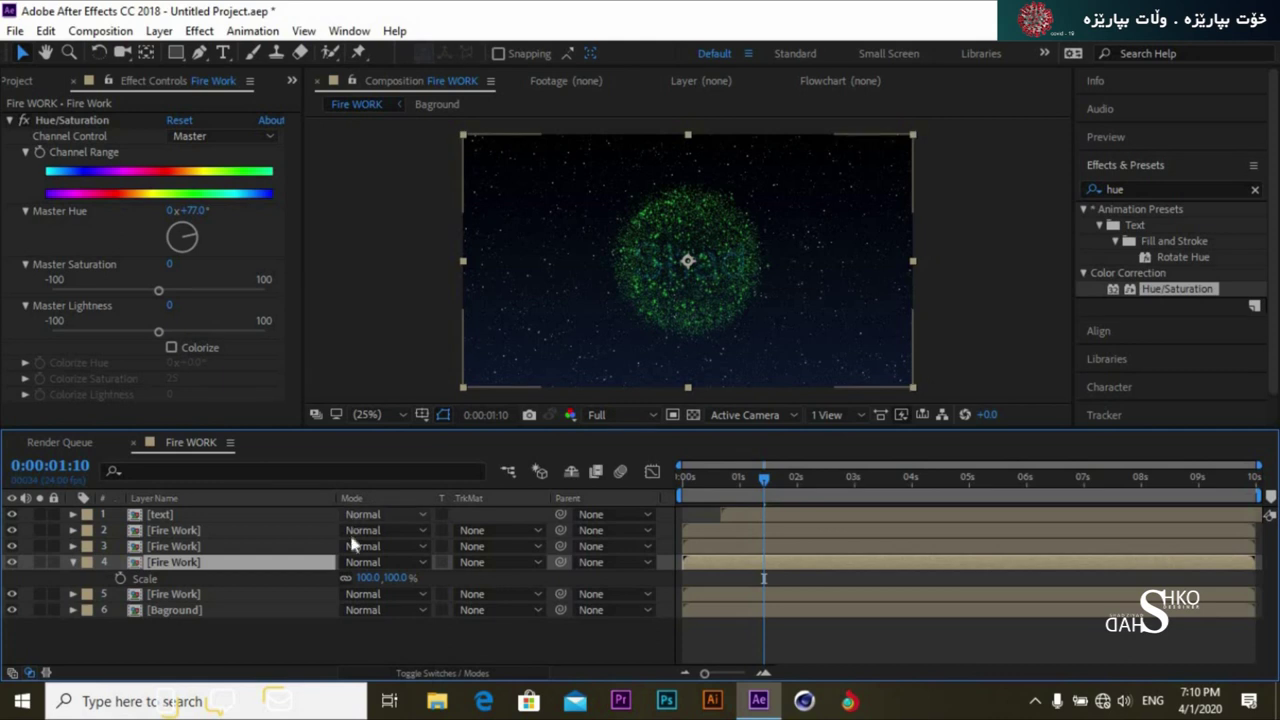
left_click_drag(360, 578, 317, 586)
left_click_drag(703, 262, 641, 300)
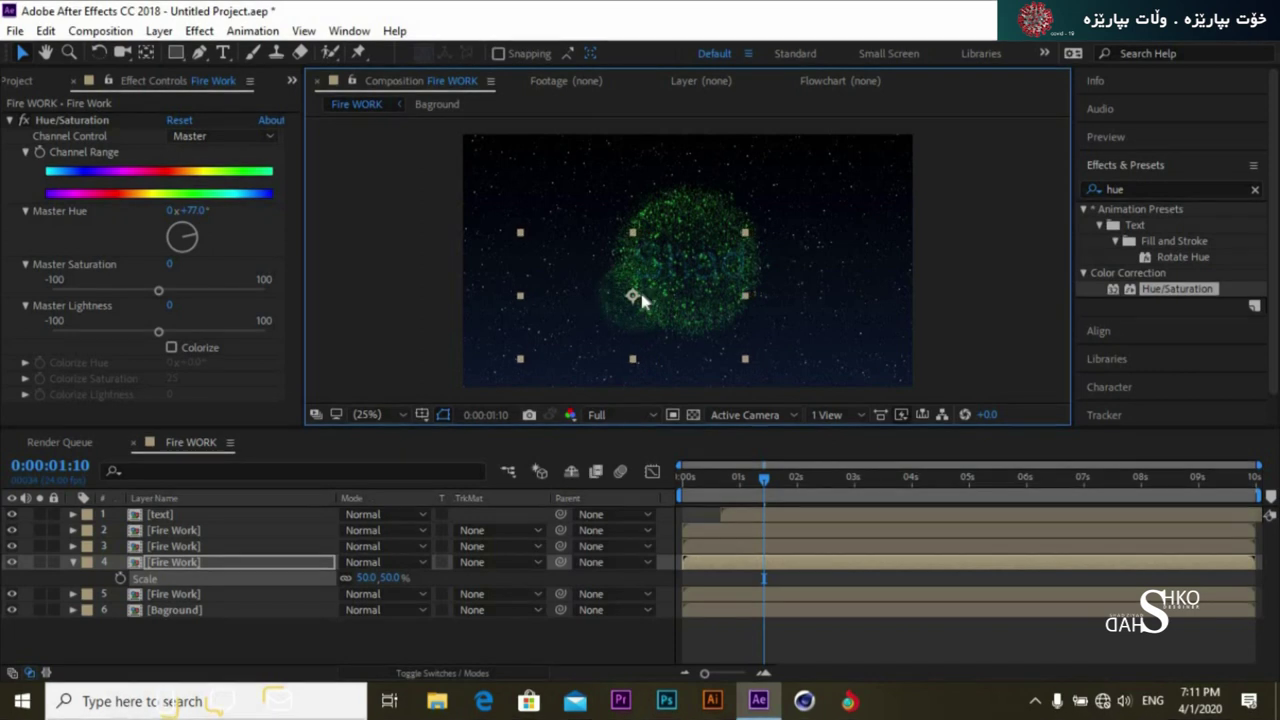
left_click_drag(192, 240, 181, 228)
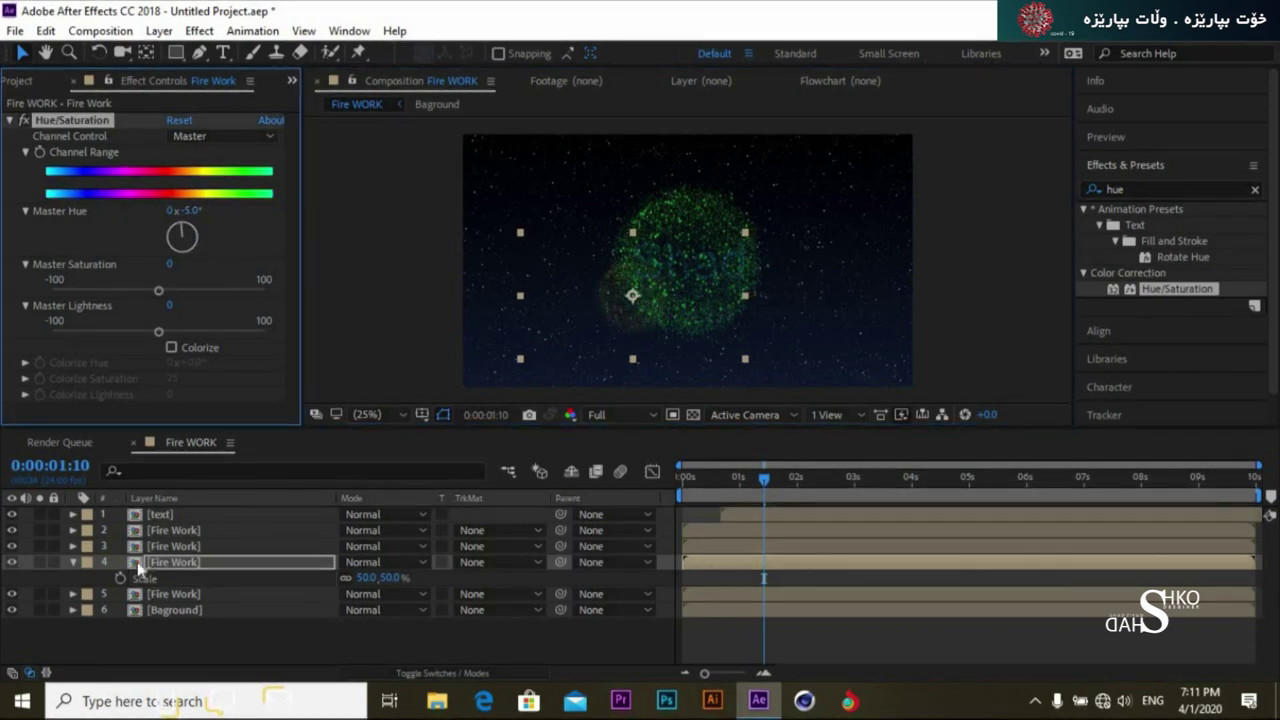
left_click(72, 562)
Scale the Fire Work copy on layer 3 to 36%, placed at the main burst's upper right, with Master Hue +144°
left_click(173, 552)
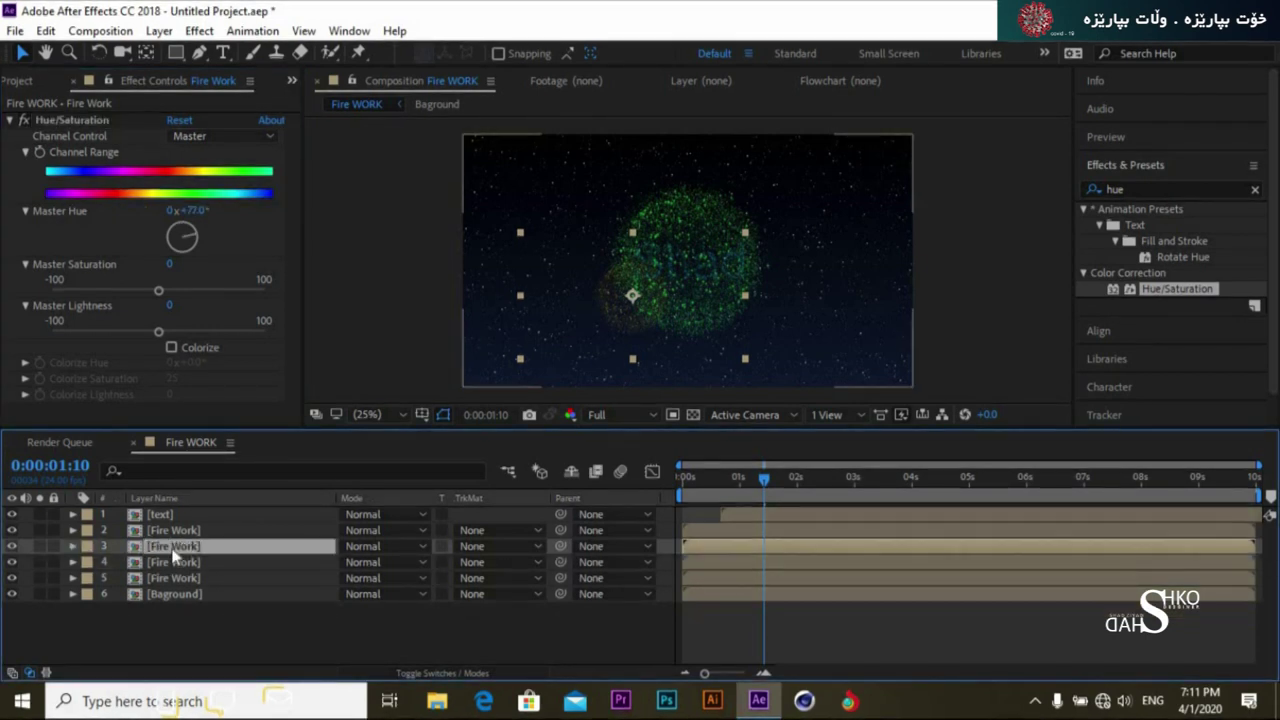
key("s")
left_click_drag(343, 566, 318, 578)
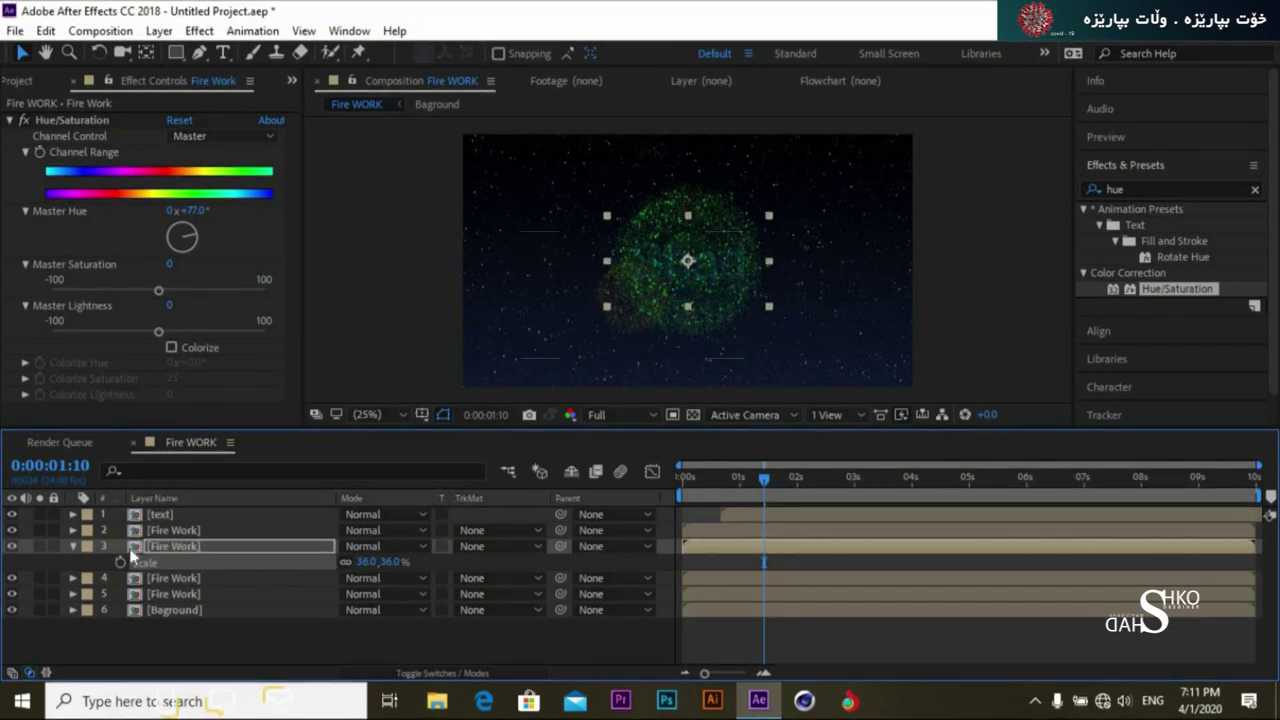
left_click(721, 258)
left_click_drag(721, 258, 770, 205)
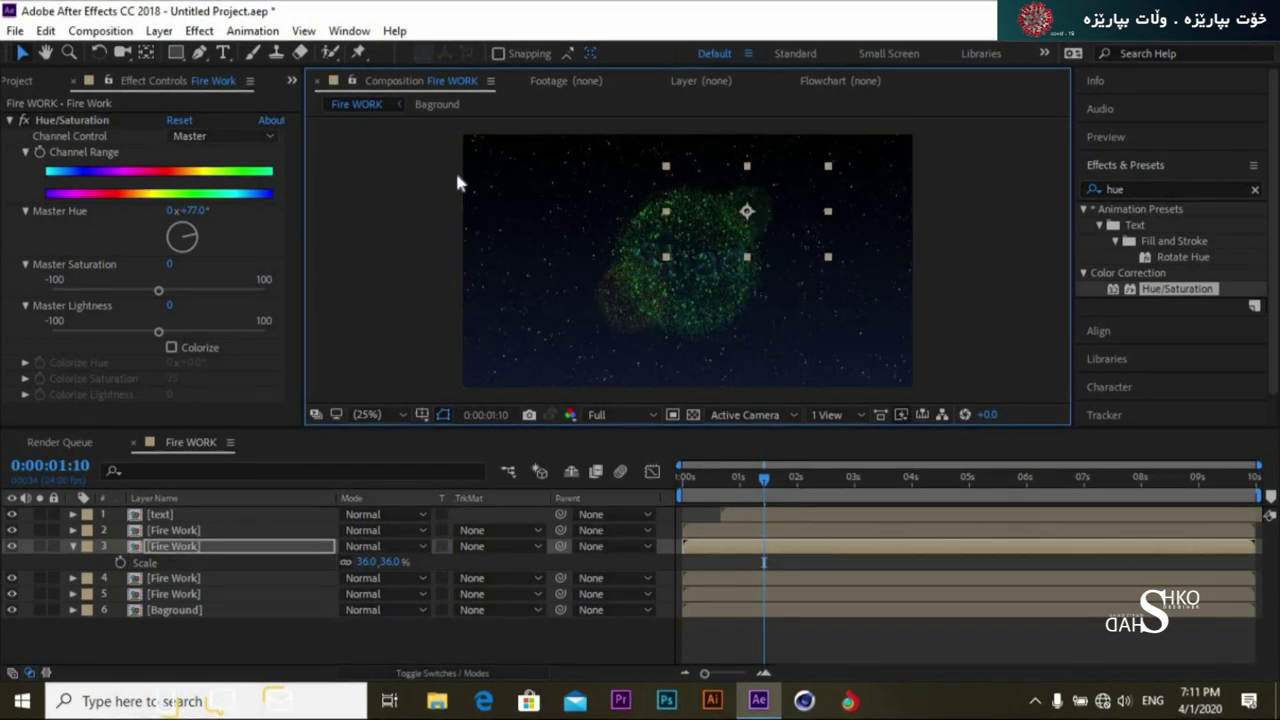
left_click_drag(196, 217, 191, 252)
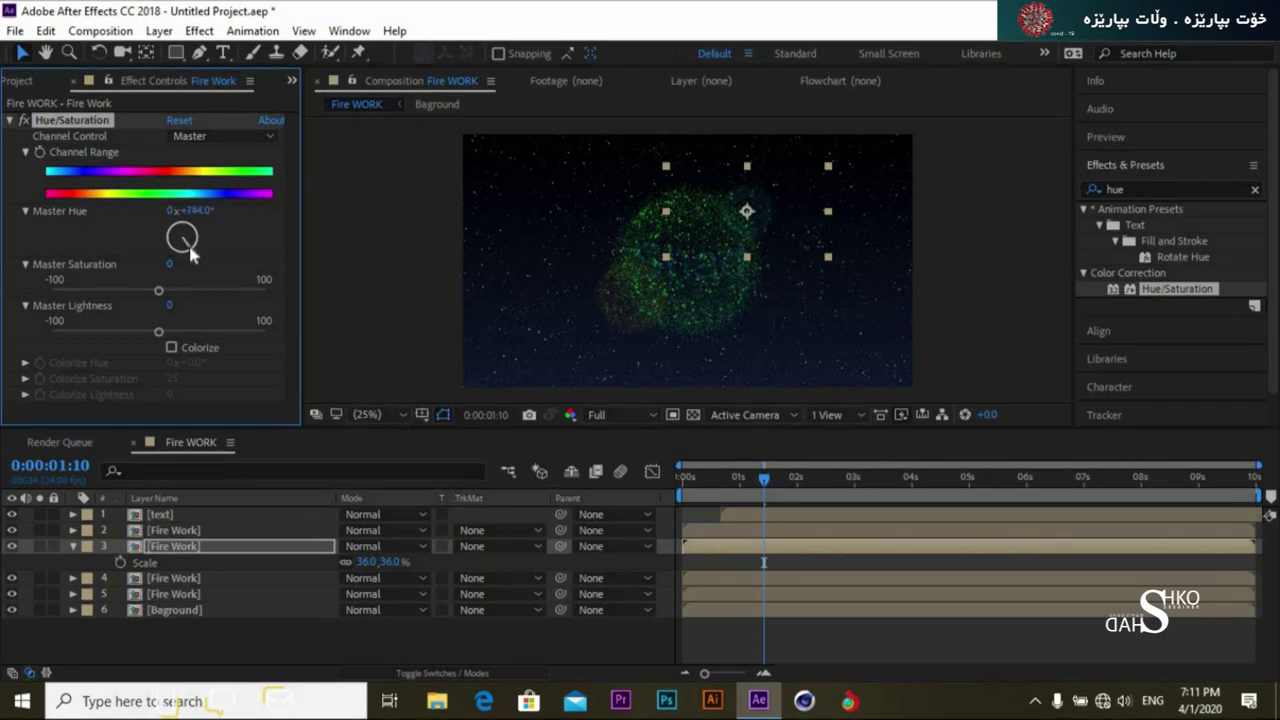
left_click(72, 546)
Scale the Fire Work copy on layer 2 to 49%, placed at the main burst's lower right, with Master Hue +312°
left_click(210, 532)
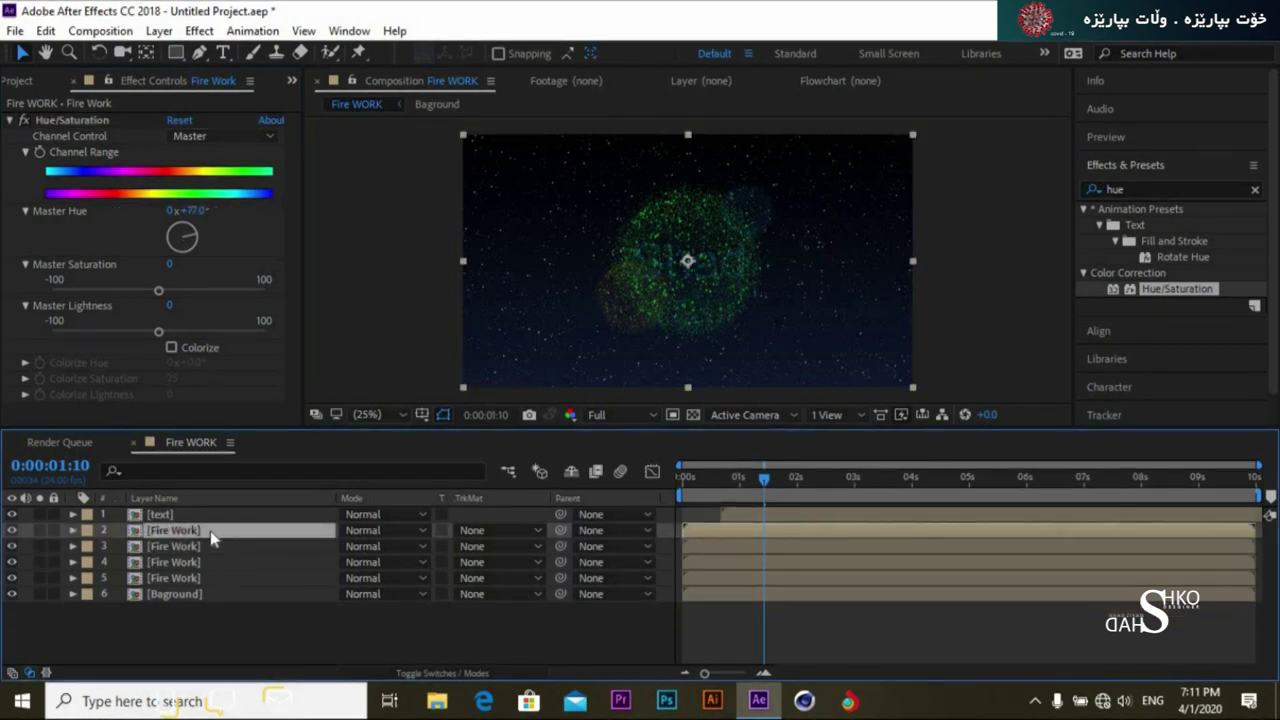
key("s")
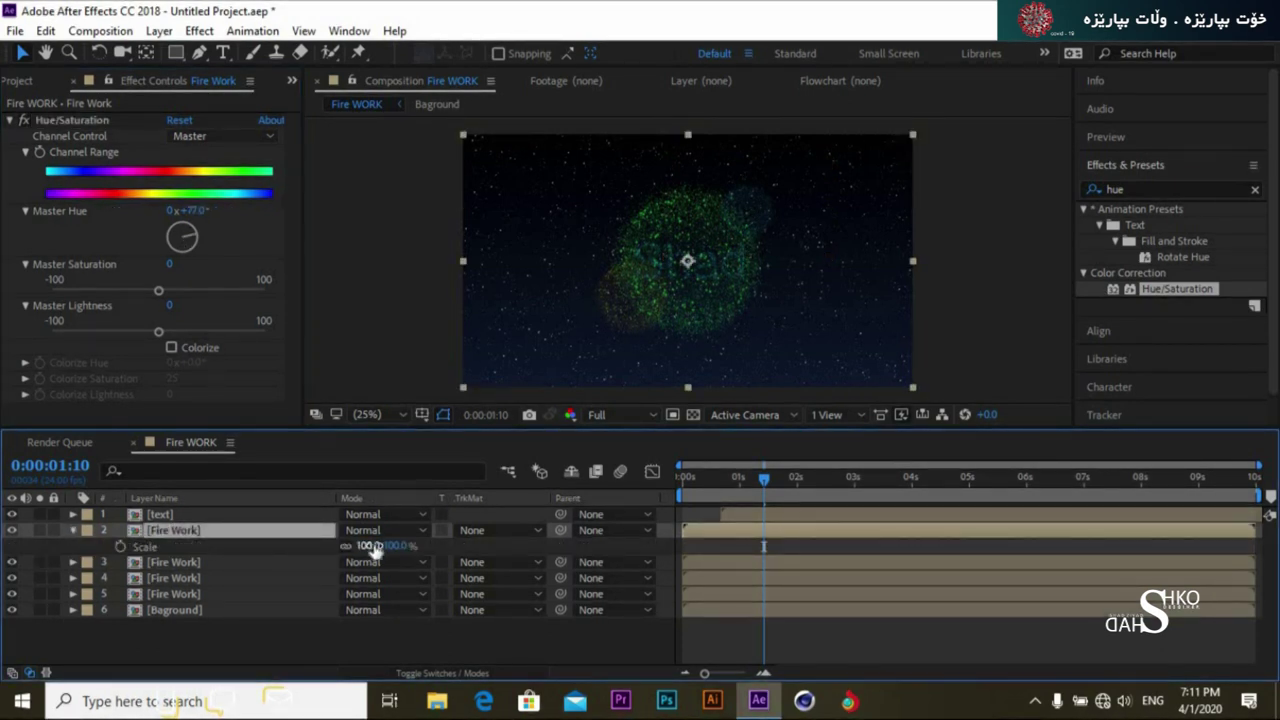
left_click_drag(375, 550, 329, 551)
left_click_drag(714, 298, 774, 313)
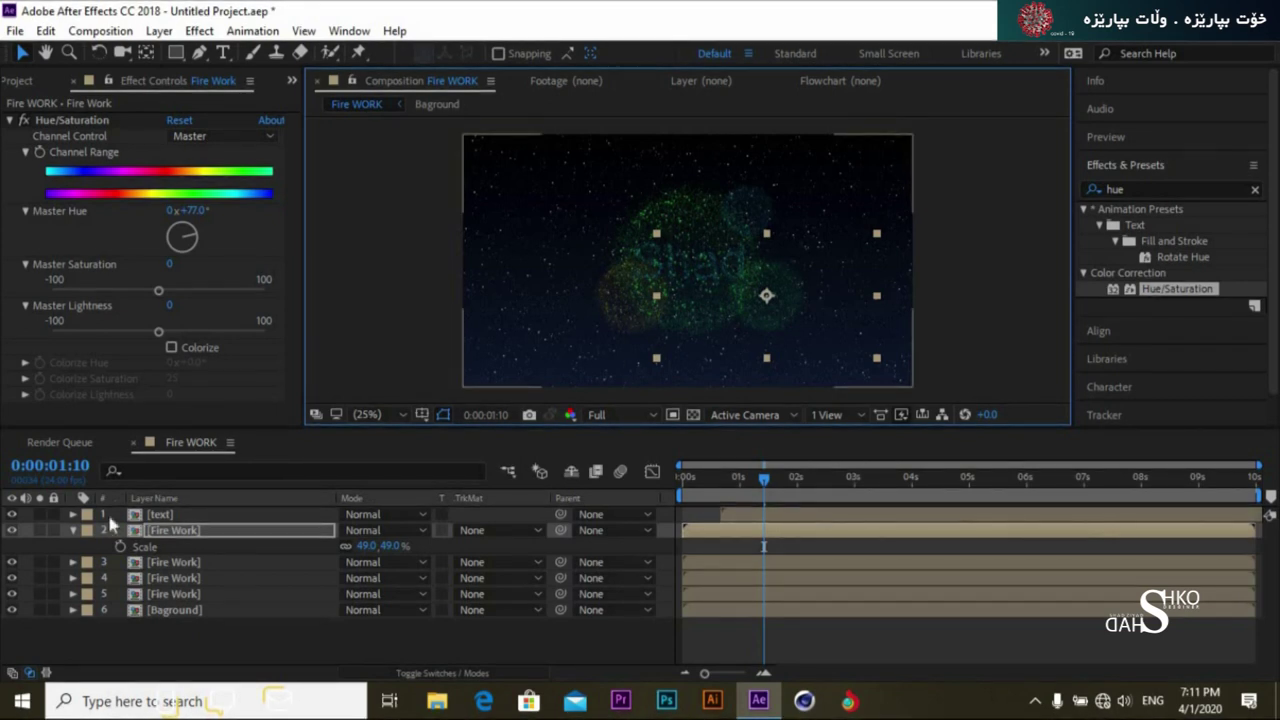
mouse_move(177, 234)
left_mouse_down()
mouse_move(209, 238)
mouse_move(208, 296)
mouse_move(171, 325)
mouse_move(173, 229)
left_mouse_up()
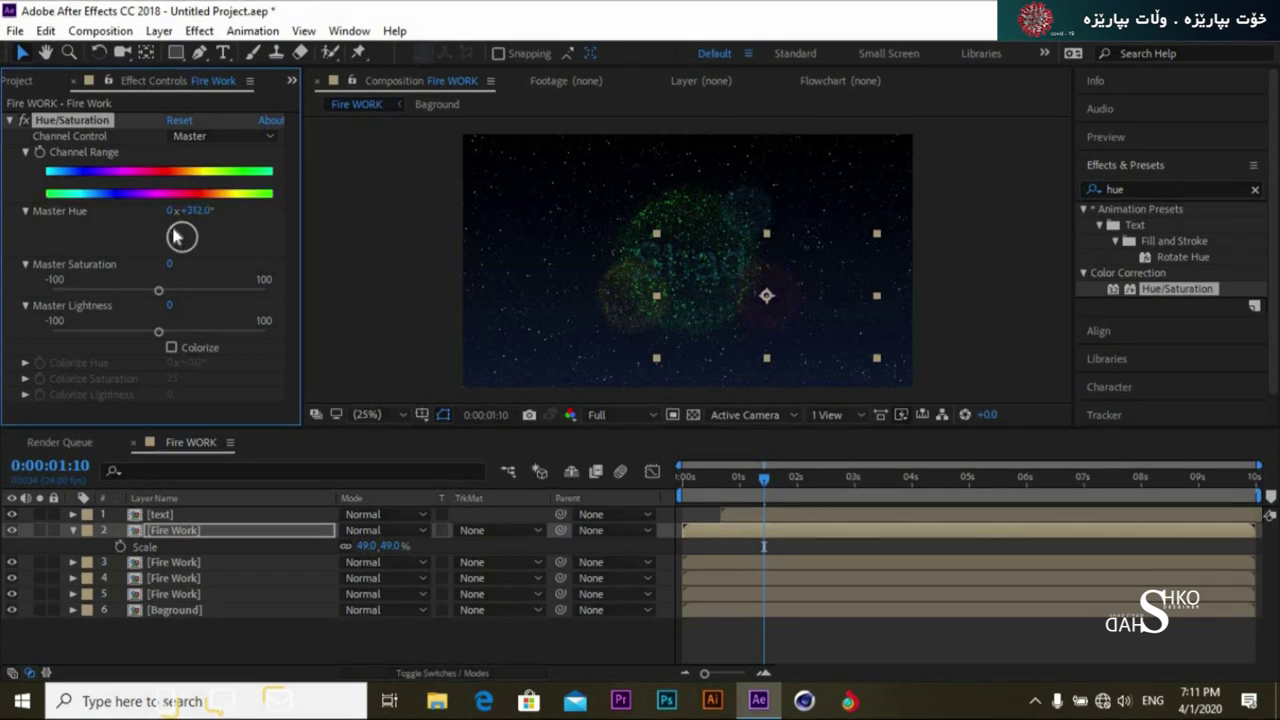
left_click(72, 530)
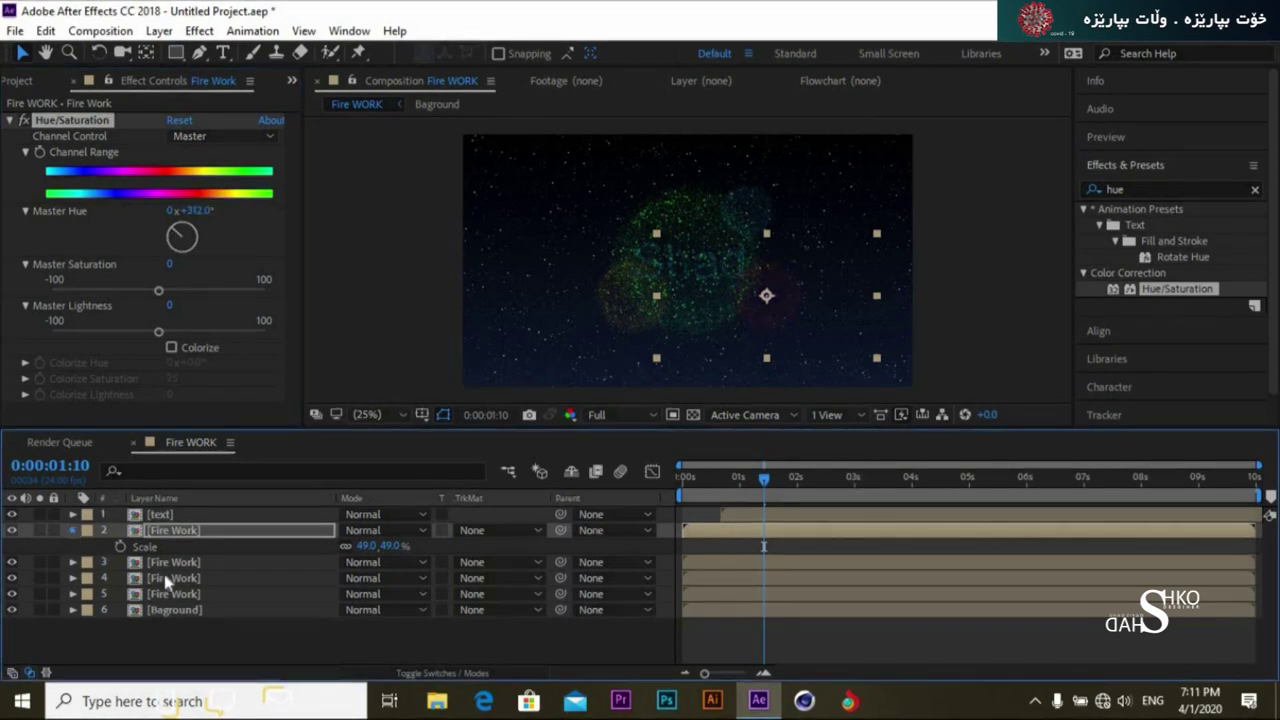
Set the Master Hue of the full-size Fire Work burst on layer 5 to -20°
left_click(174, 578)
mouse_move(184, 231)
left_mouse_down()
mouse_move(195, 226)
mouse_move(175, 232)
left_mouse_up()
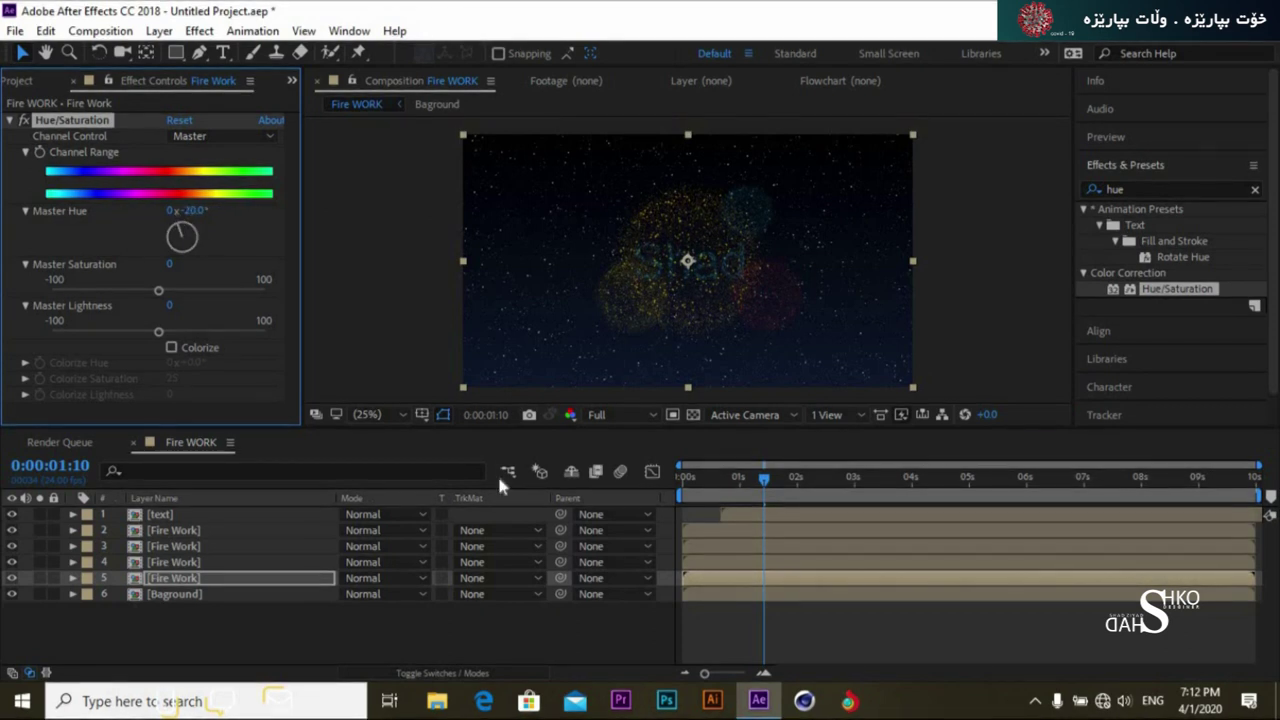
left_click(388, 650)
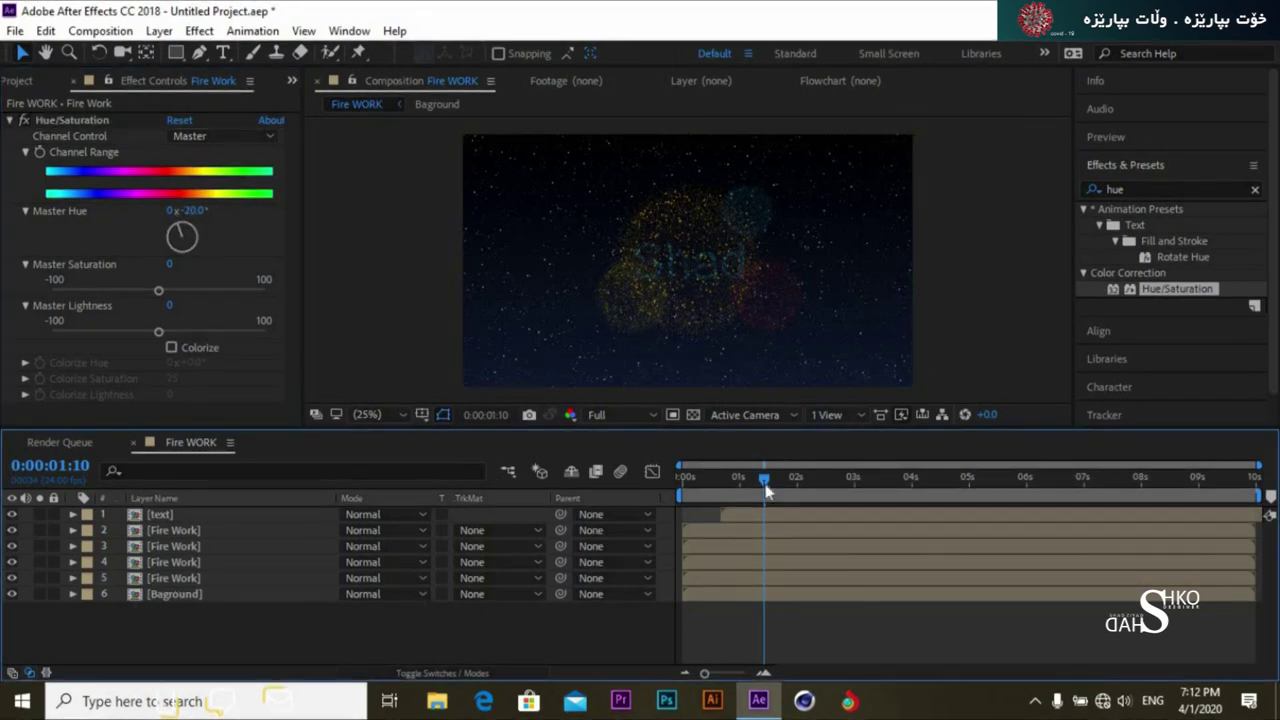
Stagger the starts of Fire Work layers 4, 3 and 2 at about 0.25, 0.5 and 1.25 seconds, and preview the bursts
left_click_drag(726, 531, 724, 563)
left_click(720, 546)
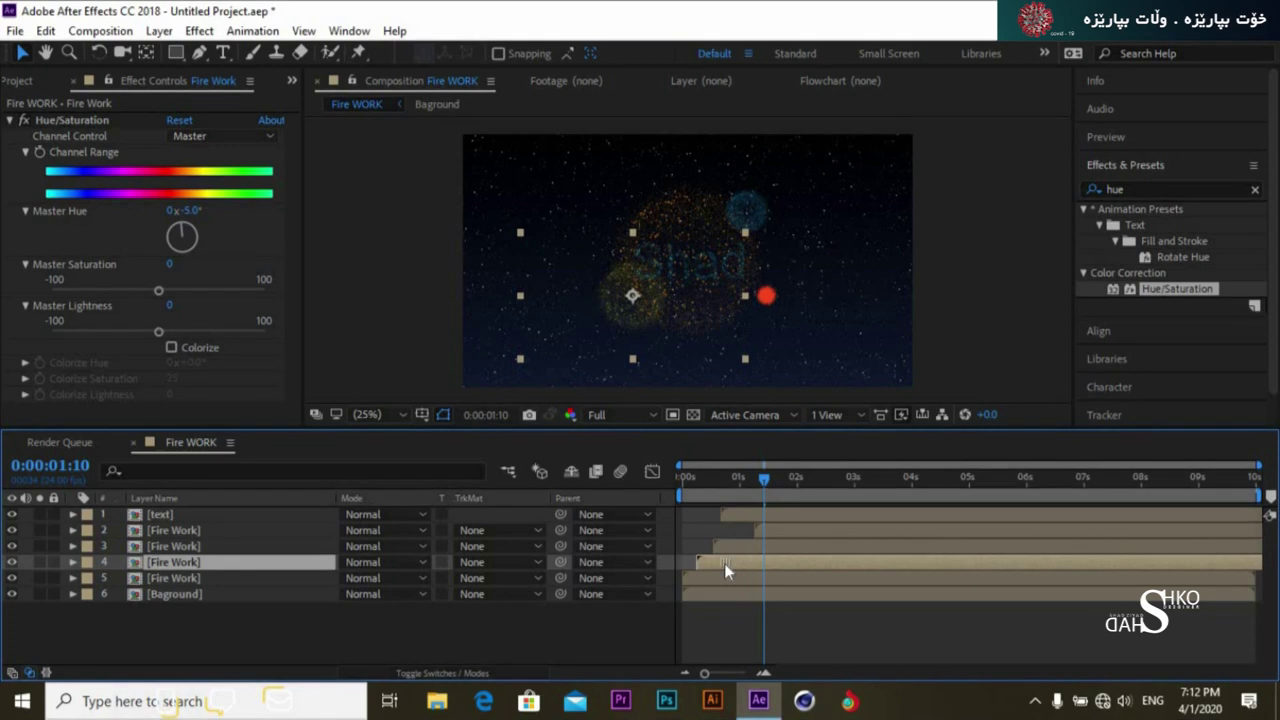
left_click_drag(763, 480, 634, 492)
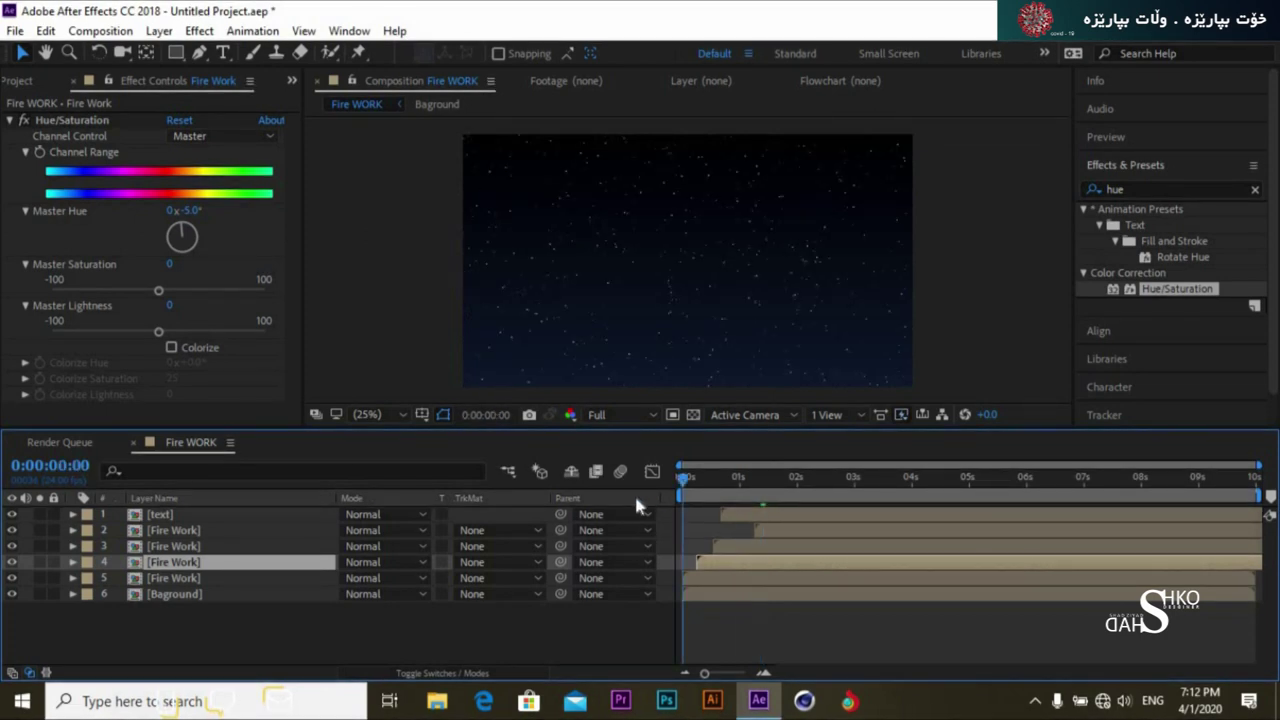
key("space")
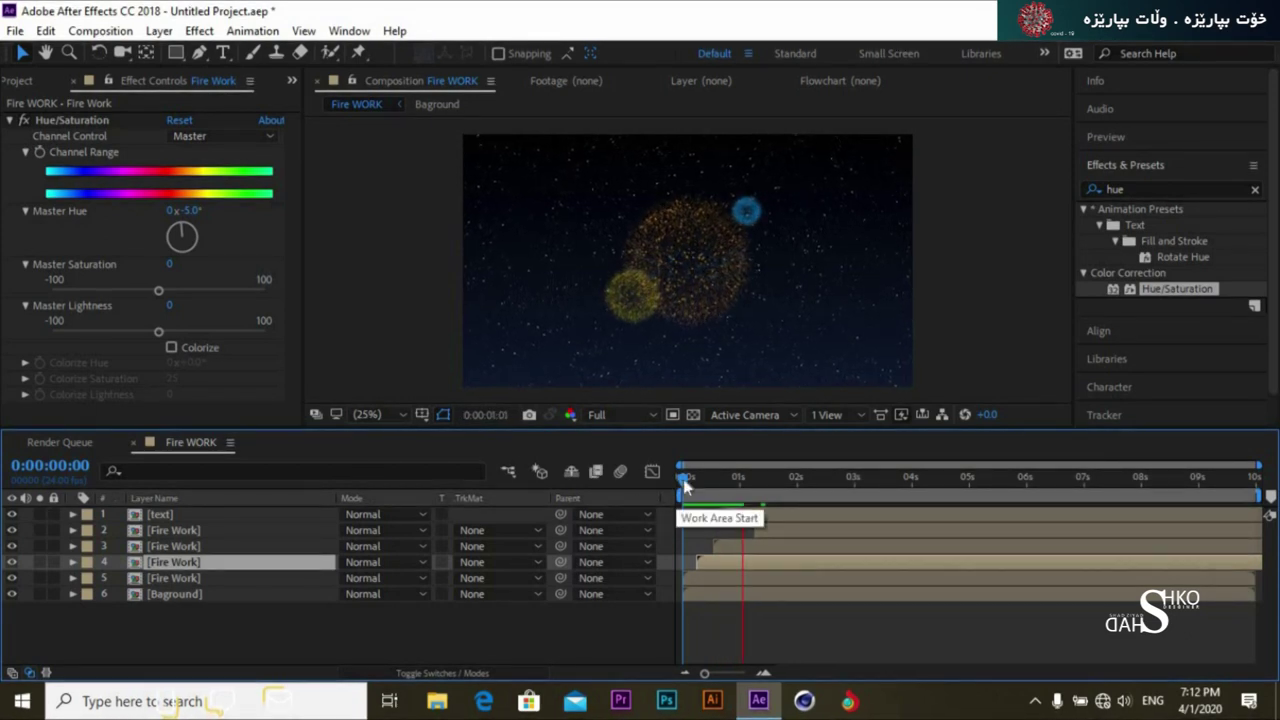
key("space")
left_click(739, 477)
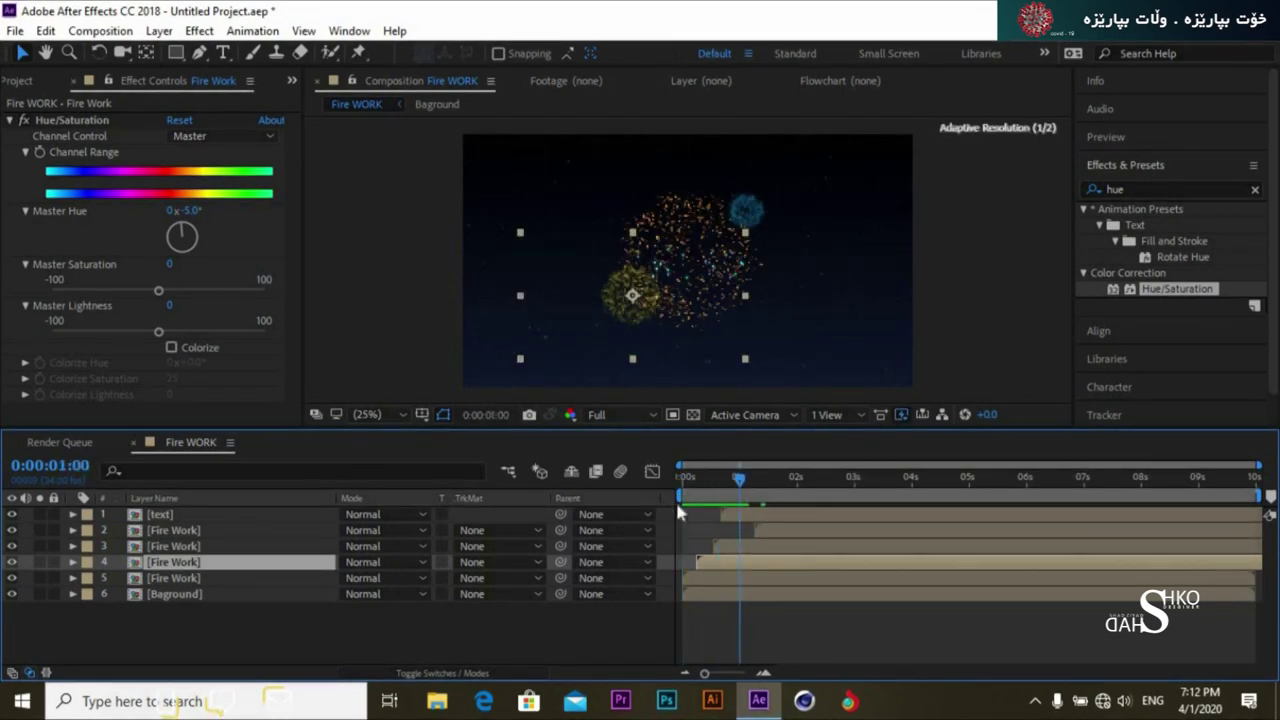
Replay the composition from the first frame to check the timing of the staggered bursts
key("Home")
key("space")
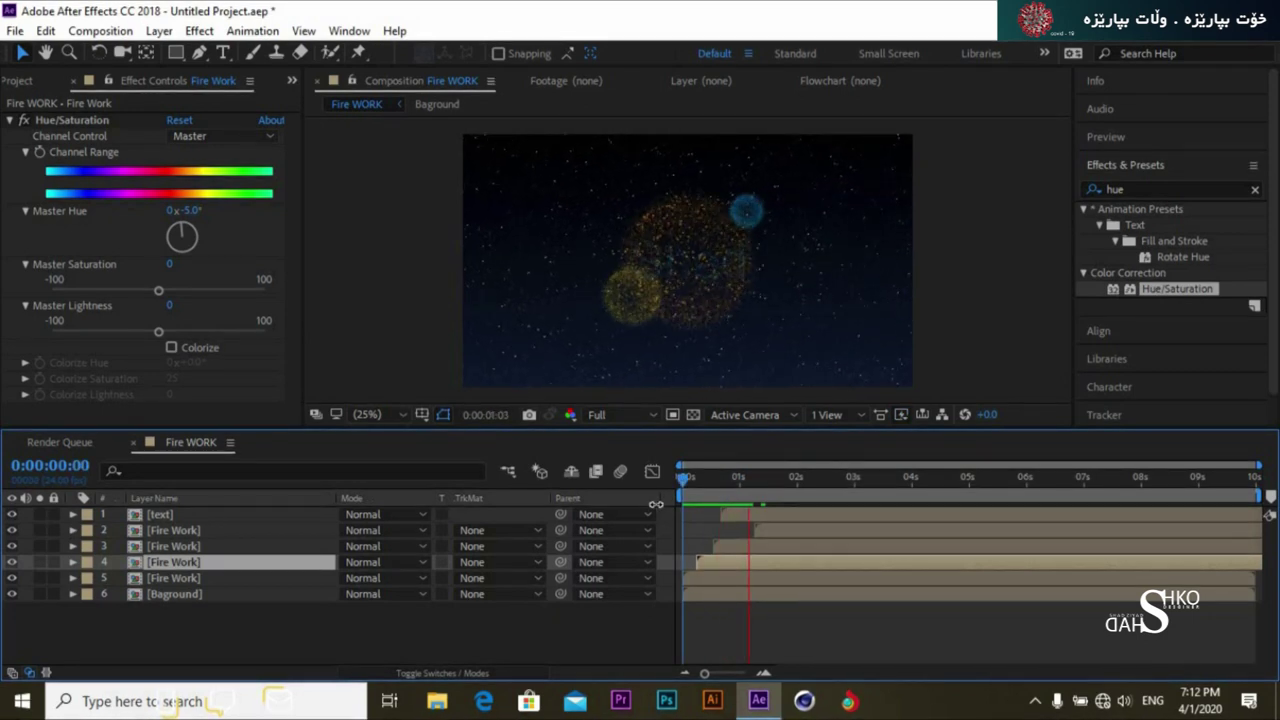
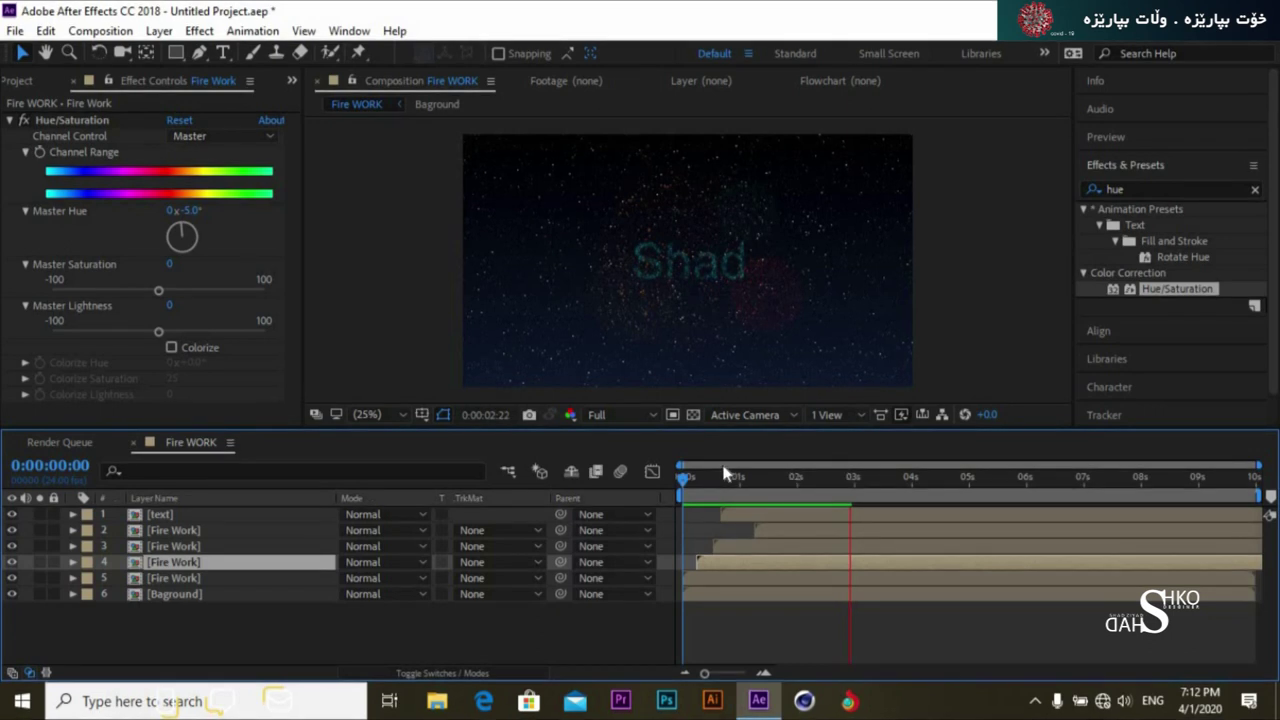
left_click(685, 477)
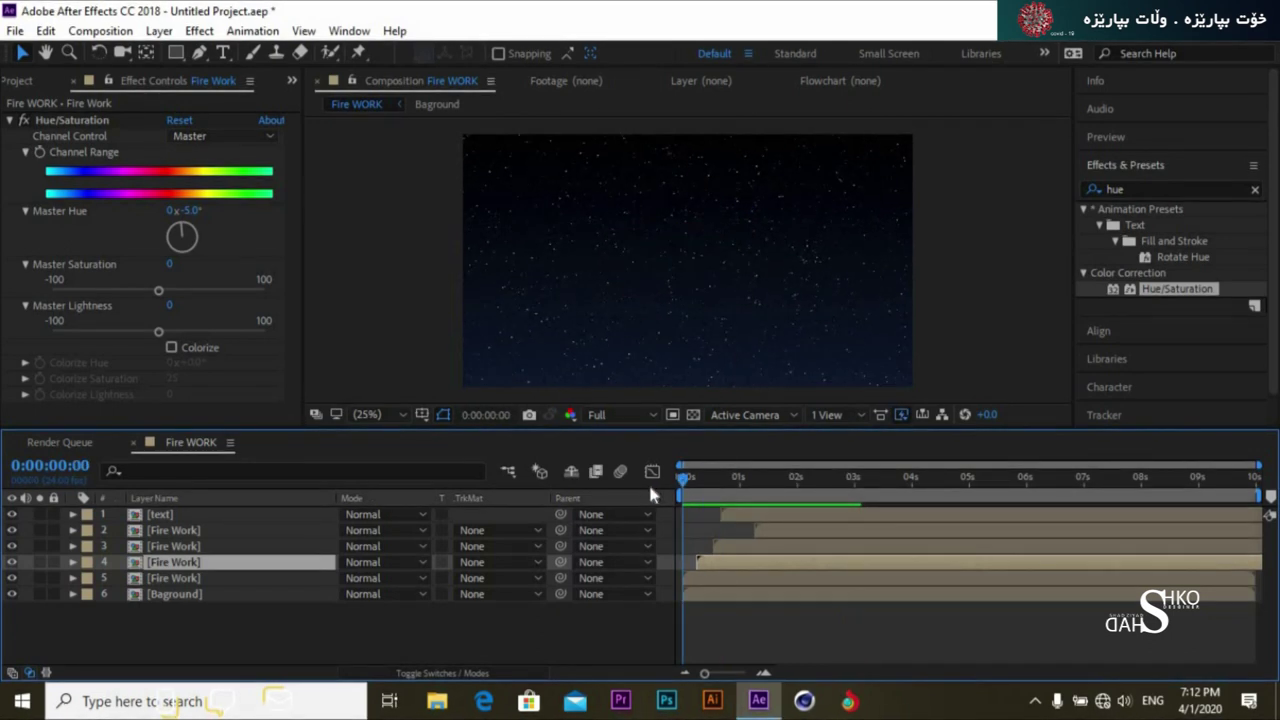
key("space")
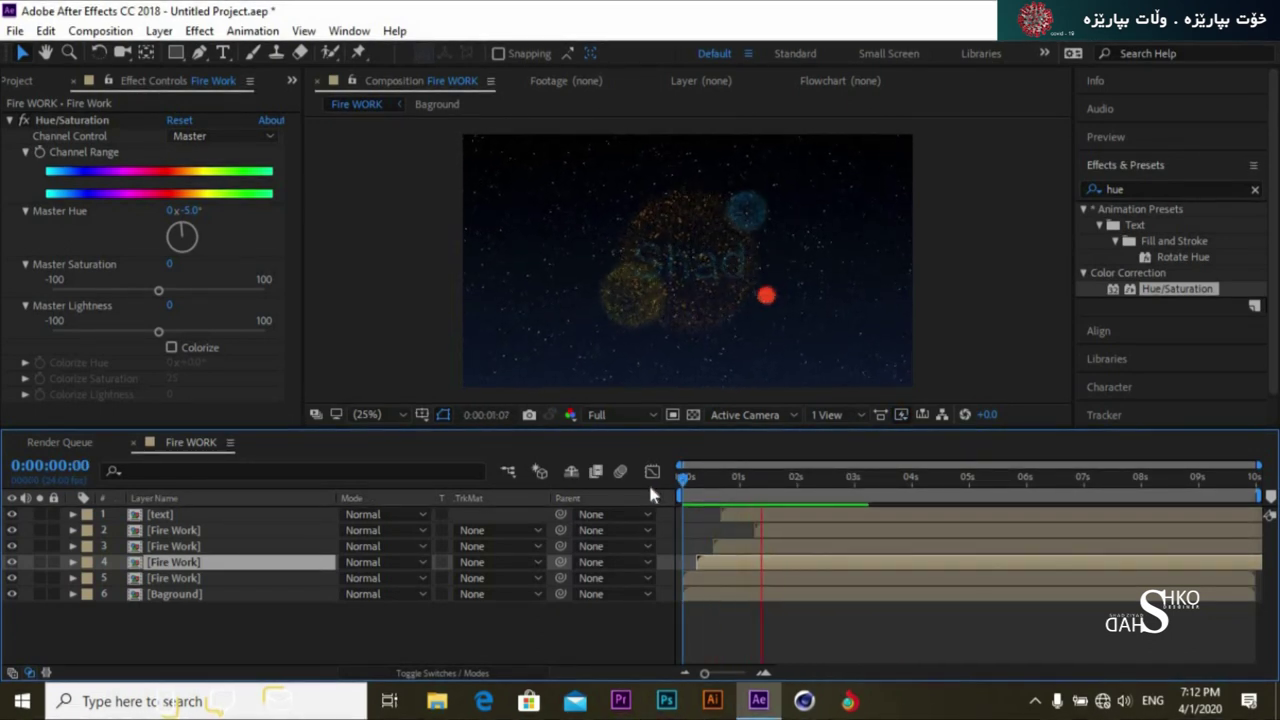
Start the text layer slightly earlier, at about 0.5 seconds, and preview the reveal from the first frame
left_click(690, 481)
left_click_drag(693, 482, 661, 479)
left_click(732, 514)
key("space")
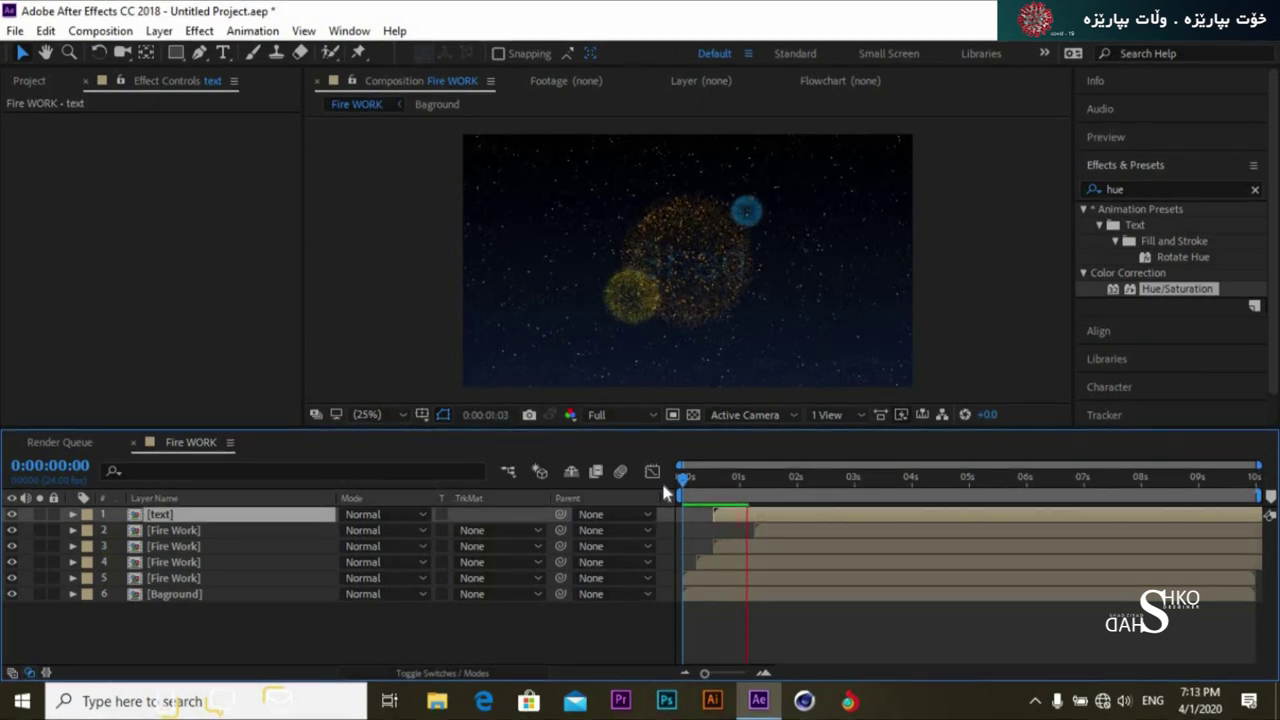
key("space")
left_click_drag(716, 481, 660, 486)
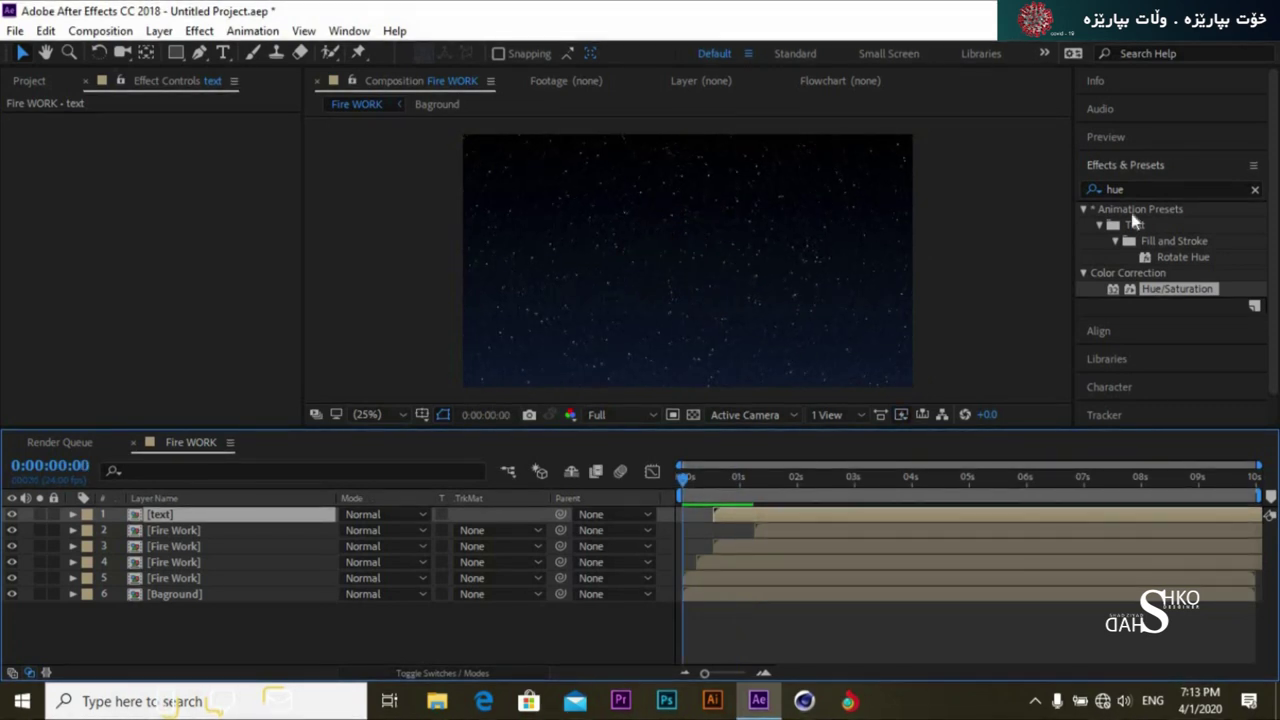
Apply the Stylize Glow effect with its default settings to all four Fire Work layers, 5, 4, 3 and 2
left_click(1256, 191)
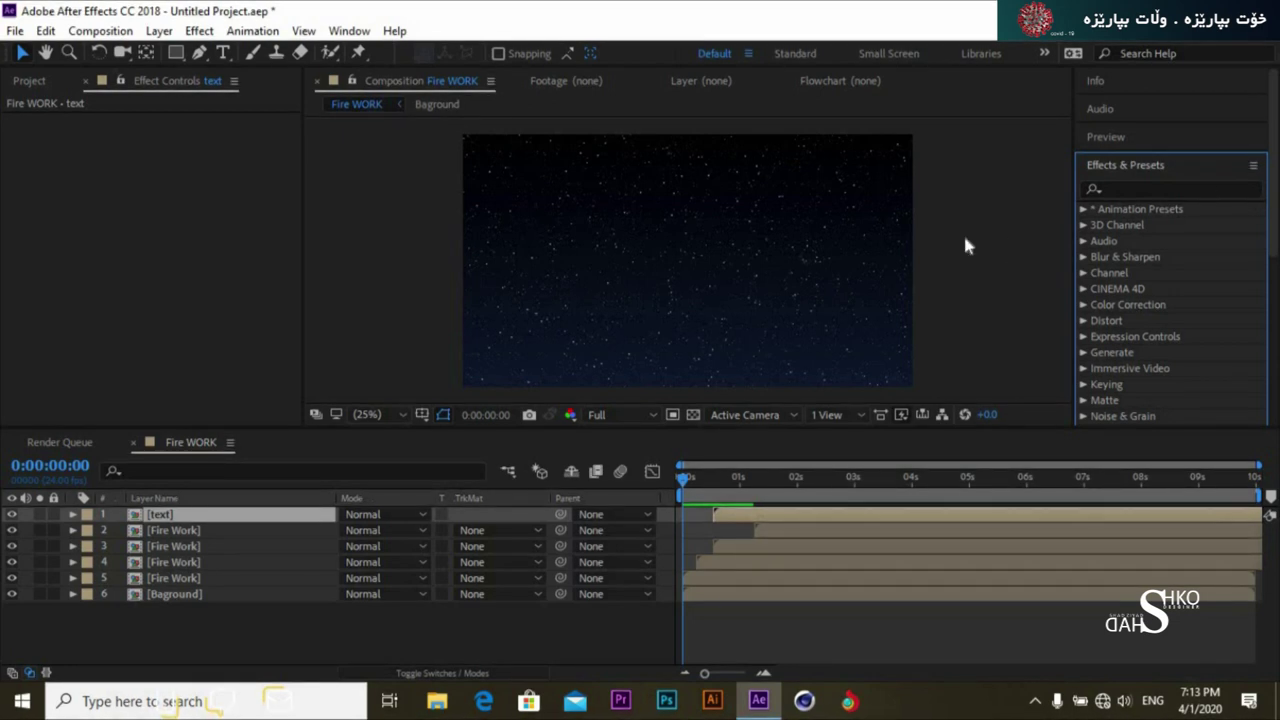
left_click(222, 535)
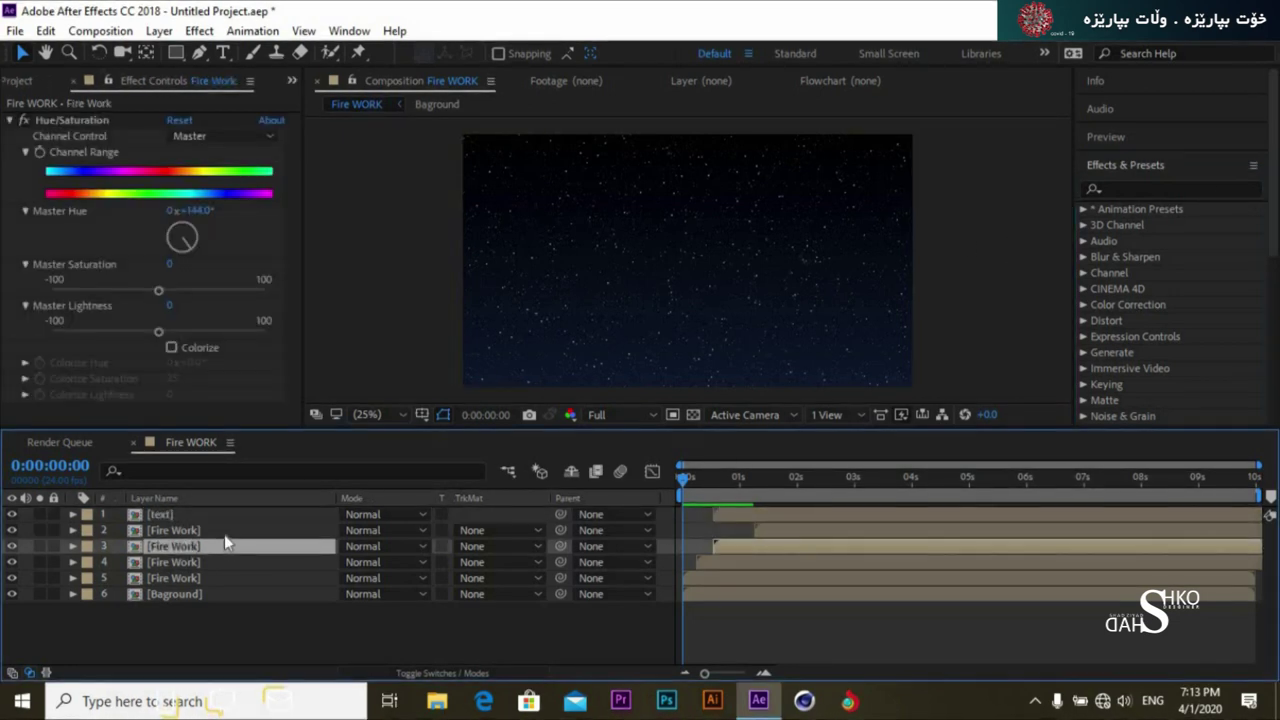
left_click(211, 571, "shift")
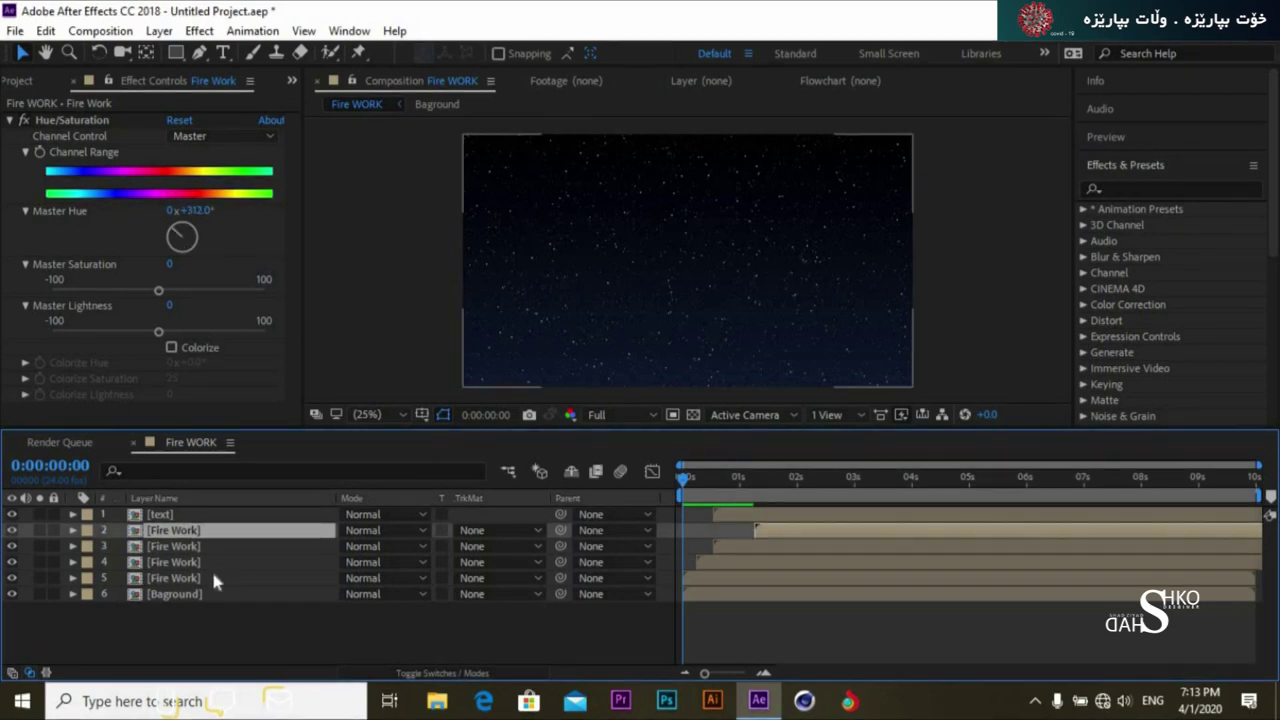
left_click(1120, 190)
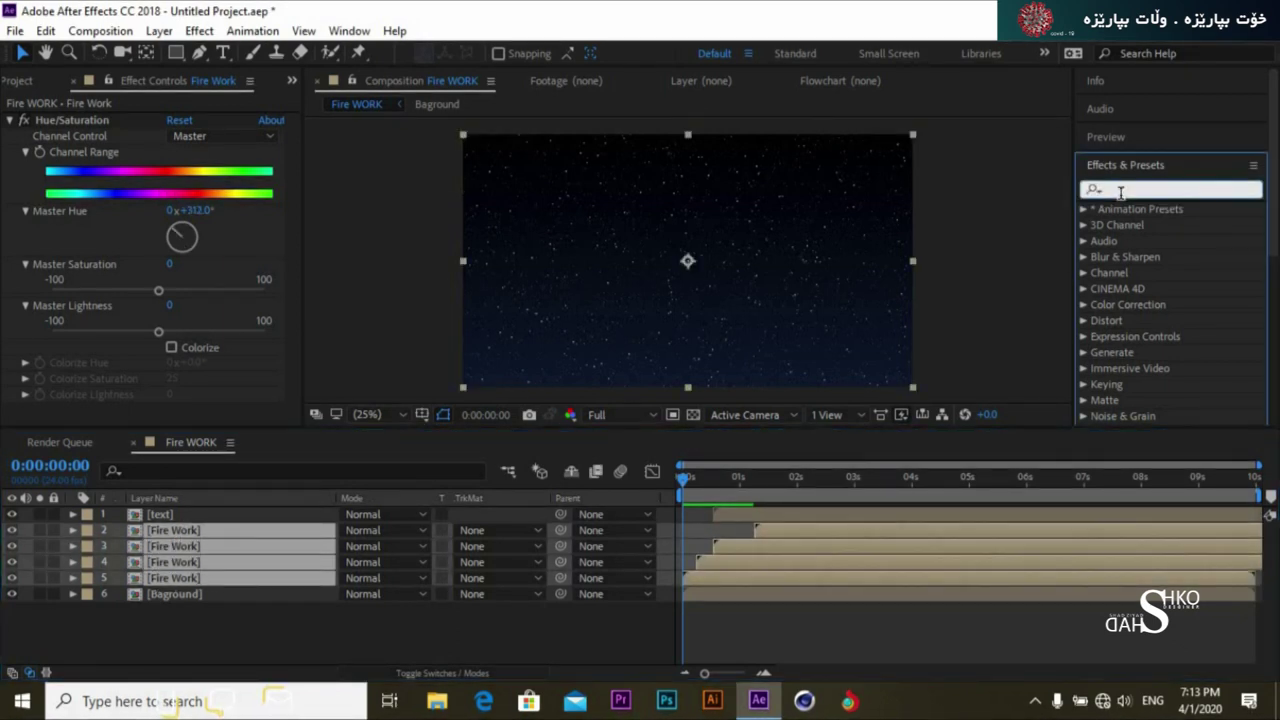
type("gl")
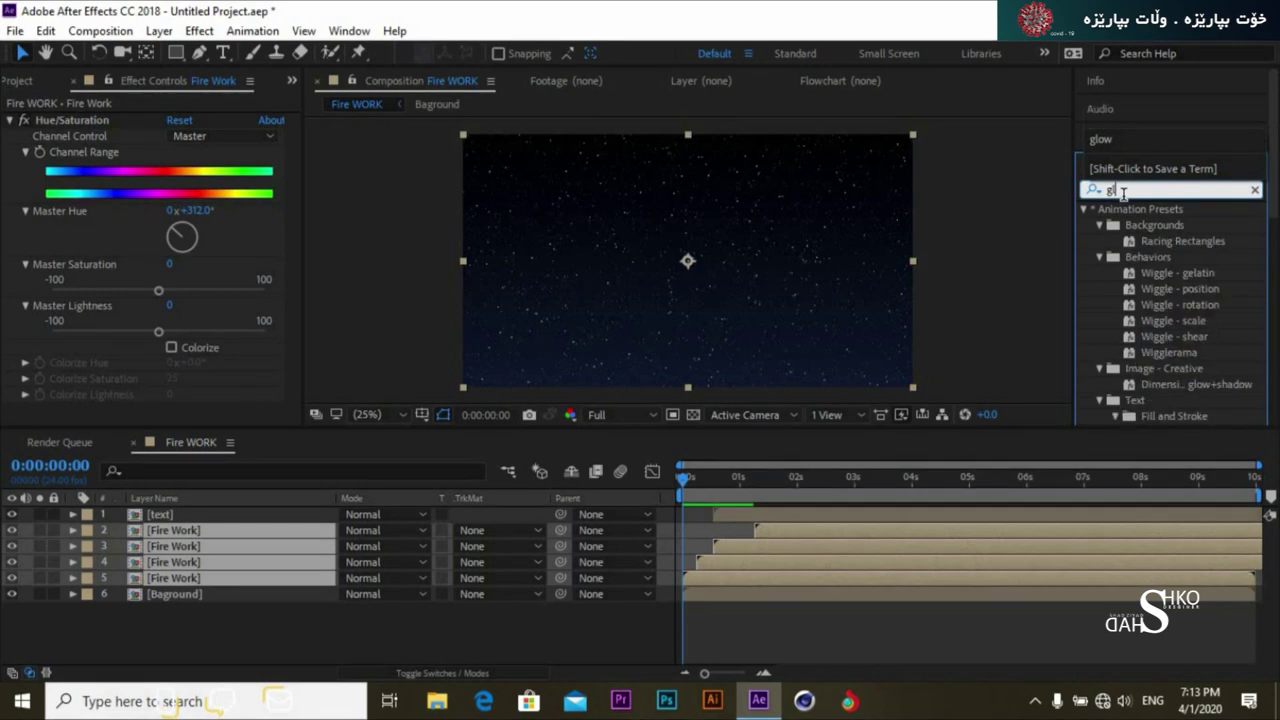
type("ow")
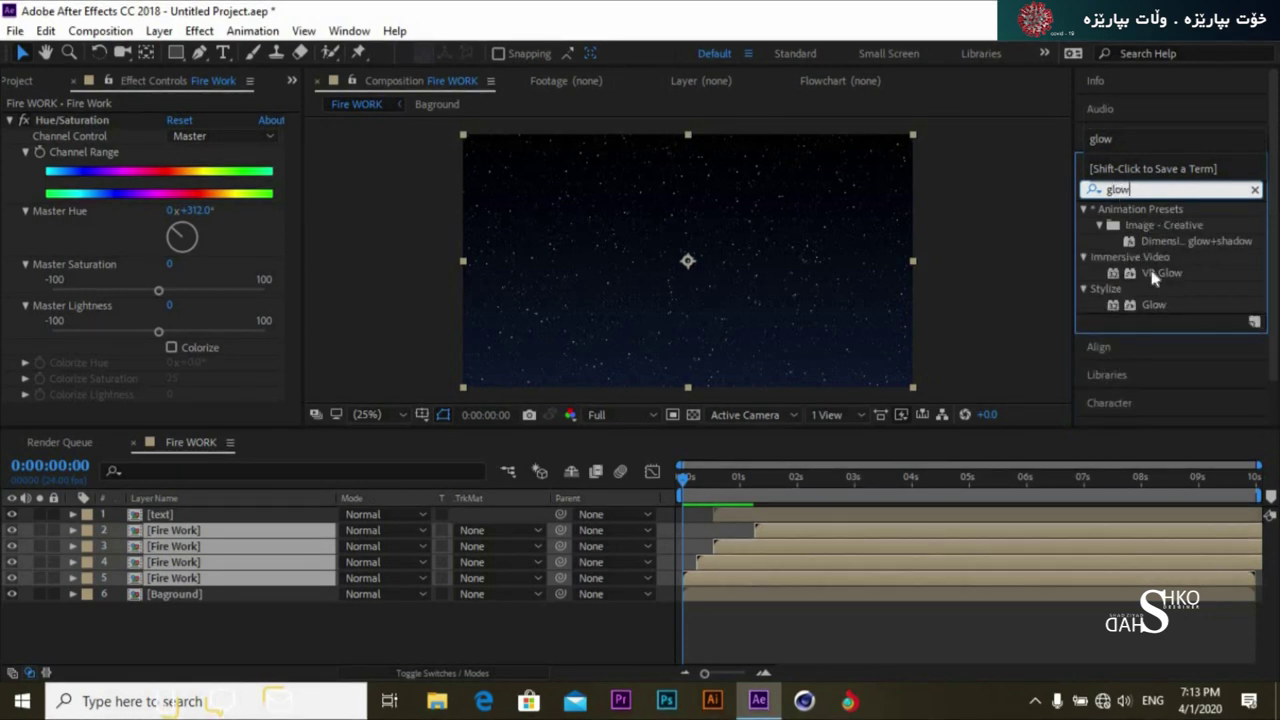
left_click_drag(1150, 305, 265, 582)
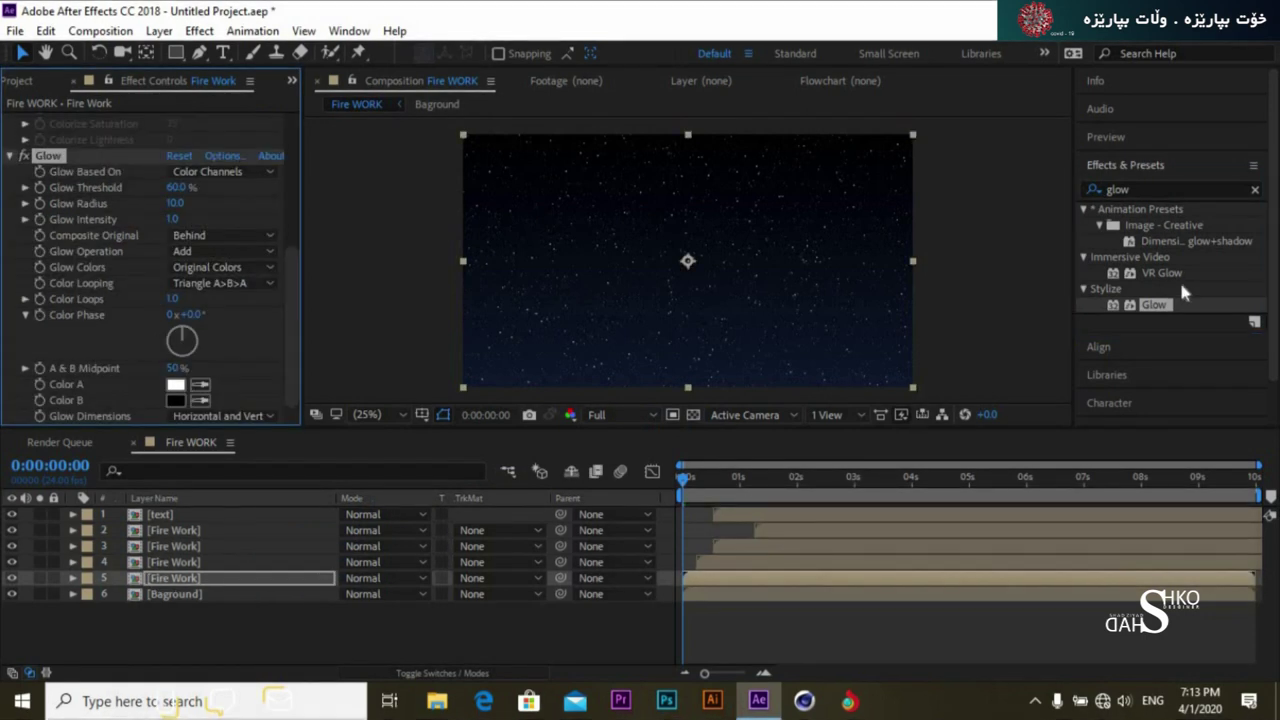
left_click_drag(1150, 305, 240, 566)
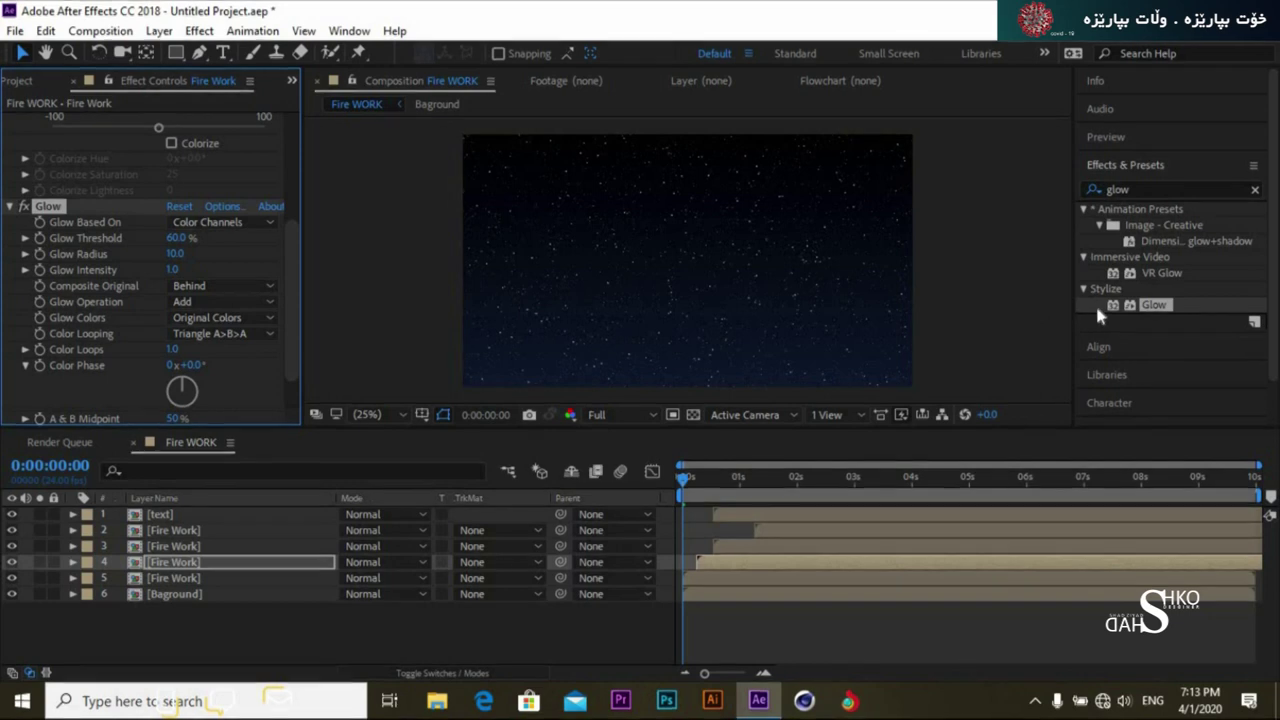
left_click_drag(1155, 308, 218, 549)
left_click_drag(1152, 305, 223, 524)
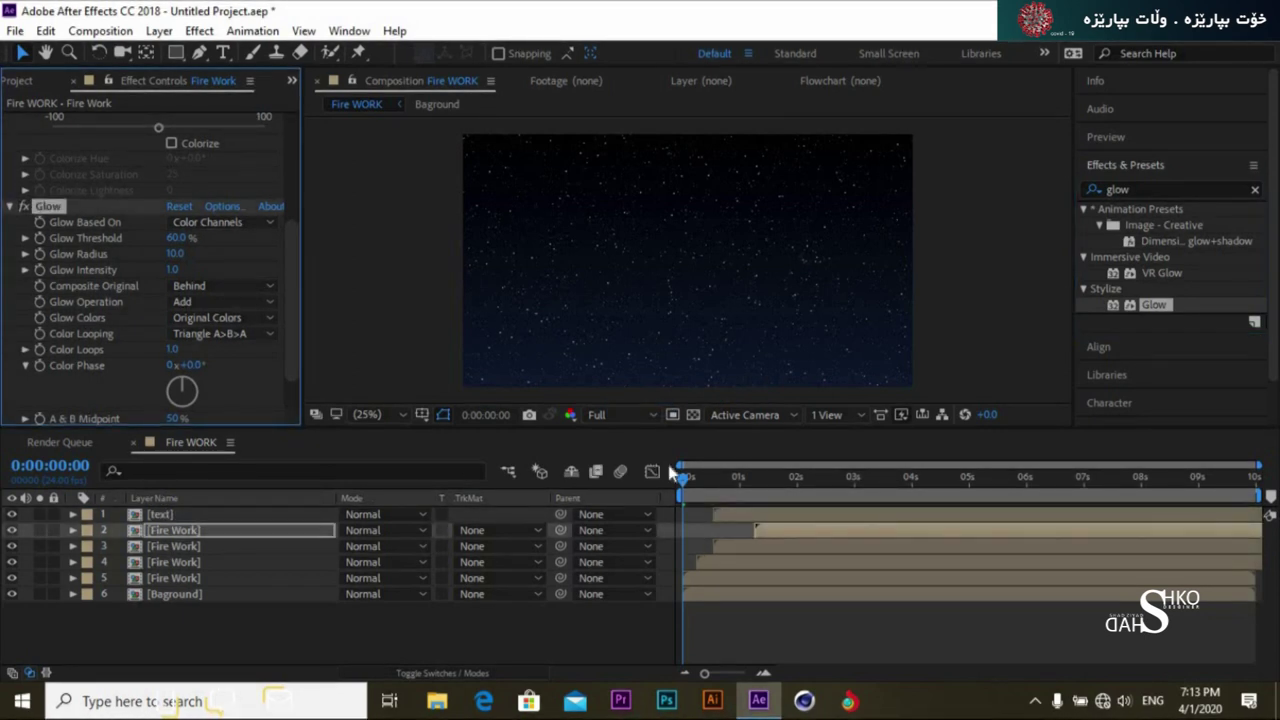
Preview the glowing bursts from the first frame and look over the effect settings of the layer 2 burst
key("space")
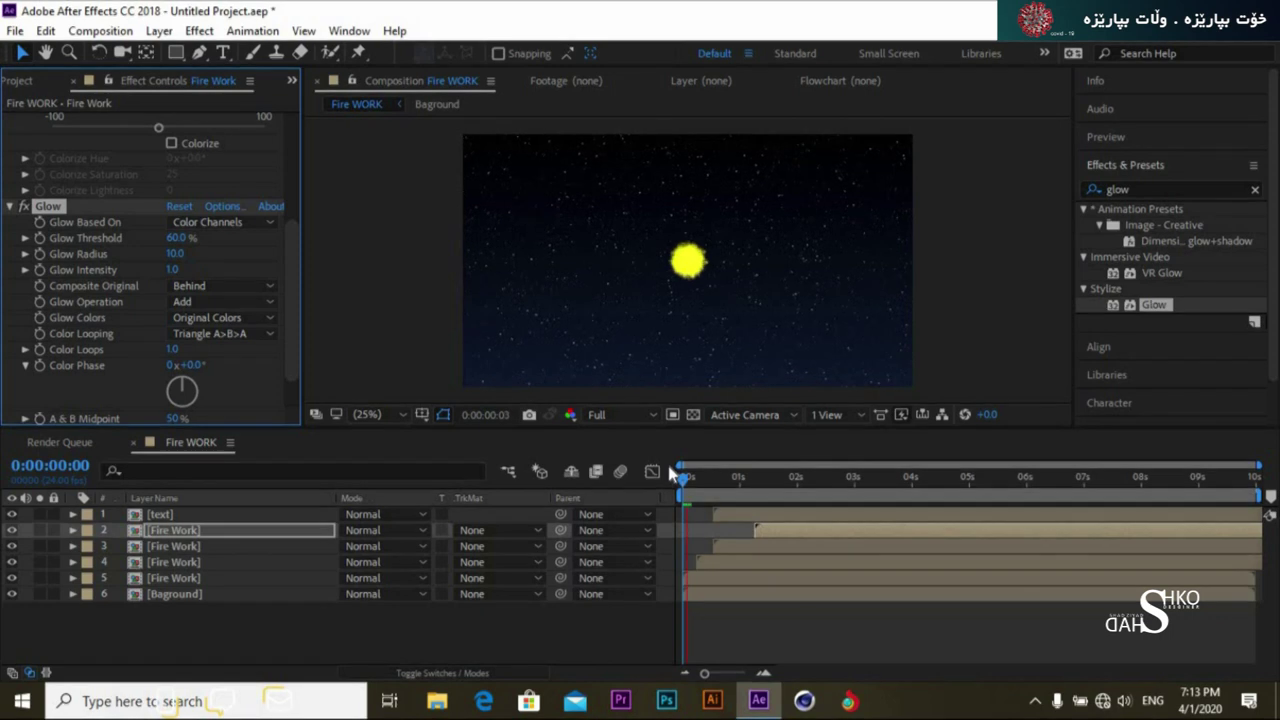
left_click(683, 477)
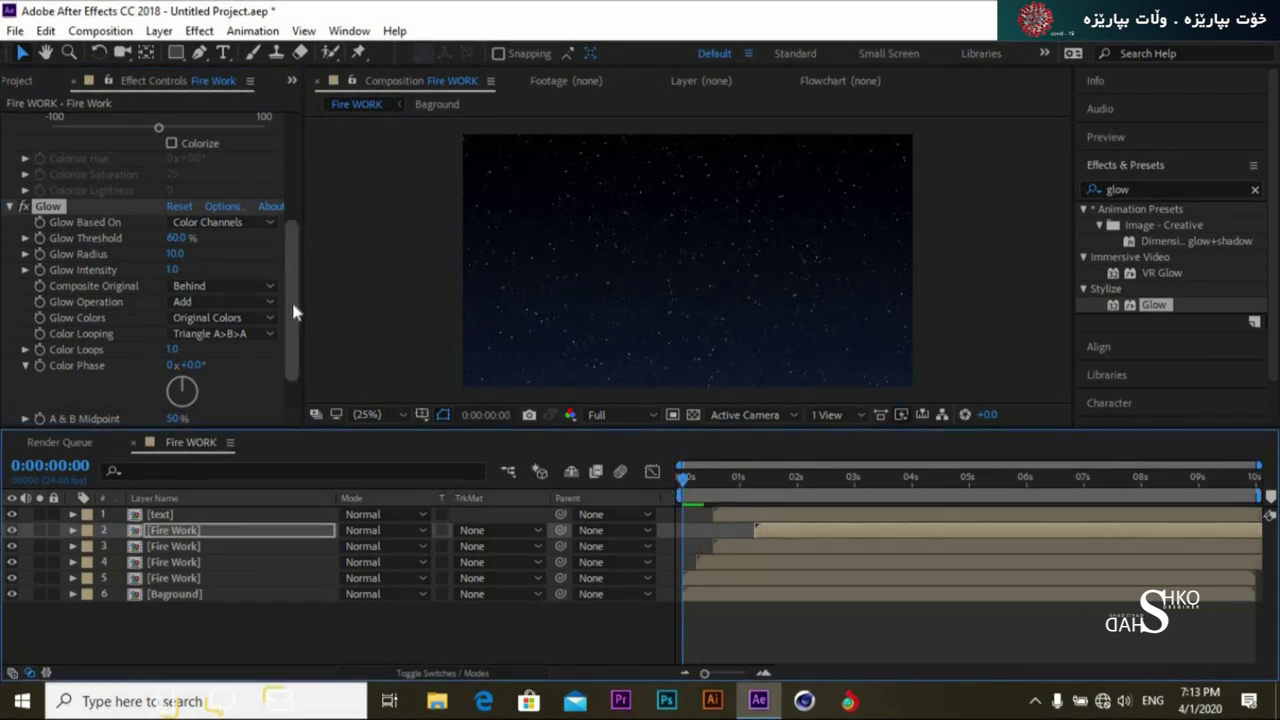
scroll(276, 240, "up", 3)
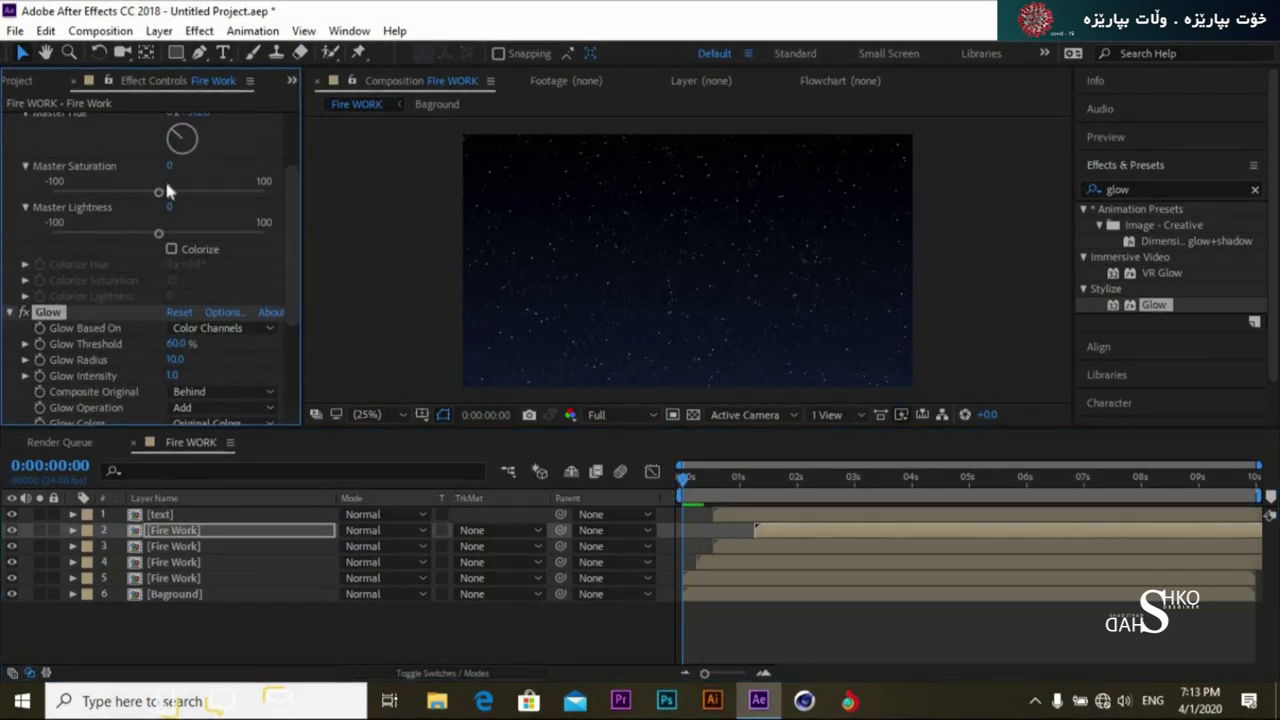
left_click_drag(289, 222, 292, 185)
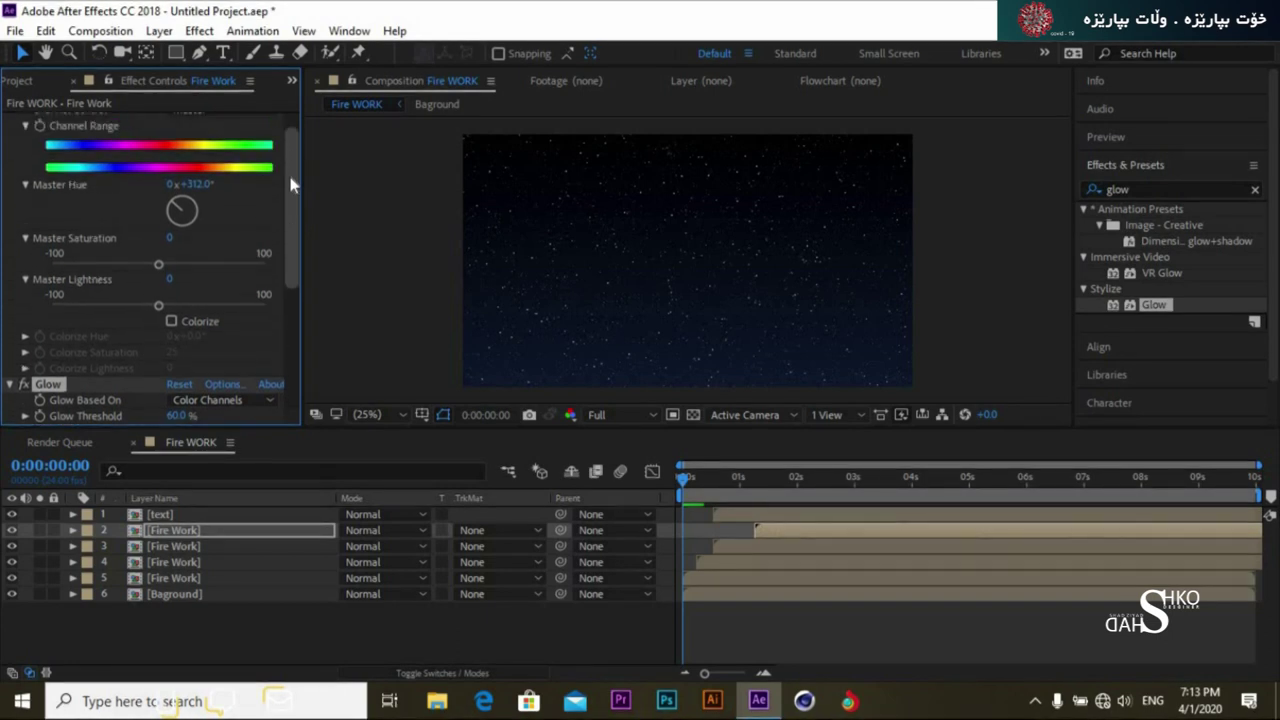
key("space")
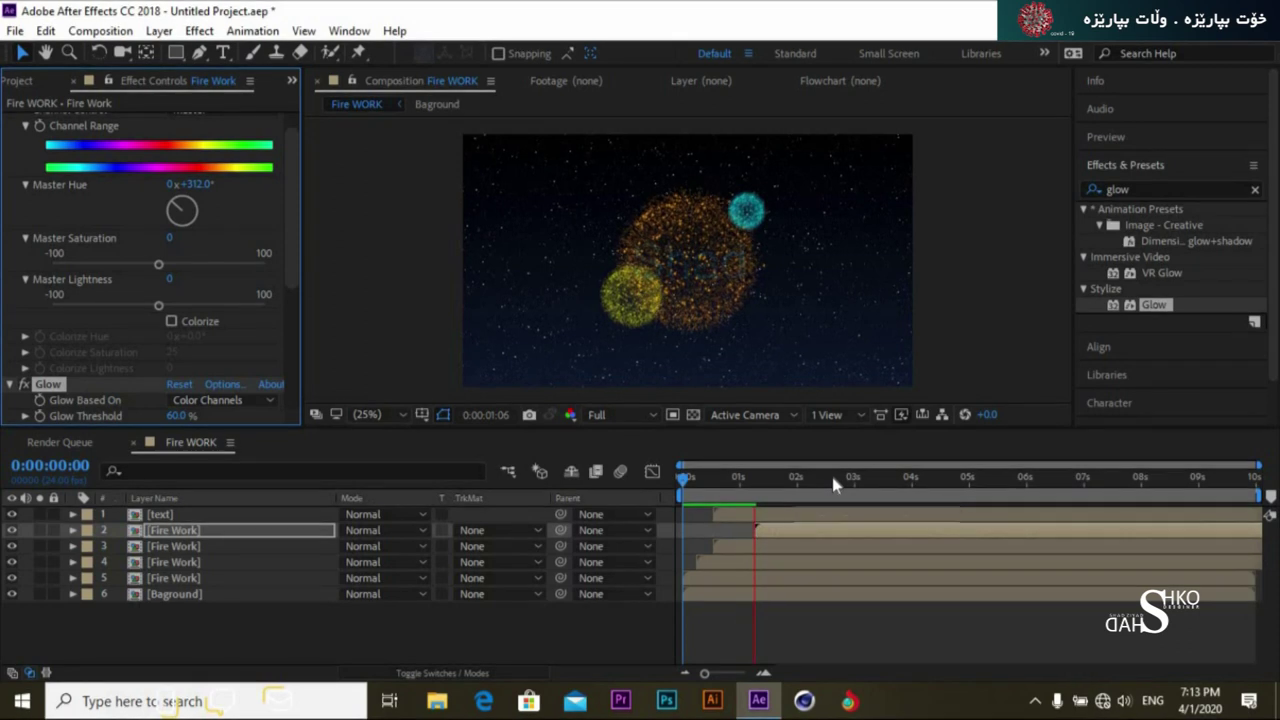
key("space")
Shift the Fire Work burst on layer 2 earlier to start at about 0.9 seconds, and replay from the first frame
left_click_drag(800, 538, 778, 540)
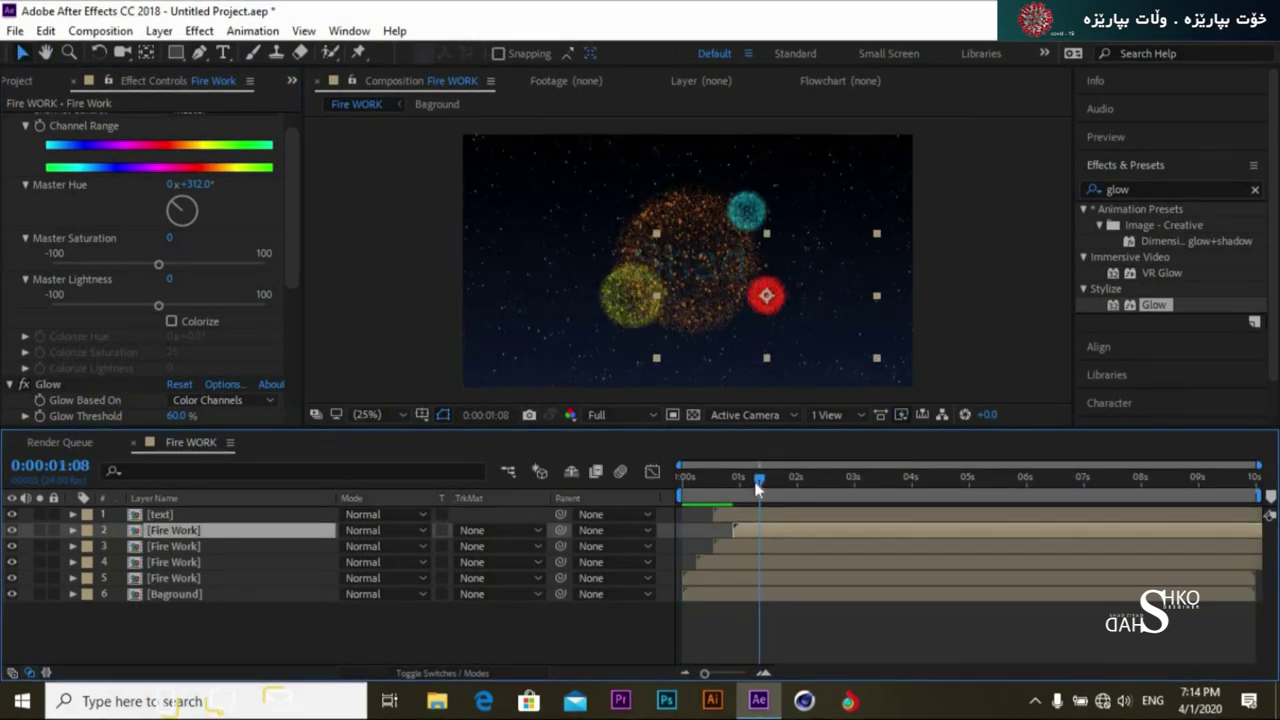
left_click_drag(757, 487, 658, 490)
key("space")
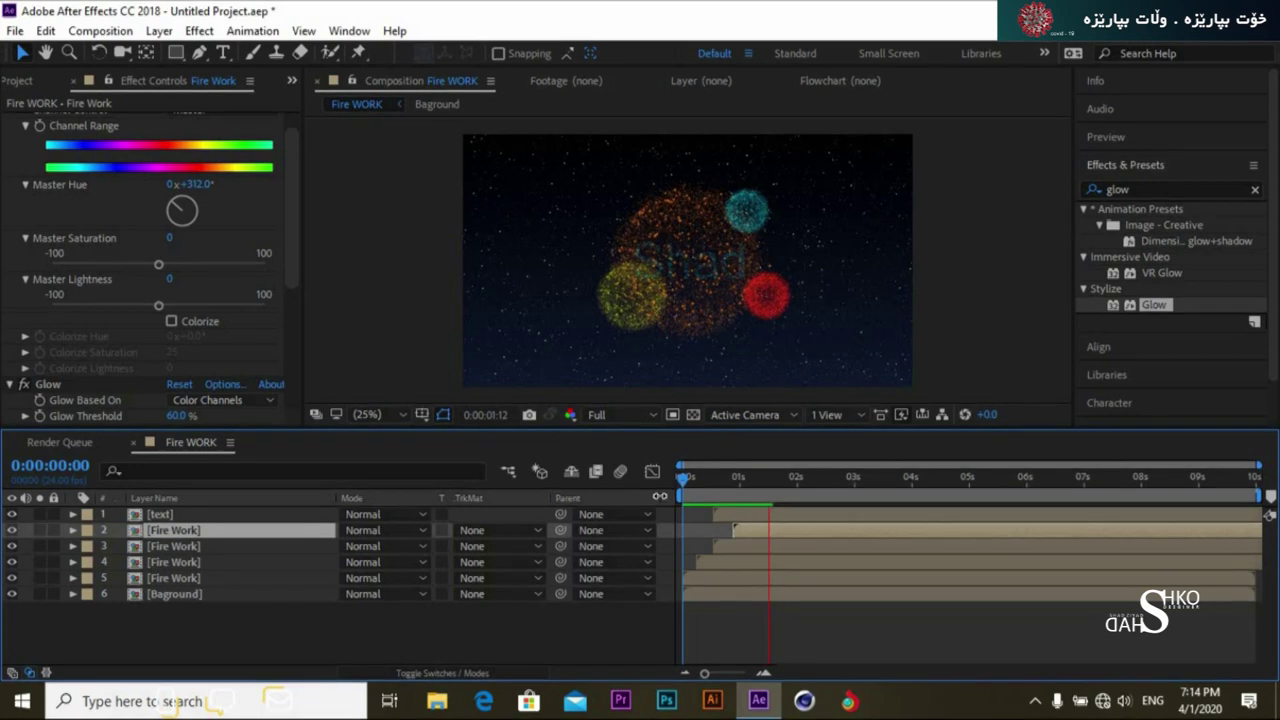
key("space")
left_click(680, 488)
key("space")
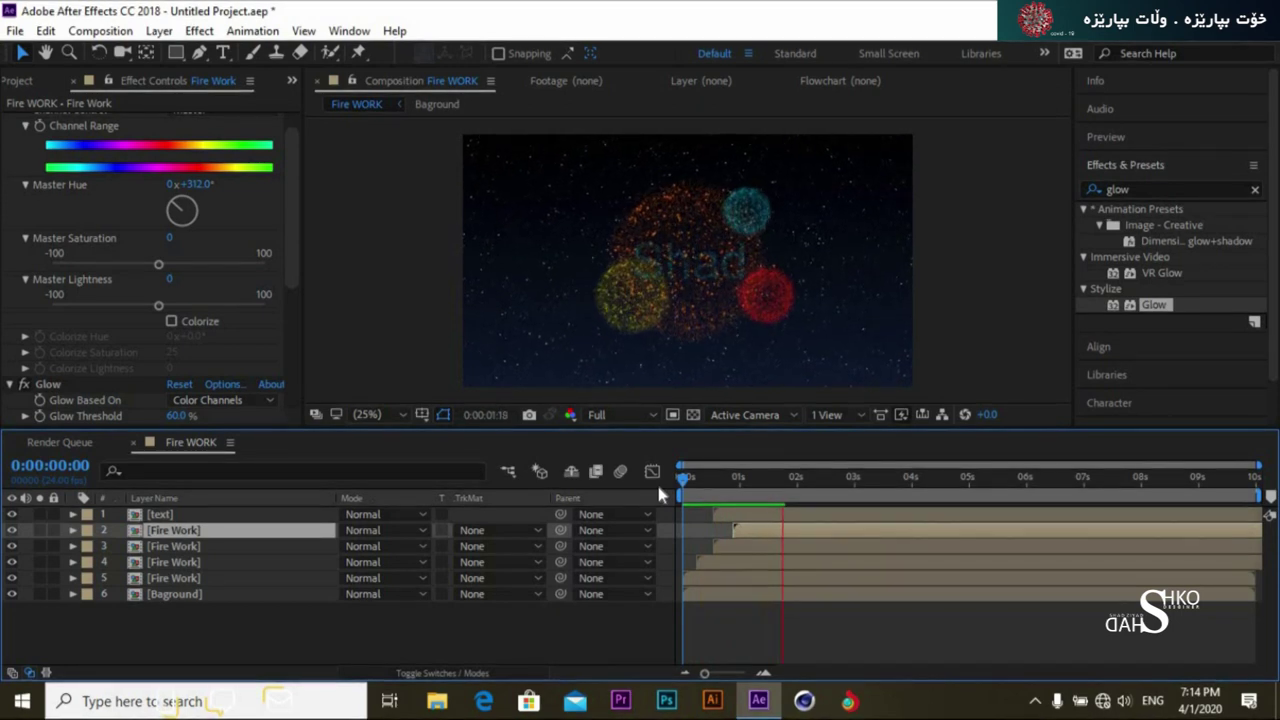
Select the text layer and examine how the name reads among the bursts between about 1.5 seconds and 0:00:02:10
left_click(772, 477)
key("Page_Up")
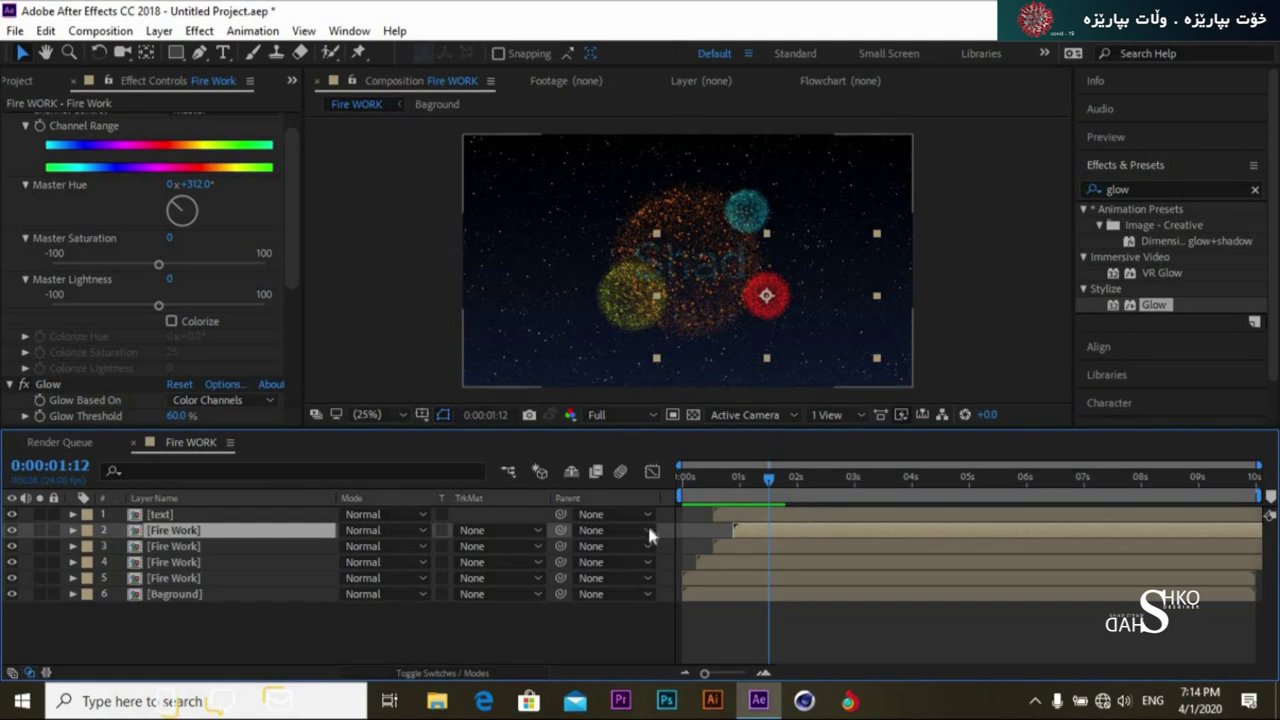
left_click(827, 517)
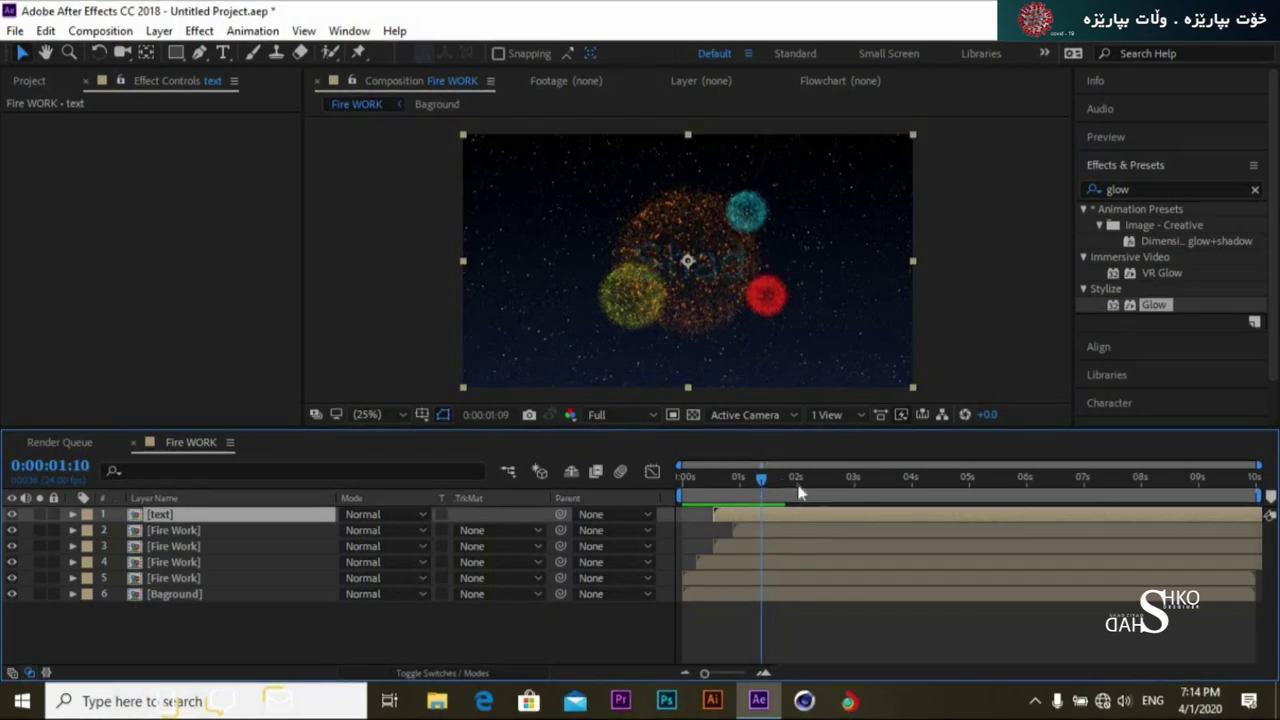
left_click_drag(761, 480, 821, 490)
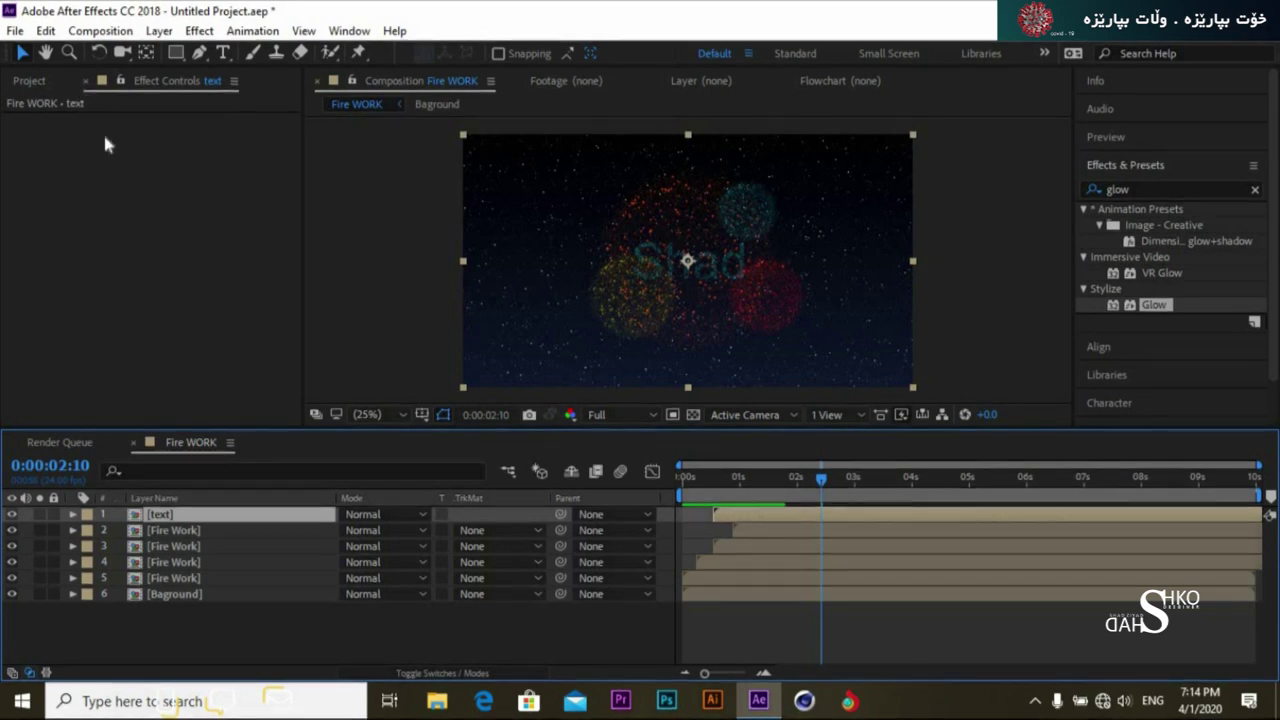
left_click(46, 30)
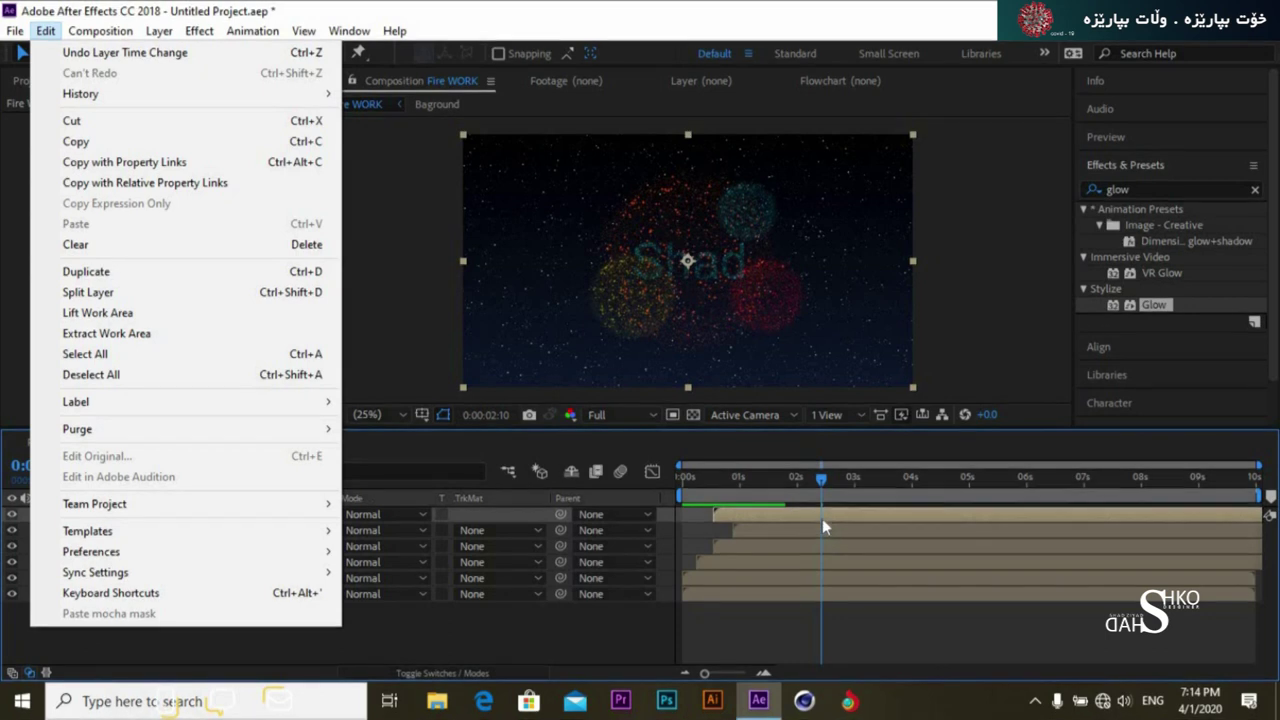
left_click(594, 620)
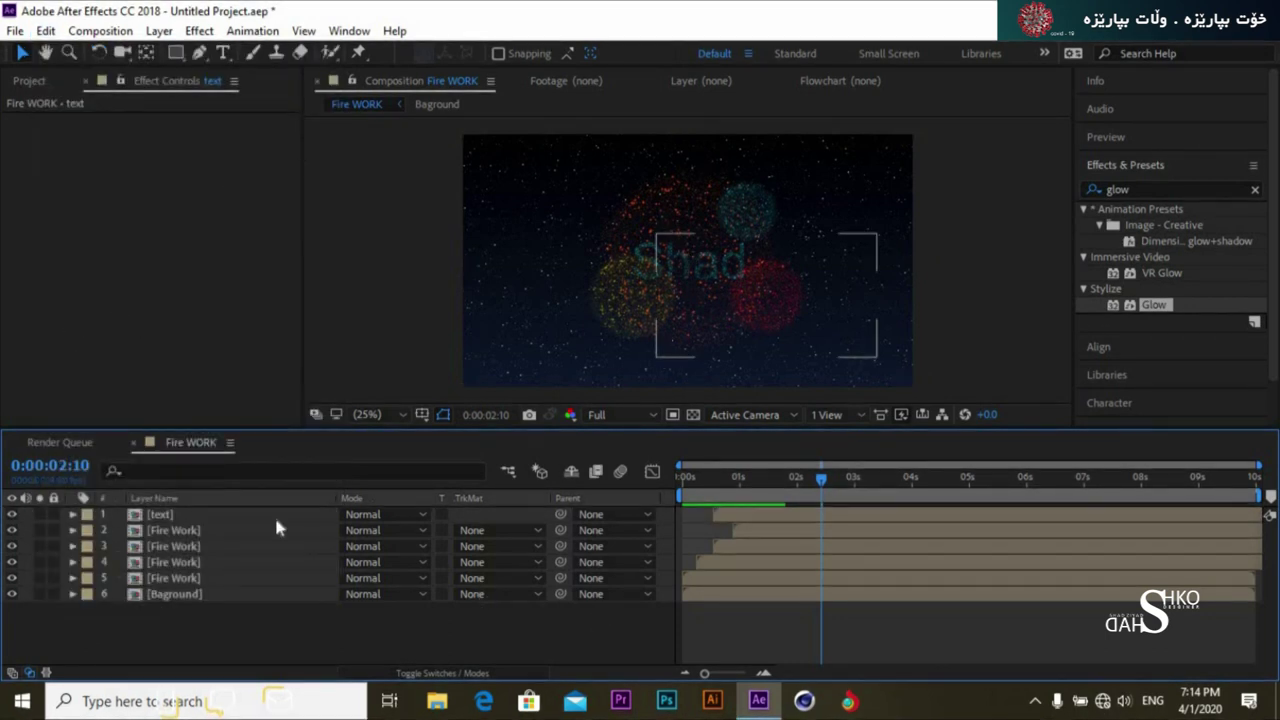
left_click(245, 514)
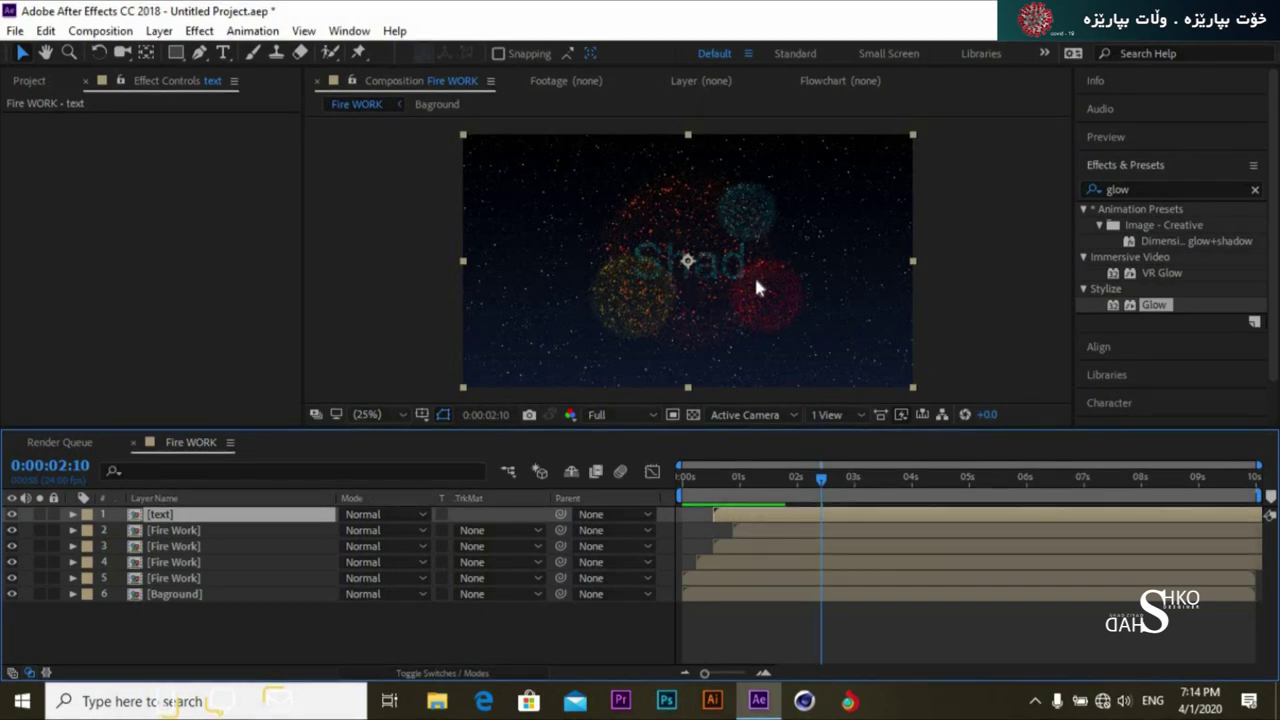
Play the whole composition from its beginning to review the glowing bursts and the text reveal together
left_click_drag(821, 479, 670, 500)
key("space")
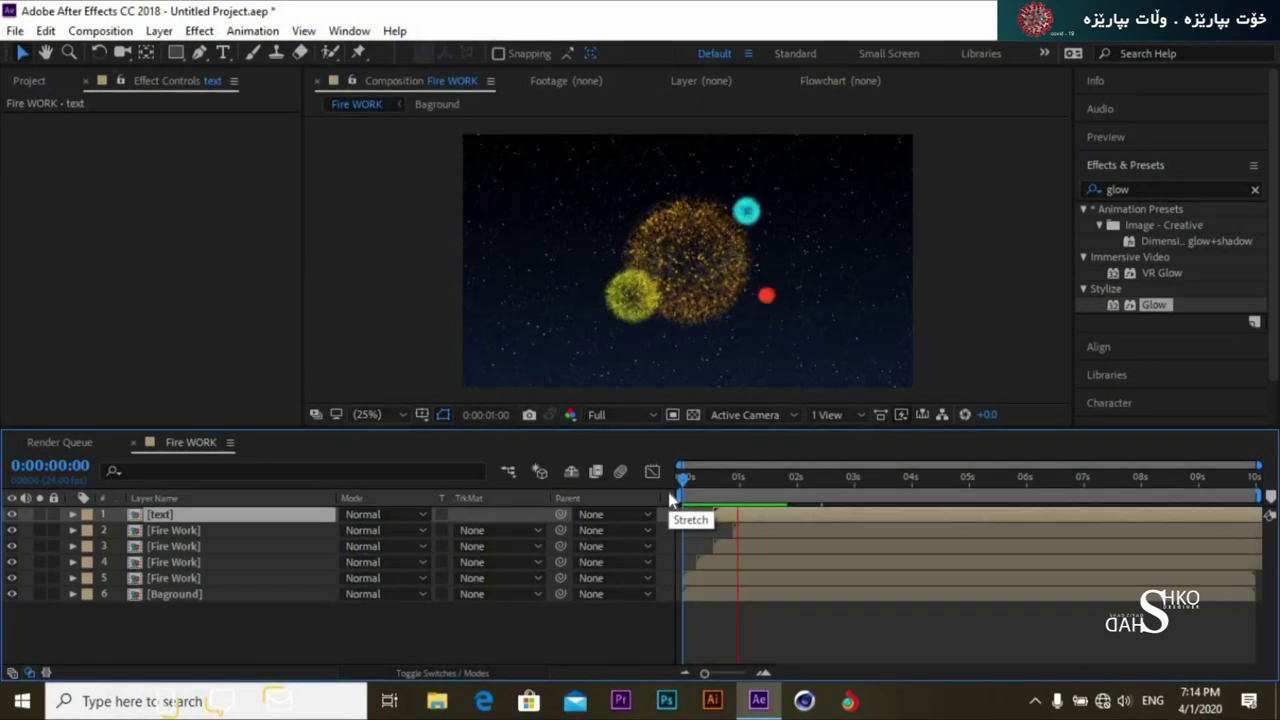
key("space")
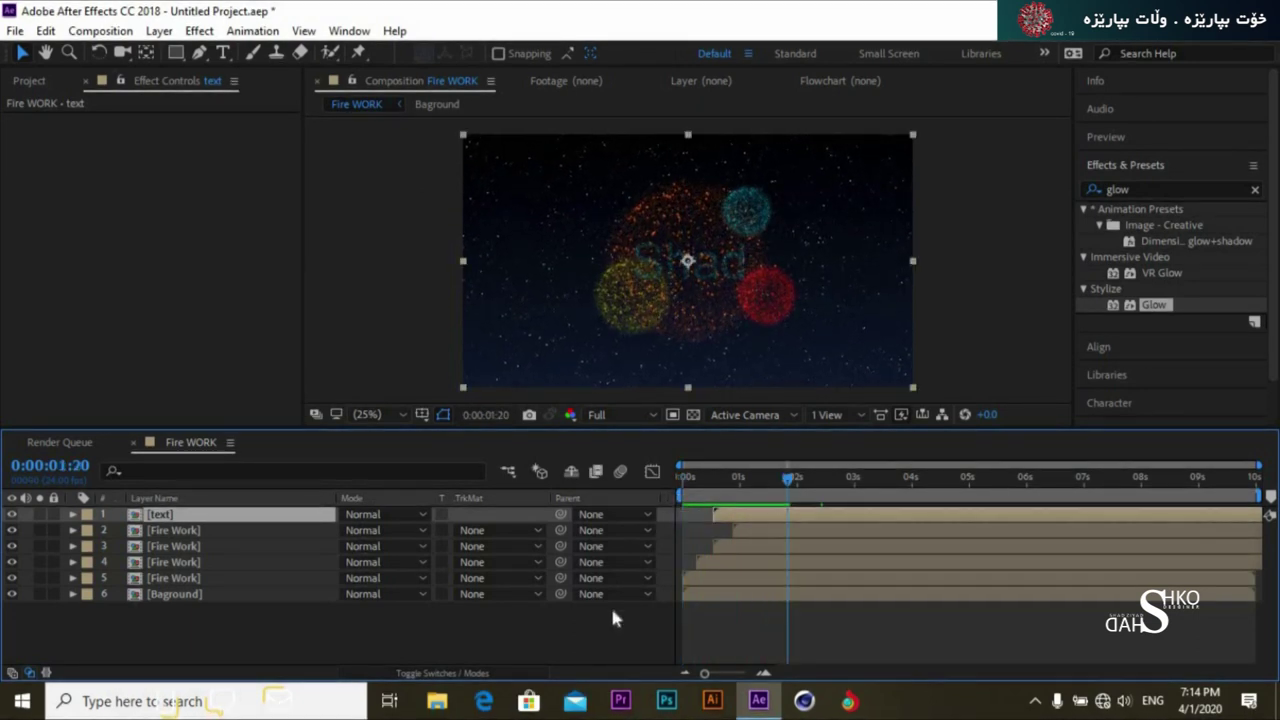
left_click(612, 608)
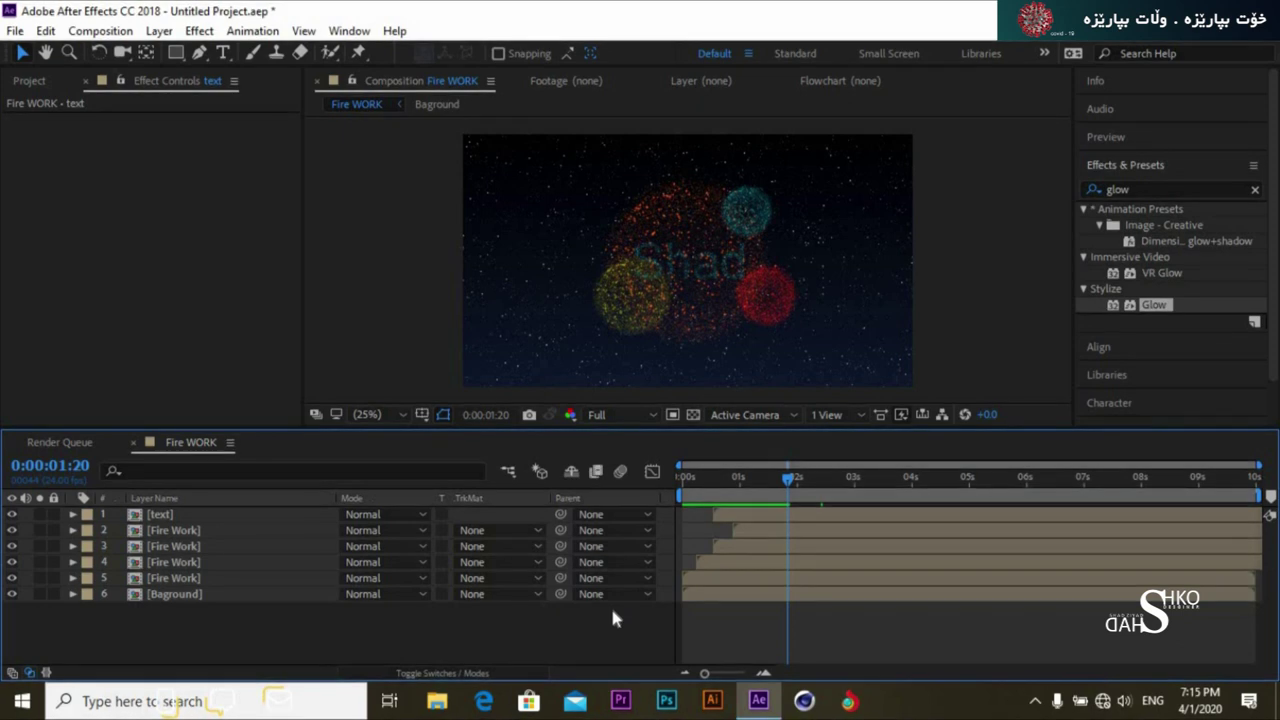
left_click(742, 482)
left_click_drag(740, 496, 684, 498)
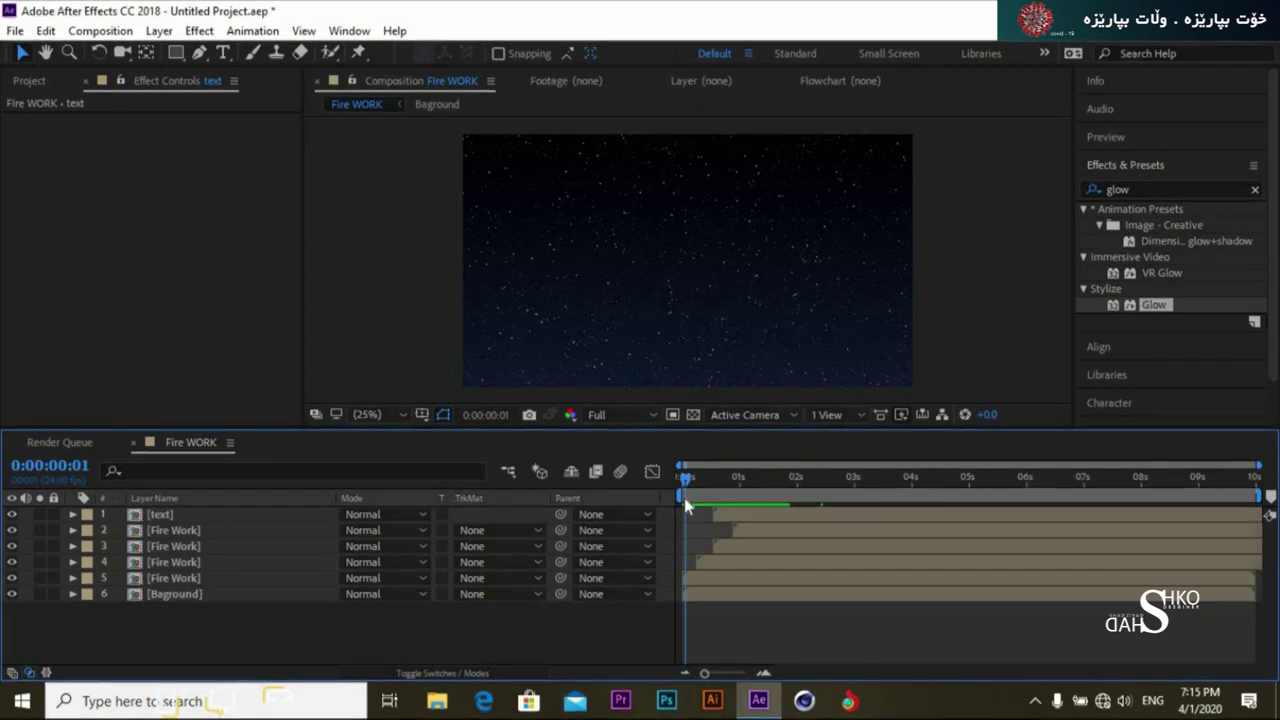
key("space")
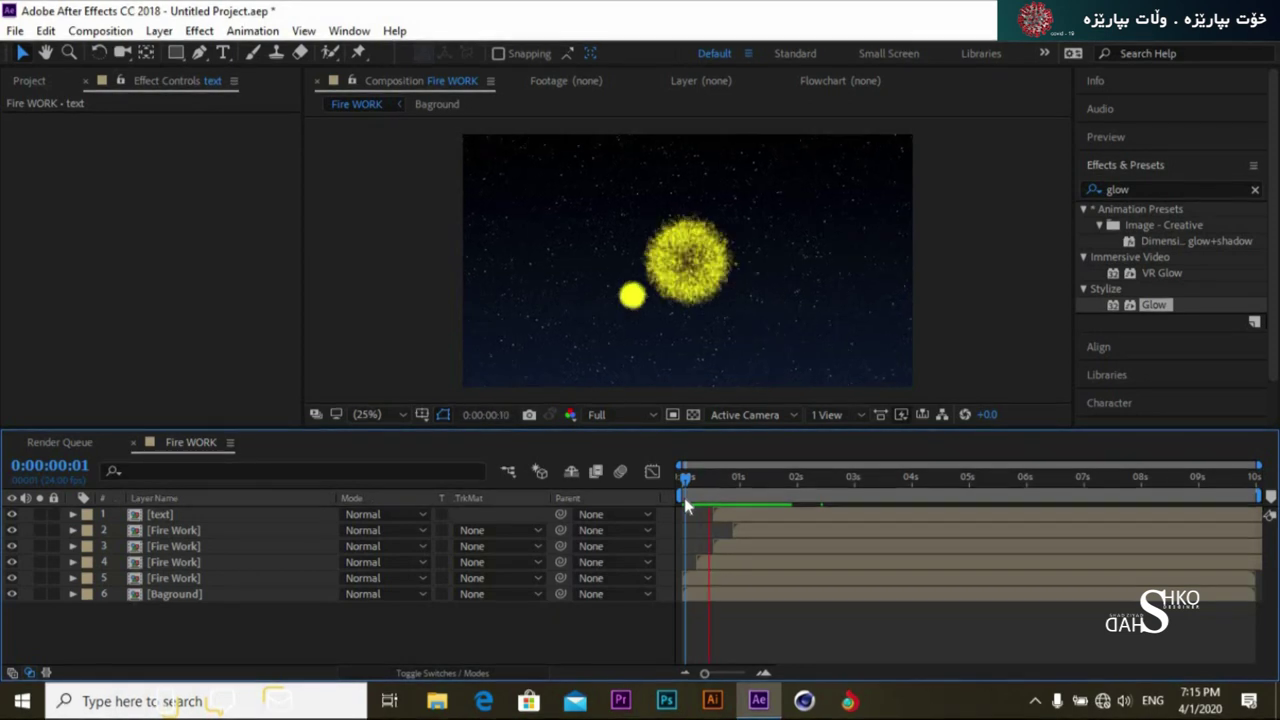
key("space")
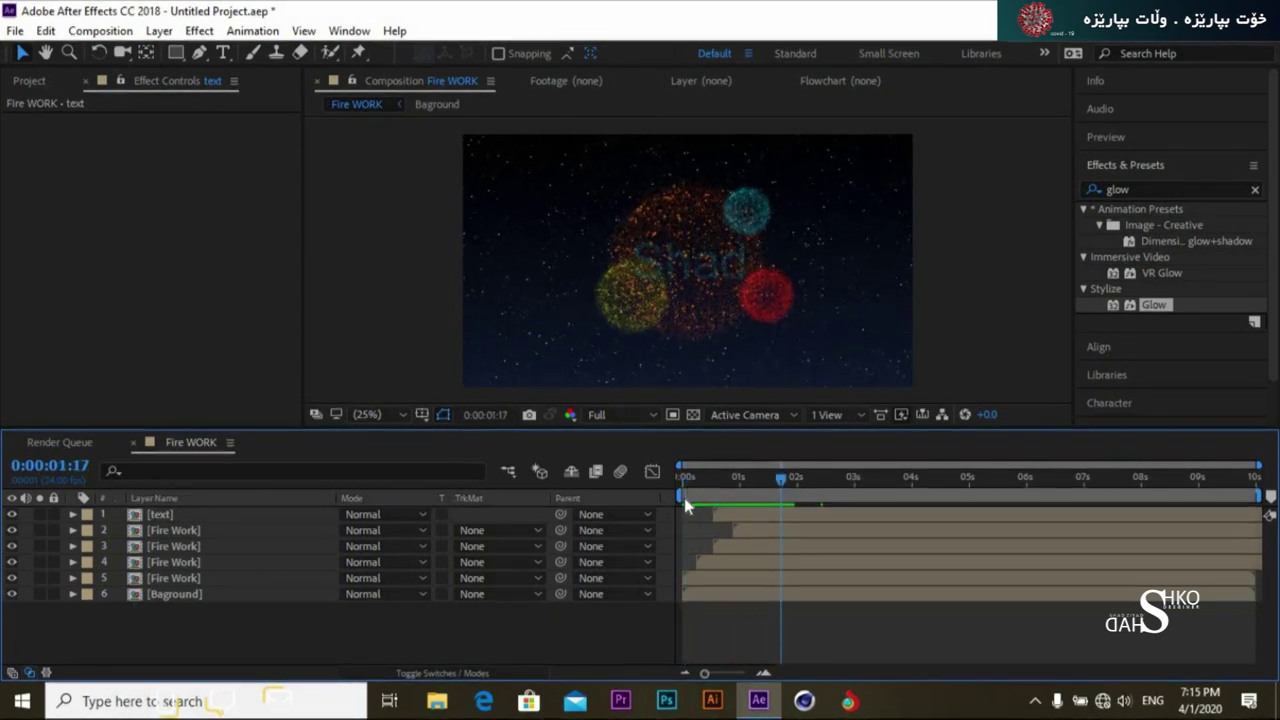